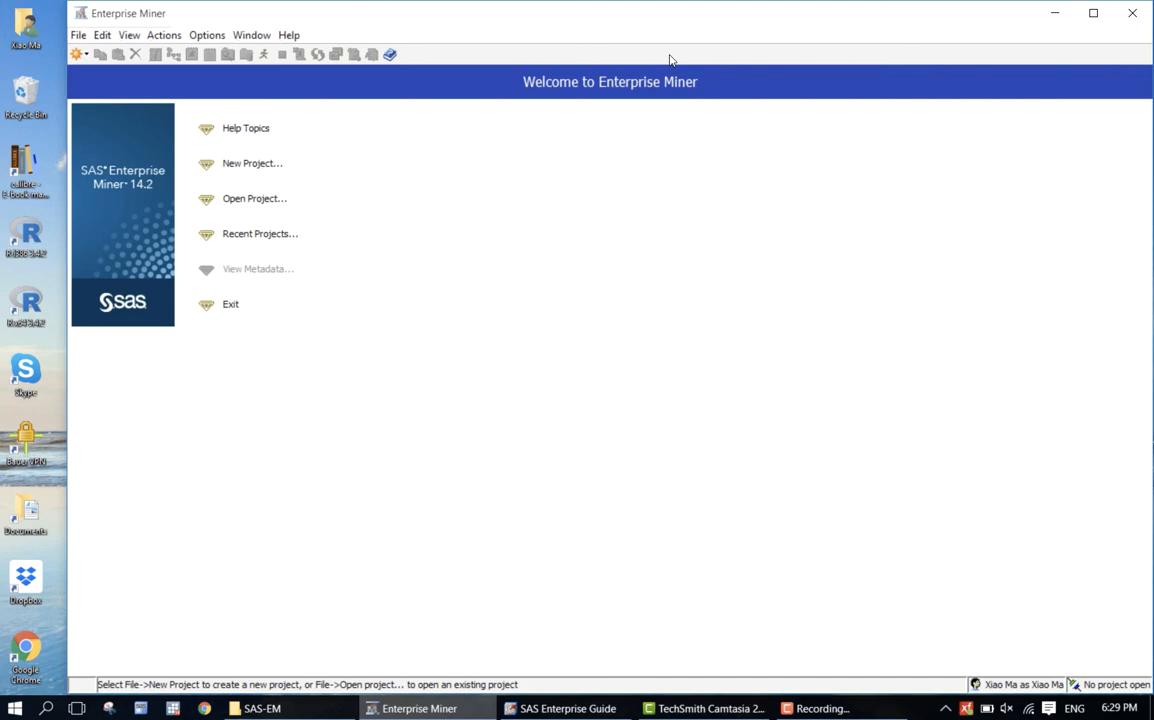
# - Search Windows for the installed SAS Enterprise programs using "sas enter", and close the search without launching one
pyautogui.press('super')
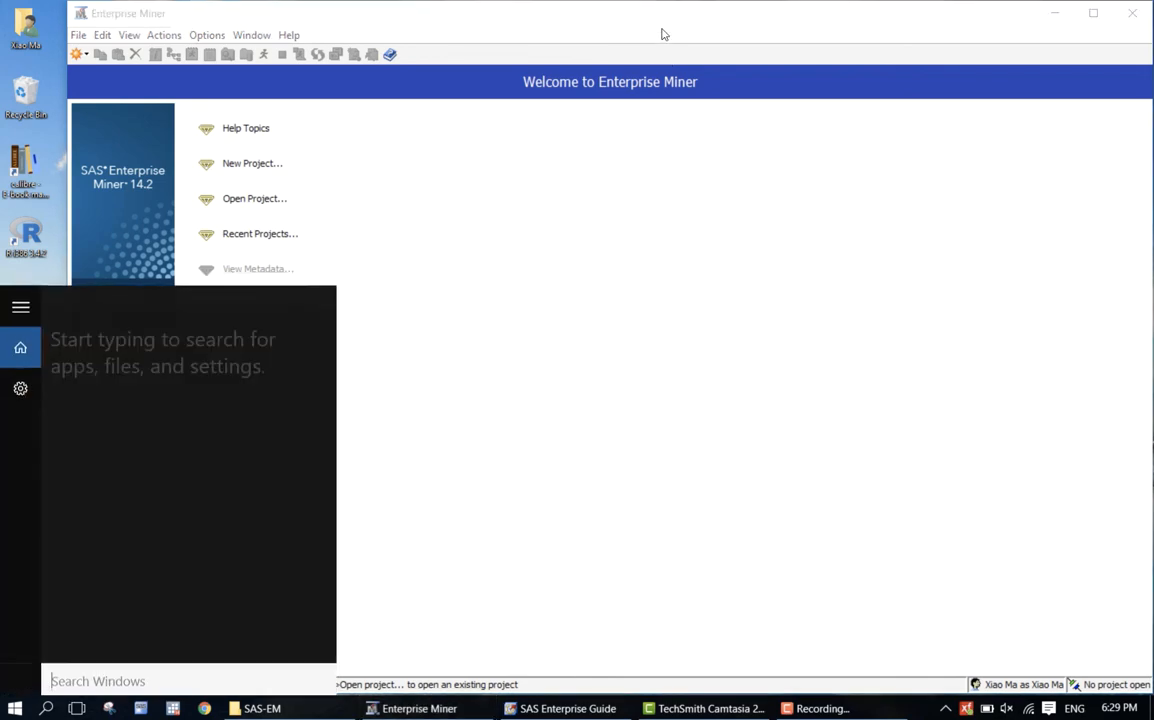
pyautogui.write('sas')
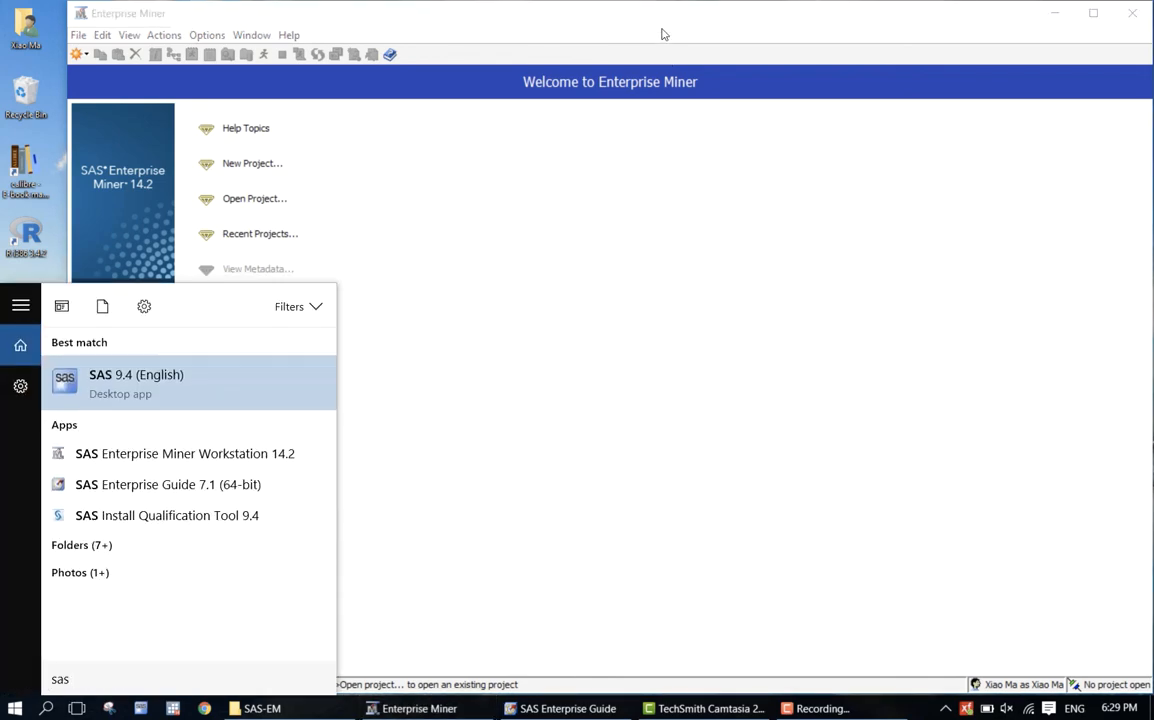
pyautogui.click(662, 34)
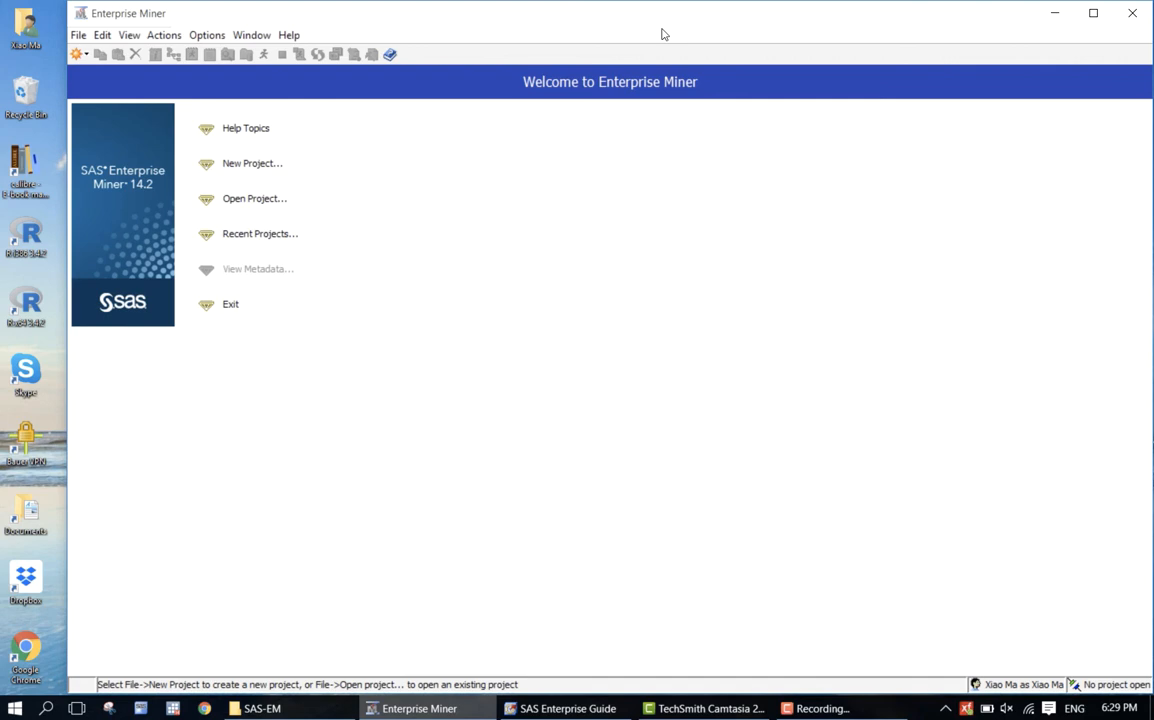
pyautogui.press('super')
pyautogui.write('s')
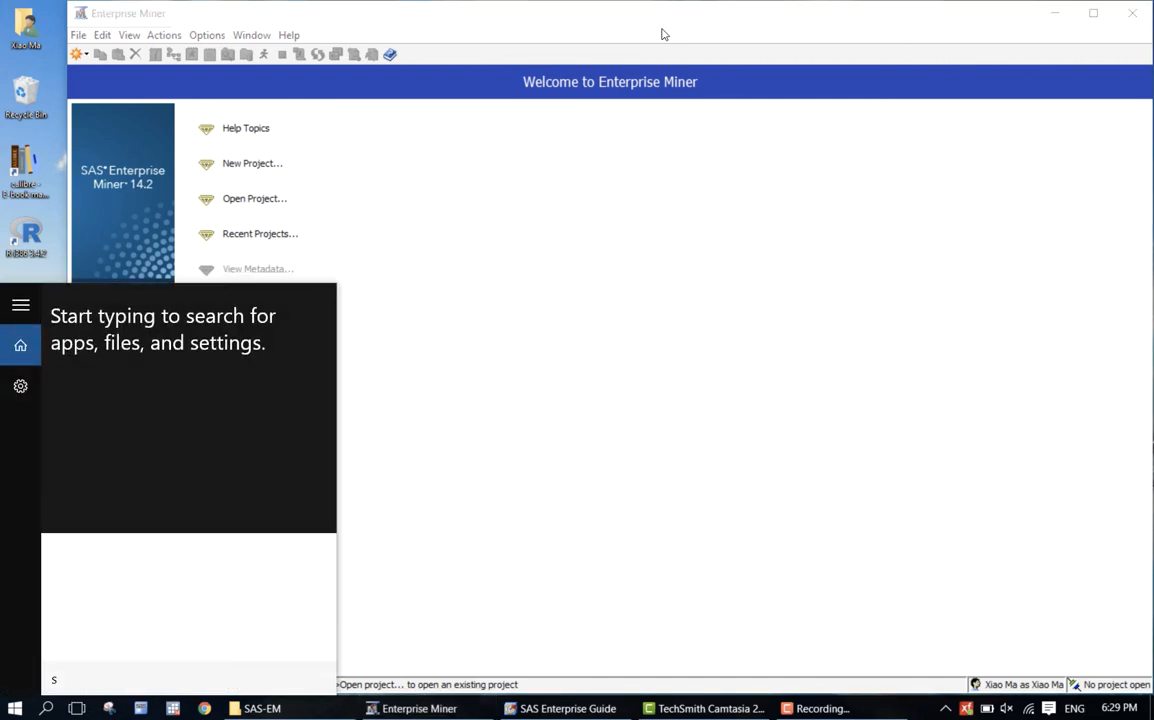
pyautogui.write('as enter')
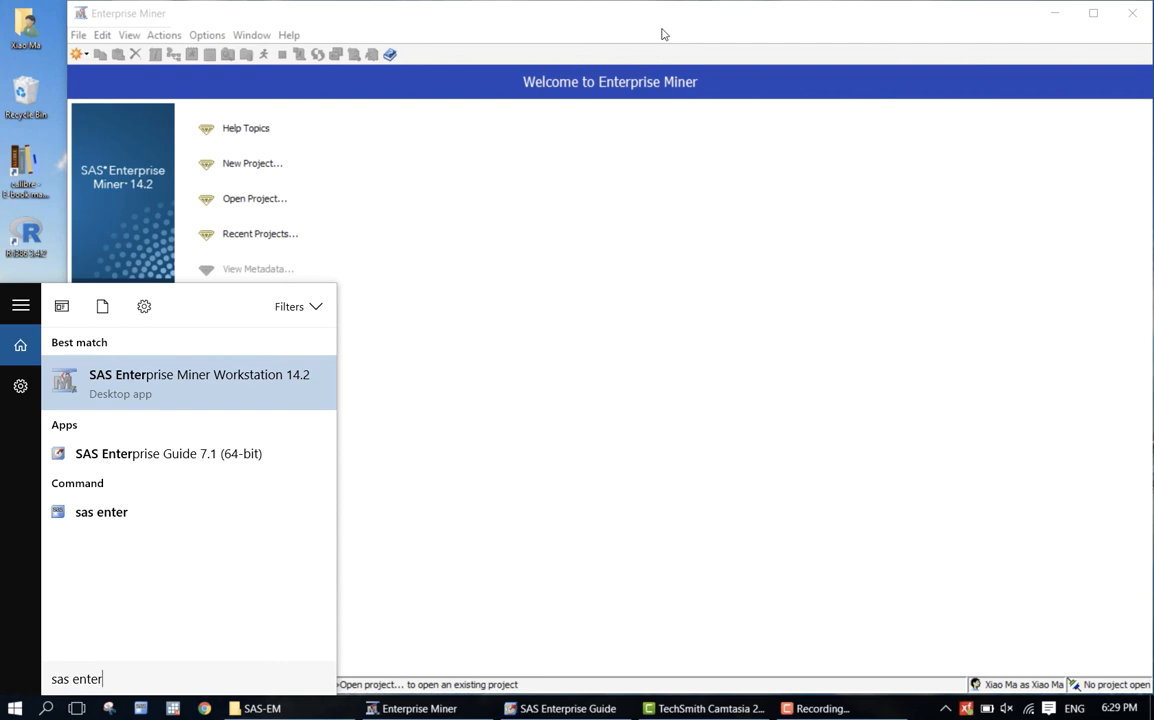
pyautogui.press('Escape')
pyautogui.press('Escape')
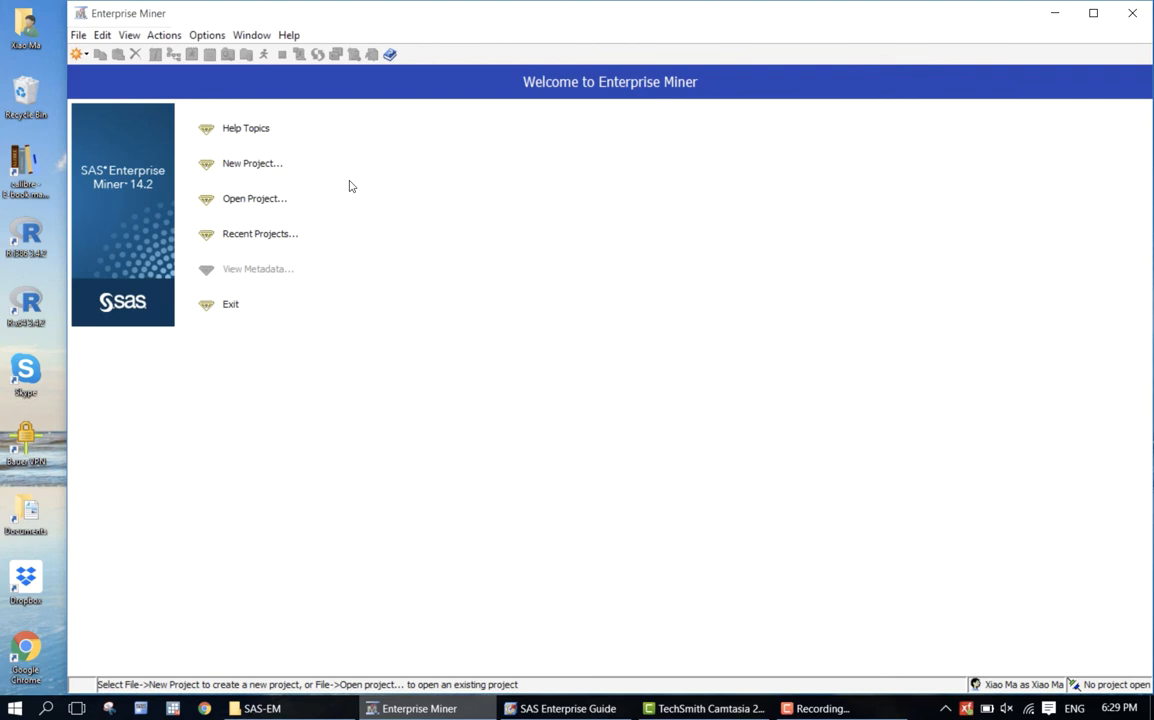
# - Open the existing project file project.emp from the Telco_churn folder inside Documents\SAS-EM
pyautogui.click(265, 200)
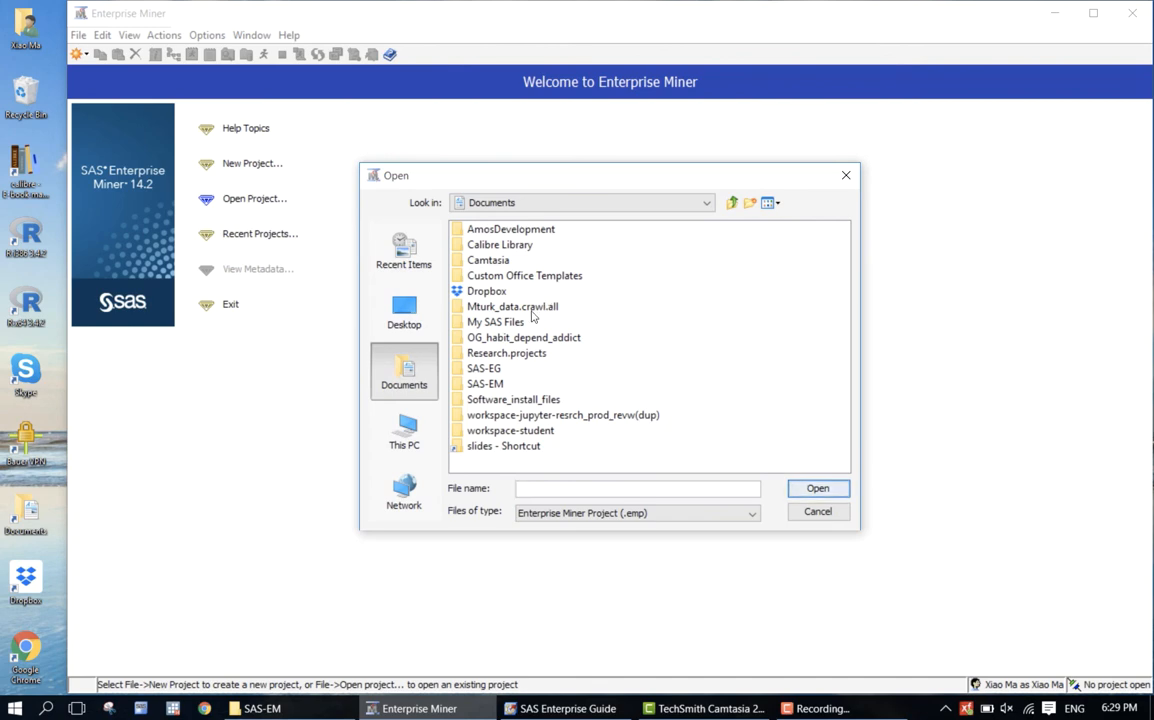
pyautogui.doubleClick(490, 385)
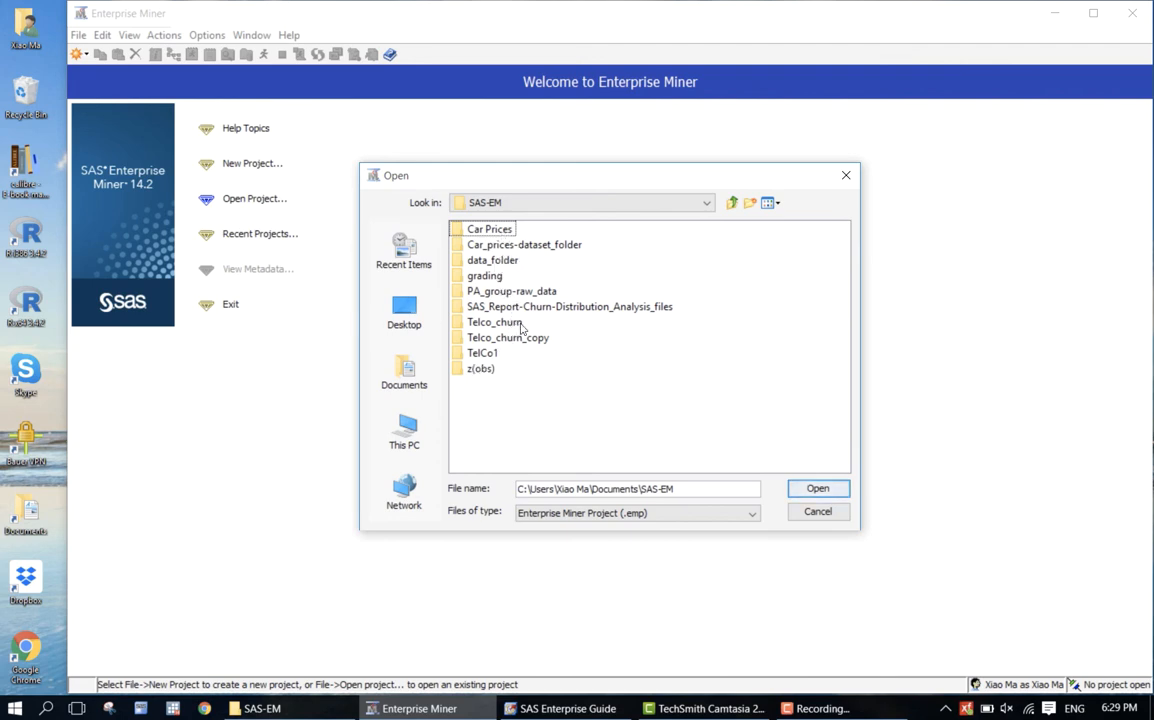
pyautogui.doubleClick(494, 322)
pyautogui.click(492, 324)
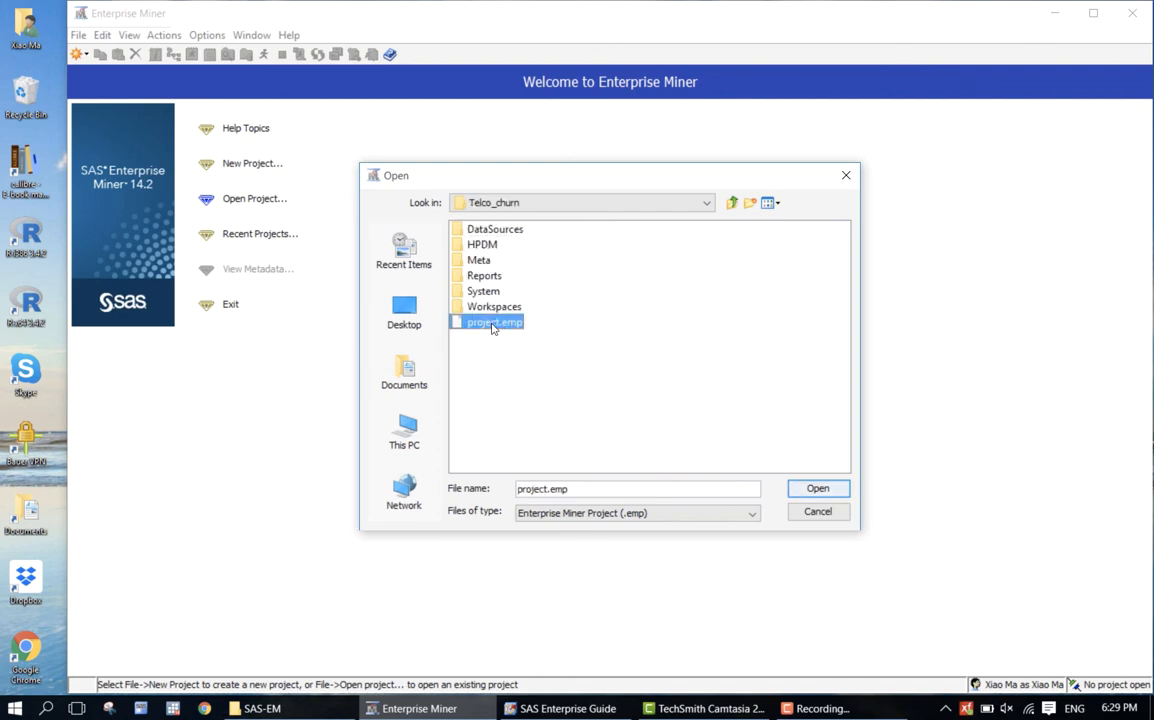
pyautogui.doubleClick(492, 324)
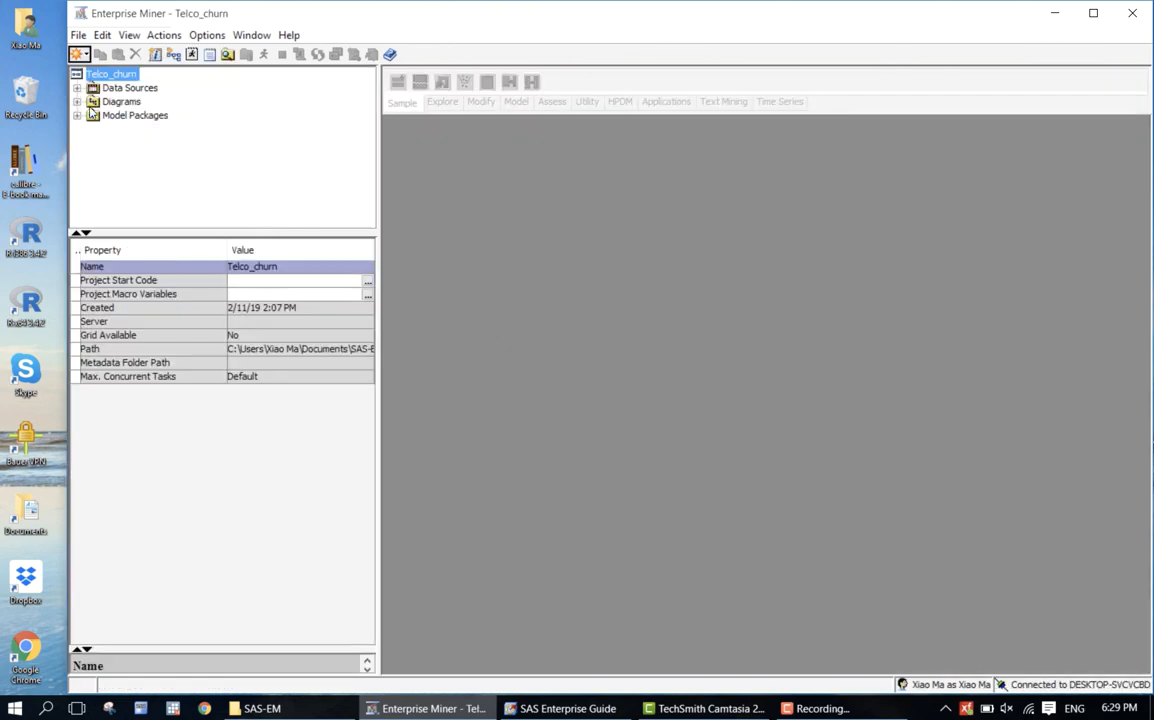
# - Expand the Diagrams and Model Packages folders in the Telco_churn project tree
pyautogui.click(77, 102)
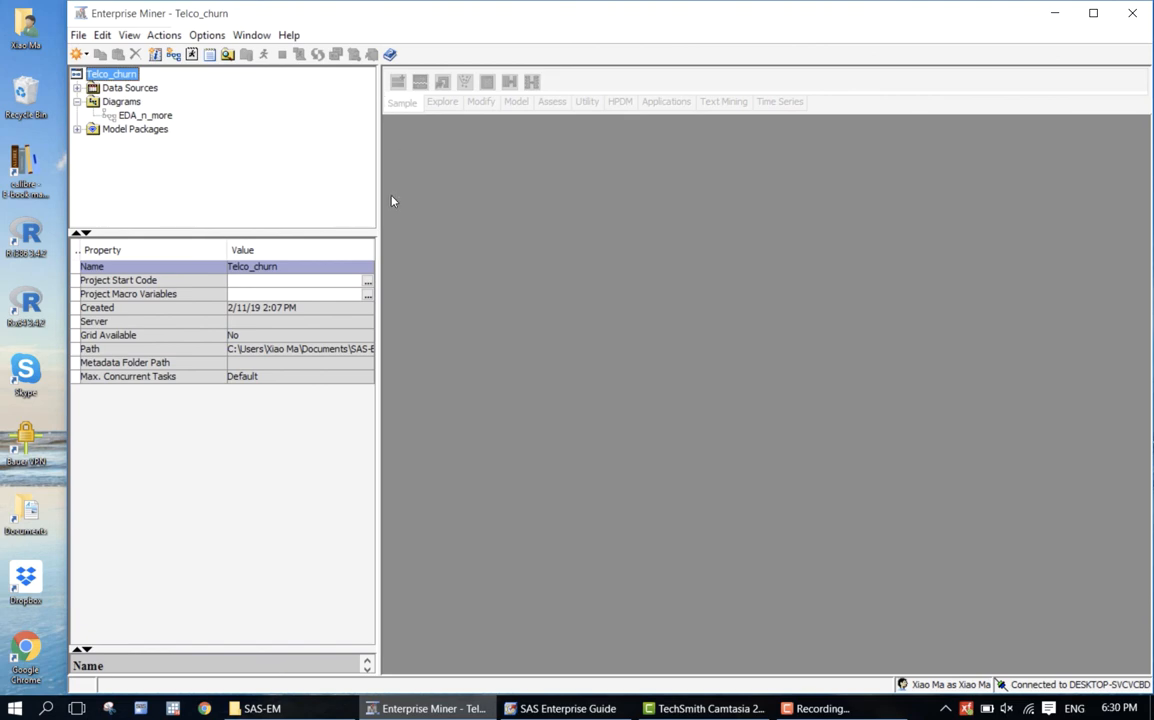
pyautogui.click(233, 40)
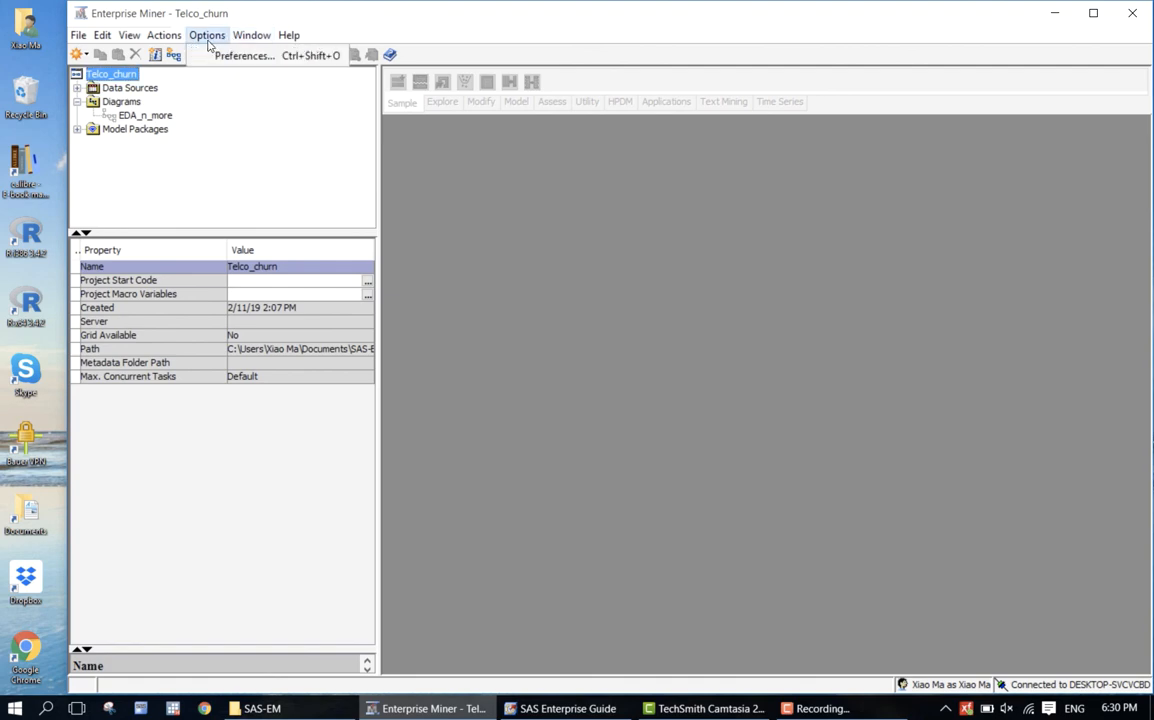
pyautogui.moveTo(78, 40)
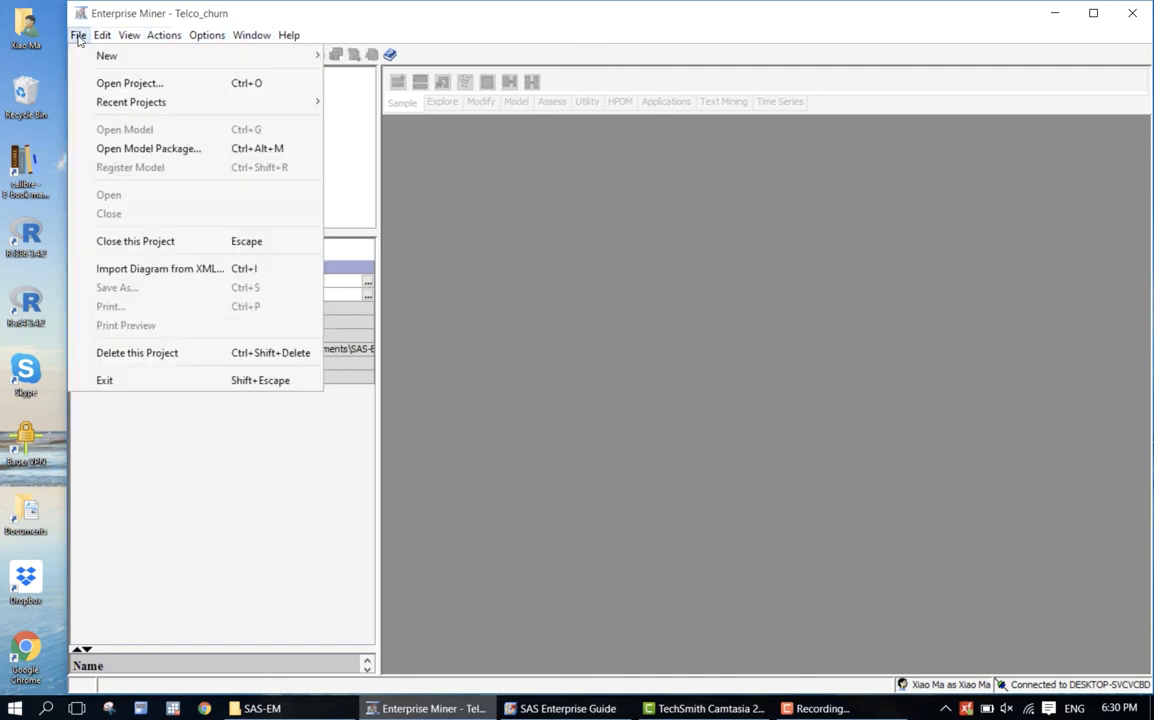
pyautogui.click(129, 35)
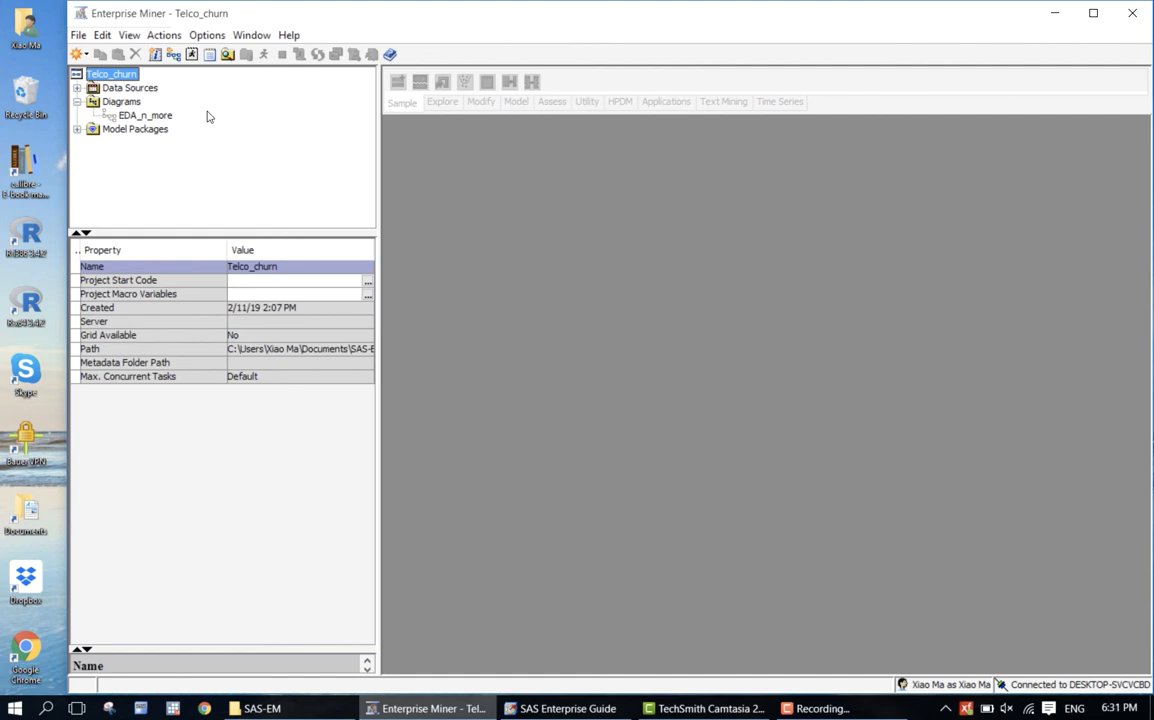
pyautogui.click(77, 129)
# - Enlarge the property description area and show the description of the Max. Concurrent Tasks property
pyautogui.moveTo(177, 650); pyautogui.dragTo(283, 572)
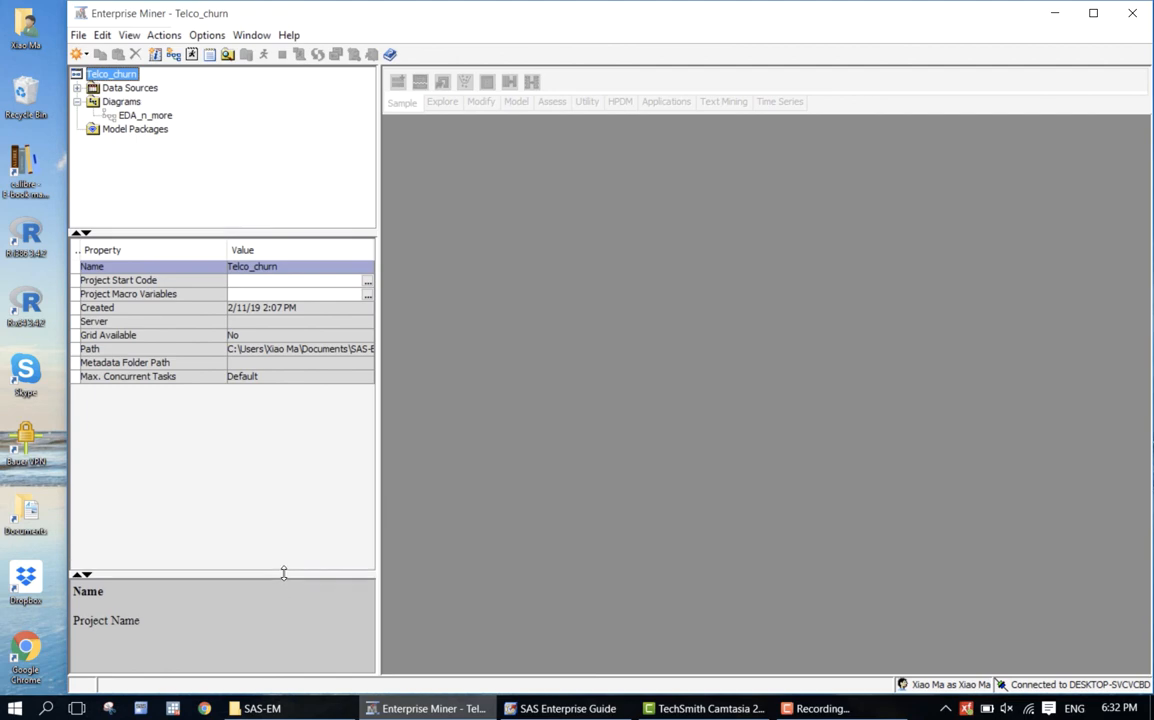
pyautogui.click(285, 379)
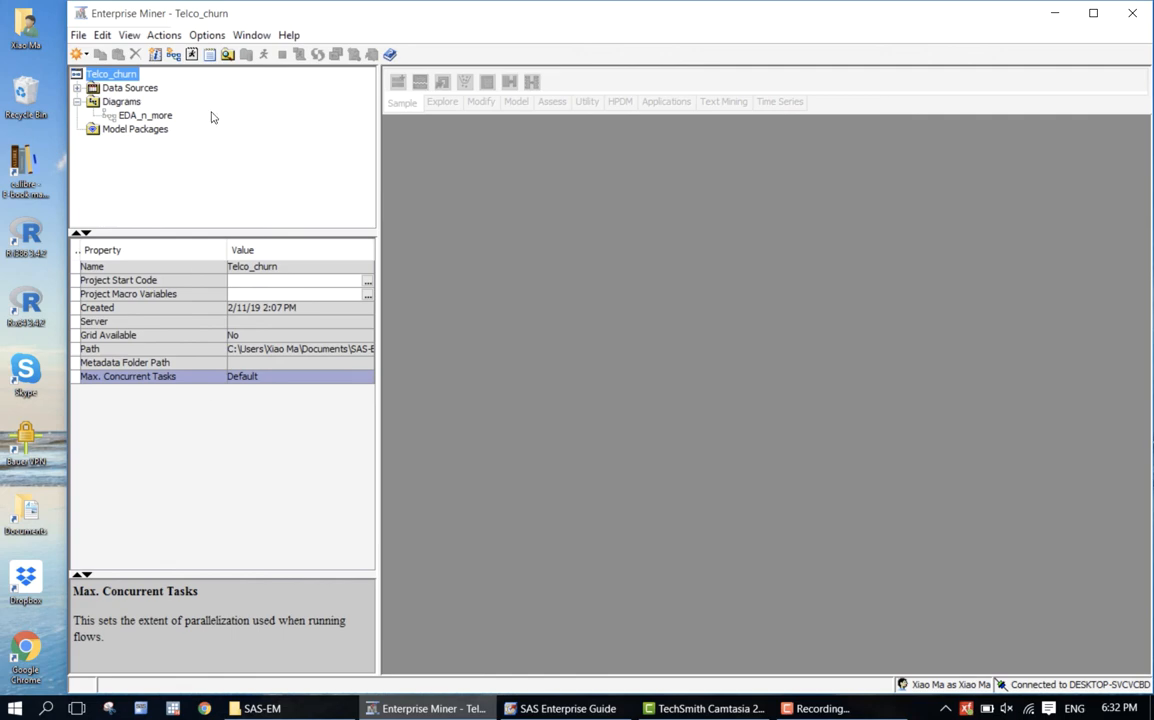
# - Open the EDA_n_more diagram and view the properties of its CHURN data node
pyautogui.click(148, 116)
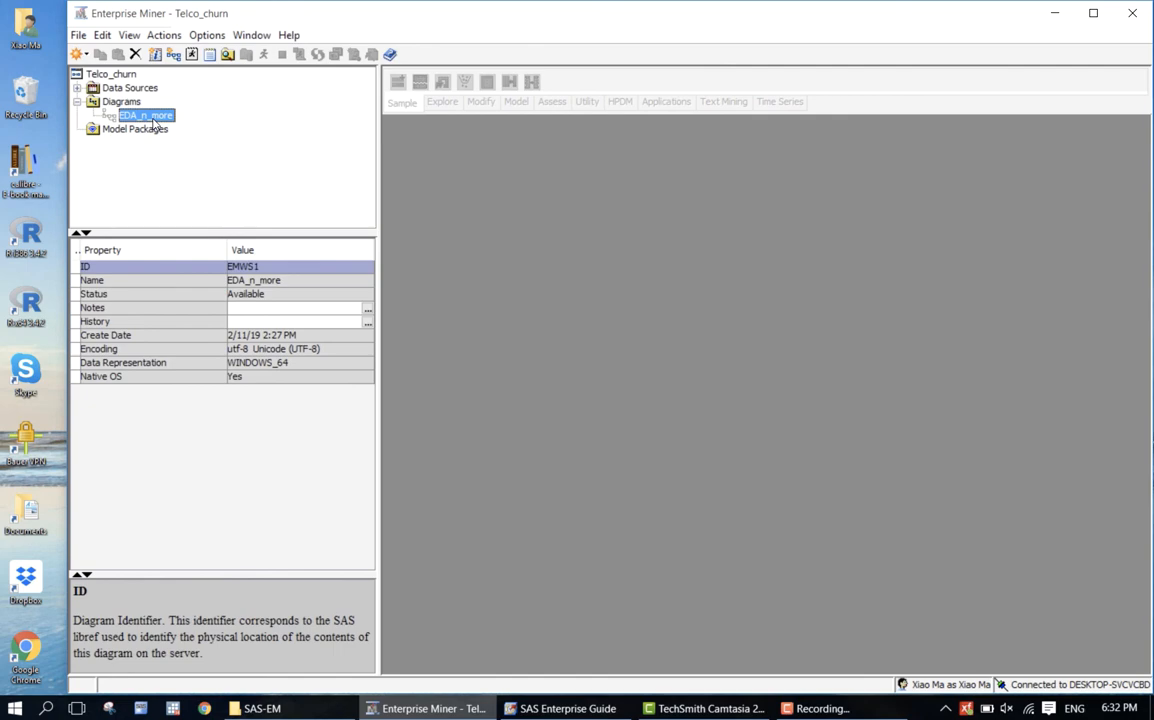
pyautogui.doubleClick(150, 116)
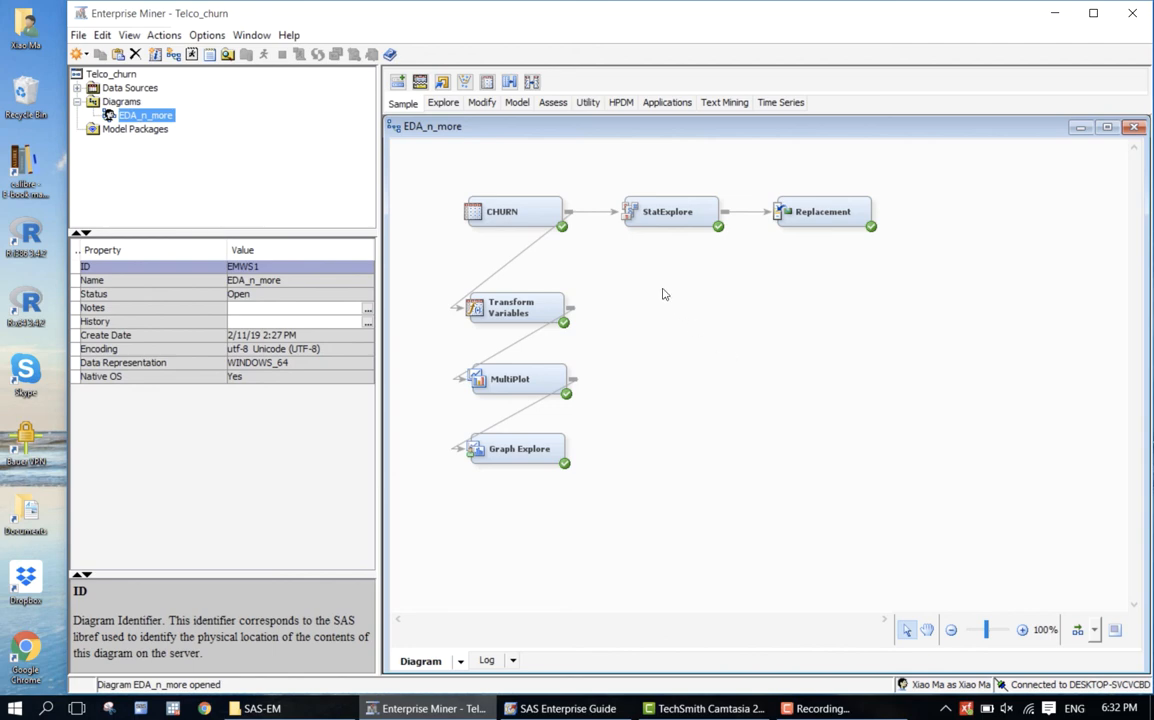
pyautogui.click(542, 209)
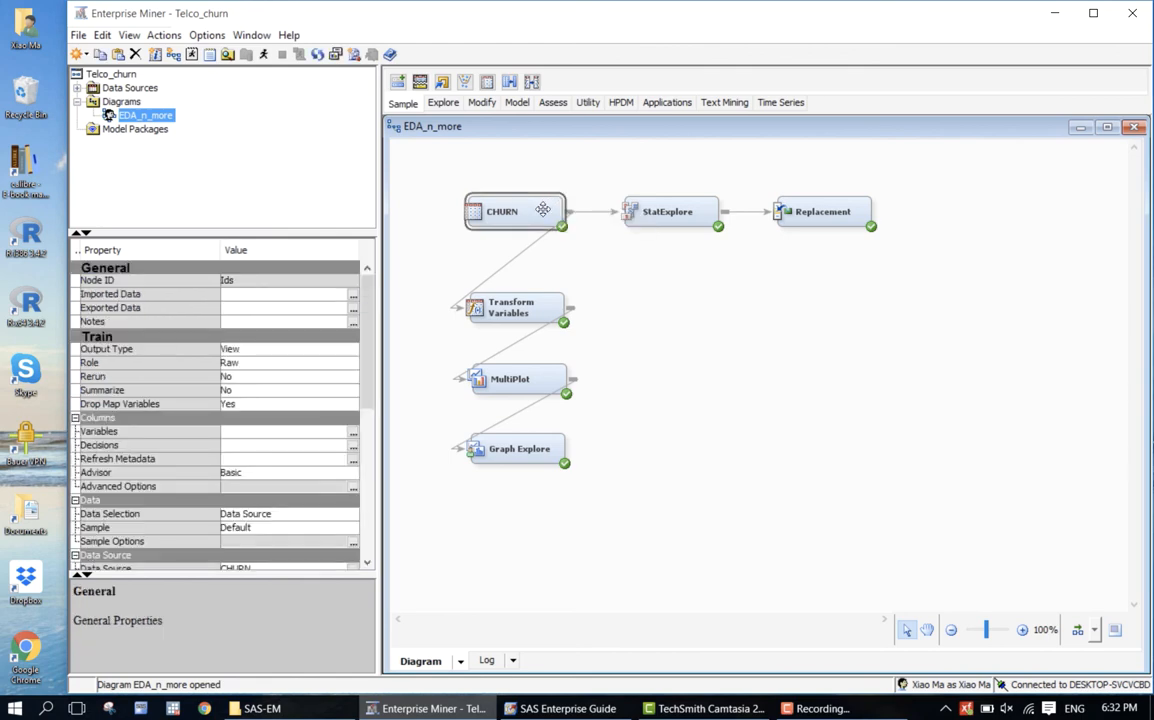
pyautogui.click(618, 339)
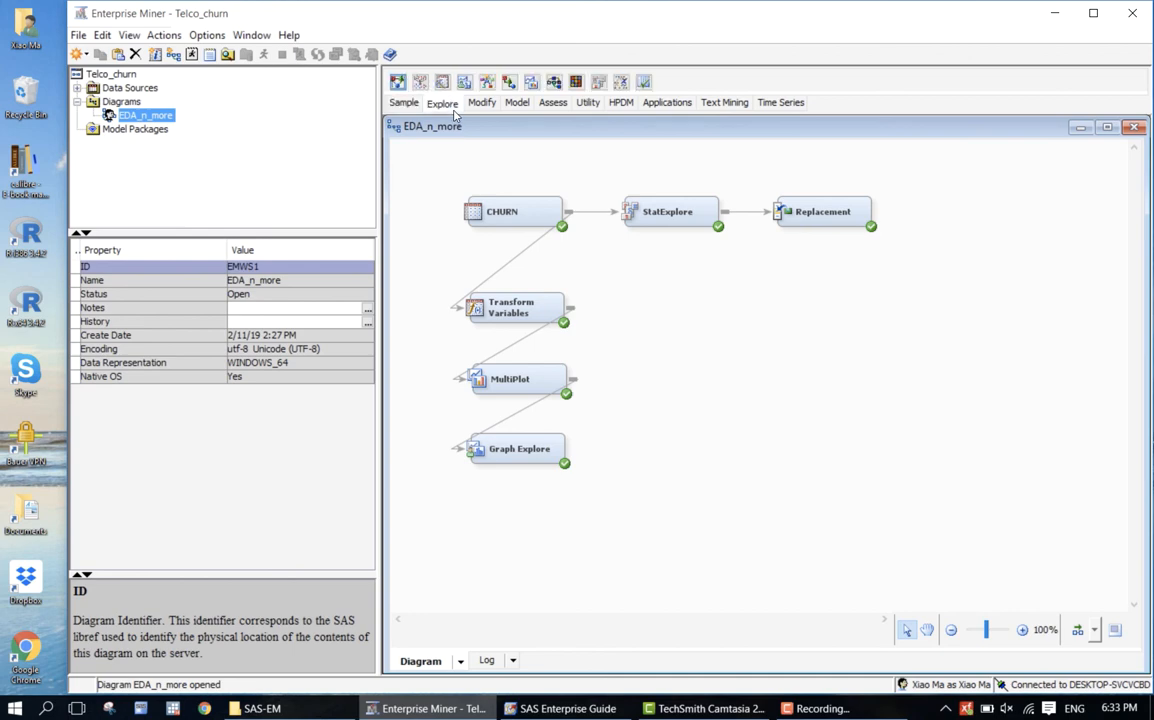
# - Examine the node tools offered in the Explore, Modify, Model, Assess, Utility and Text Mining groups
pyautogui.click(480, 104)
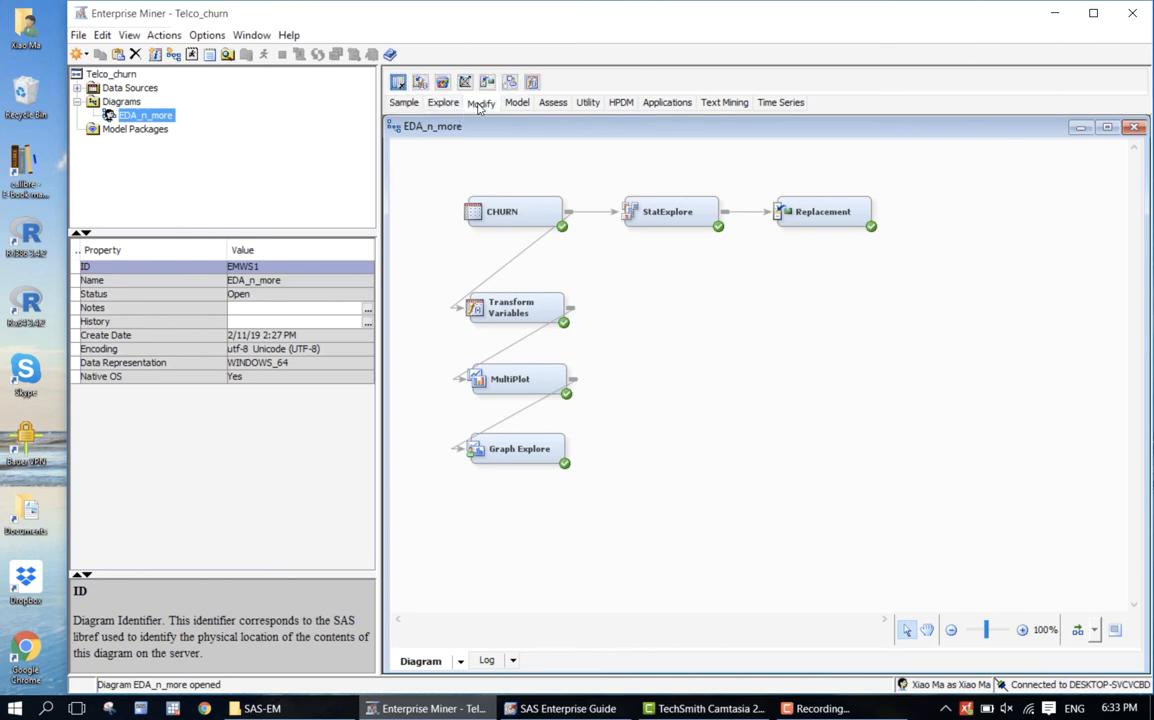
pyautogui.click(588, 104)
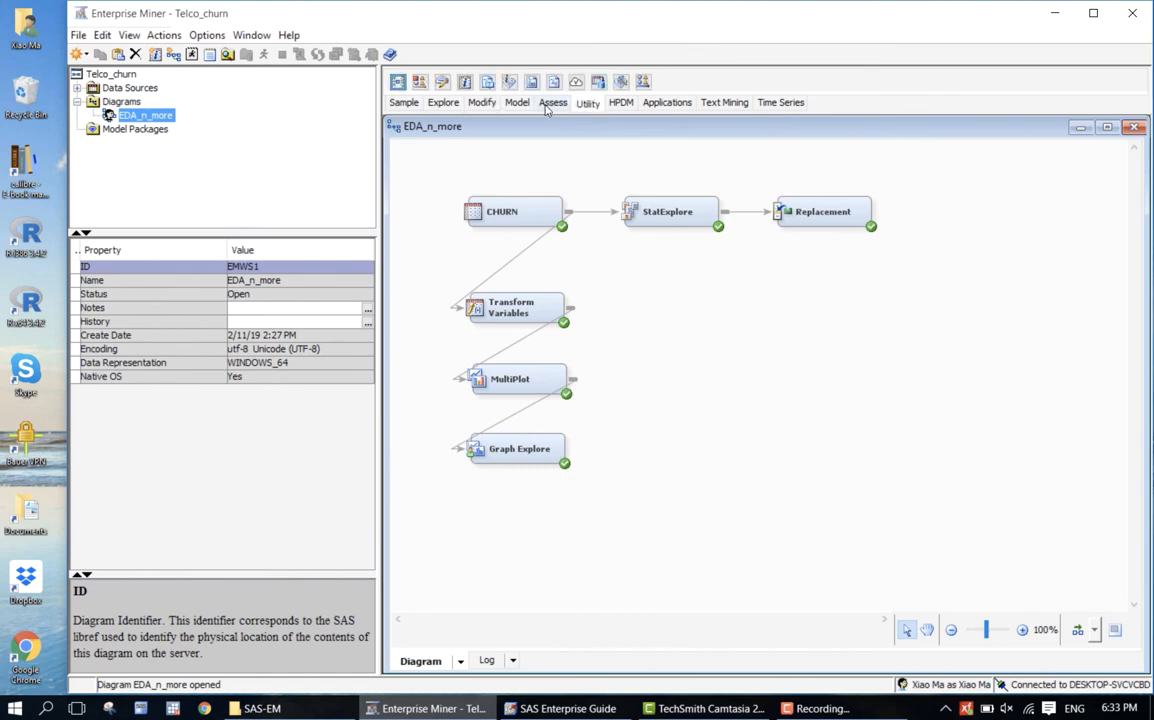
pyautogui.click(550, 104)
pyautogui.click(516, 104)
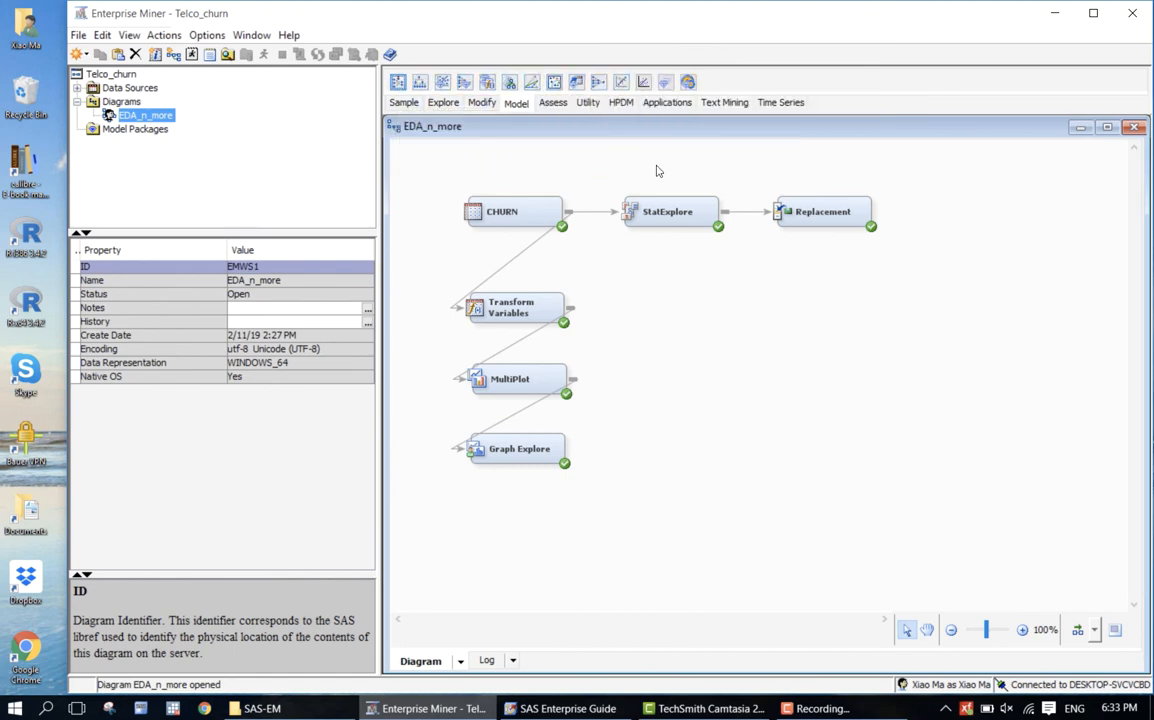
pyautogui.click(726, 104)
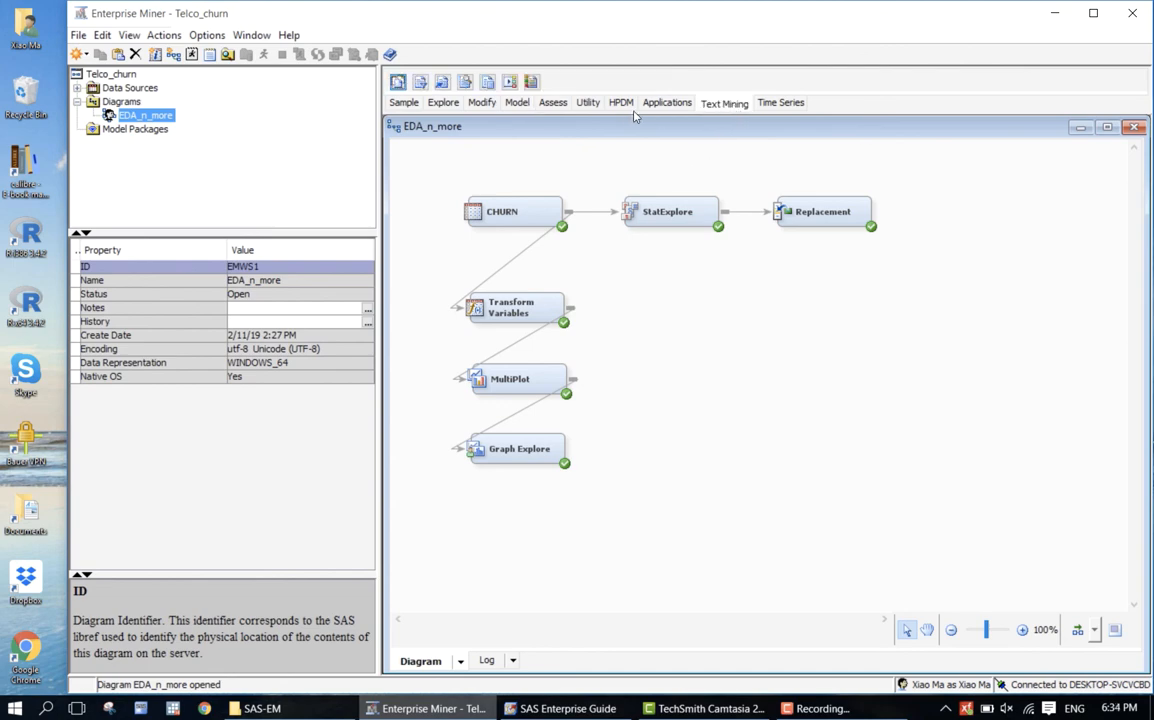
pyautogui.click(589, 104)
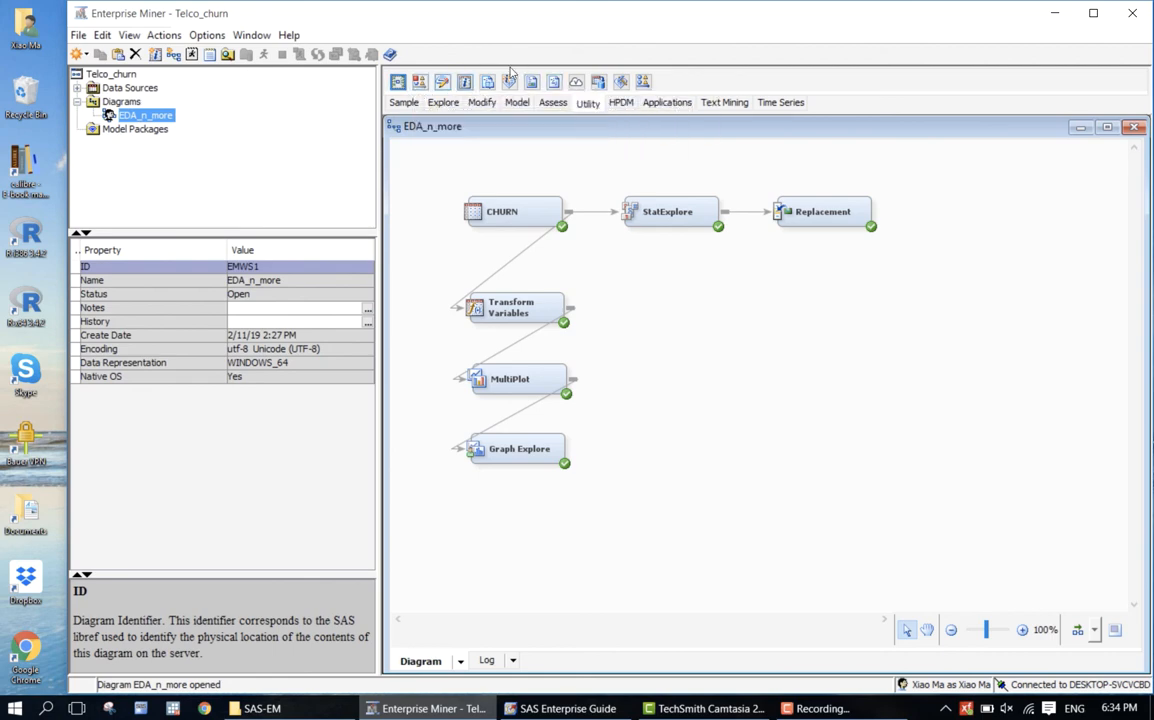
pyautogui.click(444, 104)
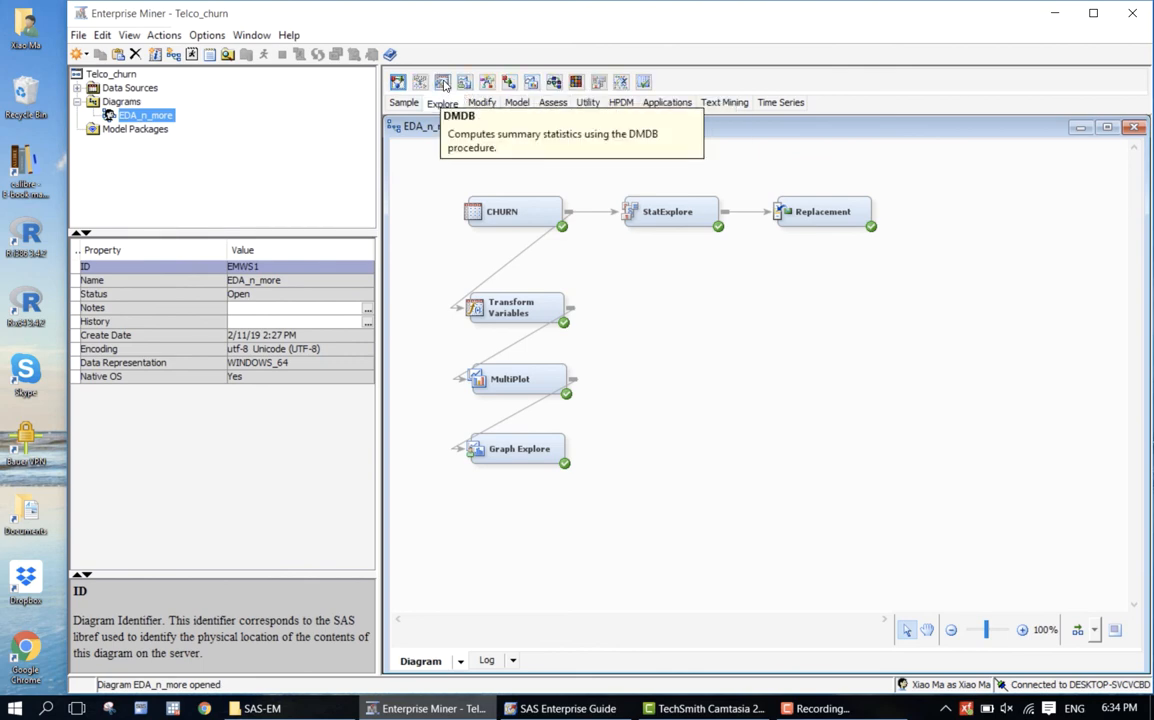
pyautogui.click(516, 104)
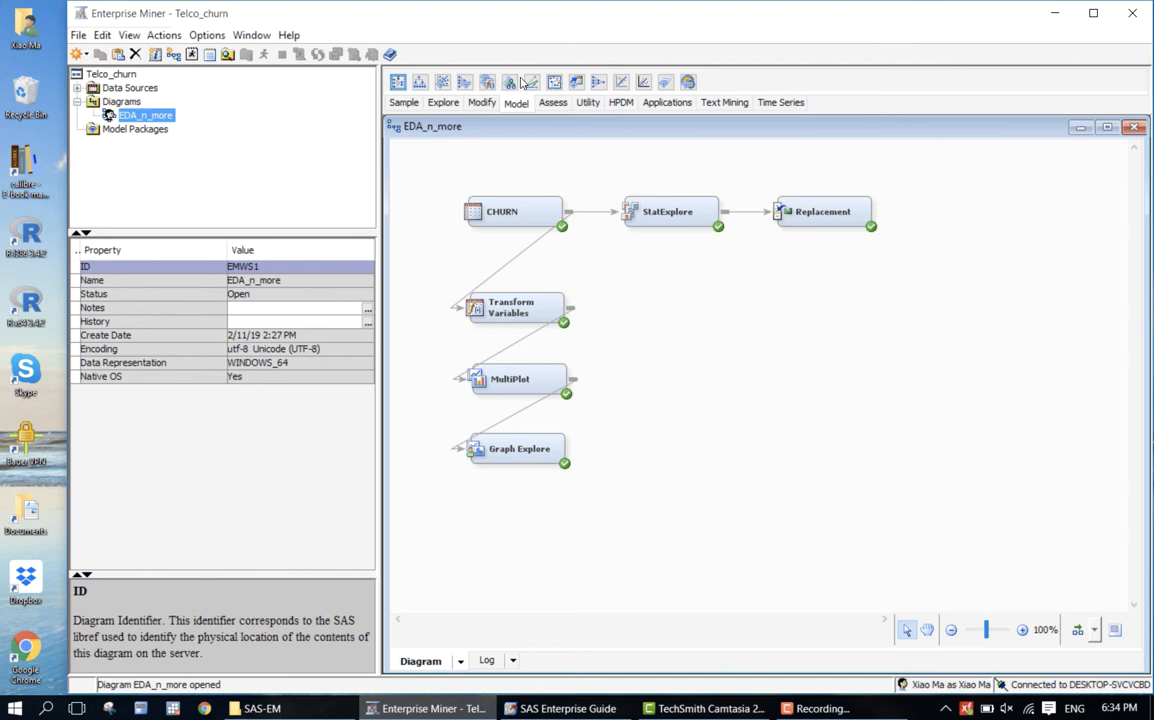
pyautogui.click(728, 104)
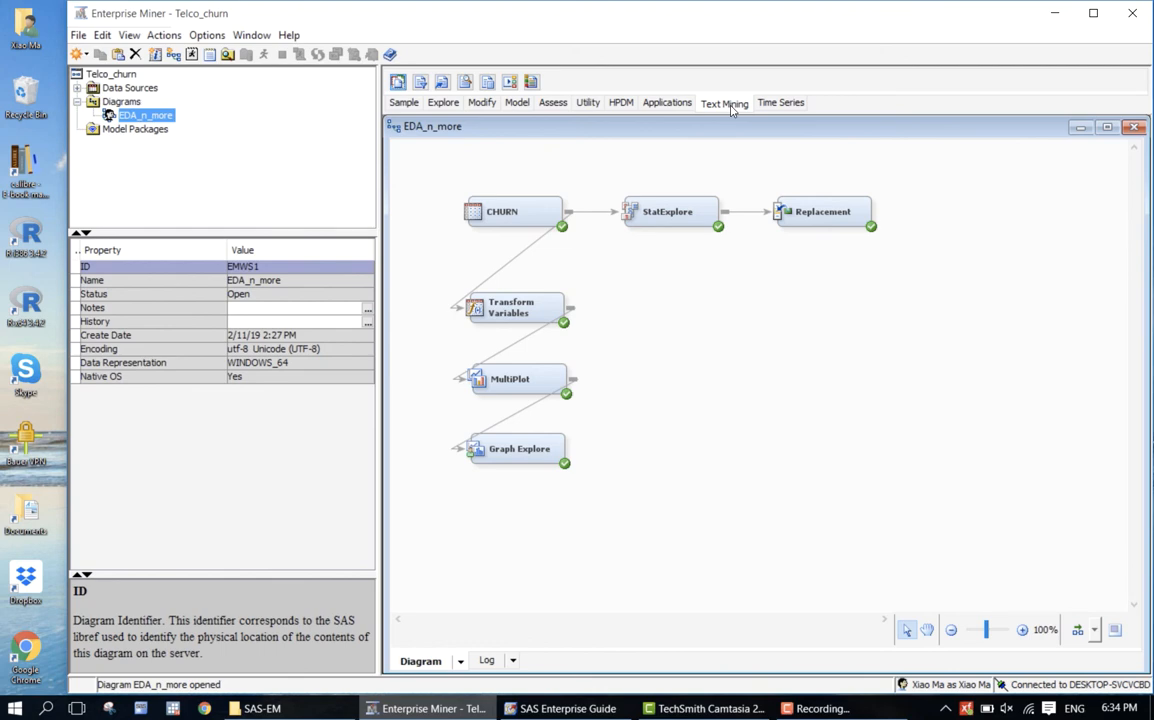
pyautogui.click(550, 103)
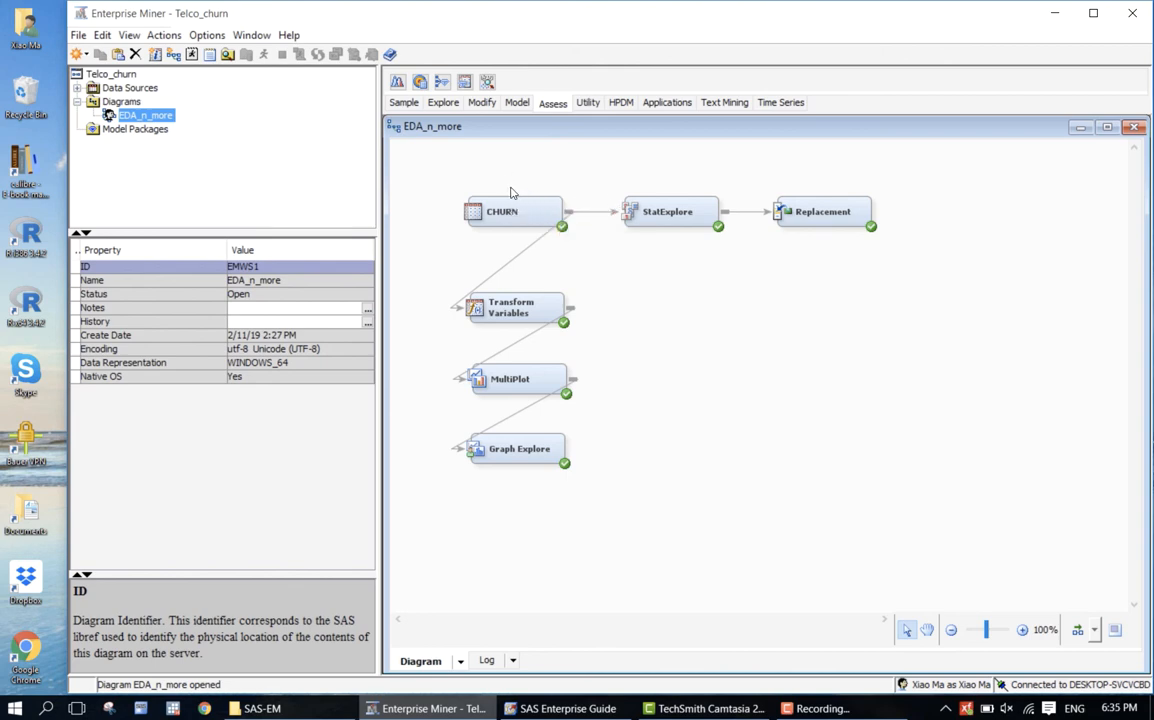
# - Compare the properties of the StatExplore, MultiPlot, Transform Variables and CHURN nodes in the diagram
pyautogui.click(652, 212)
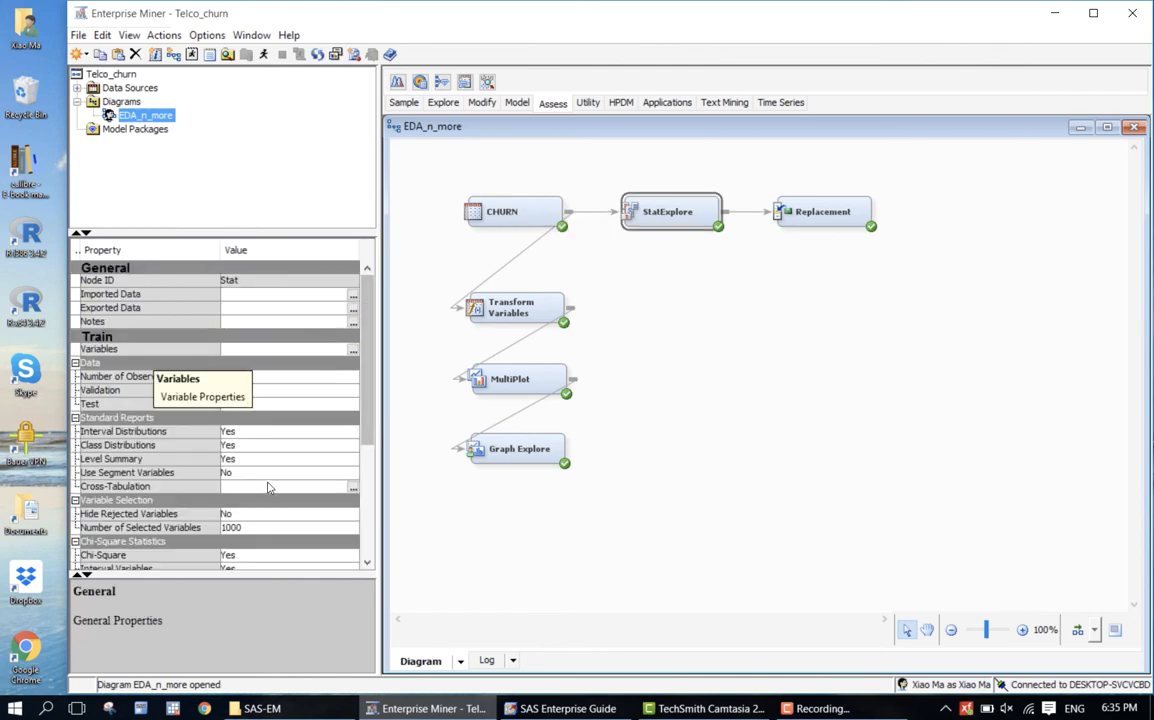
pyautogui.click(529, 372)
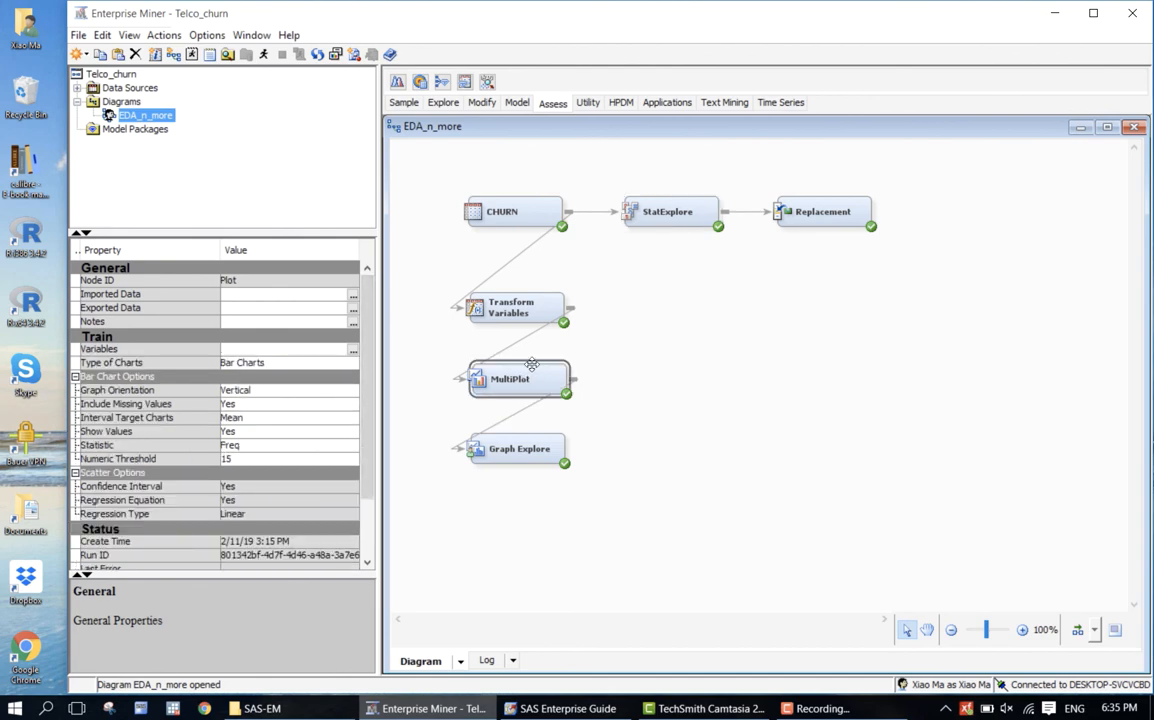
pyautogui.click(538, 314)
pyautogui.click(500, 206)
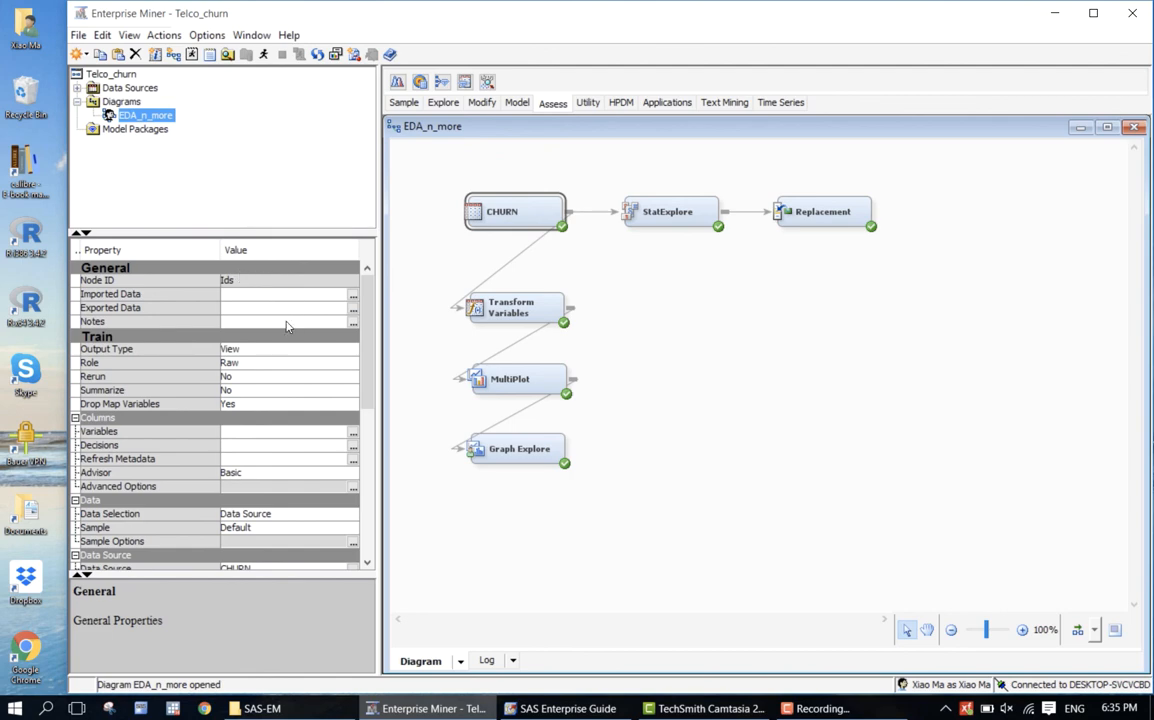
pyautogui.click(487, 298)
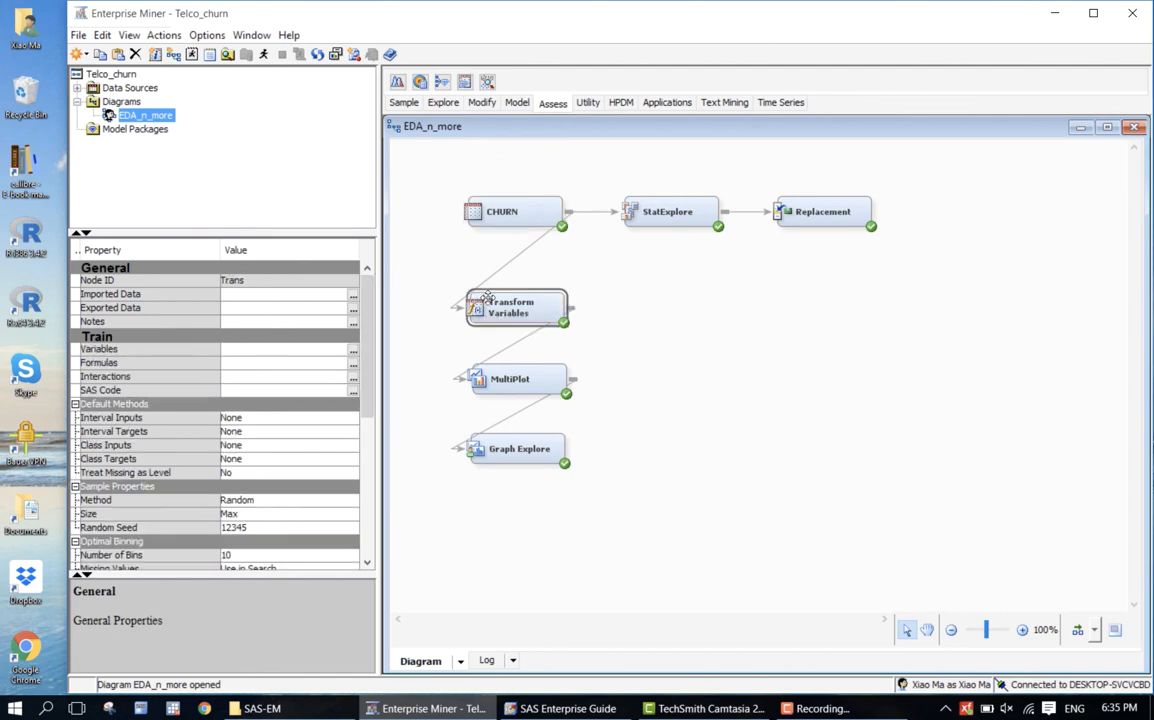
pyautogui.click(500, 378)
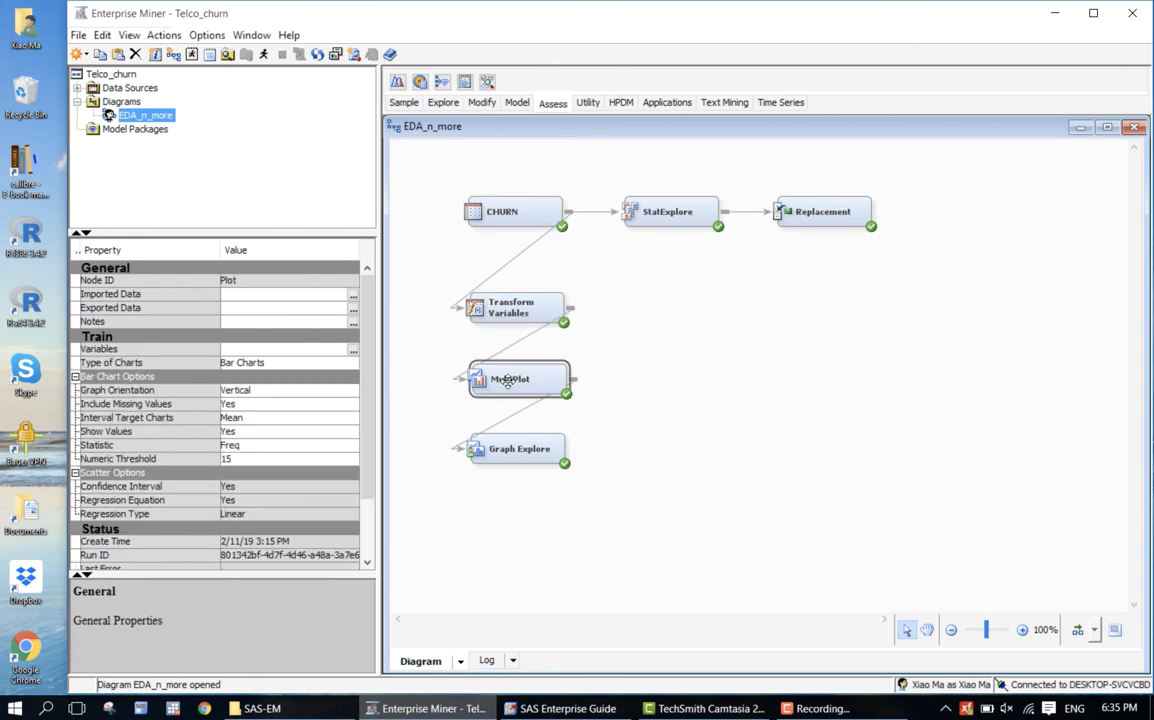
pyautogui.click(660, 214)
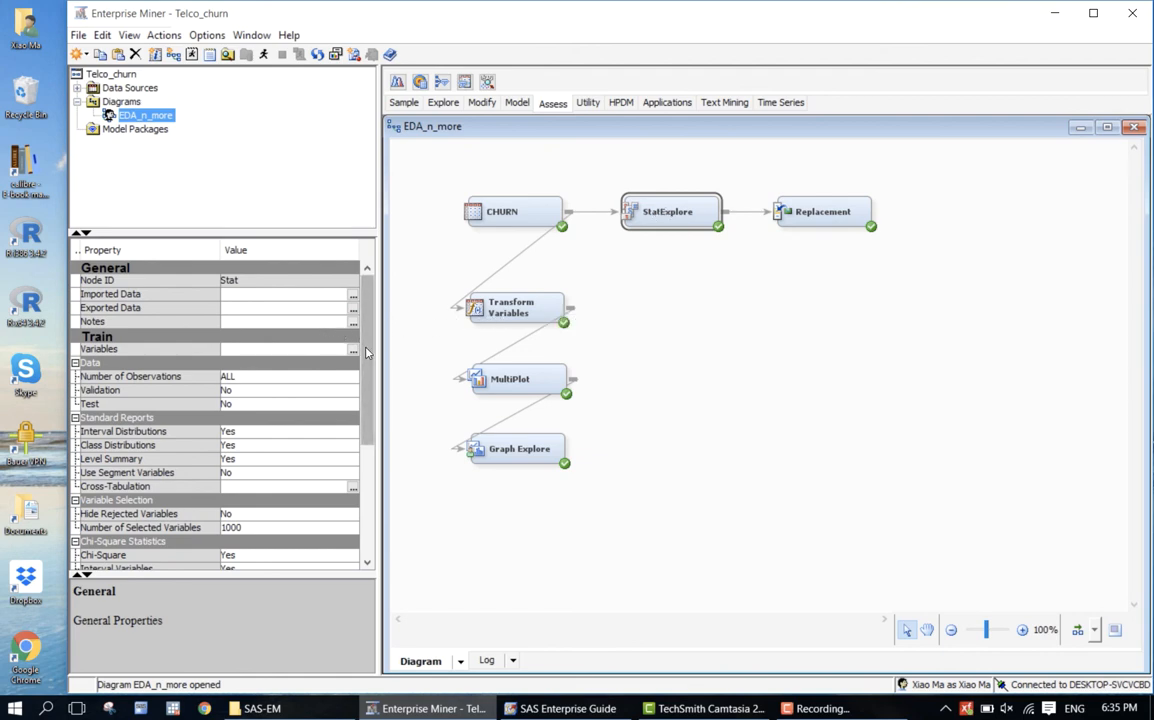
# - Review more of the StatExplore node's properties, then view those of the Graph Explore node and the diagram itself
pyautogui.scroll(-2, 366, 352)
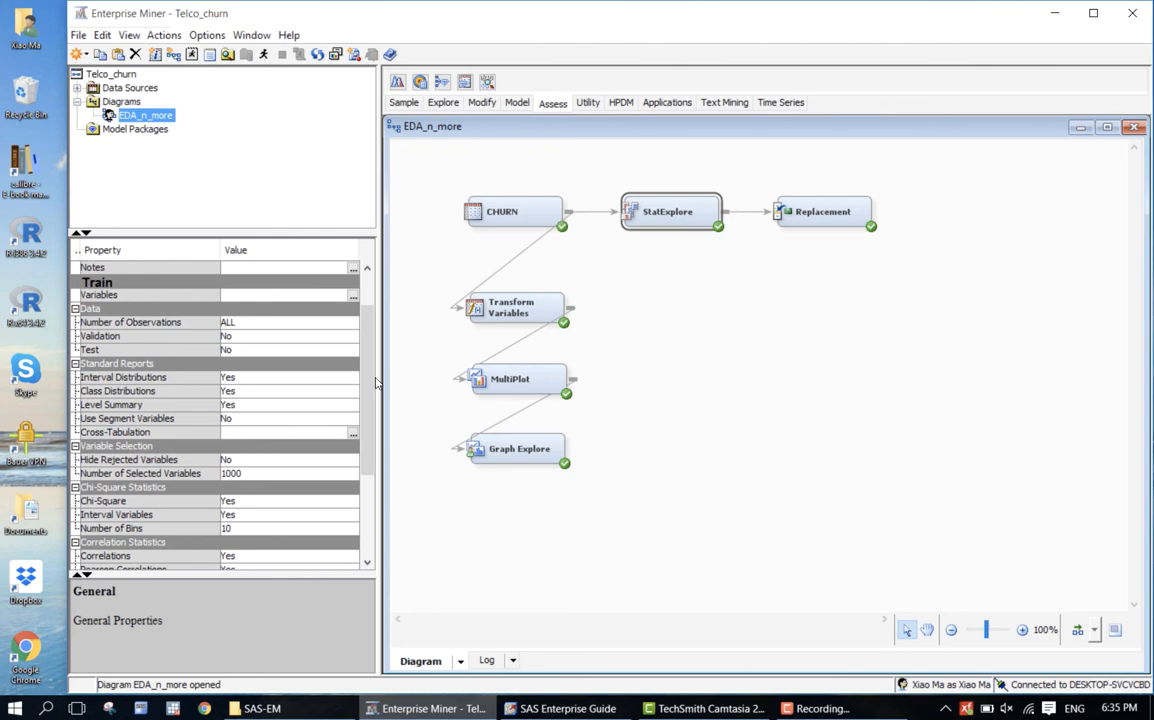
pyautogui.click(541, 450)
pyautogui.click(744, 336)
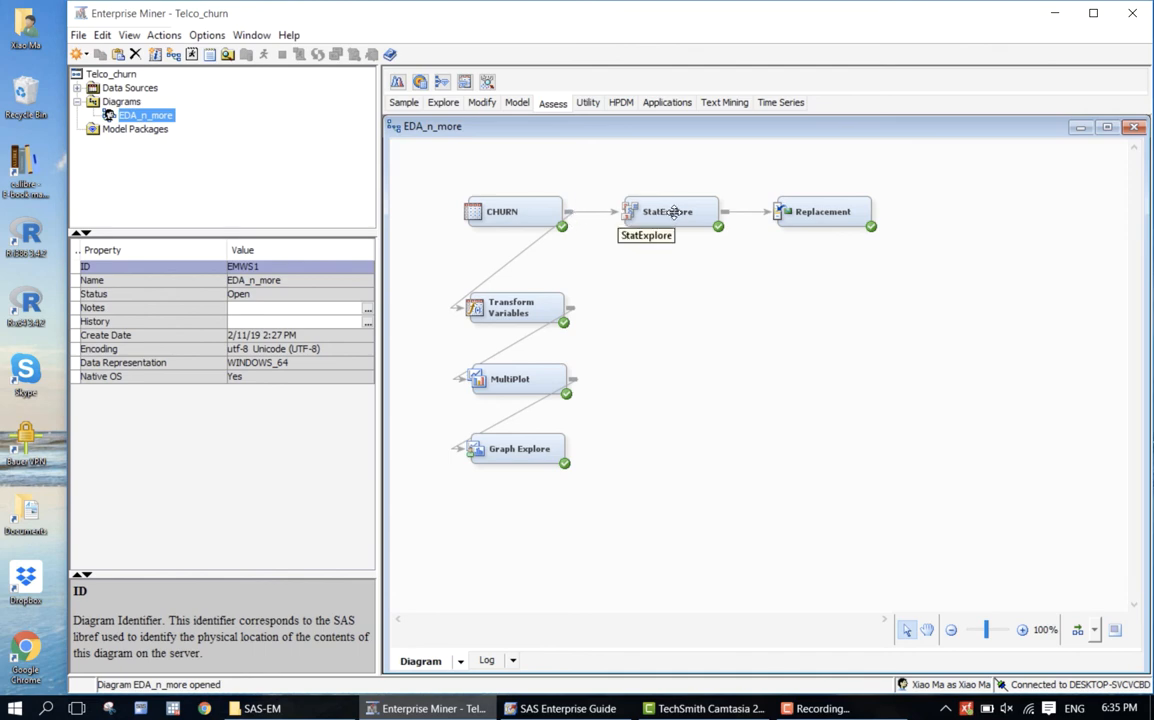
# - Connect CHURN directly to Replacement, moving StatExplore below the line between them and Replacement slightly up
pyautogui.moveTo(673, 212); pyautogui.dragTo(676, 265)
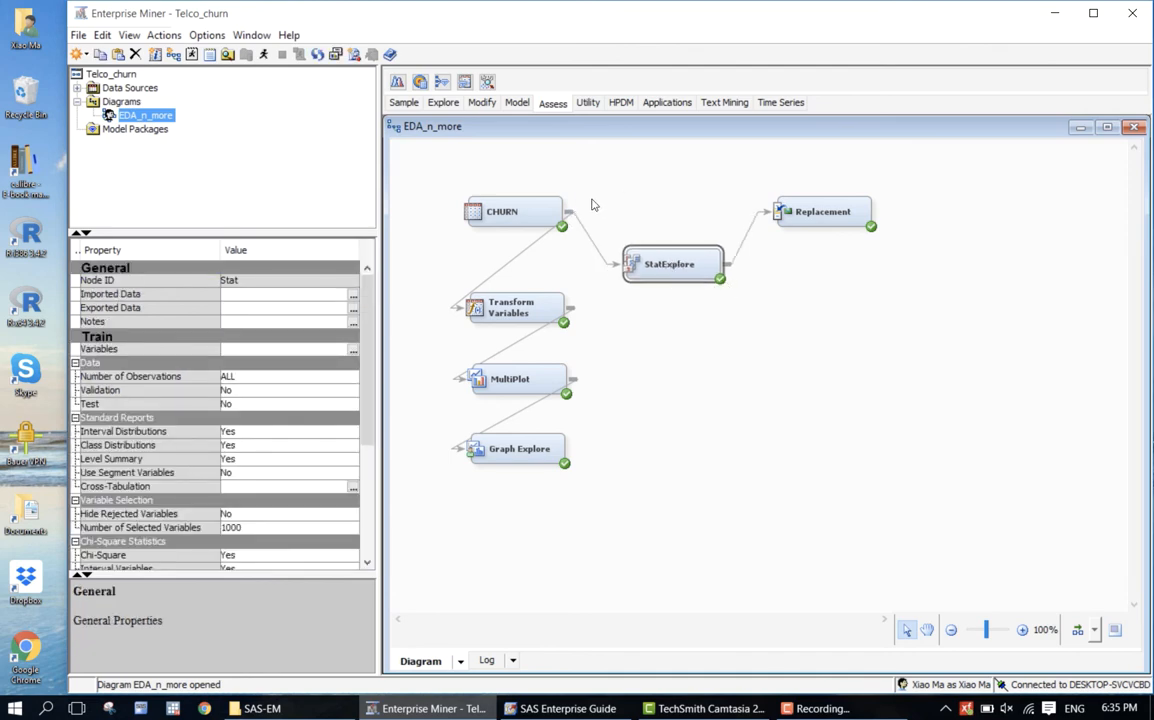
pyautogui.moveTo(570, 208); pyautogui.dragTo(777, 207)
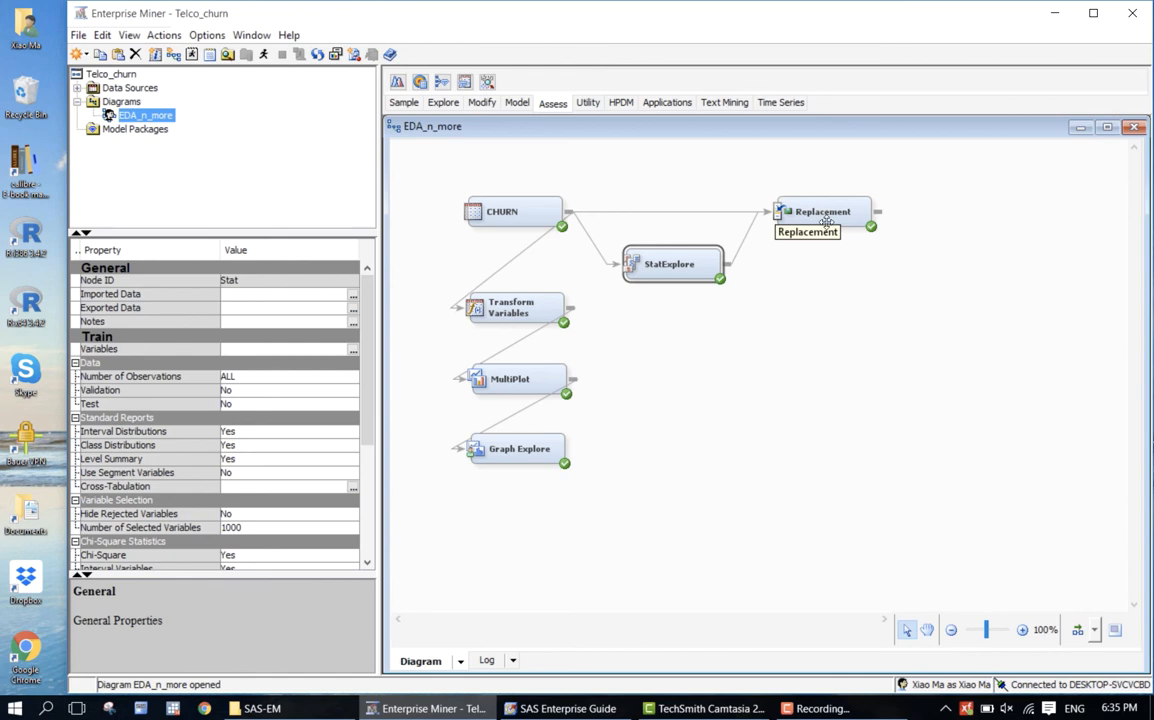
pyautogui.moveTo(837, 224); pyautogui.dragTo(811, 196)
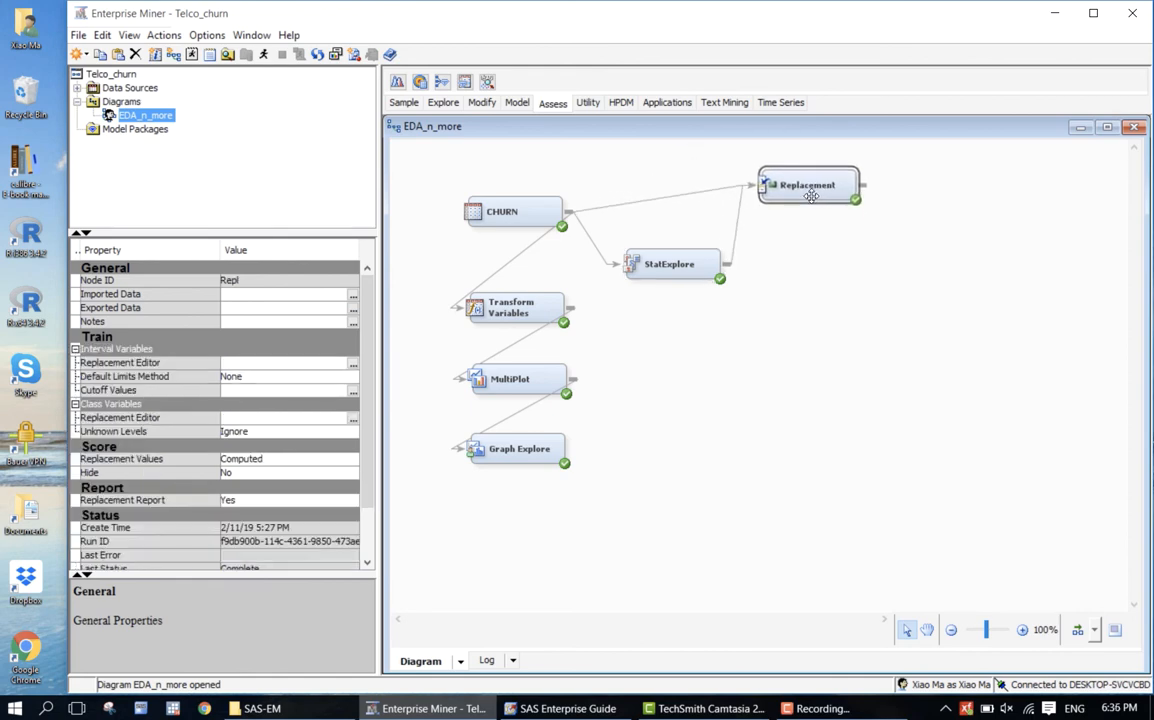
# - Zoom the EDA_n_more diagram out to 40% and return it to 100%
pyautogui.click(953, 631)
pyautogui.click(953, 631)
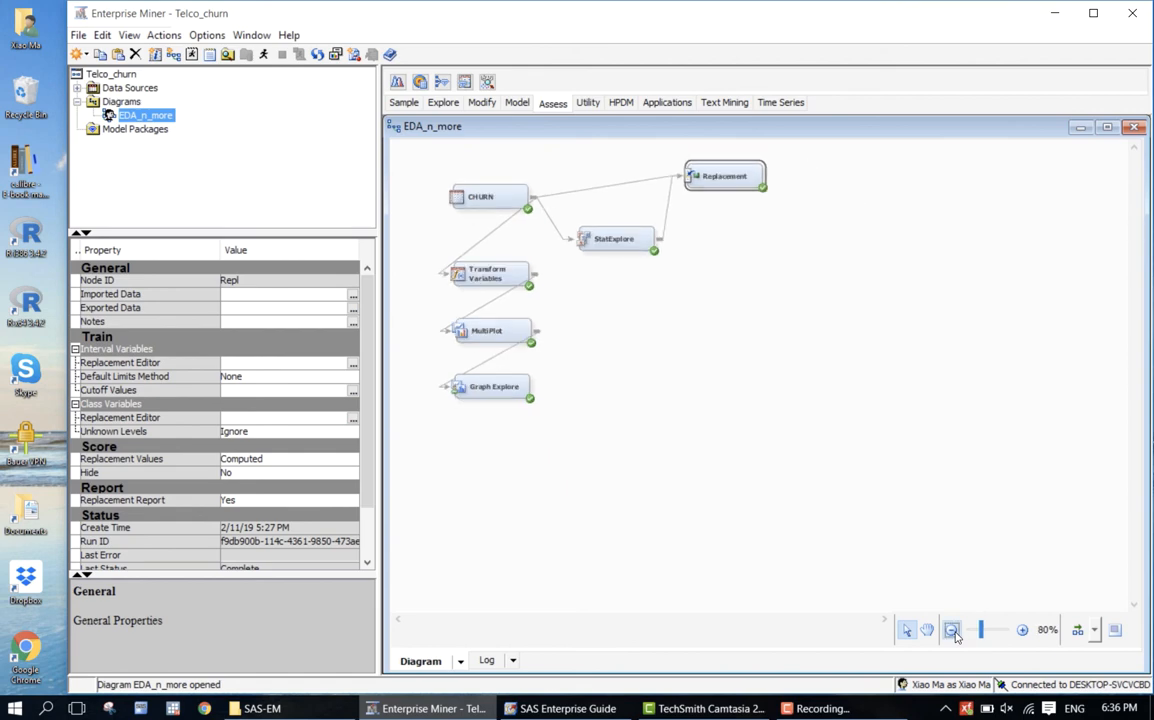
pyautogui.click(953, 631)
pyautogui.click(953, 631)
pyautogui.click(953, 631)
pyautogui.click(953, 631)
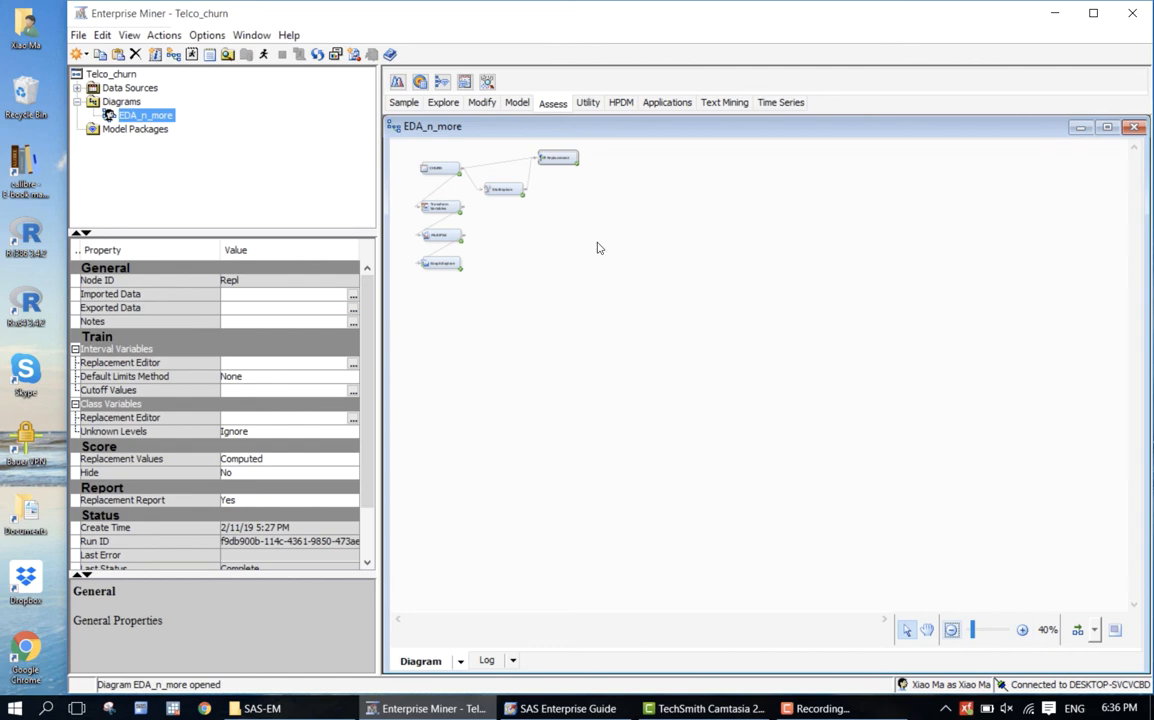
pyautogui.click(249, 36)
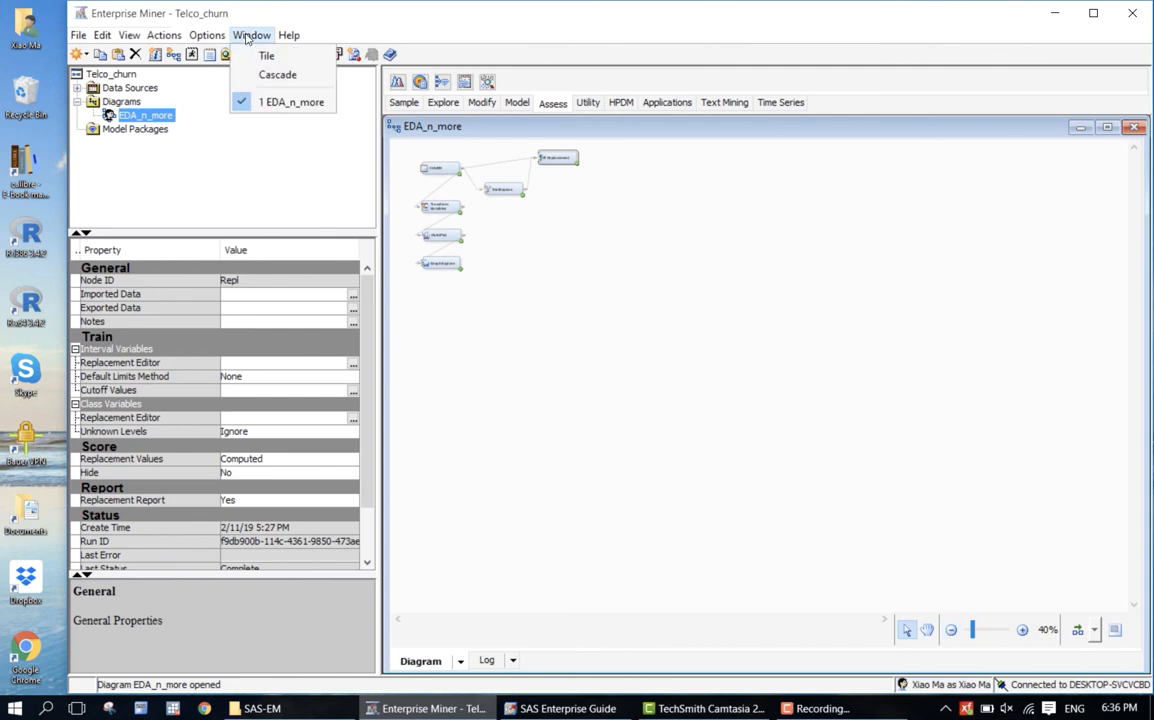
pyautogui.click(247, 38)
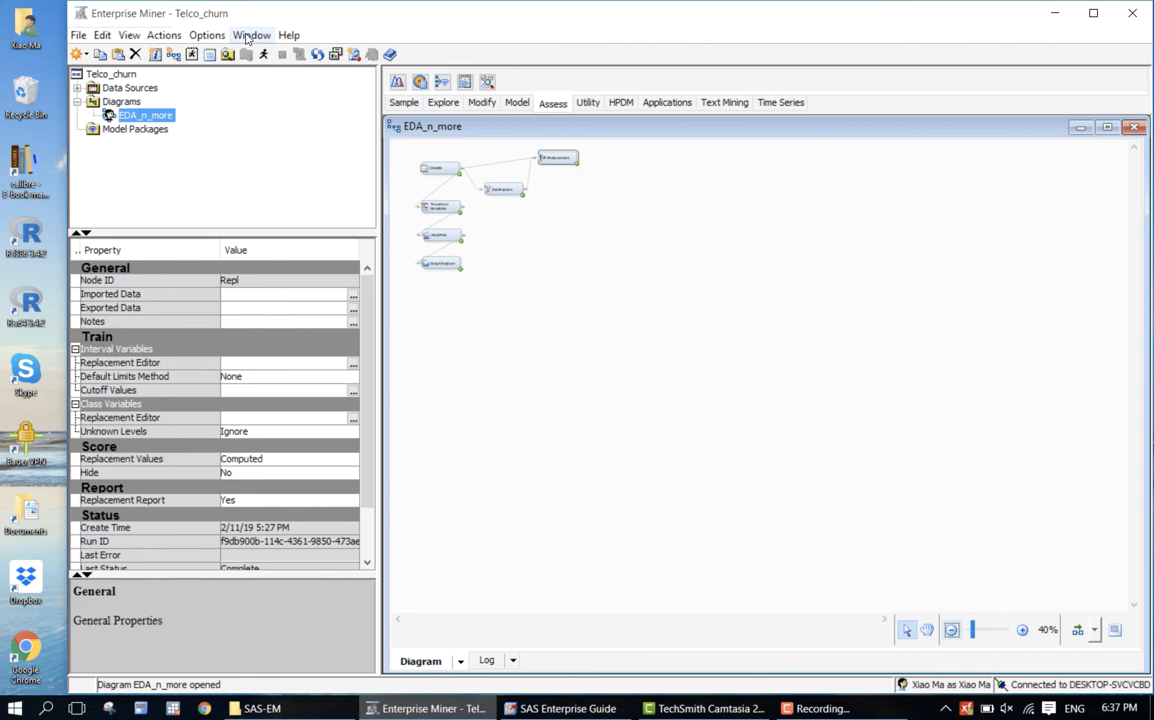
pyautogui.click(1021, 631)
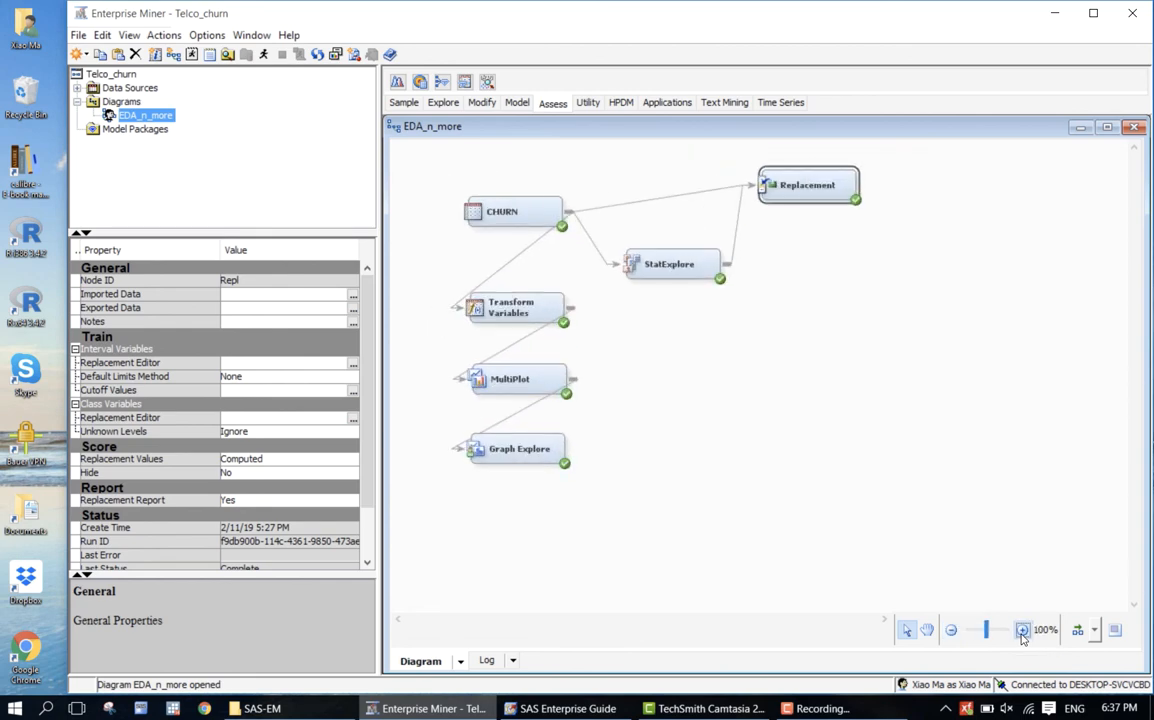
# - Lay out the diagram's nodes Left To Right, and reapply that layout after moving Replacement below StatExplore
pyautogui.click(1095, 631)
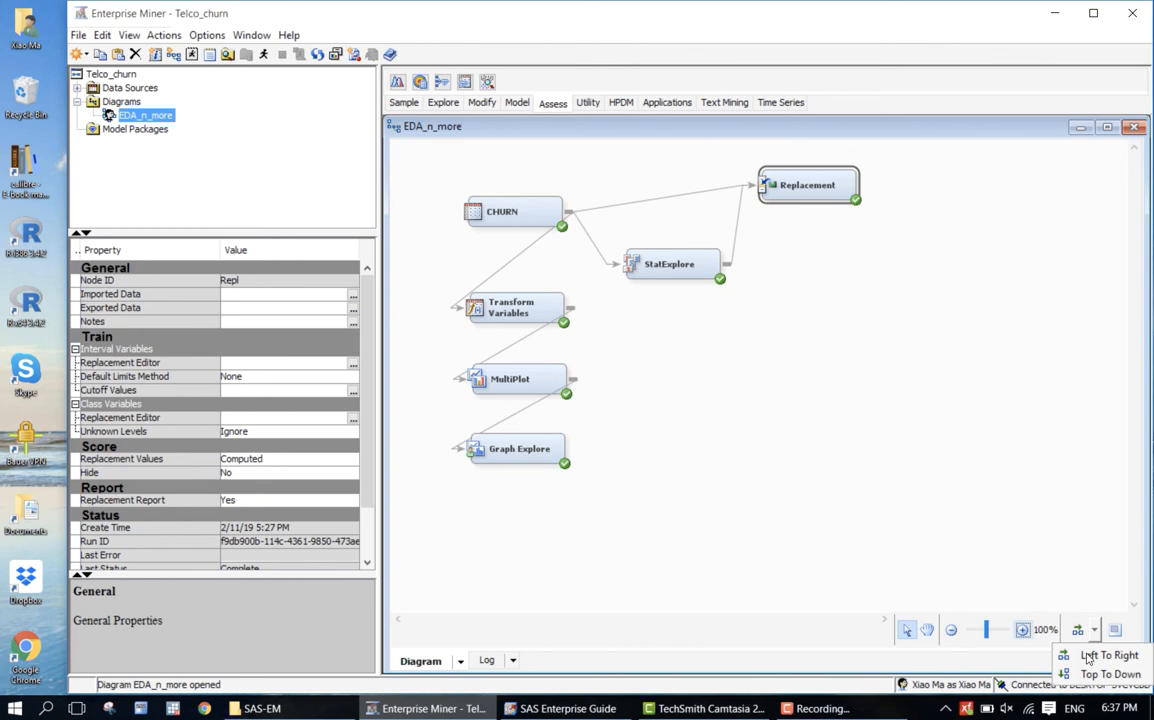
pyautogui.click(1088, 656)
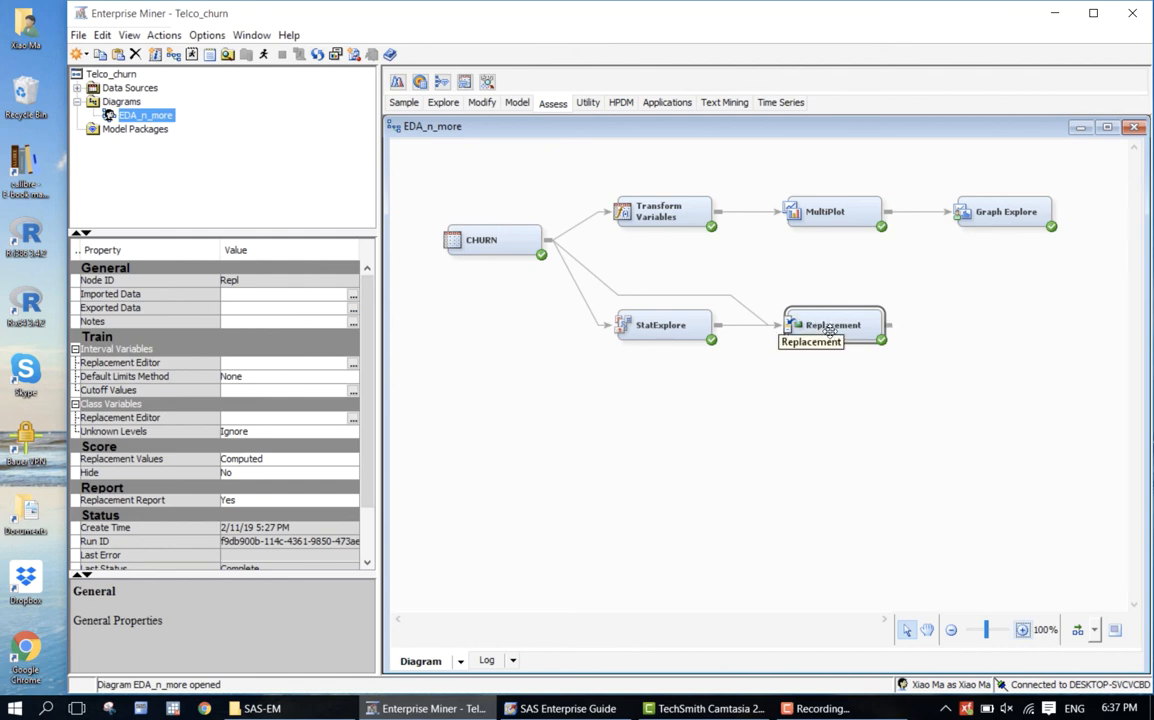
pyautogui.moveTo(830, 330); pyautogui.dragTo(660, 435)
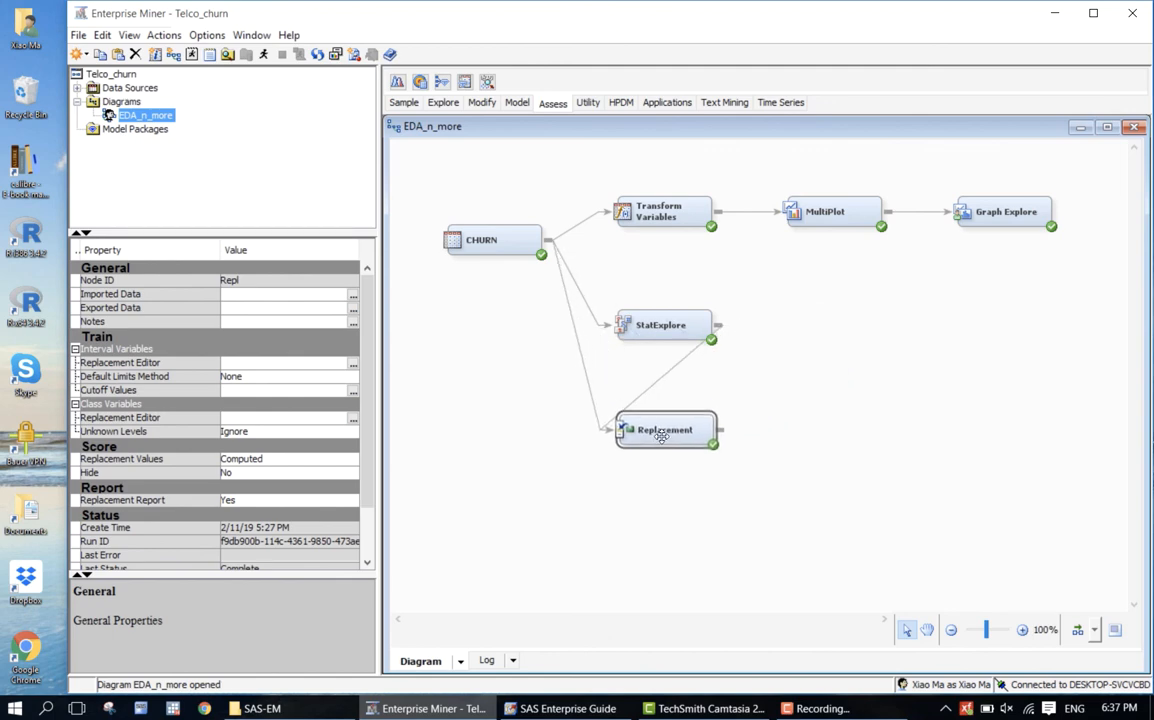
pyautogui.click(838, 374)
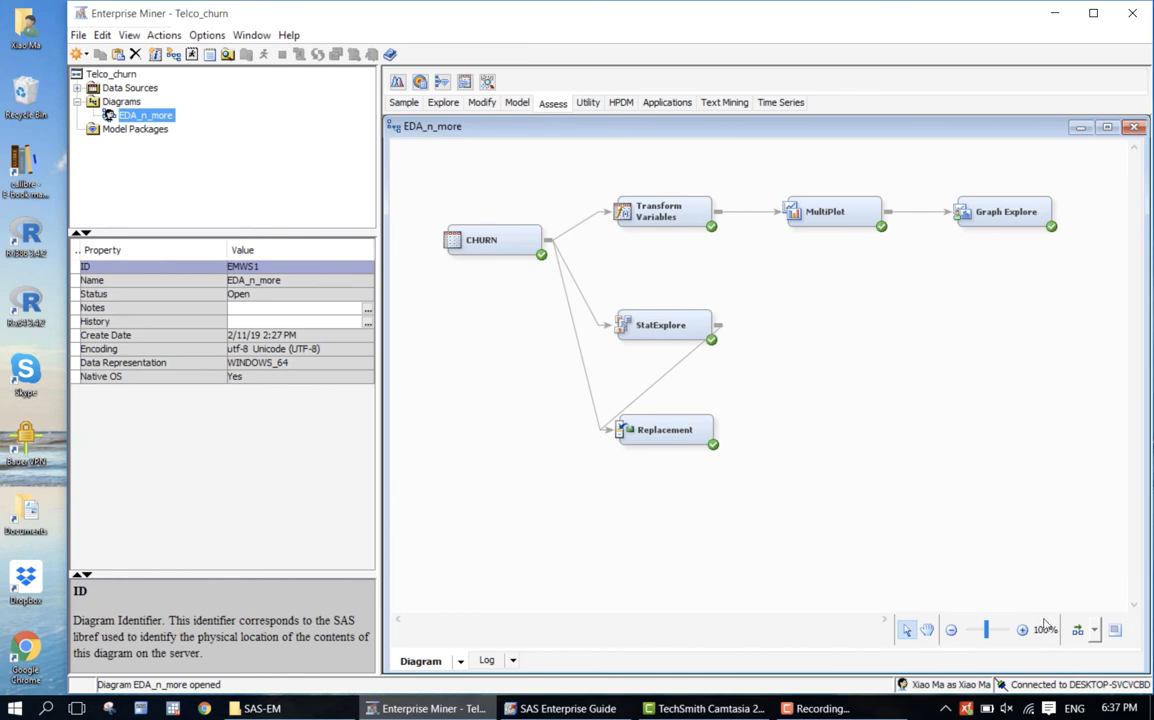
pyautogui.click(1077, 630)
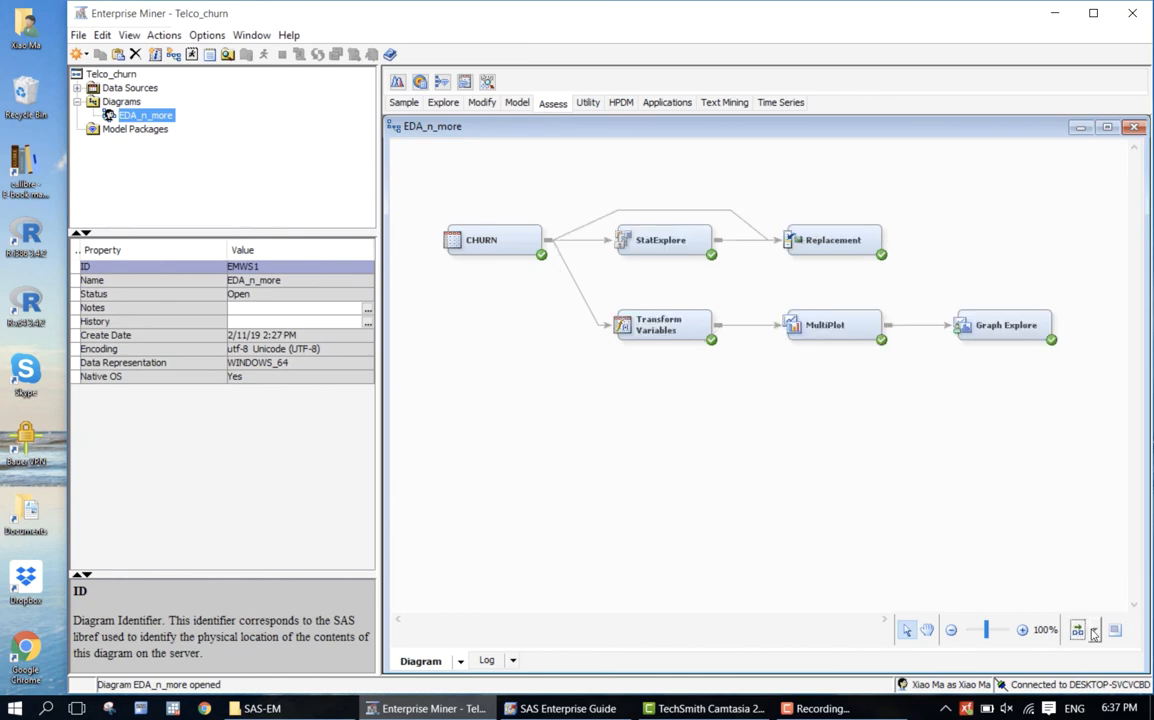
# - Switch the diagram layout to Top To Down, reapply it, and return to Left To Right
pyautogui.click(1094, 631)
pyautogui.click(1098, 606)
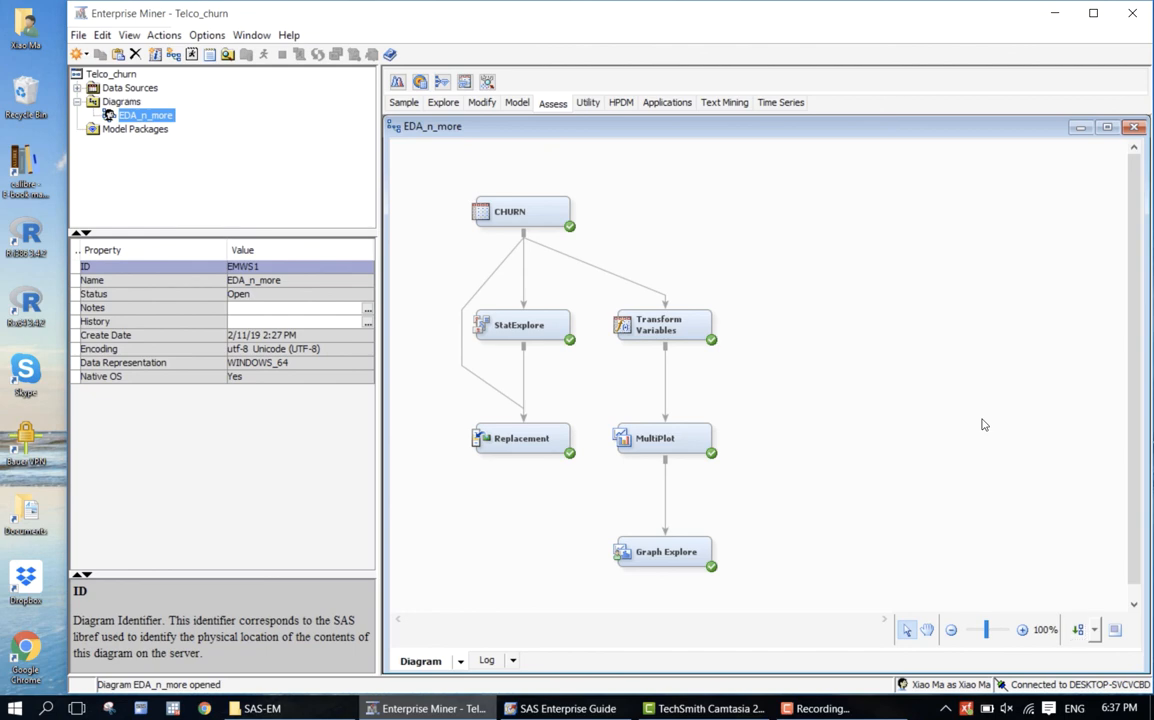
pyautogui.click(1078, 630)
pyautogui.click(1094, 630)
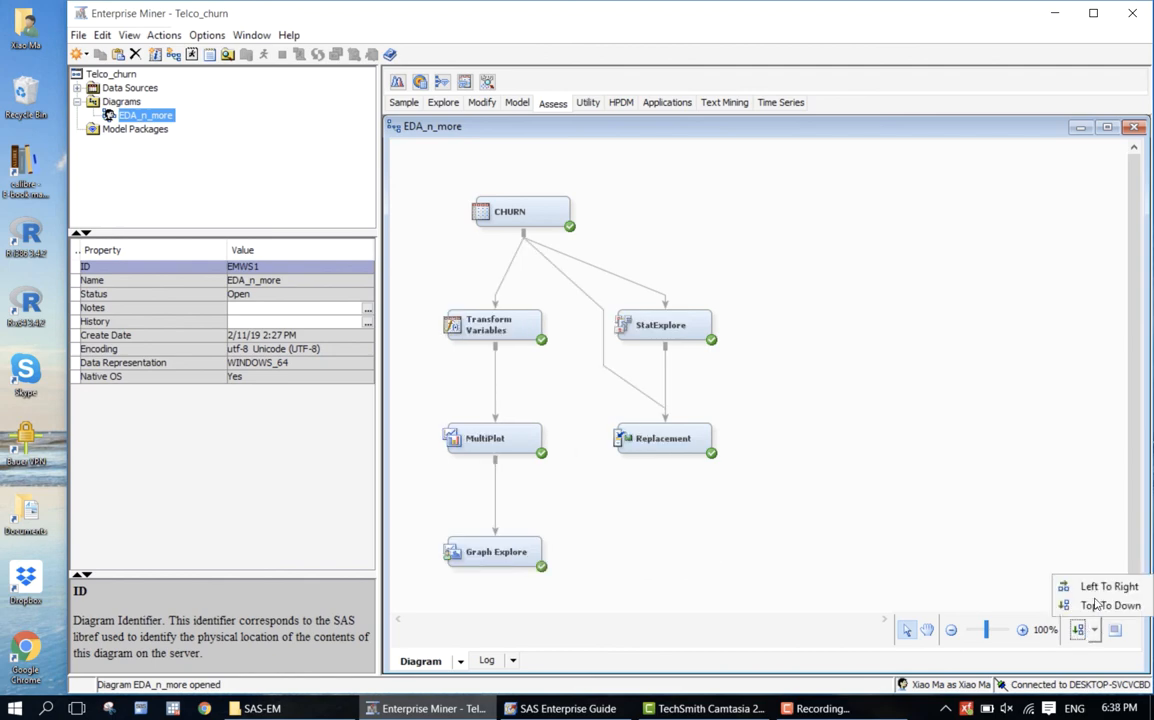
pyautogui.click(1105, 587)
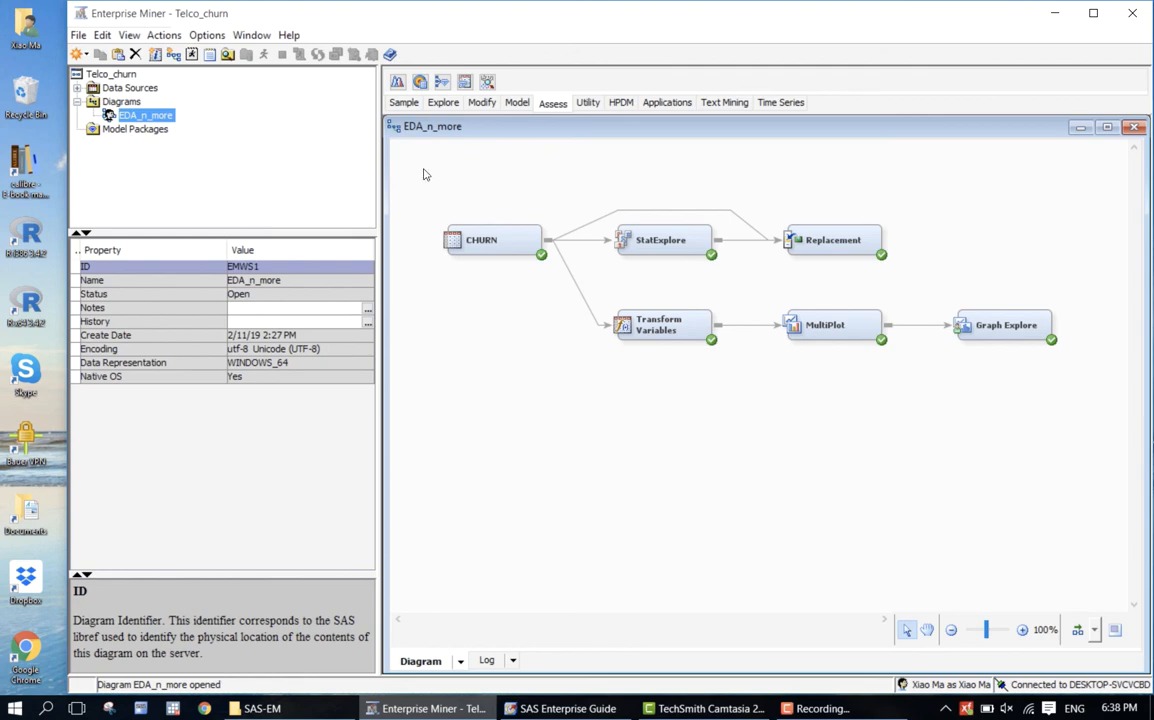
pyautogui.click(78, 35)
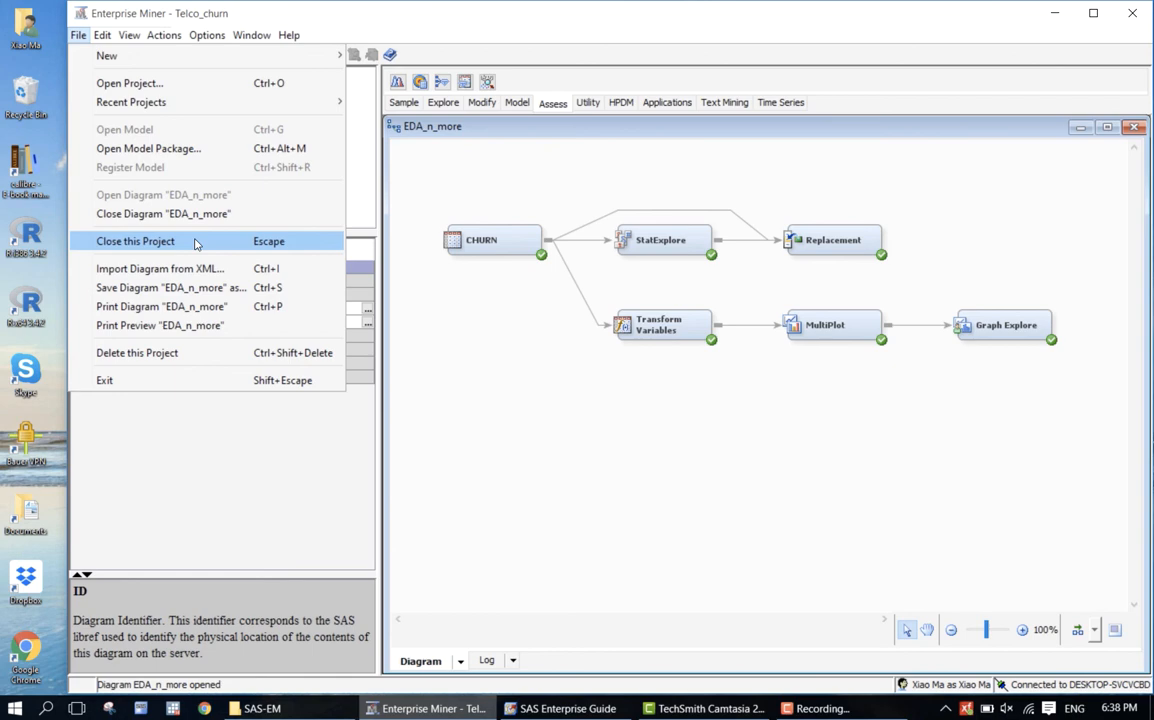
pyautogui.click(168, 357)
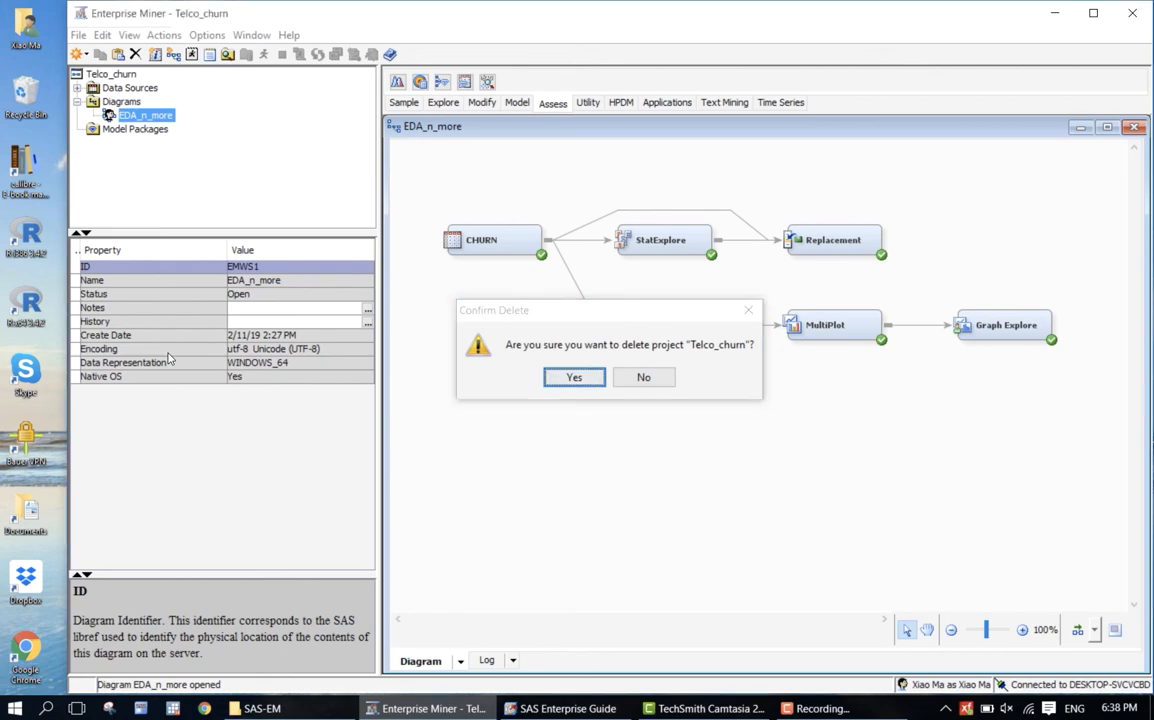
pyautogui.press('Escape')
# - Close the Telco_churn project and confirm the closing
pyautogui.click(78, 35)
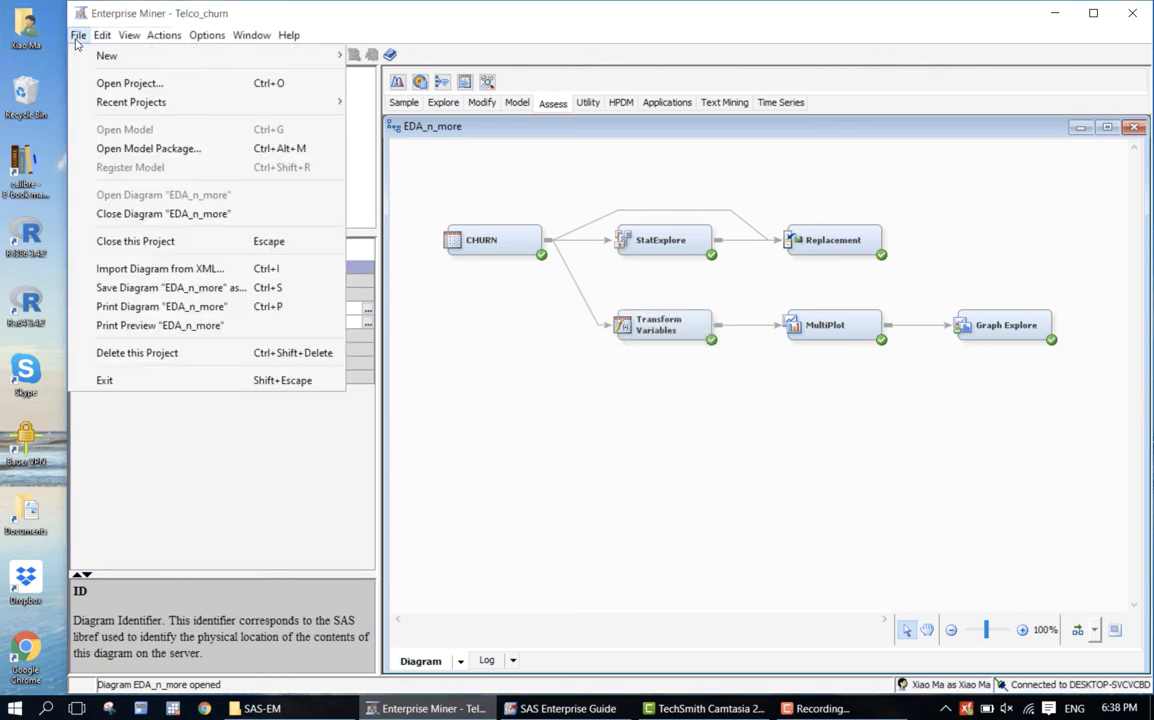
pyautogui.click(168, 242)
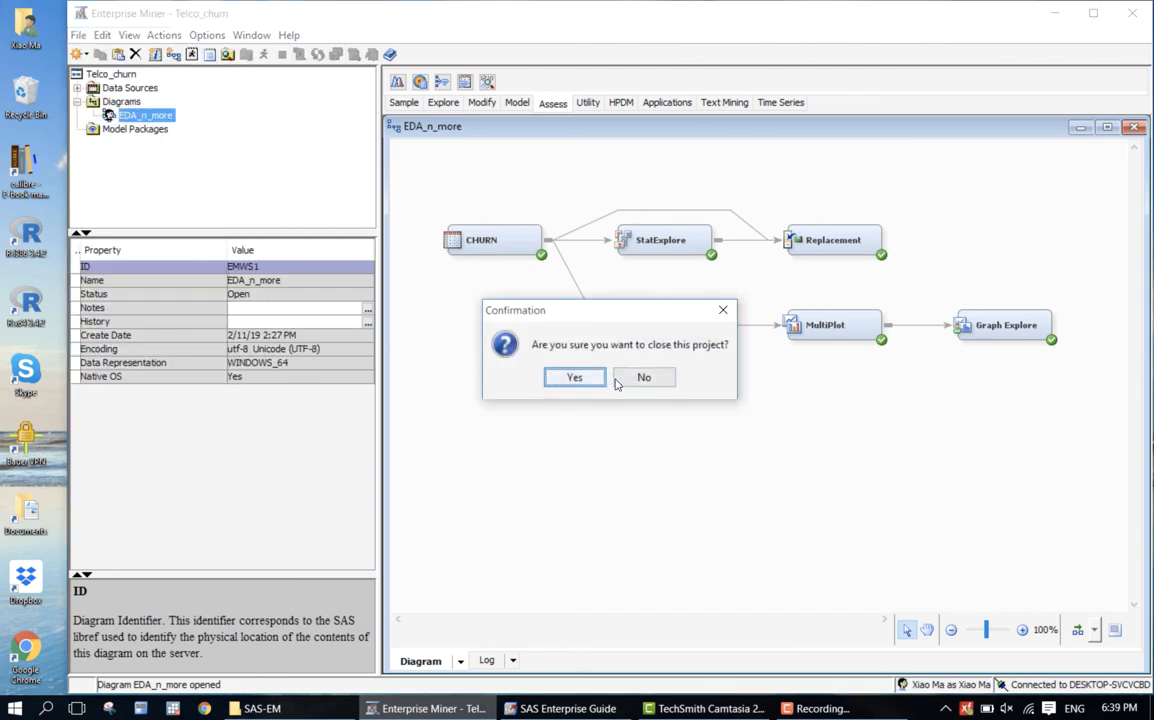
pyautogui.click(583, 379)
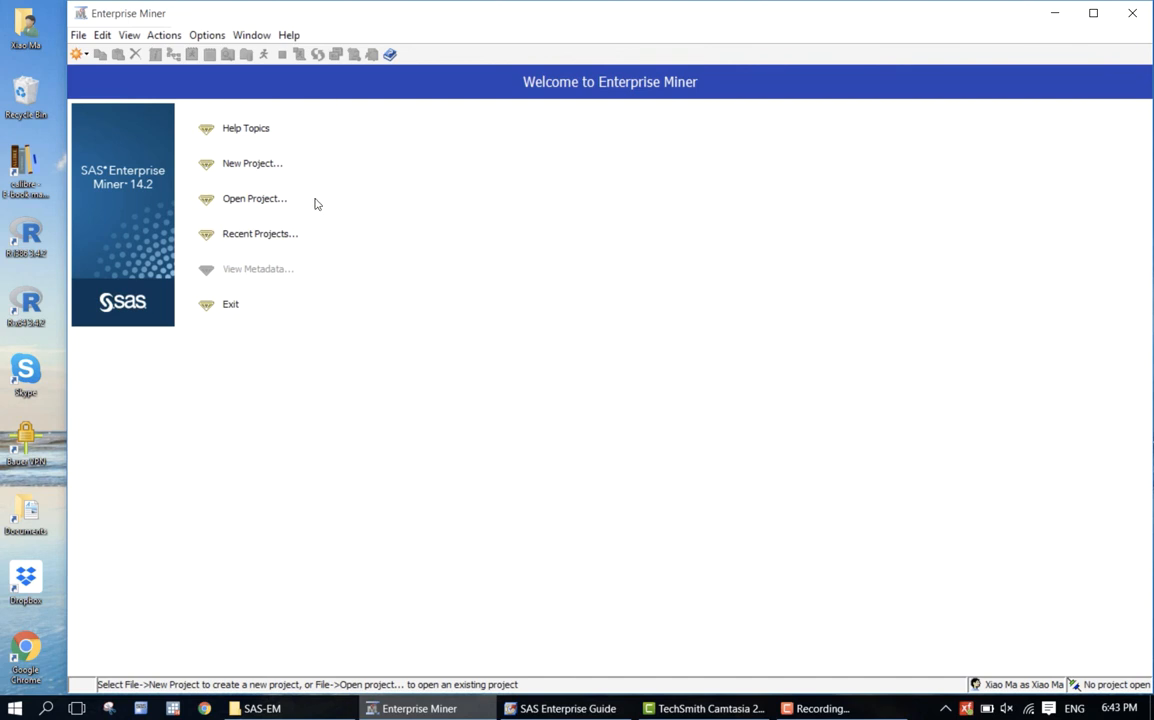
# - Create a new project named Charity with the SAS-EM folder in Documents as its SAS server directory
pyautogui.click(267, 166)
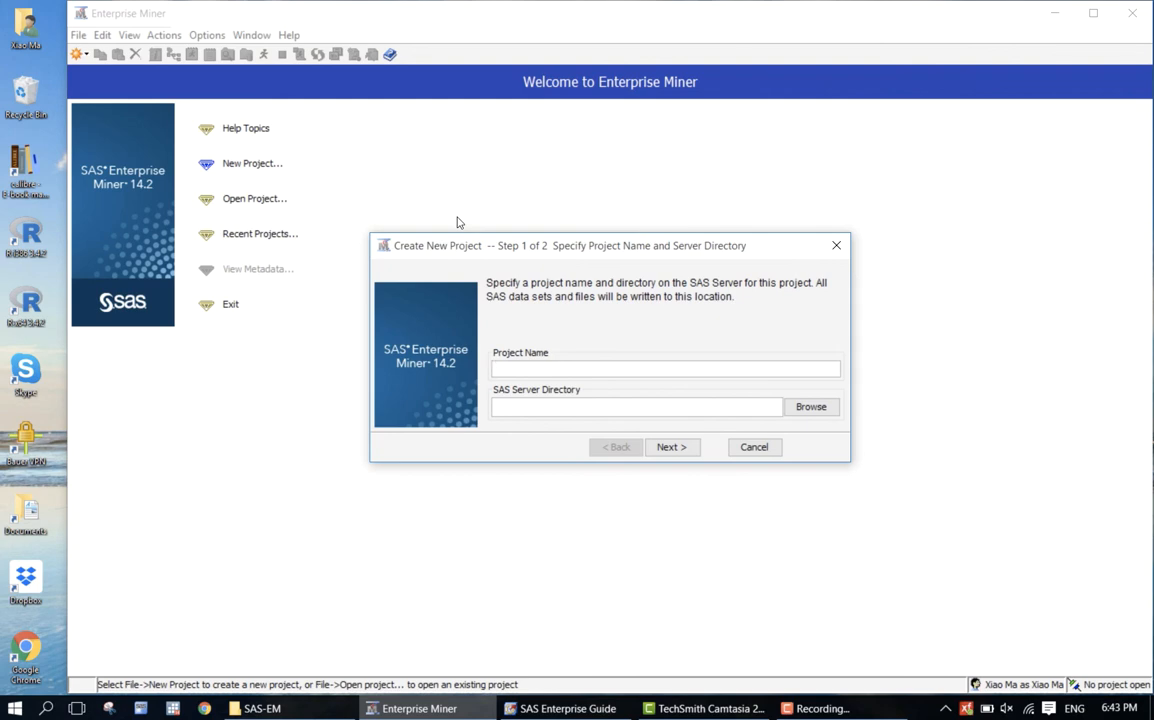
pyautogui.write('Charity')
pyautogui.click(811, 407)
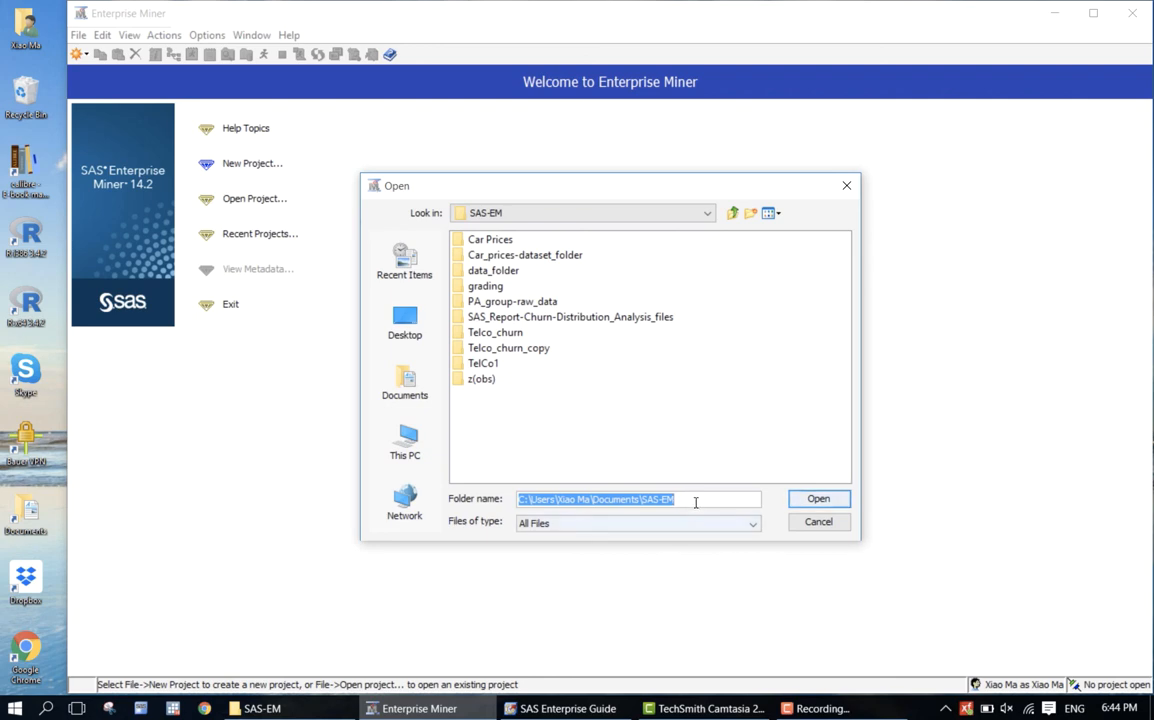
pyautogui.click(810, 499)
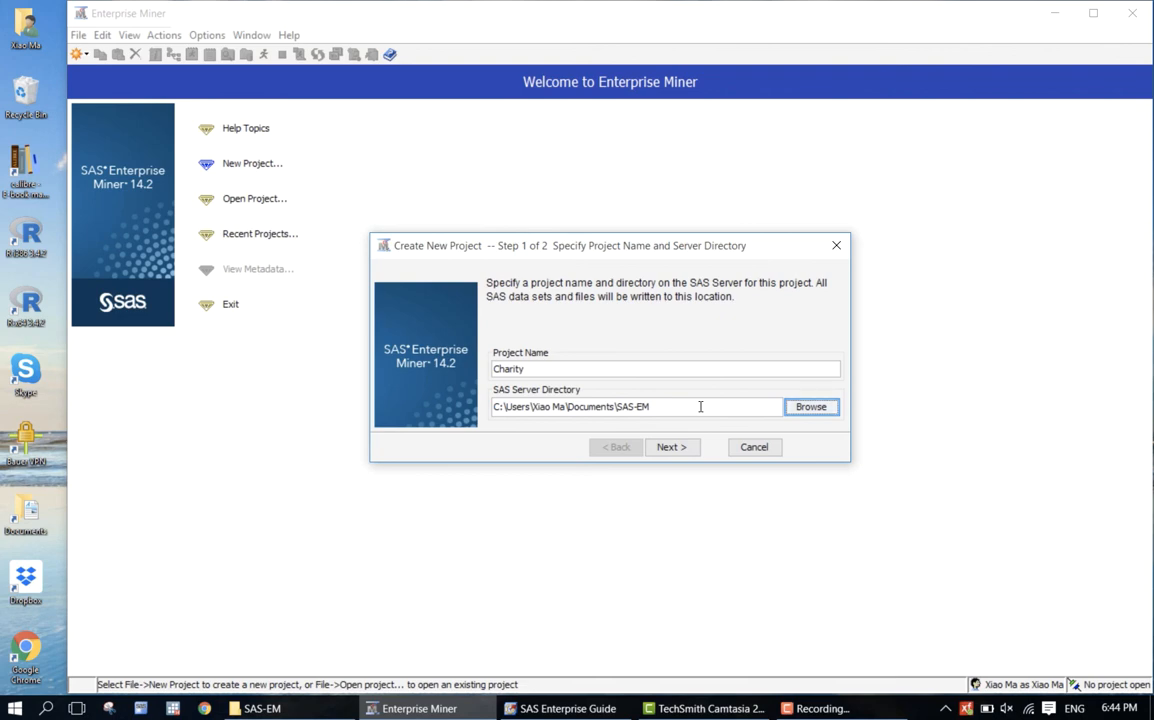
pyautogui.click(683, 452)
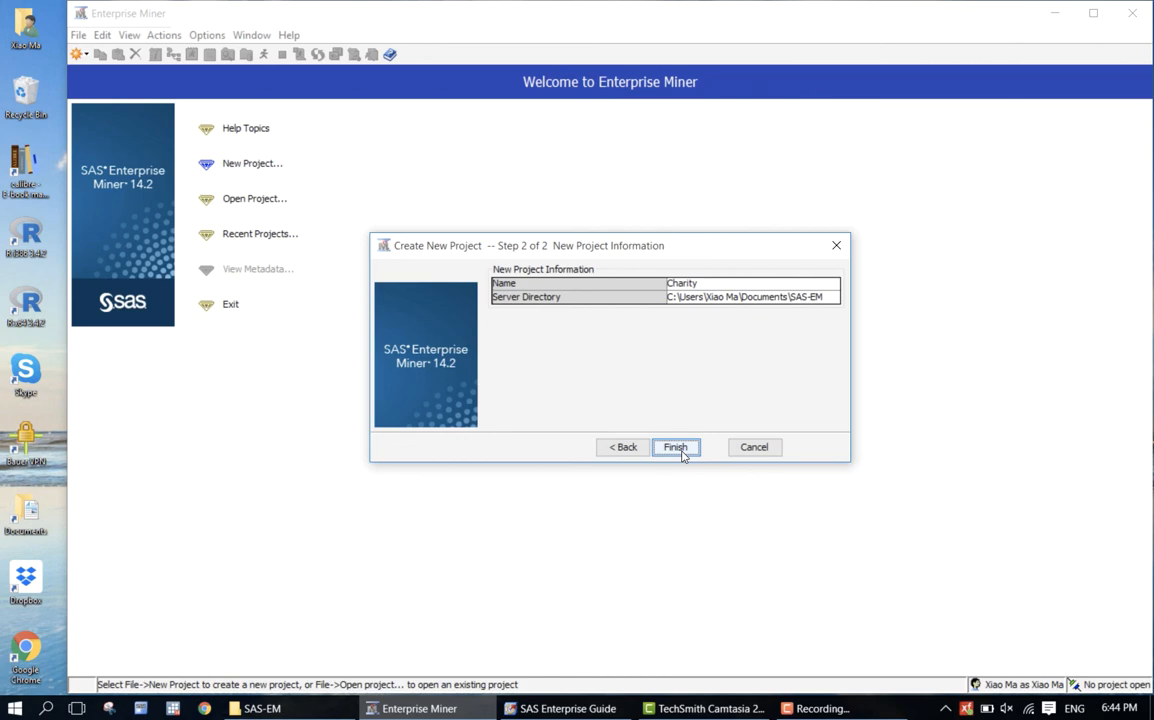
pyautogui.click(676, 447)
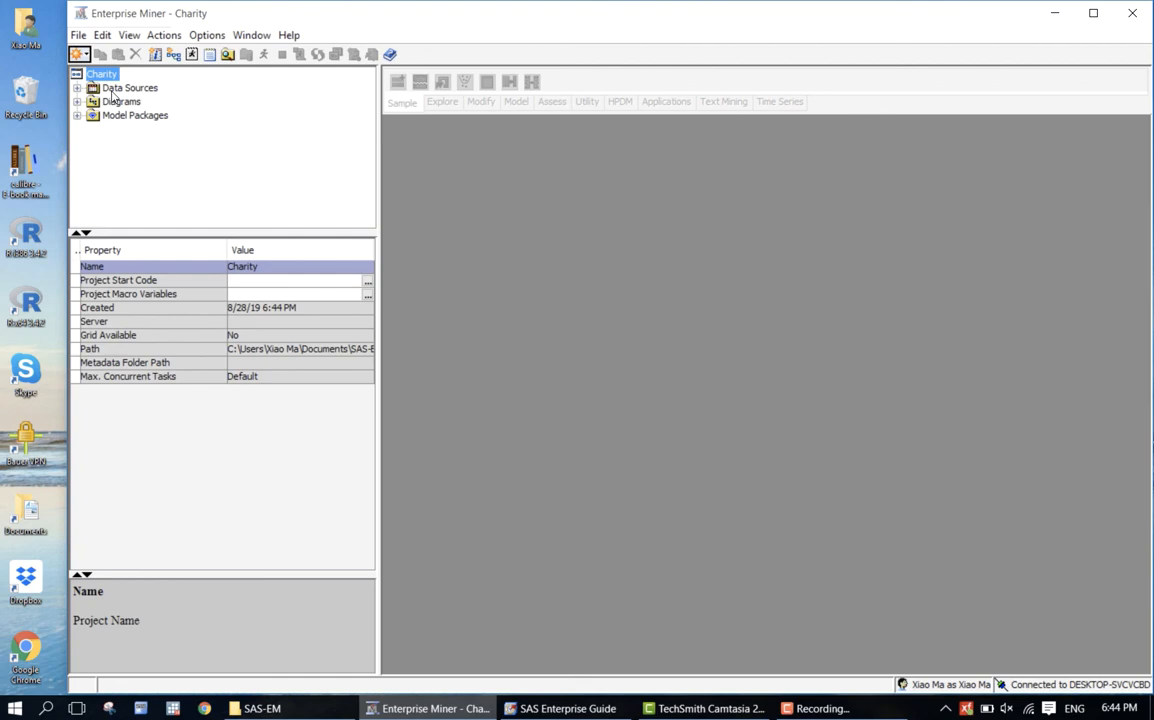
# - Create a new library named MyLib with the BASE engine, using the SAS-EM folder in Documents as its path
pyautogui.click(79, 37)
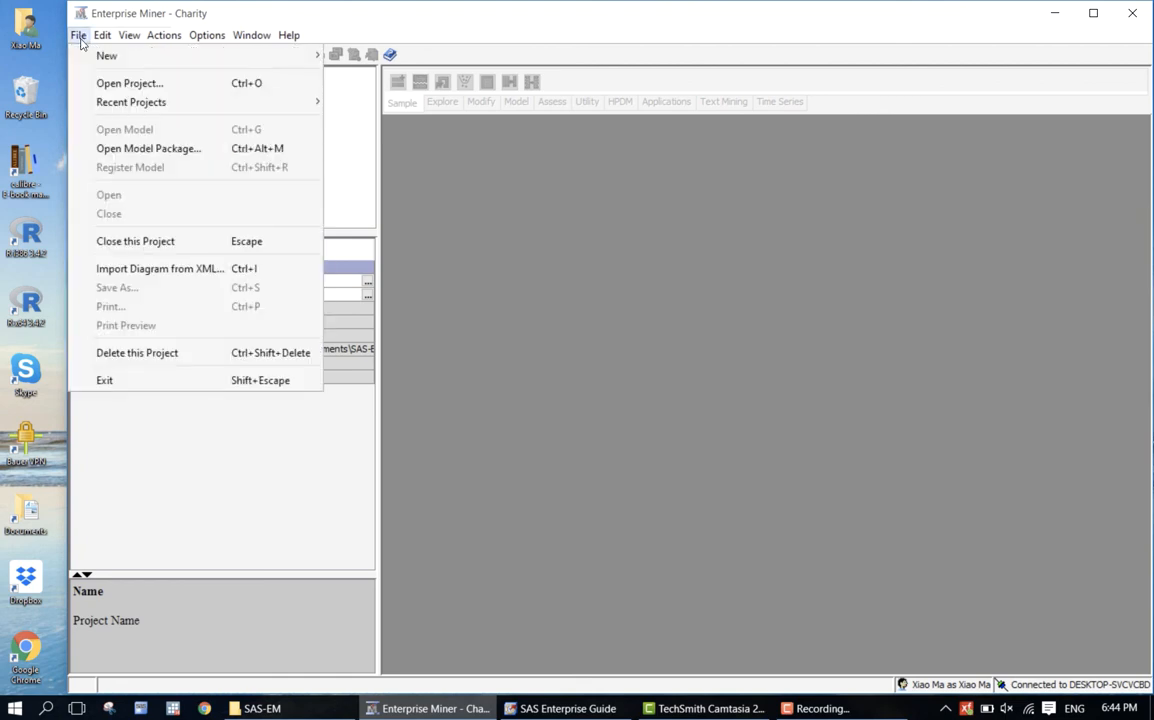
pyautogui.moveTo(92, 58)
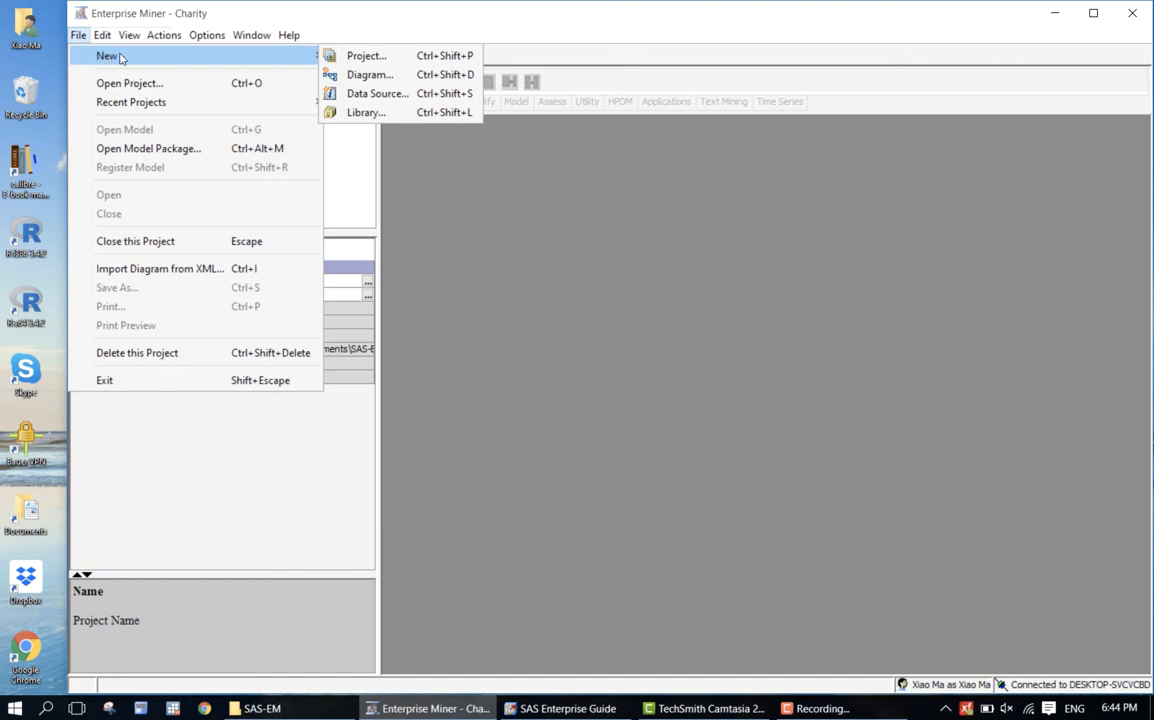
pyautogui.click(364, 112)
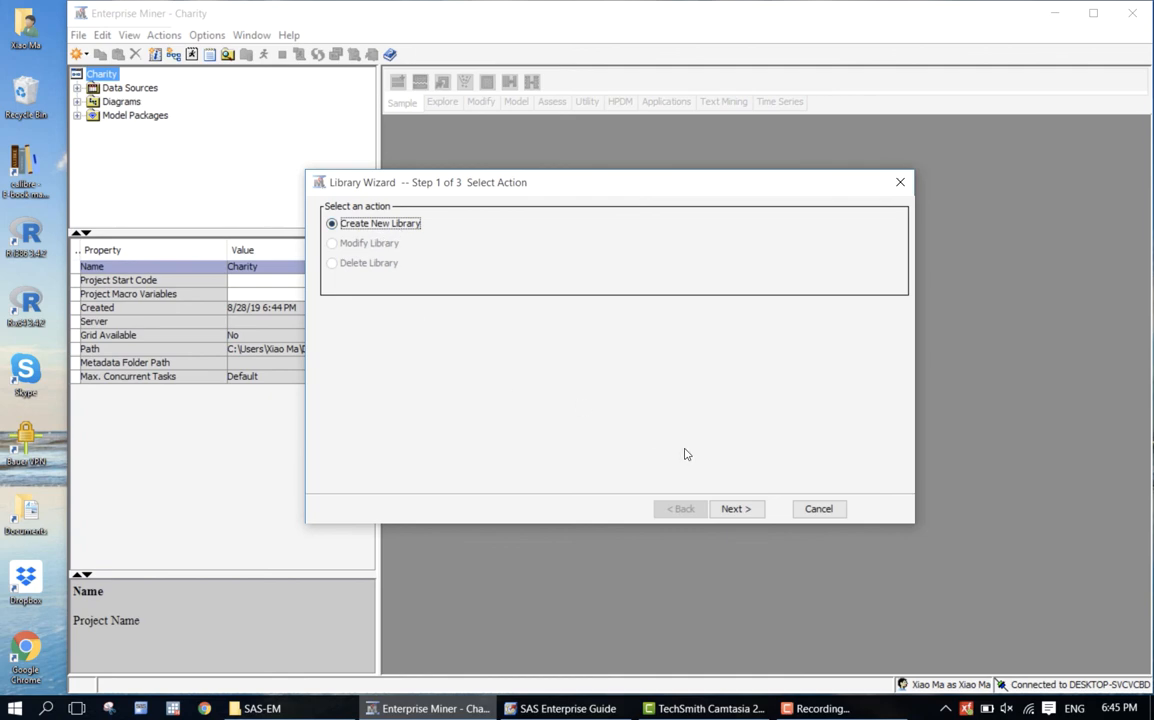
pyautogui.click(740, 511)
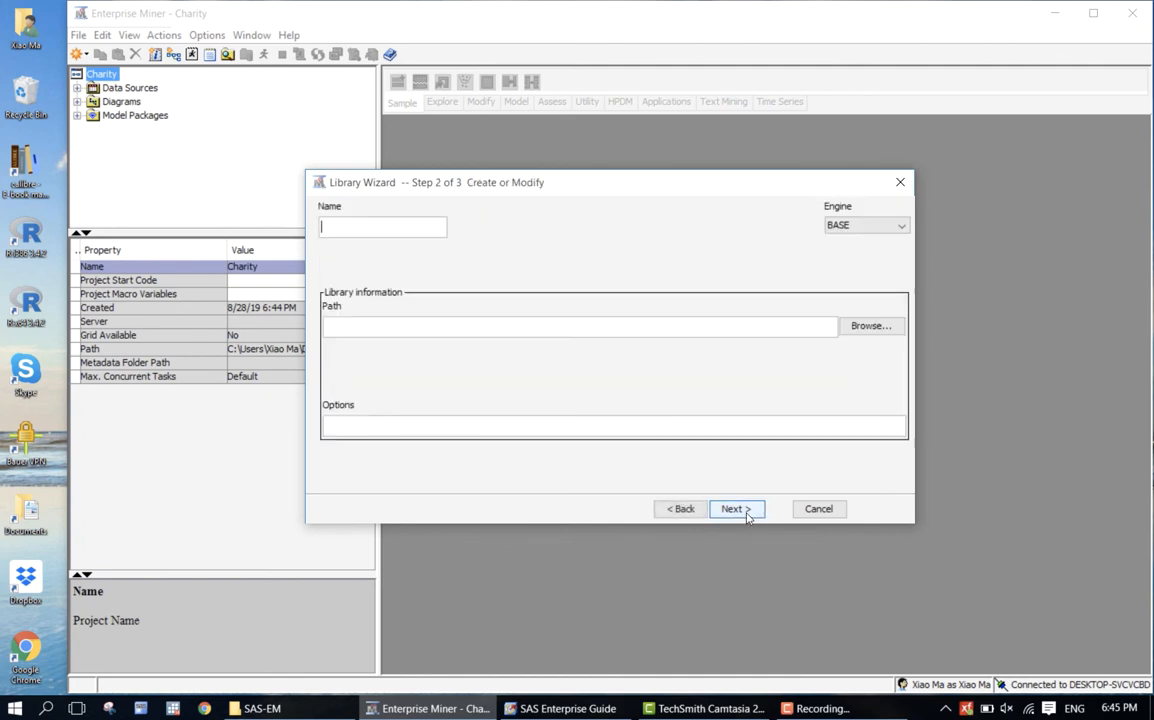
pyautogui.write('My')
pyautogui.write('Lib')
pyautogui.click(868, 329)
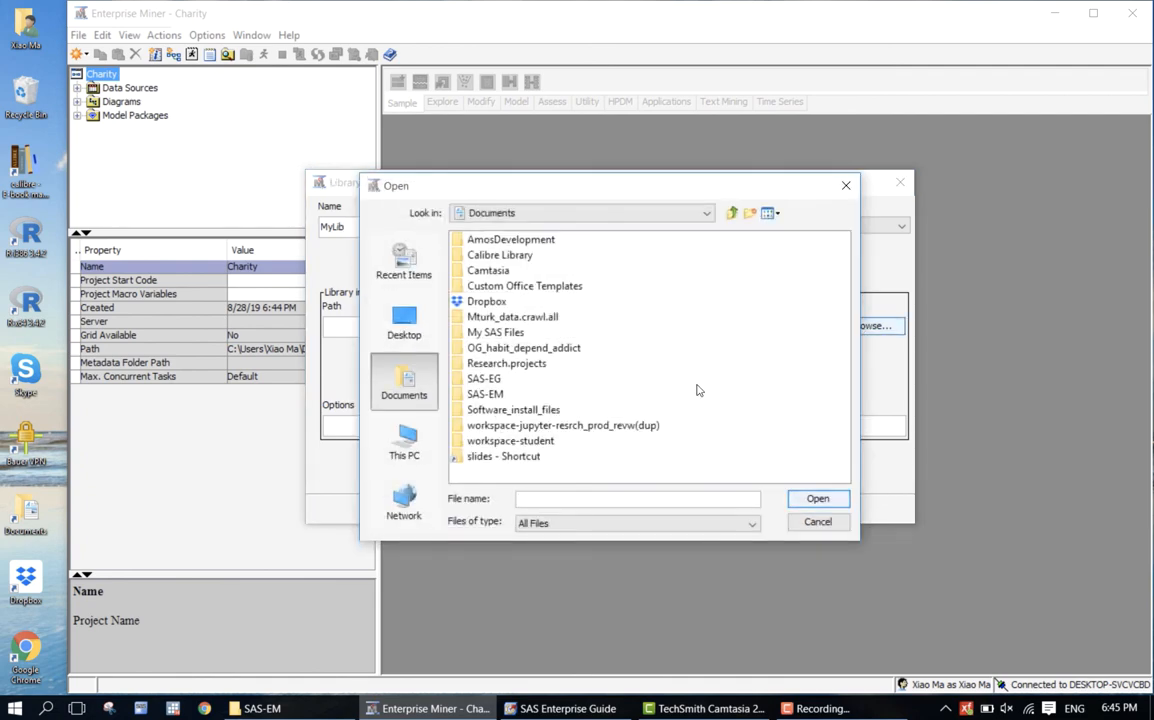
pyautogui.click(486, 396)
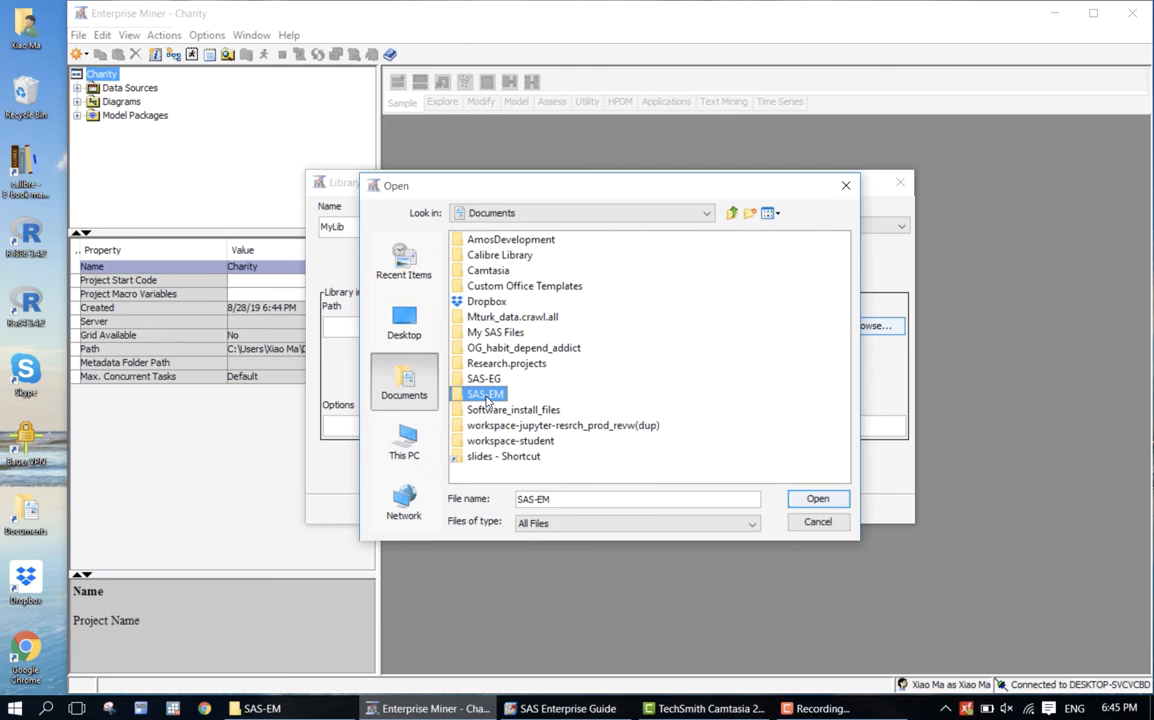
pyautogui.click(816, 499)
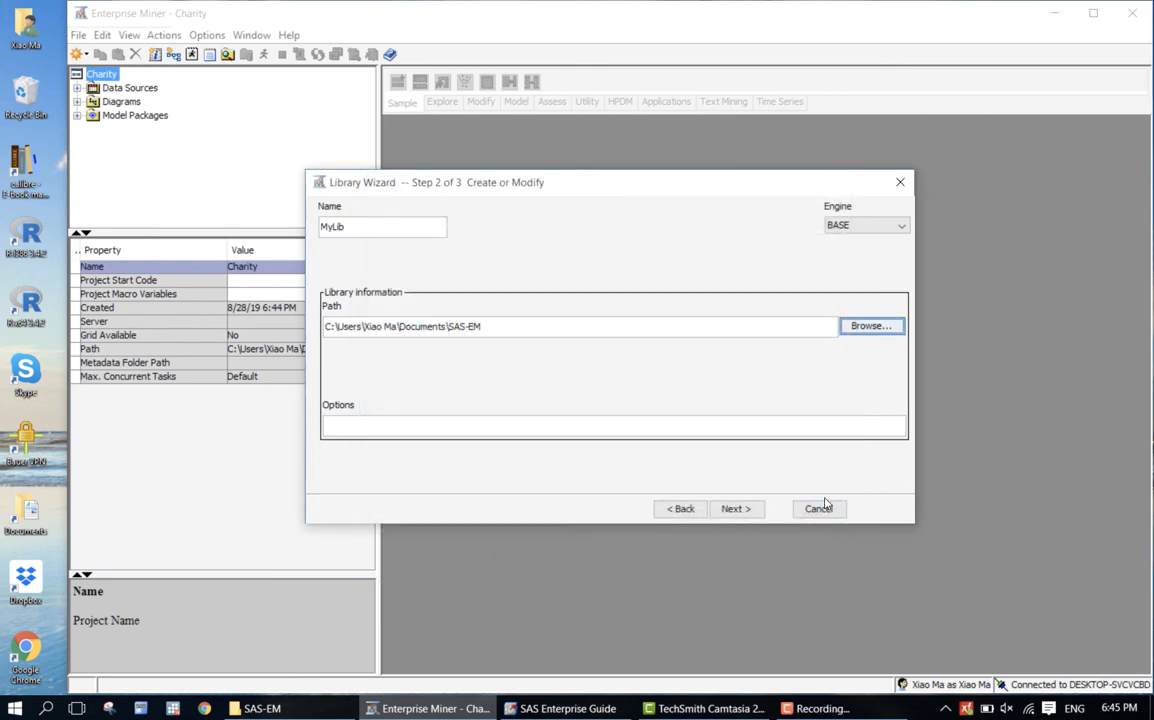
pyautogui.click(737, 510)
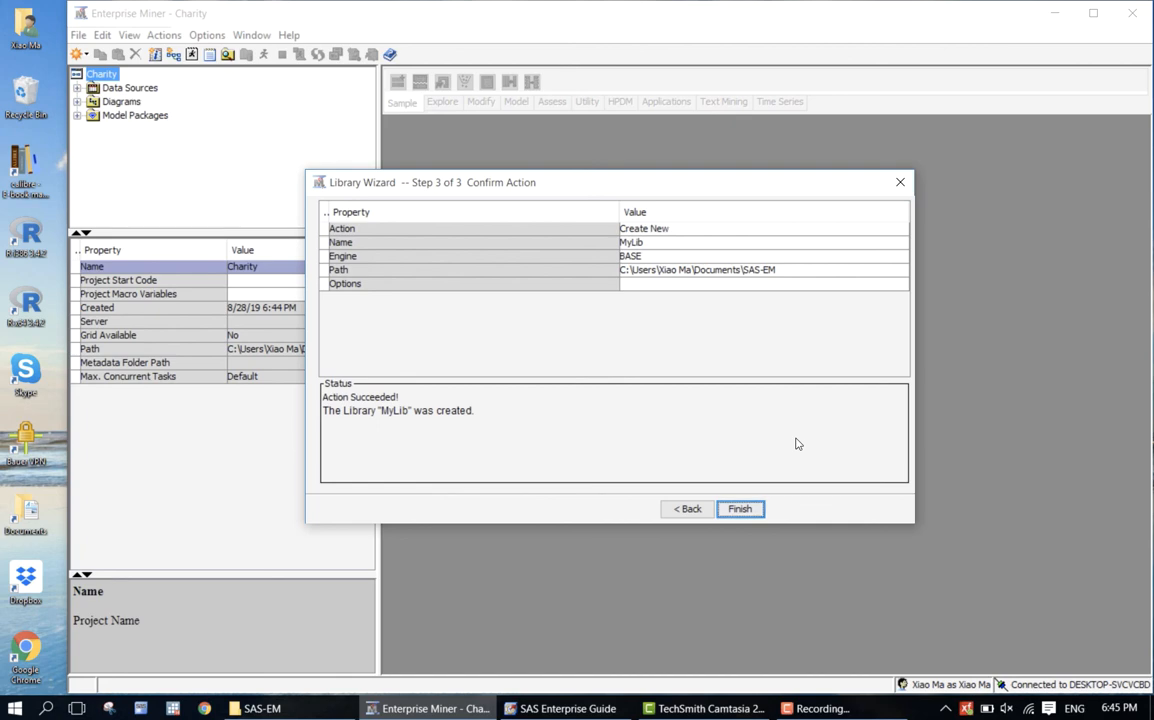
pyautogui.click(737, 512)
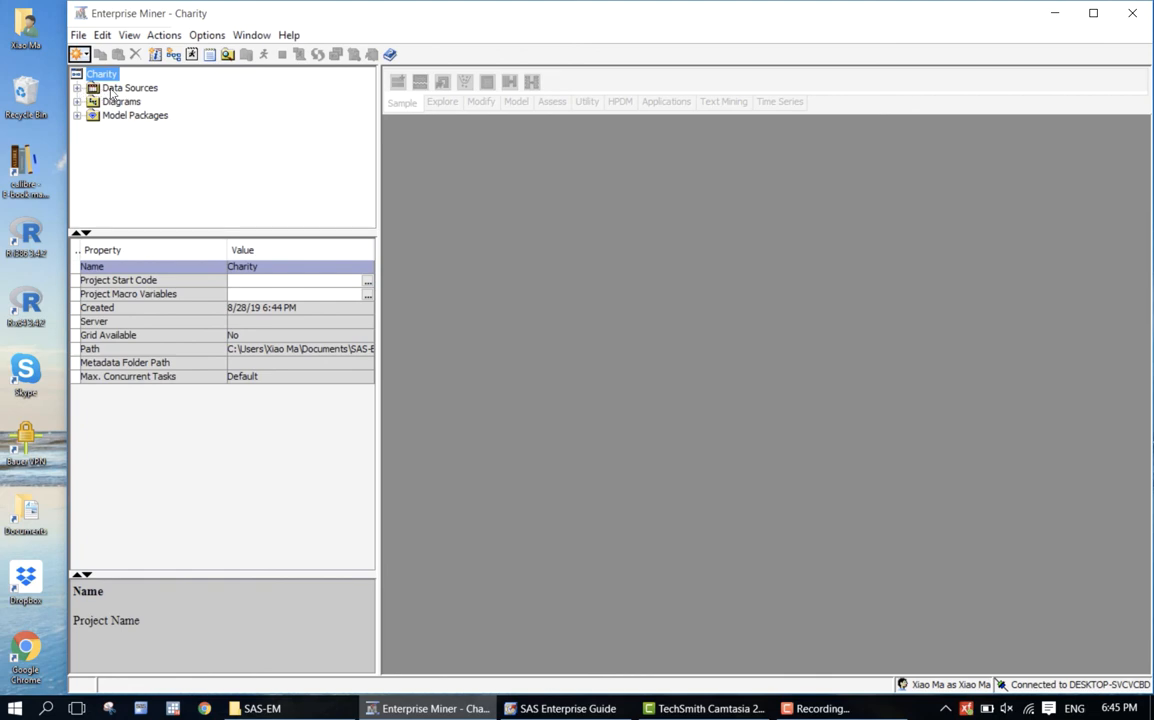
# - Start a new data source with SAS Table as the metadata source and choose the Donor_raw_data table from the Mylib library
pyautogui.click(112, 95)
pyautogui.rightClick(113, 96)
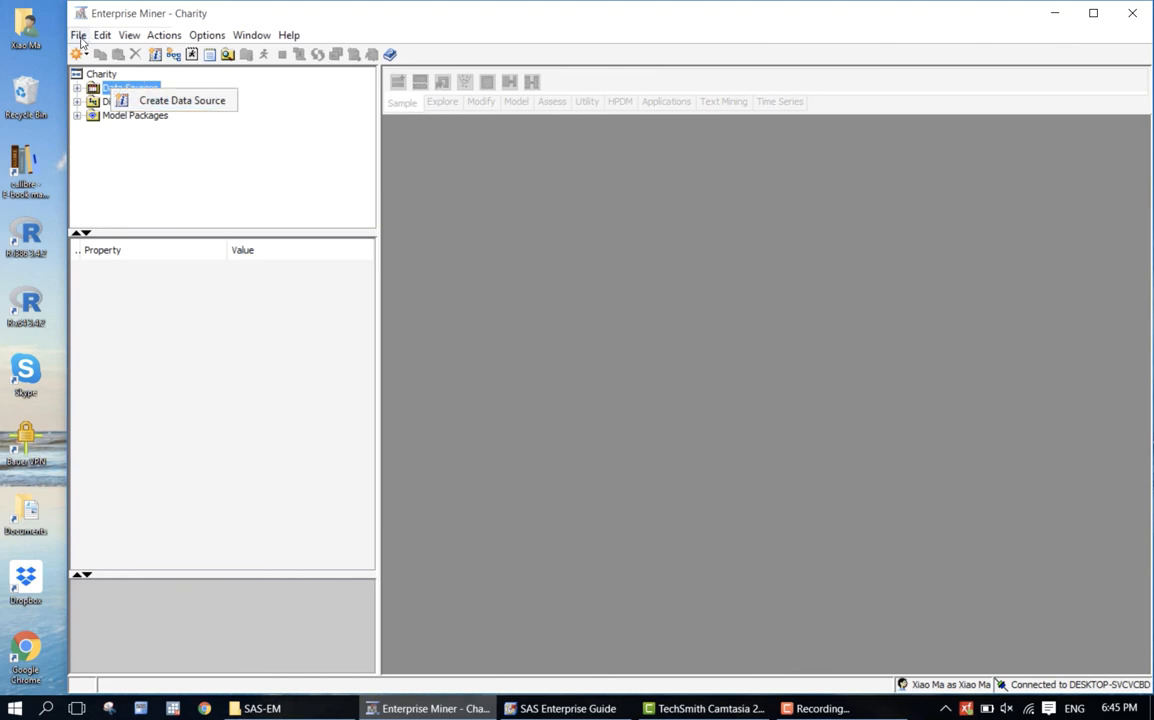
pyautogui.click(182, 101)
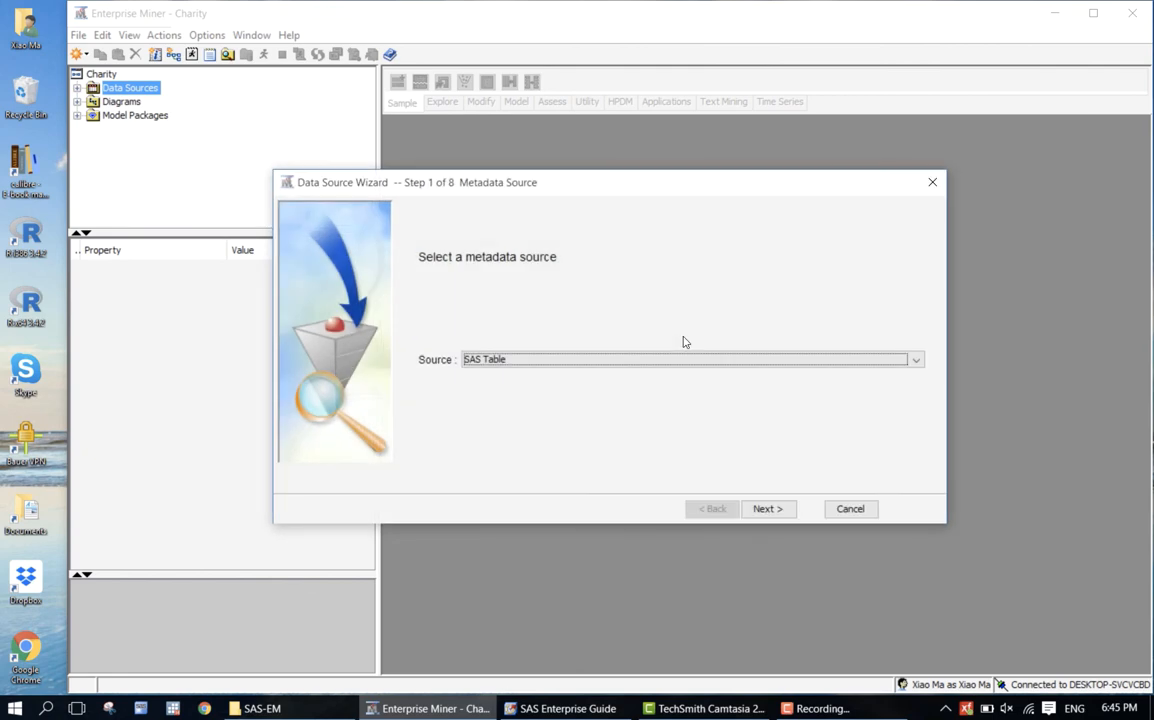
pyautogui.click(762, 510)
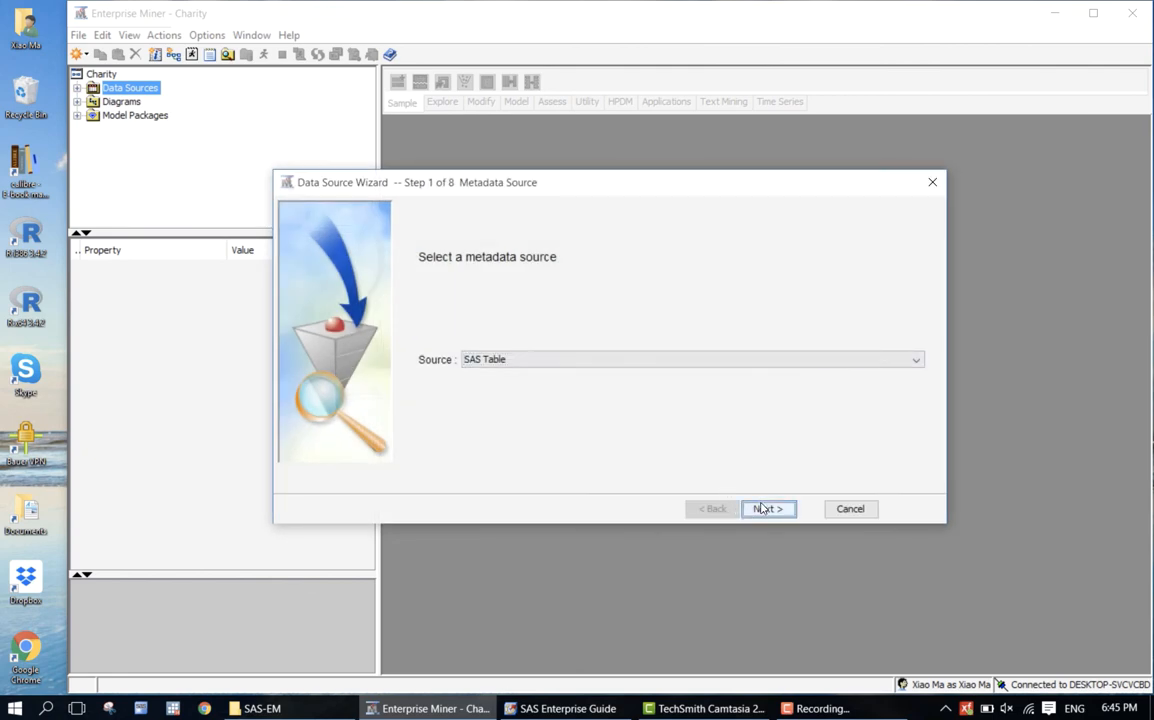
pyautogui.click(889, 358)
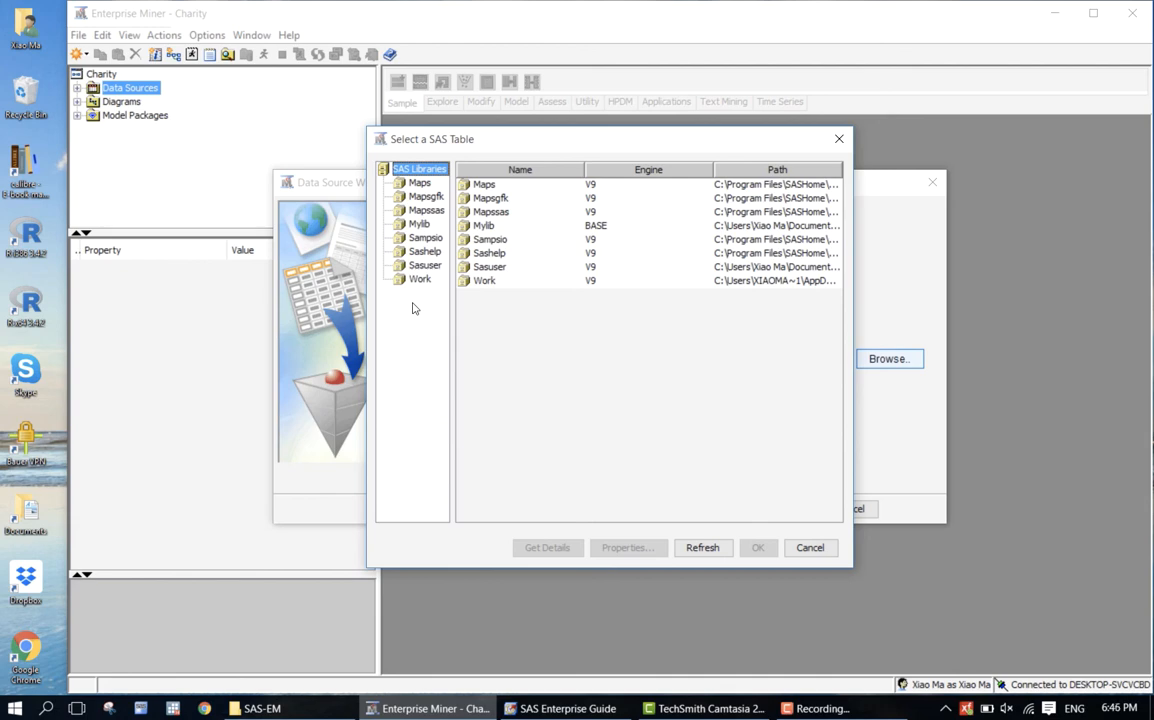
pyautogui.click(419, 224)
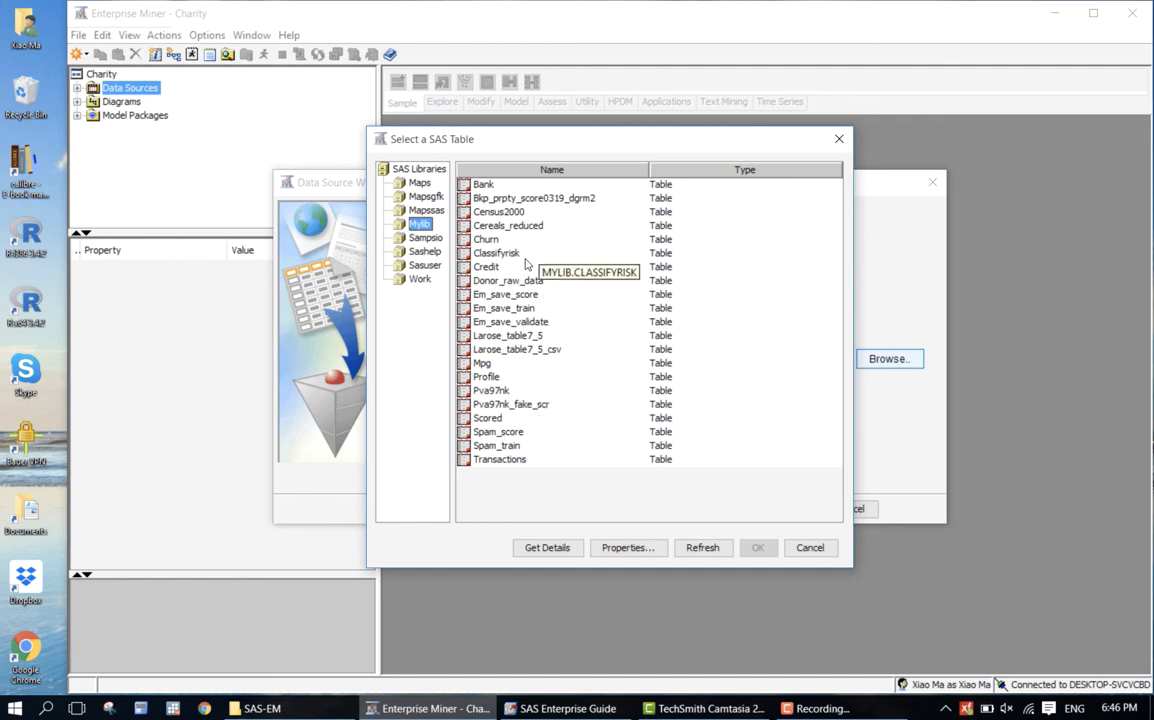
pyautogui.click(504, 282)
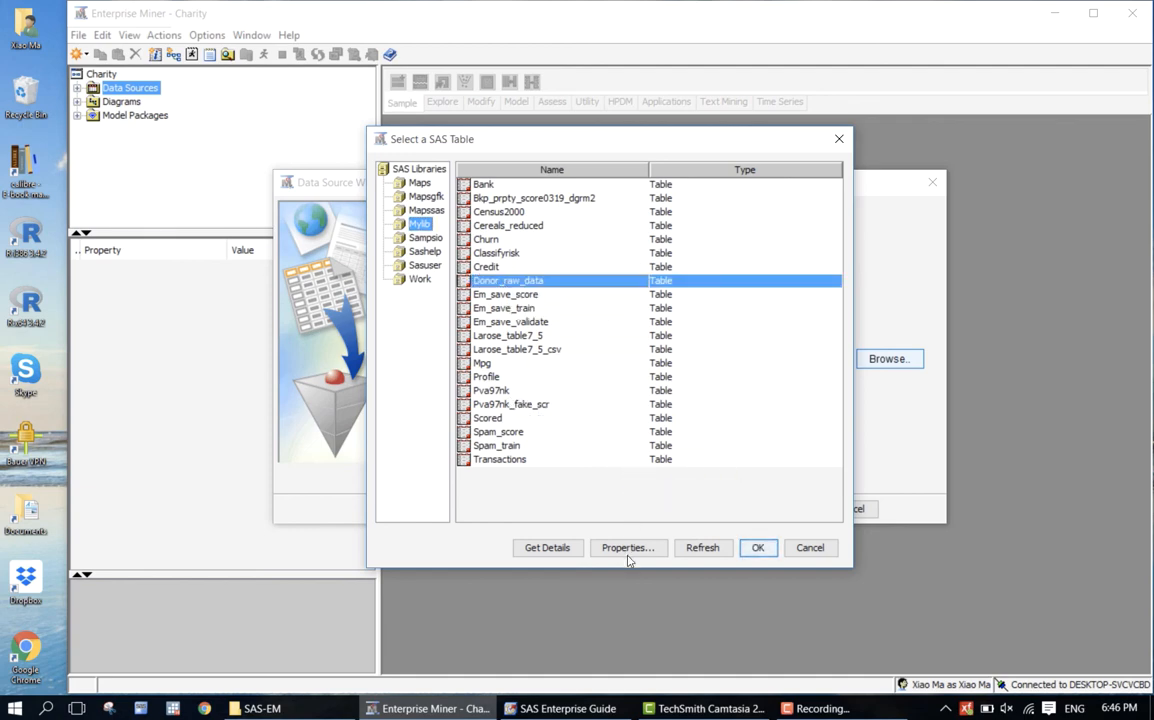
pyautogui.click(757, 549)
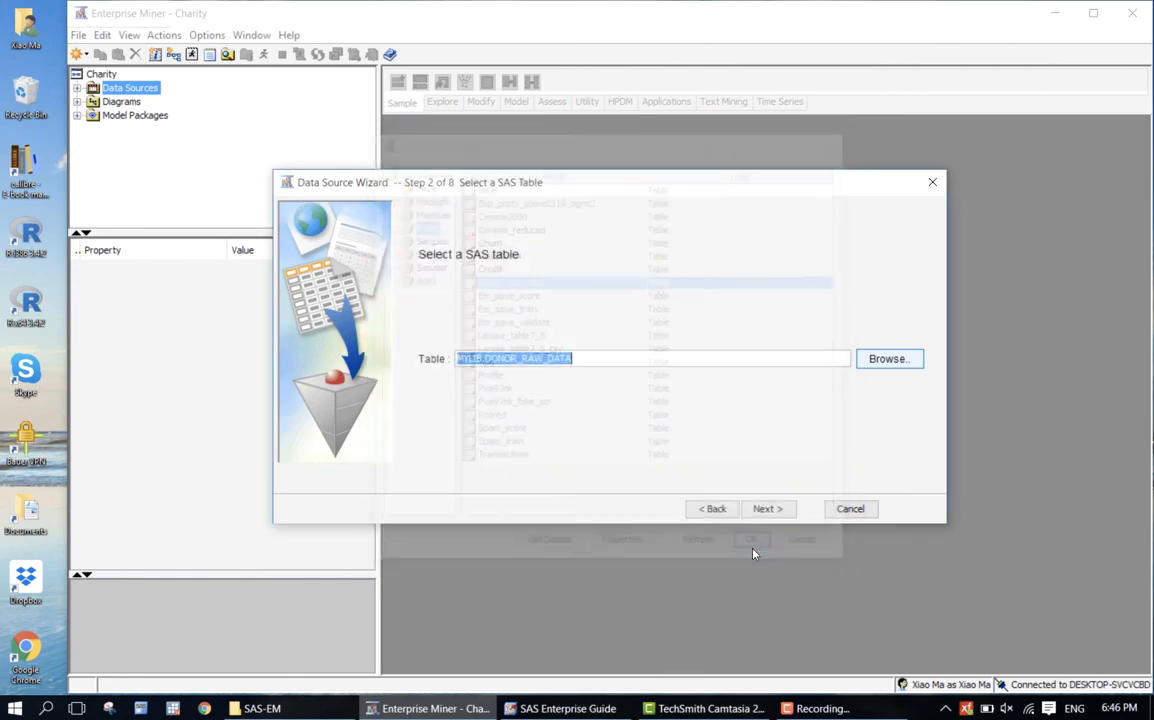
# - Check the number of variables in the table properties, and accept the Basic metadata advisor setting to reach the column metadata
pyautogui.click(775, 513)
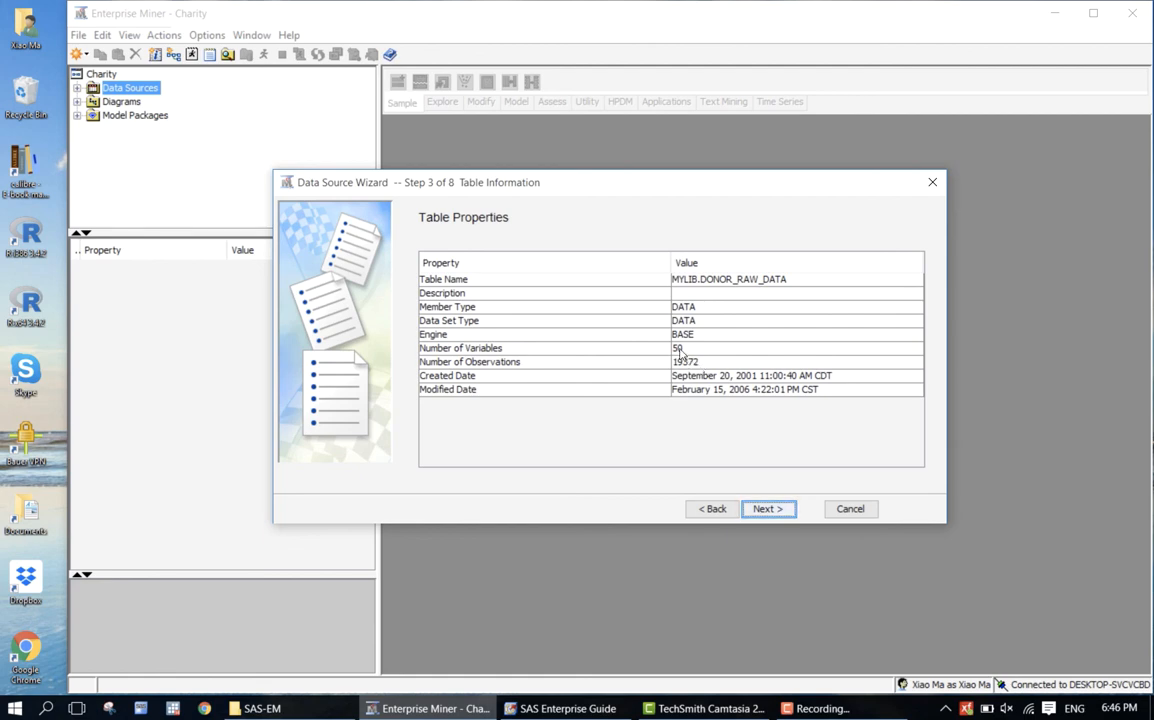
pyautogui.click(679, 349)
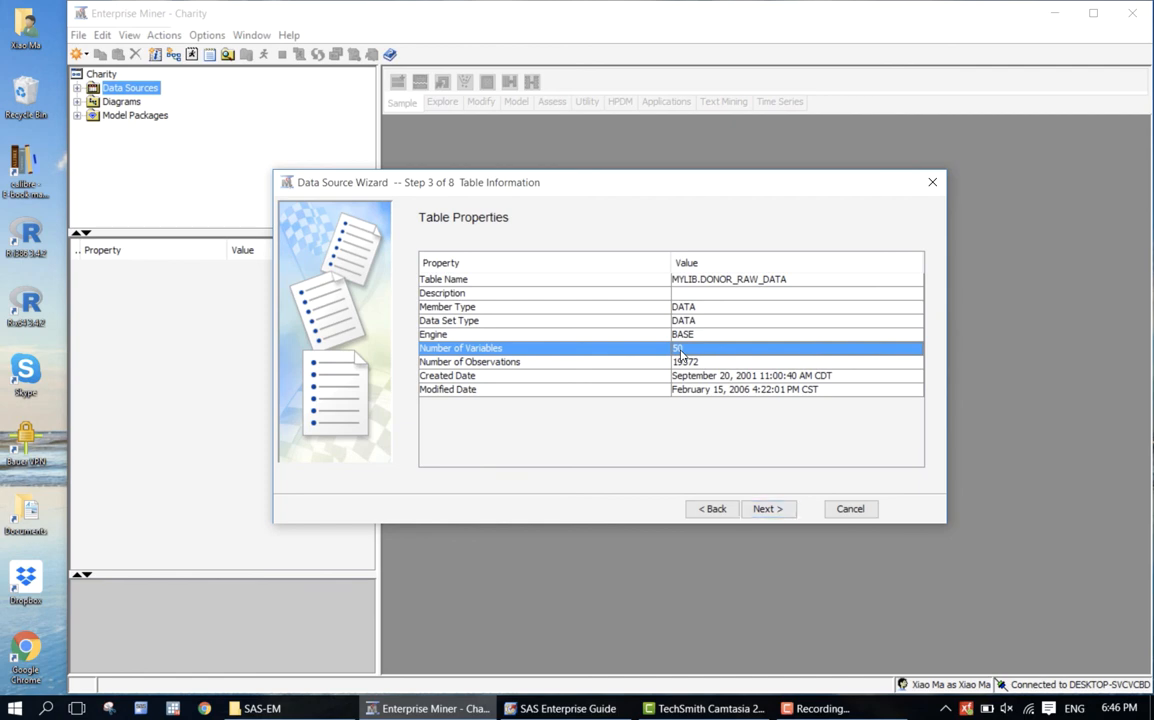
pyautogui.click(758, 512)
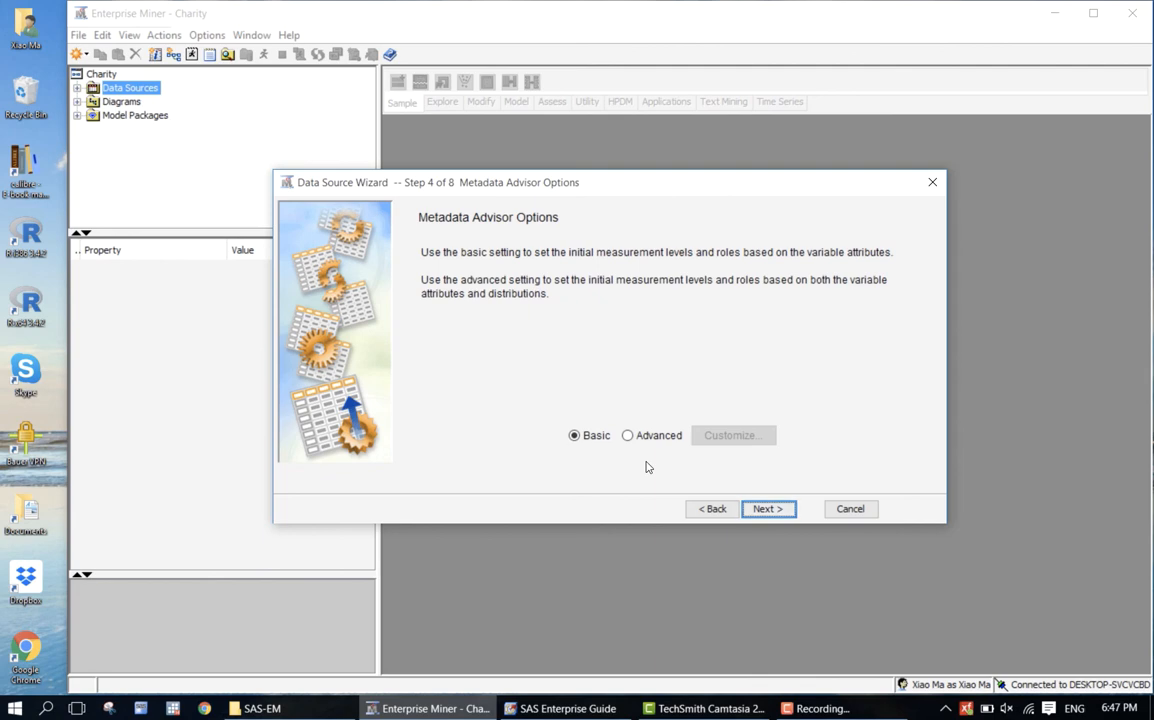
pyautogui.click(765, 509)
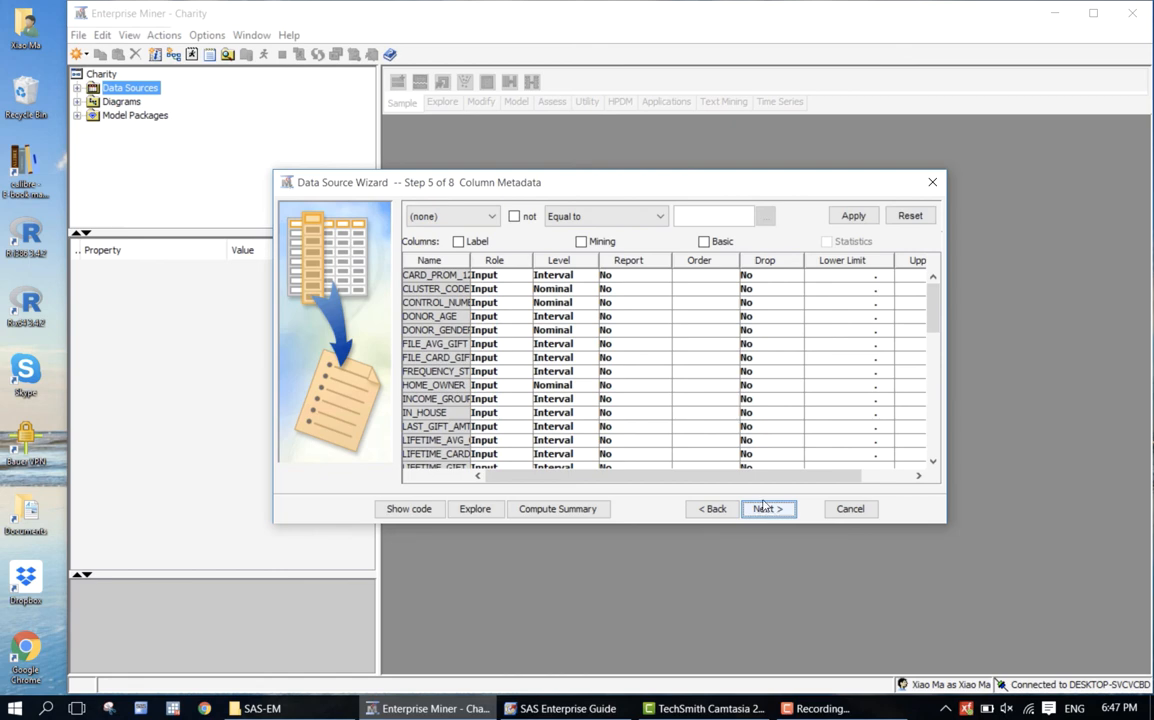
# - Enlarge the column metadata window and widen its Name column to read through the full variable names
pyautogui.moveTo(745, 173); pyautogui.dragTo(707, 20)
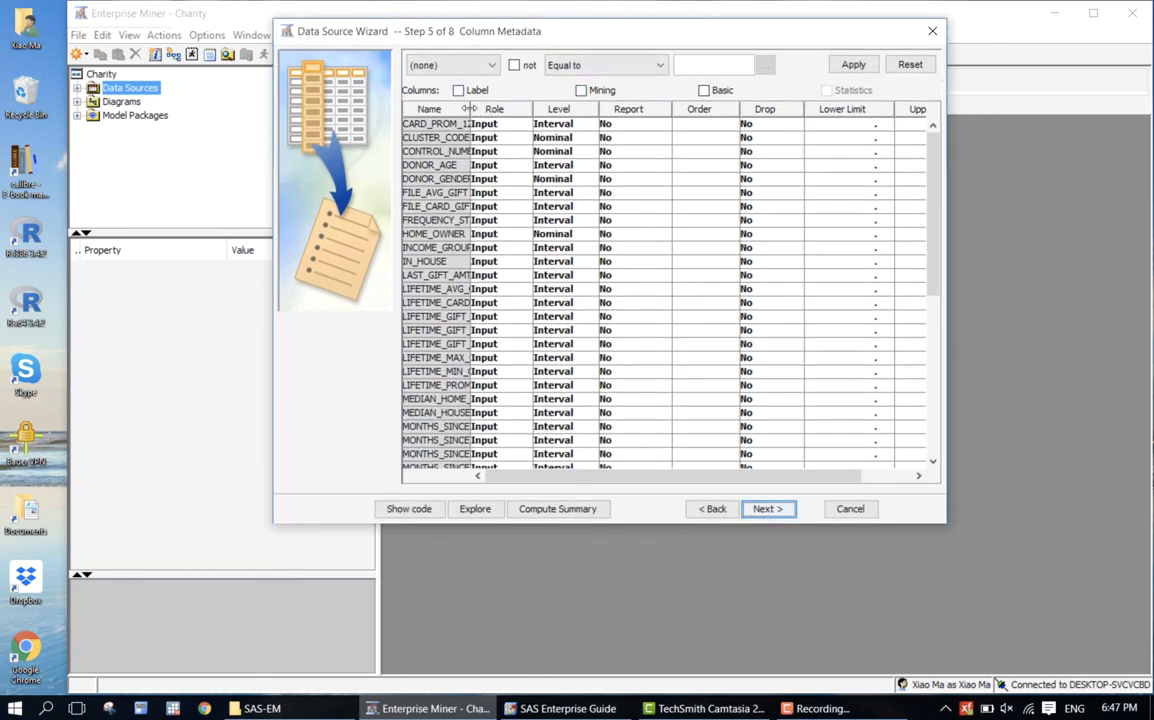
pyautogui.moveTo(469, 108); pyautogui.dragTo(563, 106)
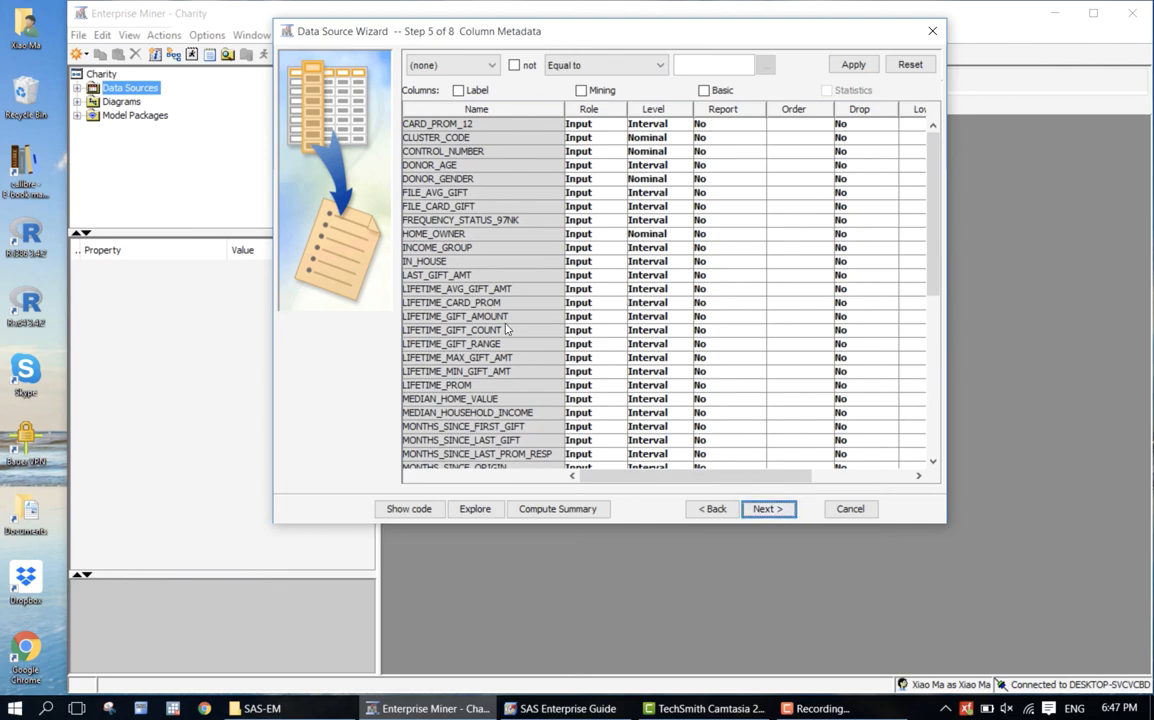
pyautogui.scroll(-5, 505, 329)
pyautogui.scroll(5, 505, 330)
pyautogui.scroll(-1, 492, 314)
pyautogui.scroll(-5, 492, 314)
pyautogui.scroll(6, 495, 330)
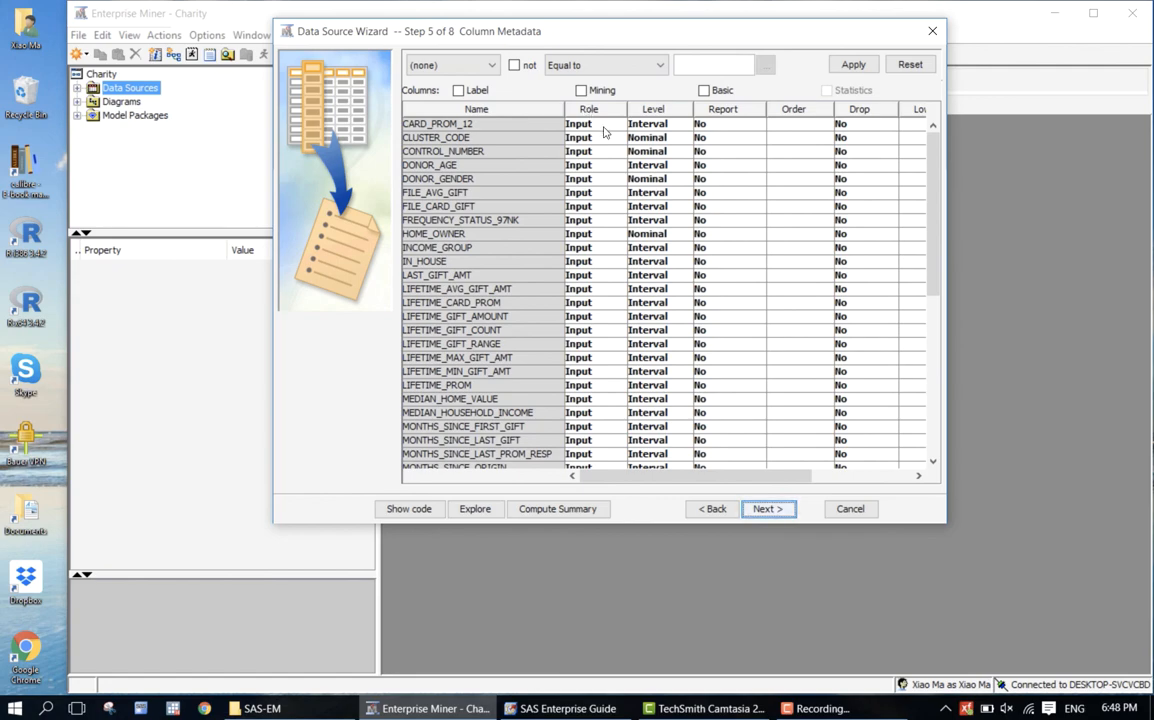
# - Look through the roles available for CARD_PROM_12 and close the list without choosing a different one
pyautogui.click(603, 126)
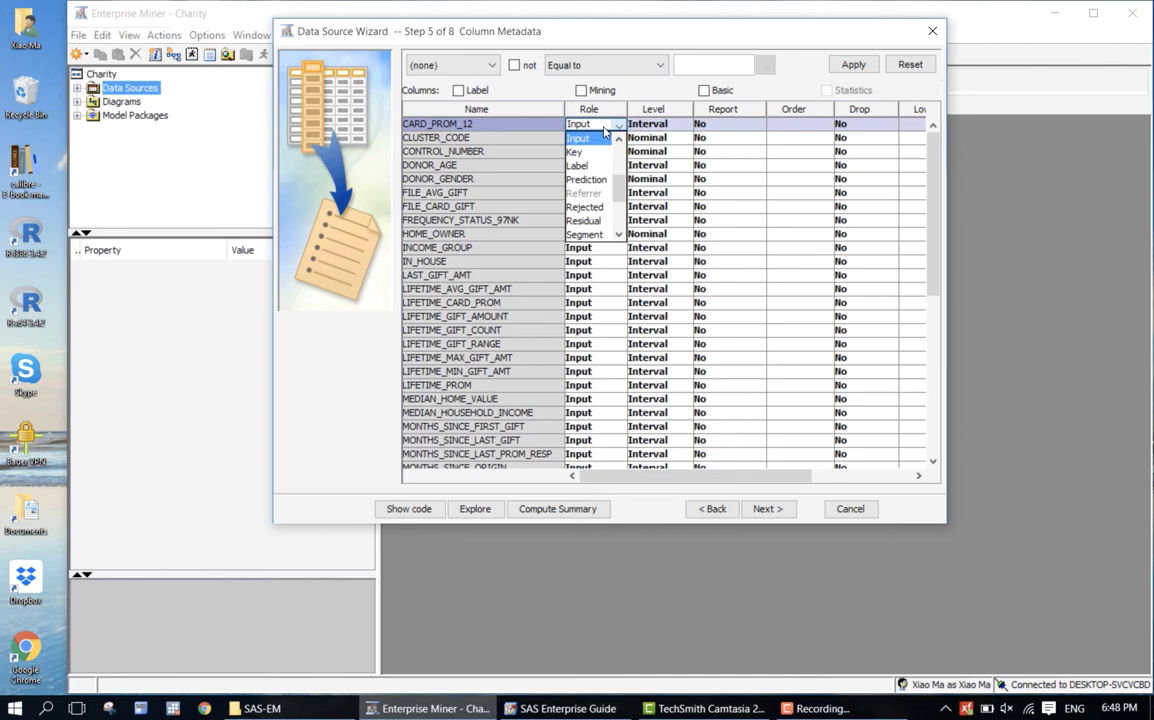
pyautogui.scroll(3, 598, 180)
pyautogui.scroll(-1, 598, 185)
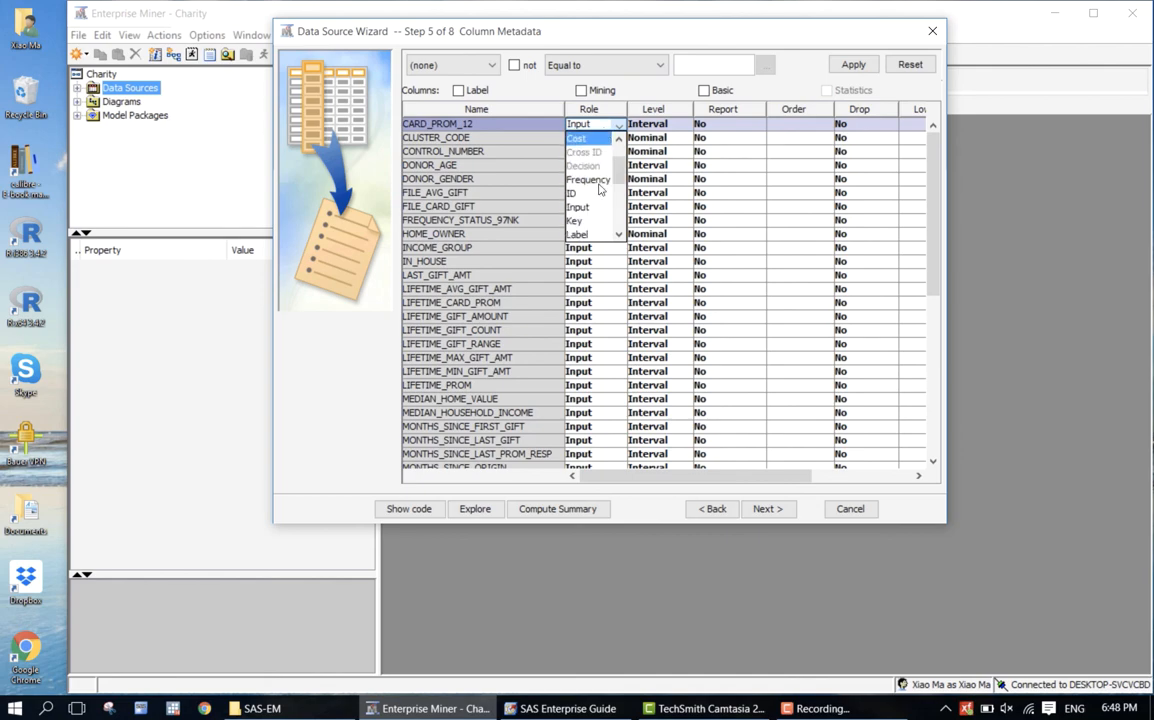
pyautogui.scroll(1, 600, 190)
pyautogui.scroll(1, 600, 190)
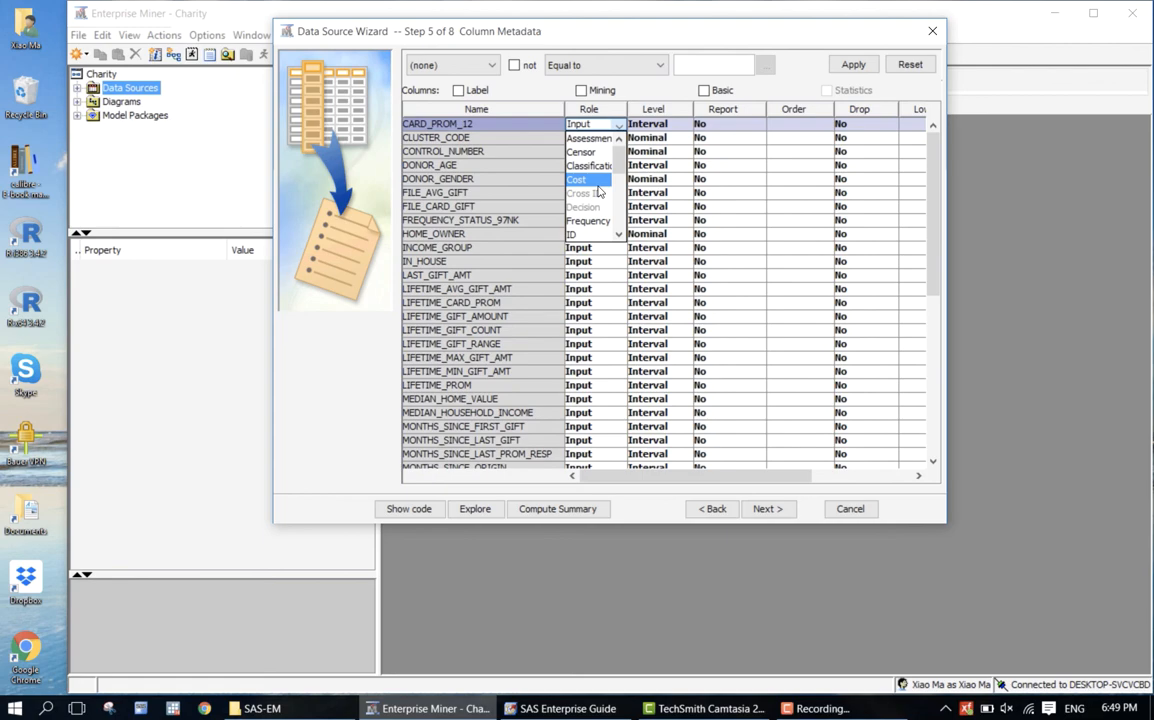
pyautogui.click(601, 291)
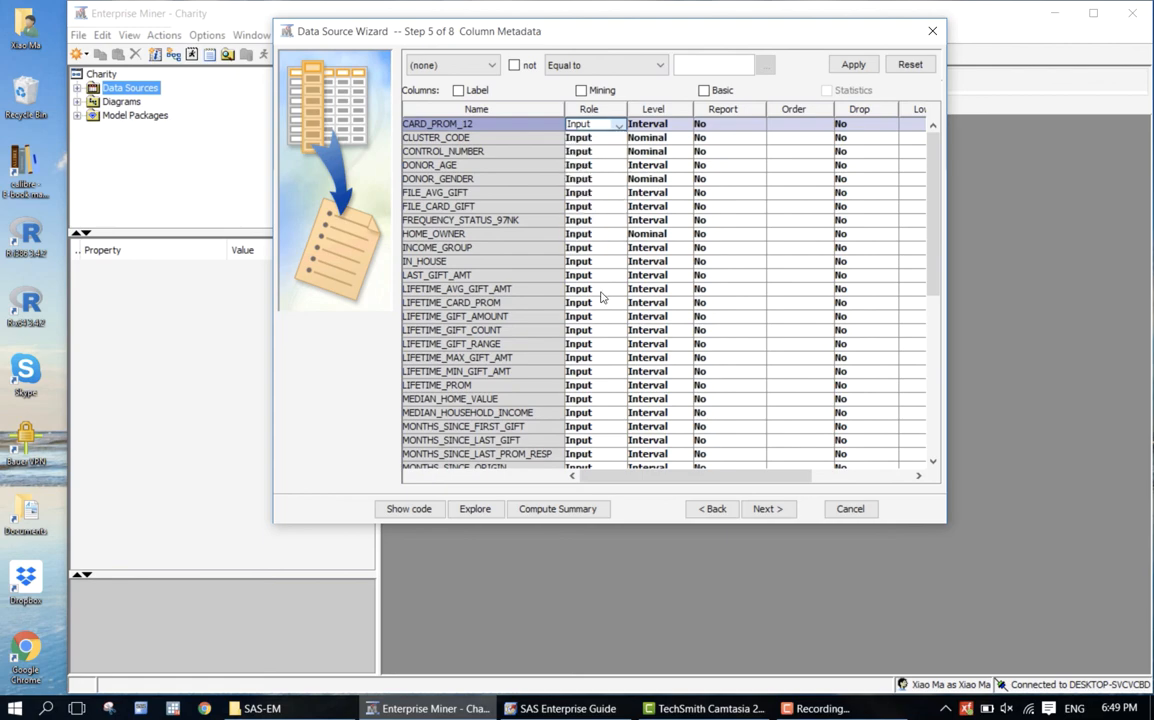
# - Set the role of the TARGET_D variable to Rejected
pyautogui.scroll(-8, 578, 322)
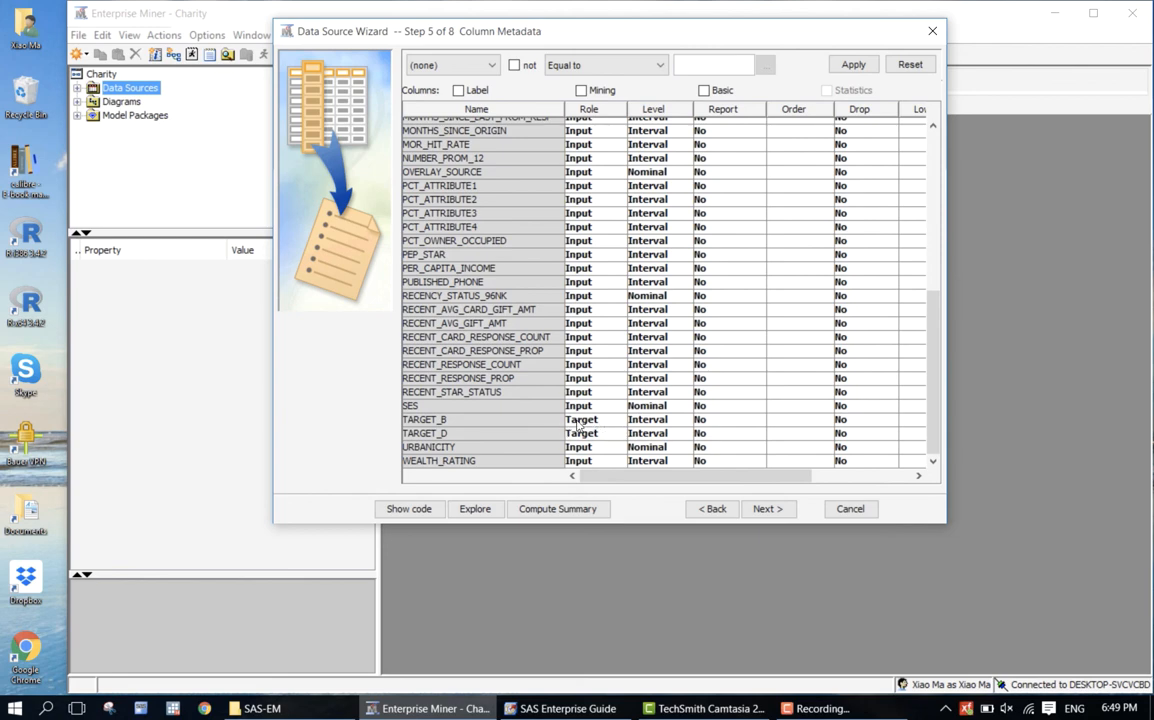
pyautogui.click(586, 438)
pyautogui.click(586, 438)
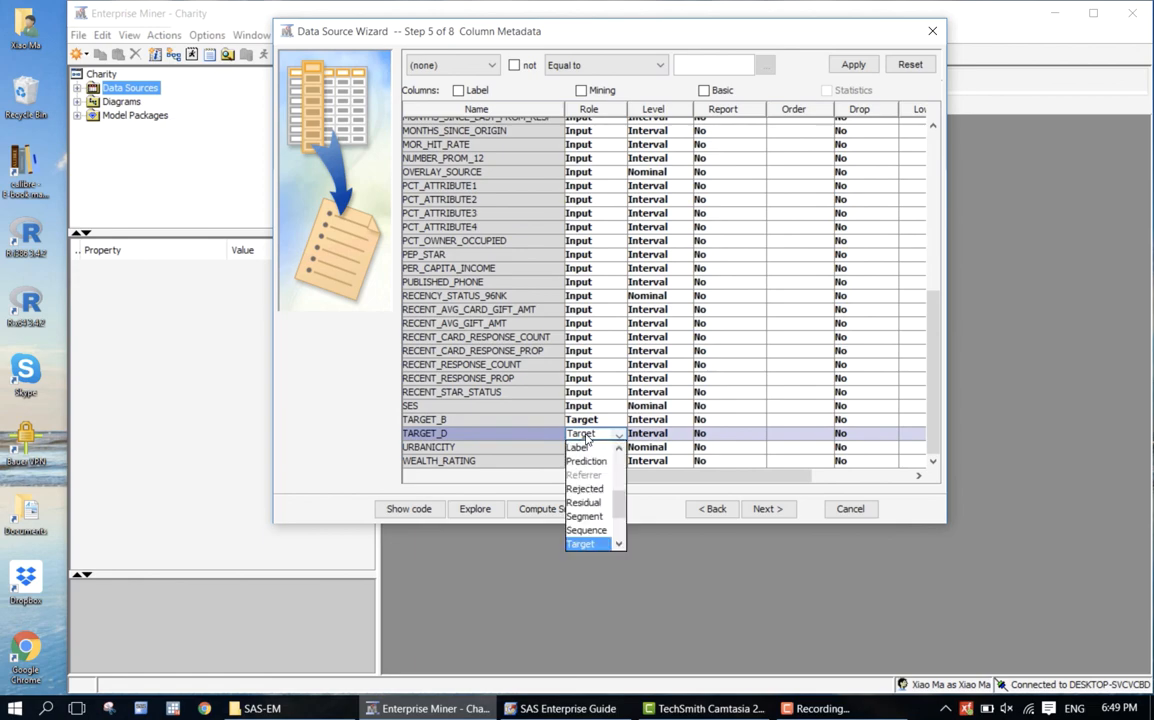
pyautogui.click(600, 492)
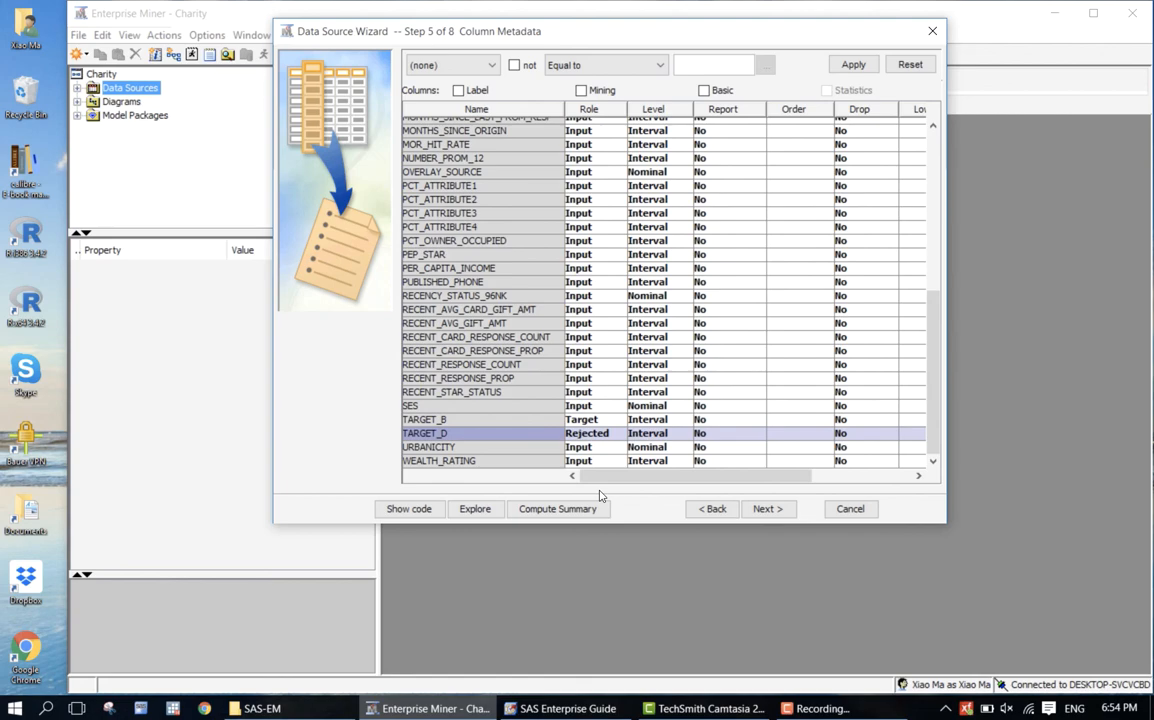
# - Review the measurement levels across the variable list, checking the HOME_OWNER and DONOR_AGE rows
pyautogui.scroll(8, 612, 335)
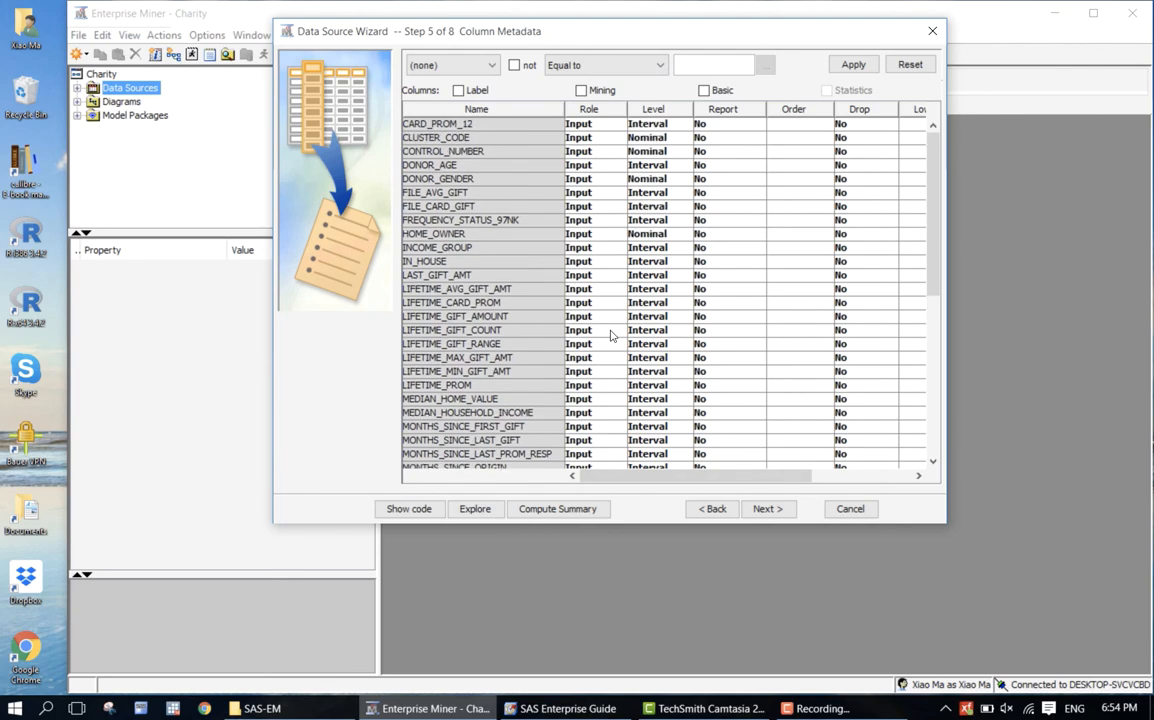
pyautogui.scroll(-8, 560, 308)
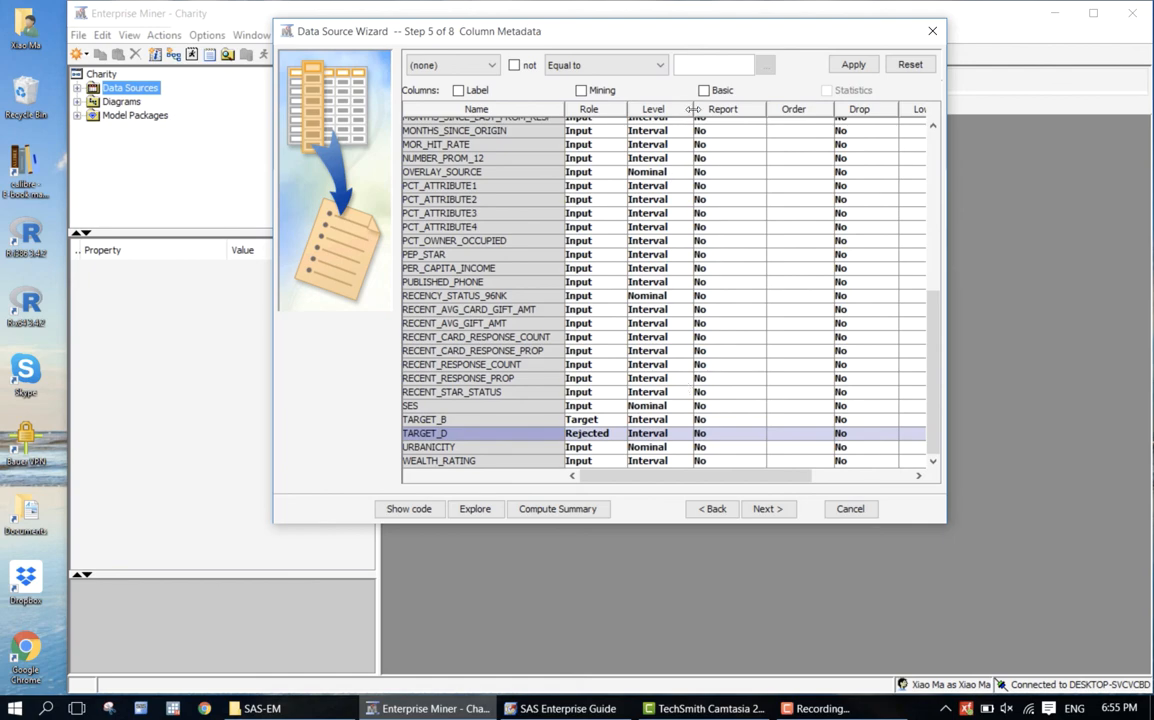
pyautogui.scroll(8, 520, 258)
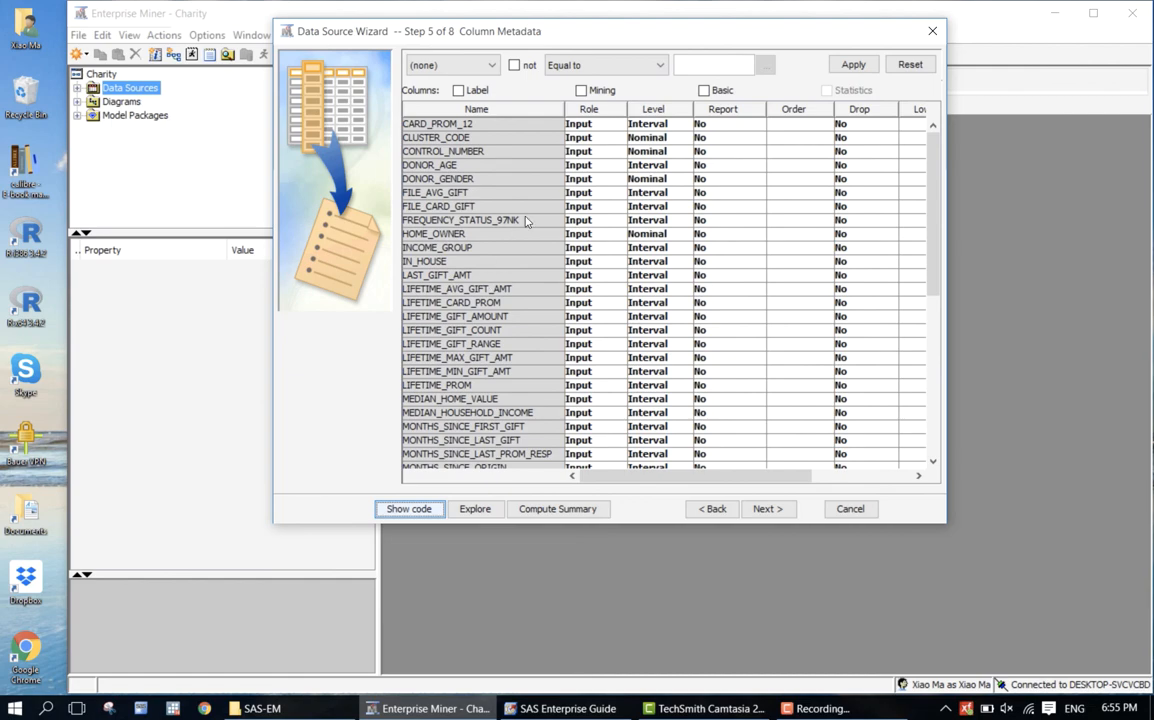
pyautogui.click(497, 234)
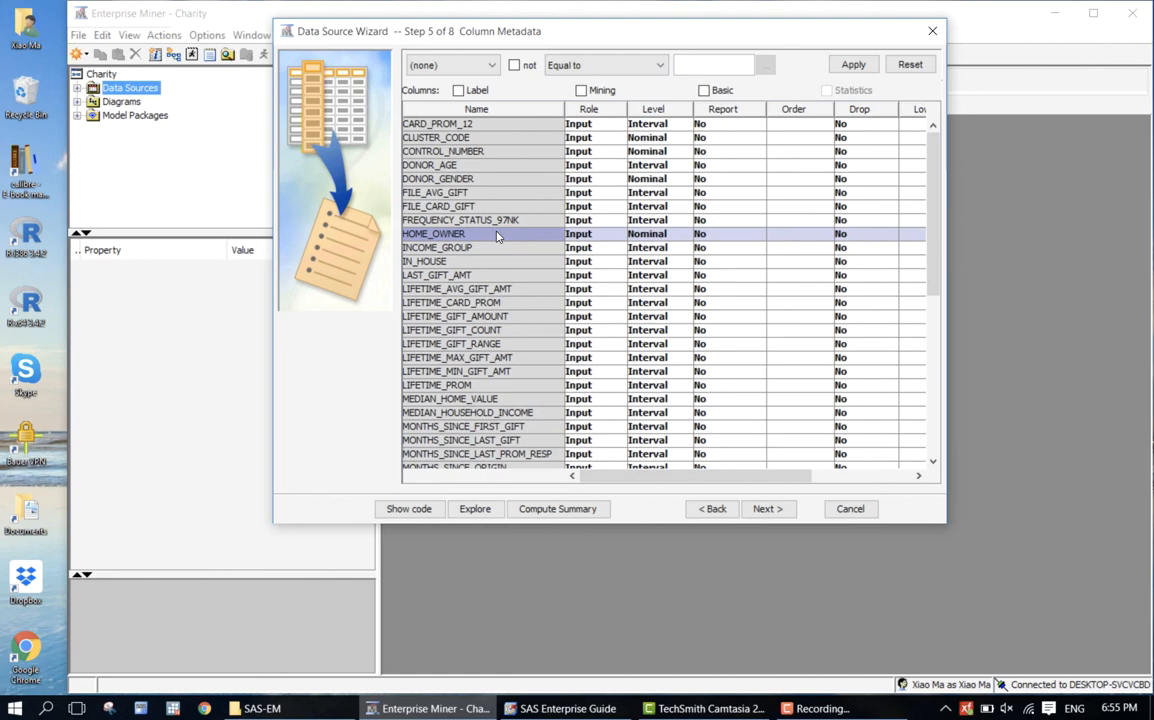
pyautogui.click(501, 166)
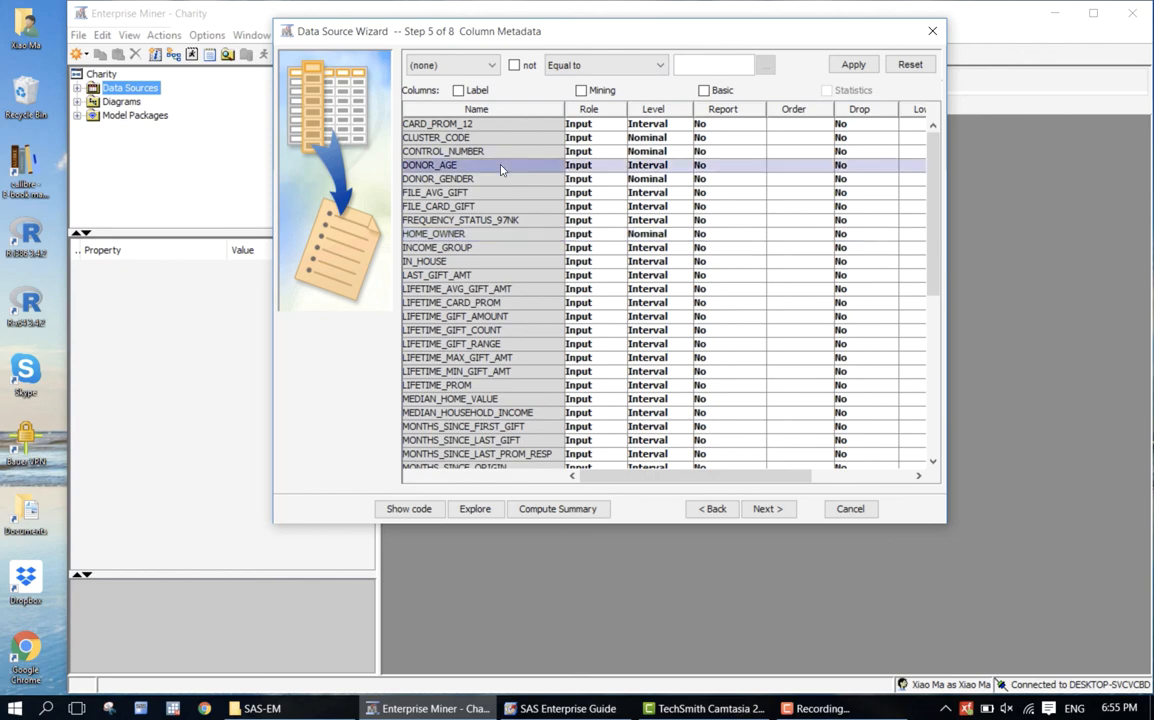
# - Examine the measurement levels down the variable list, checking the DONOR_GENDER, LIFETIME_GIFT_AMOUNT and SES rows
pyautogui.click(498, 180)
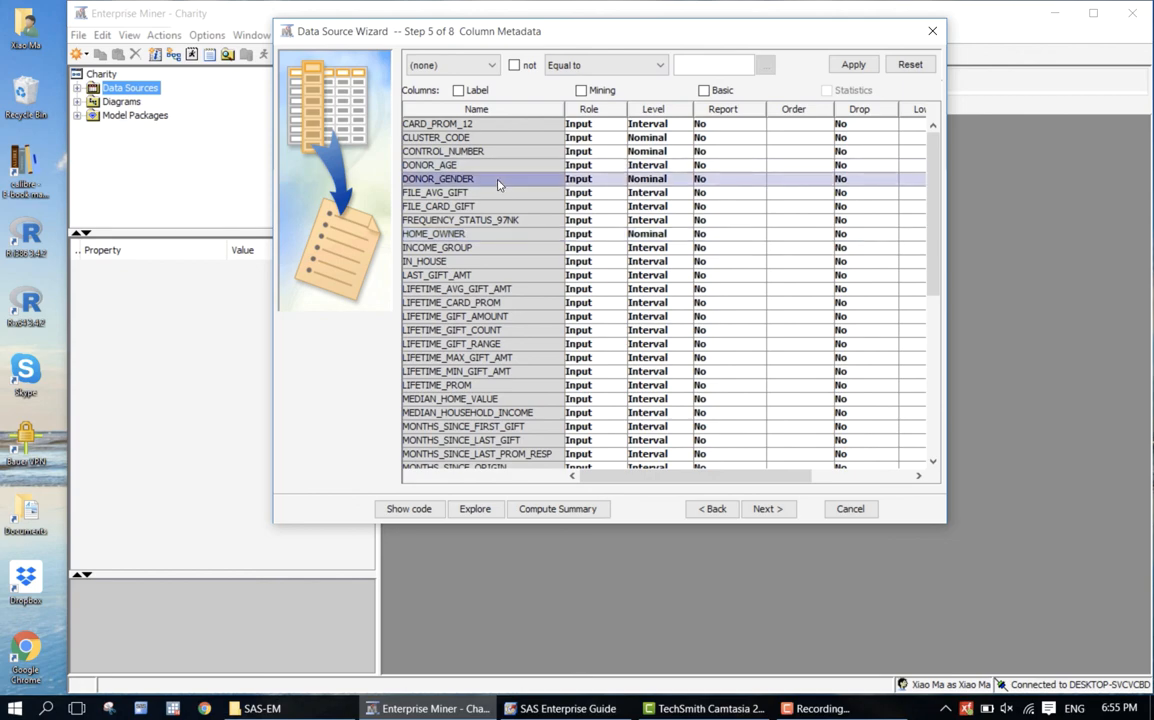
pyautogui.scroll(-3, 500, 310)
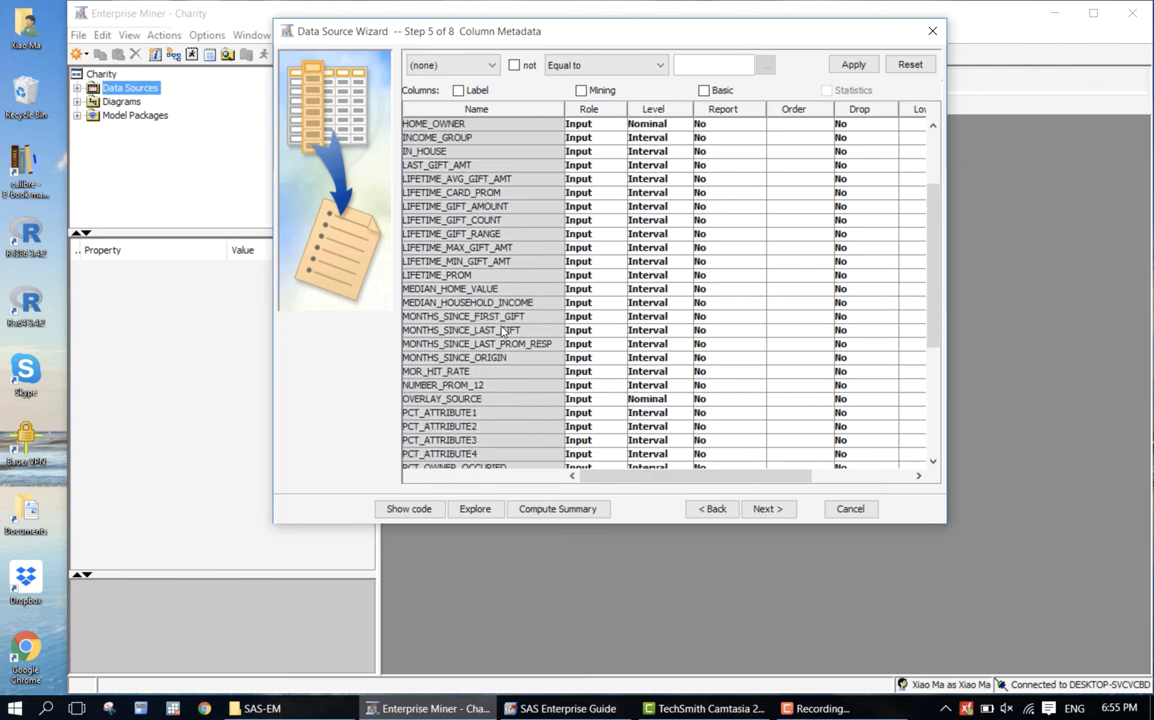
pyautogui.click(518, 207)
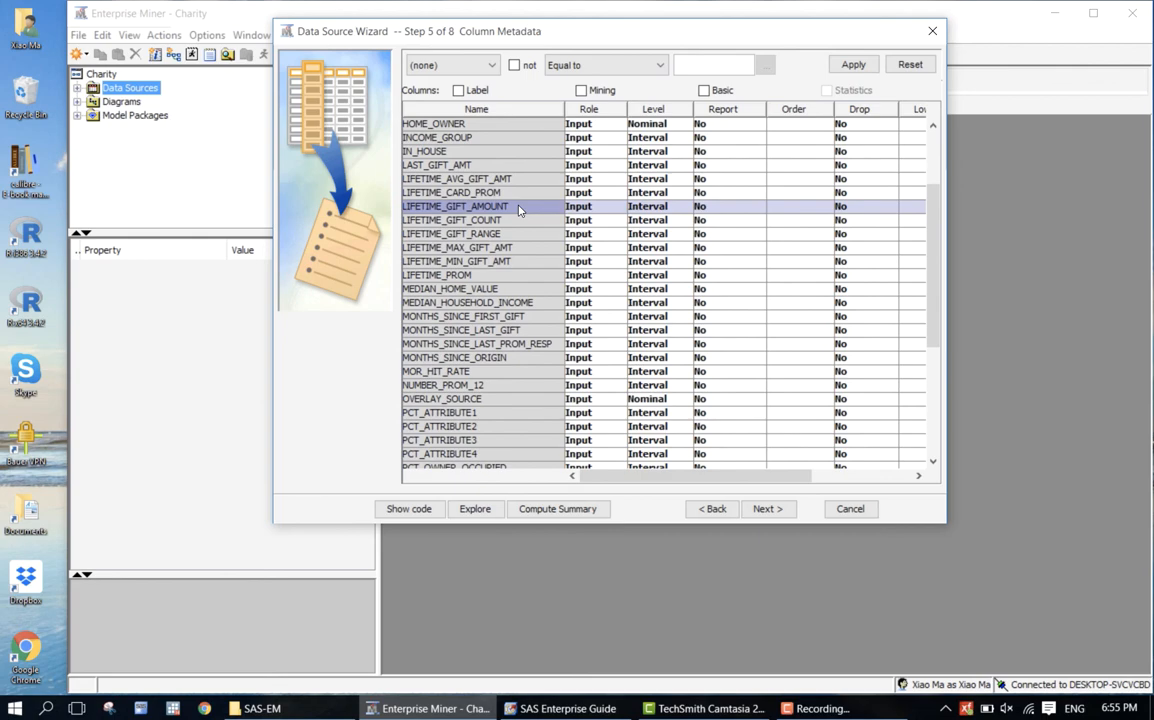
pyautogui.scroll(-4, 505, 308)
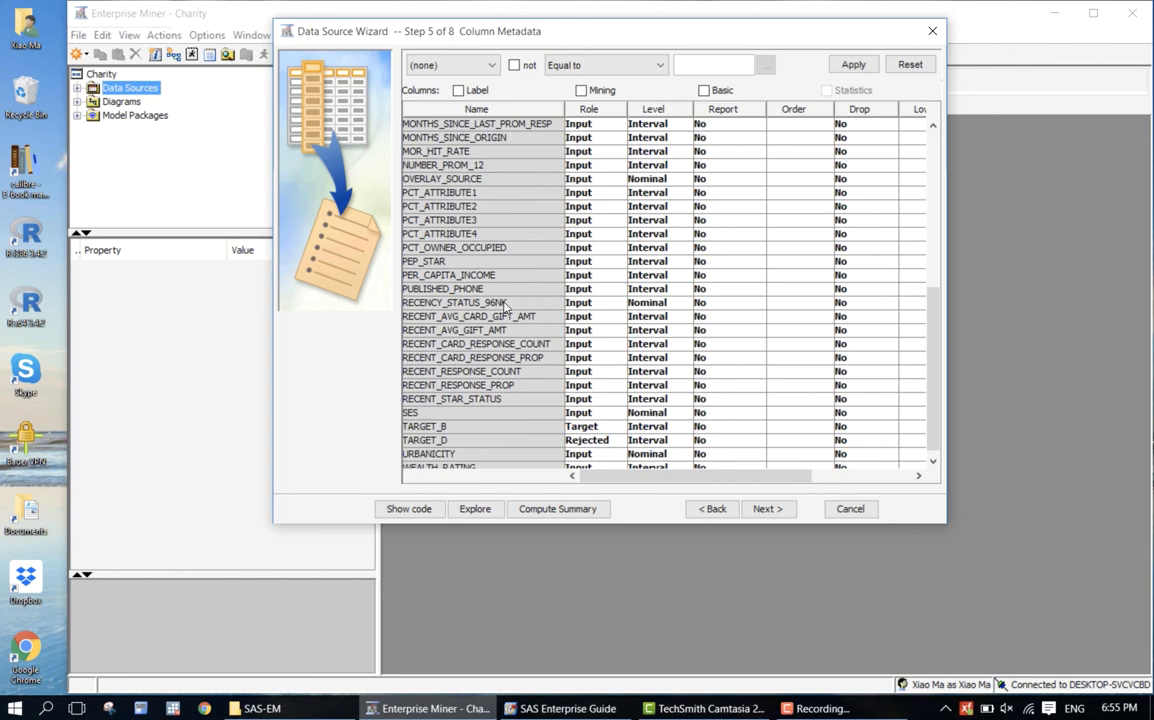
pyautogui.scroll(-1, 505, 305)
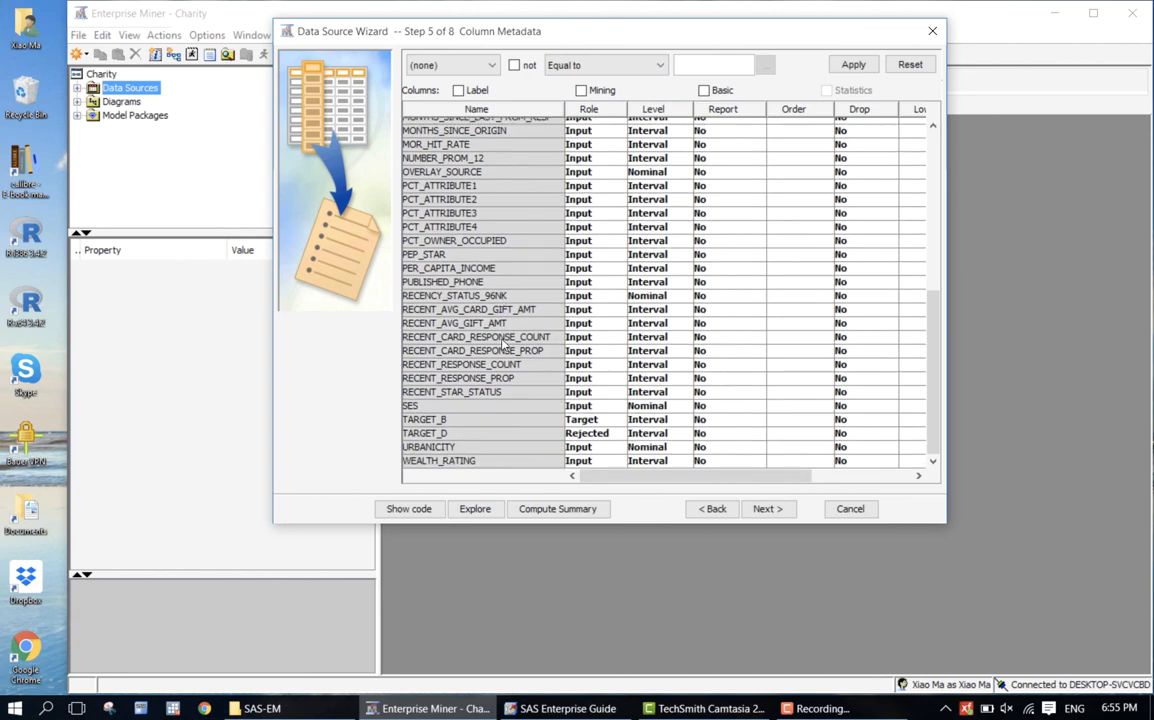
pyautogui.click(503, 409)
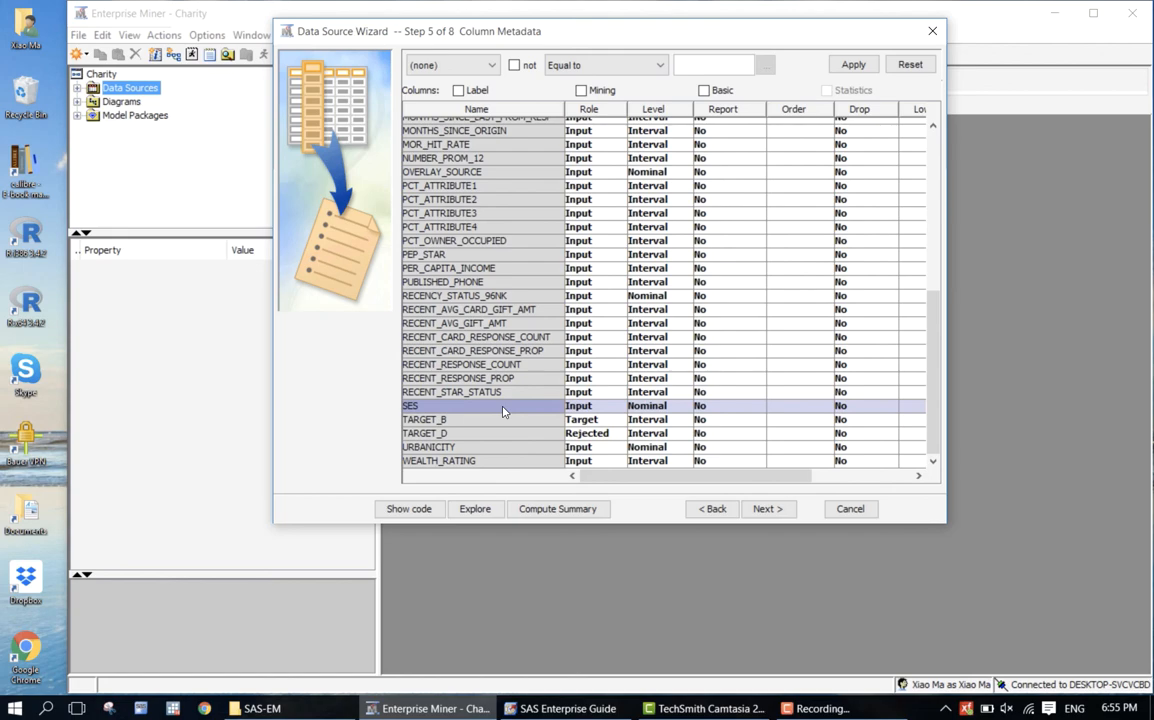
pyautogui.scroll(4, 527, 295)
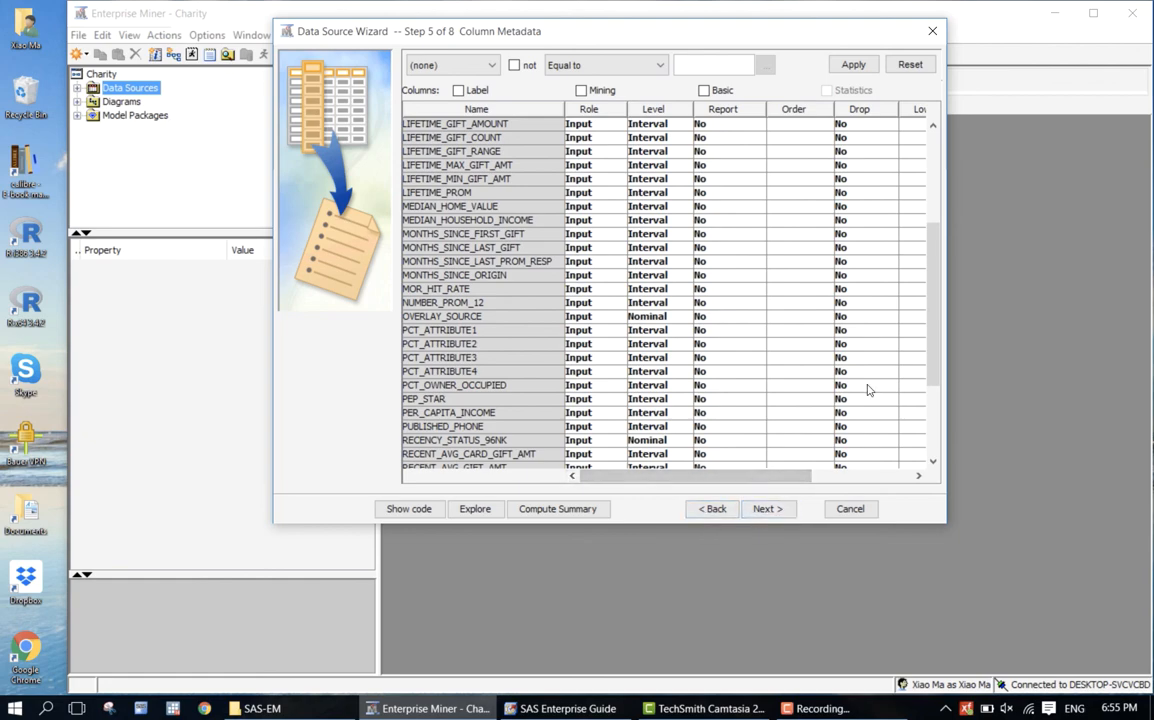
# - Finish creating the DONOR_RAW_DATA data source without a sample data set, keeping its role as Raw
pyautogui.click(770, 509)
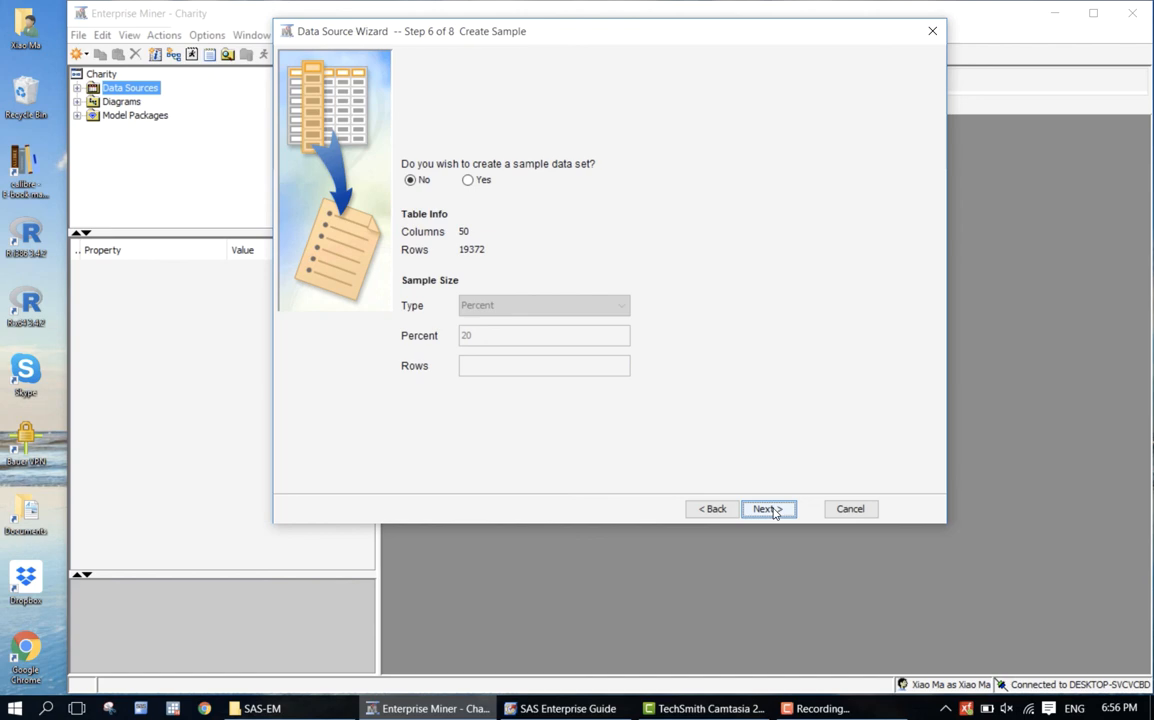
pyautogui.click(768, 509)
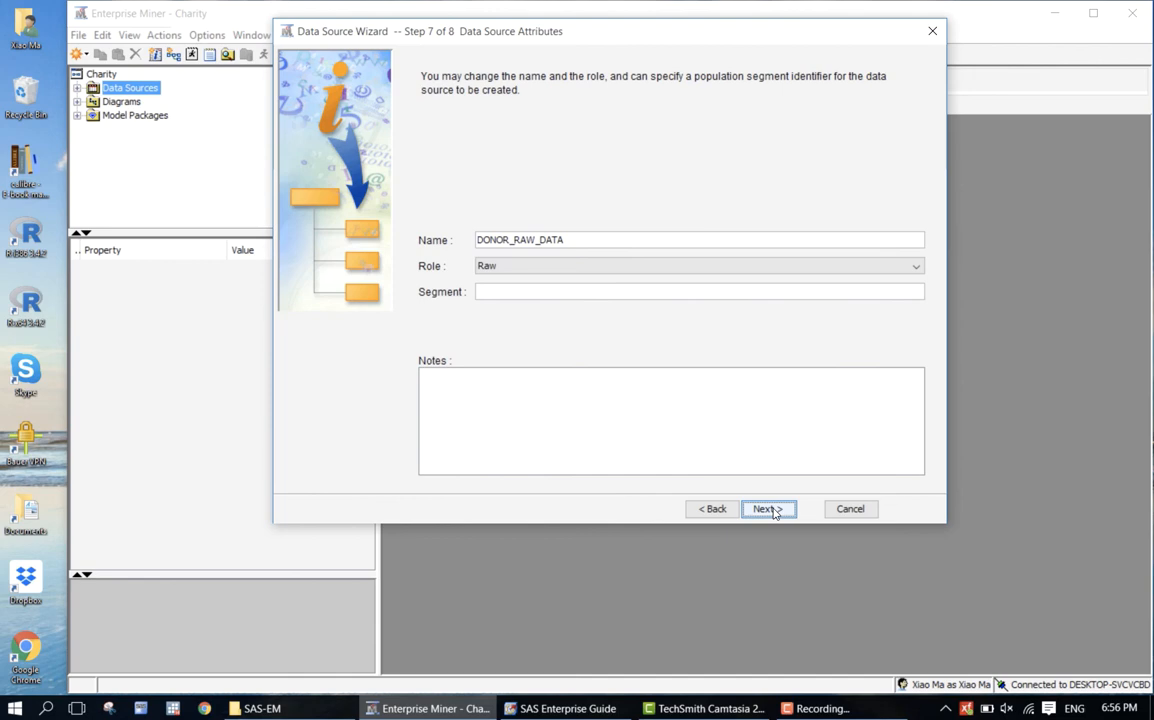
pyautogui.click(690, 266)
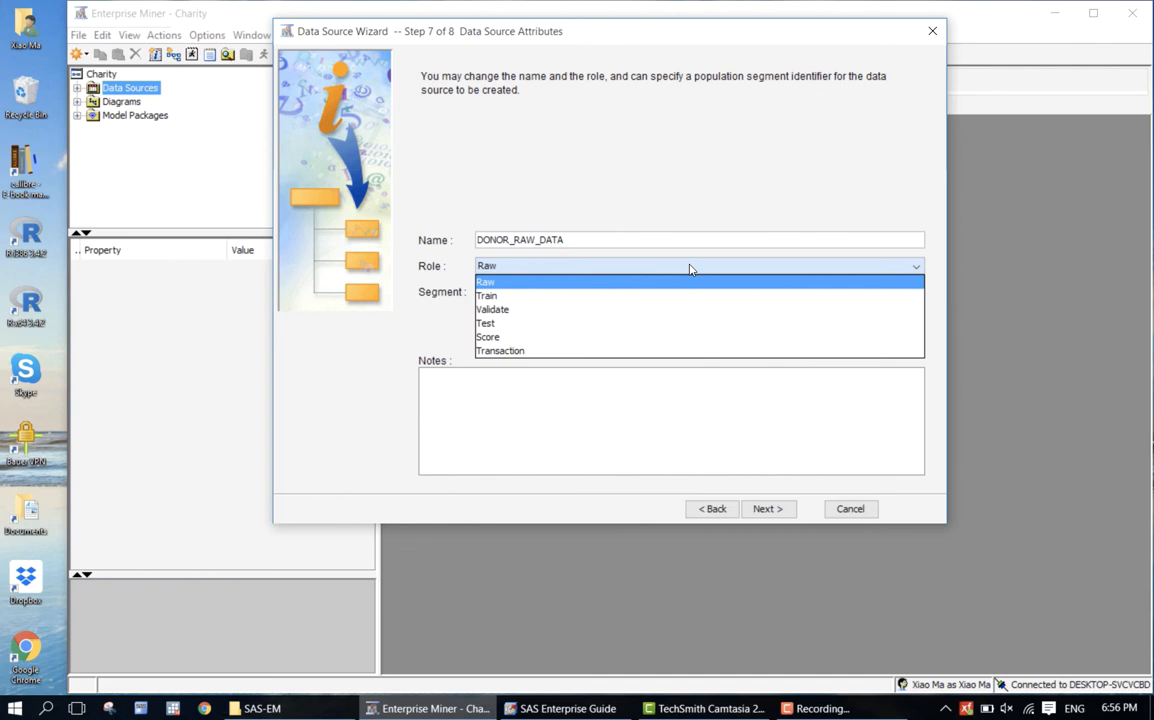
pyautogui.click(689, 268)
pyautogui.click(767, 509)
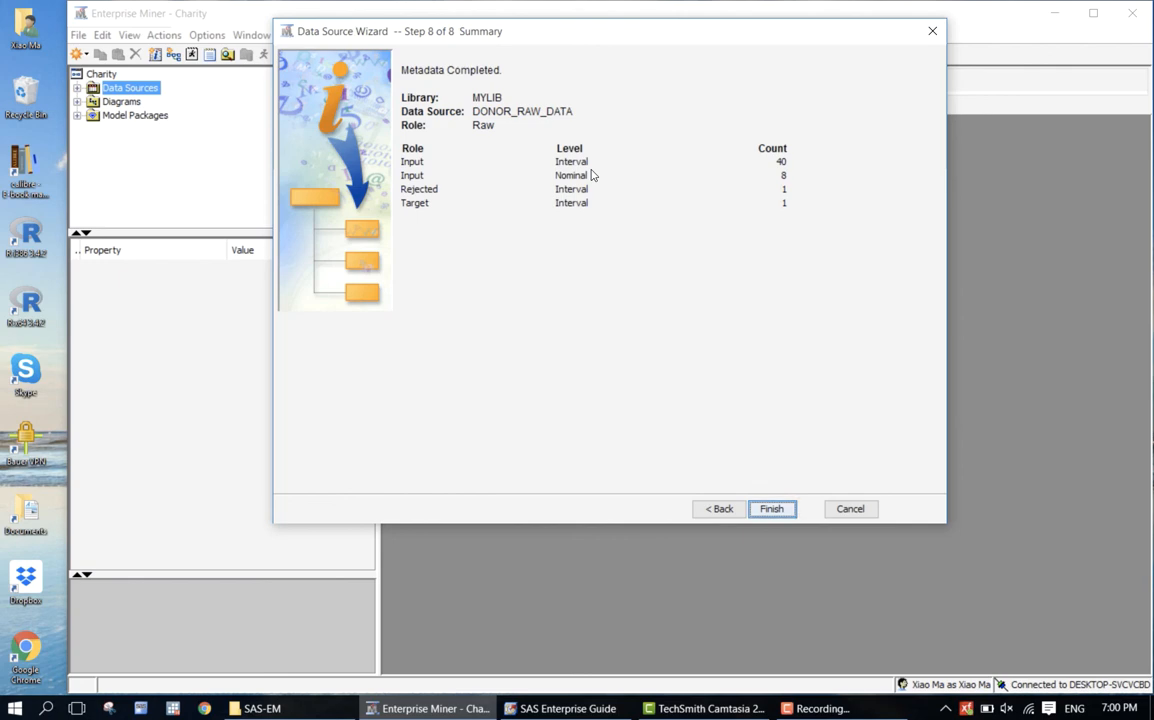
pyautogui.click(772, 510)
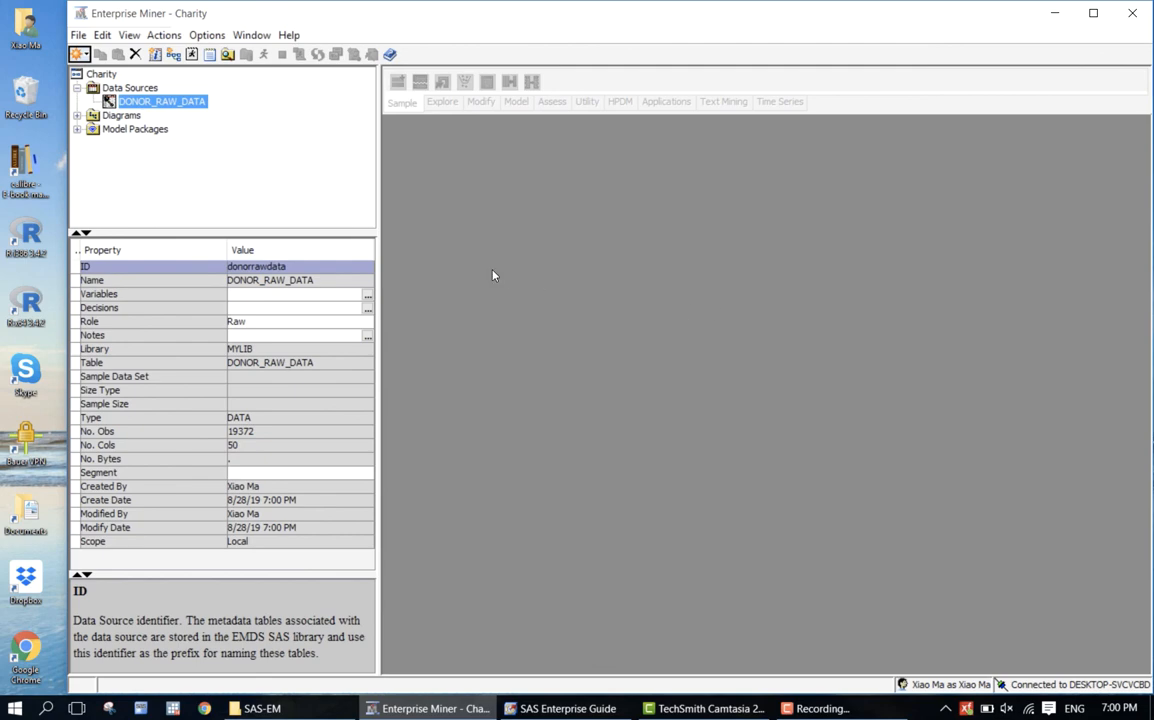
# - Try to open the decision settings of the DONOR_RAW_DATA data source
pyautogui.rightClick(193, 108)
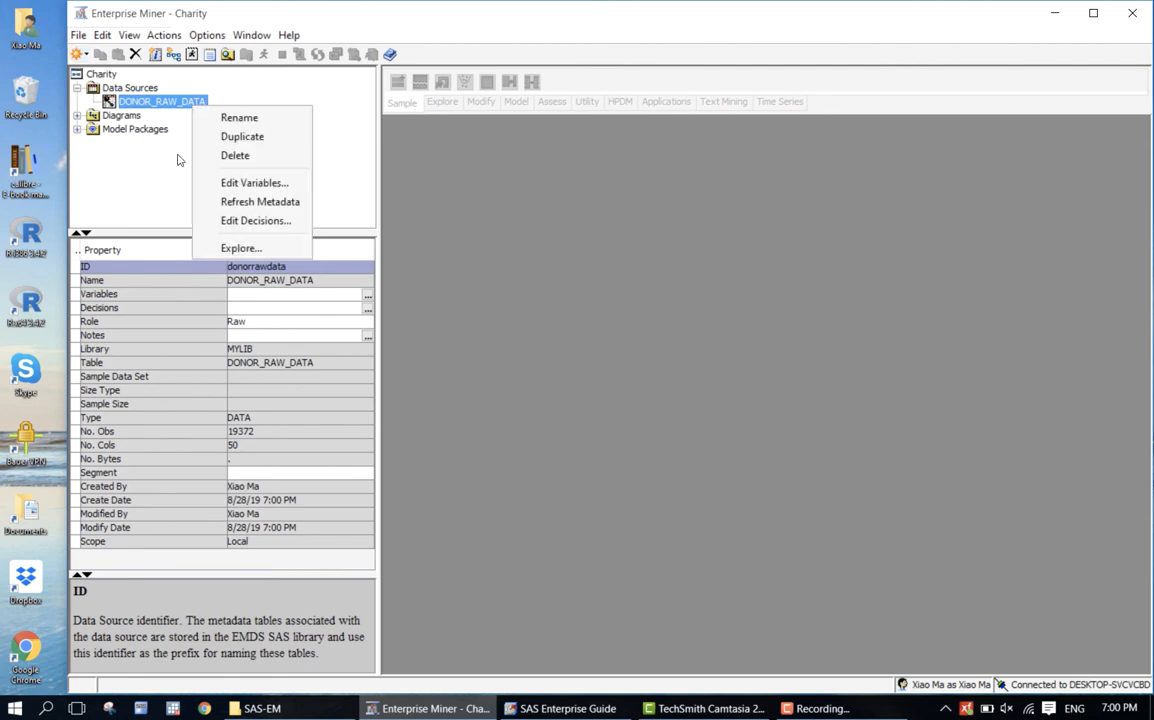
pyautogui.click(232, 222)
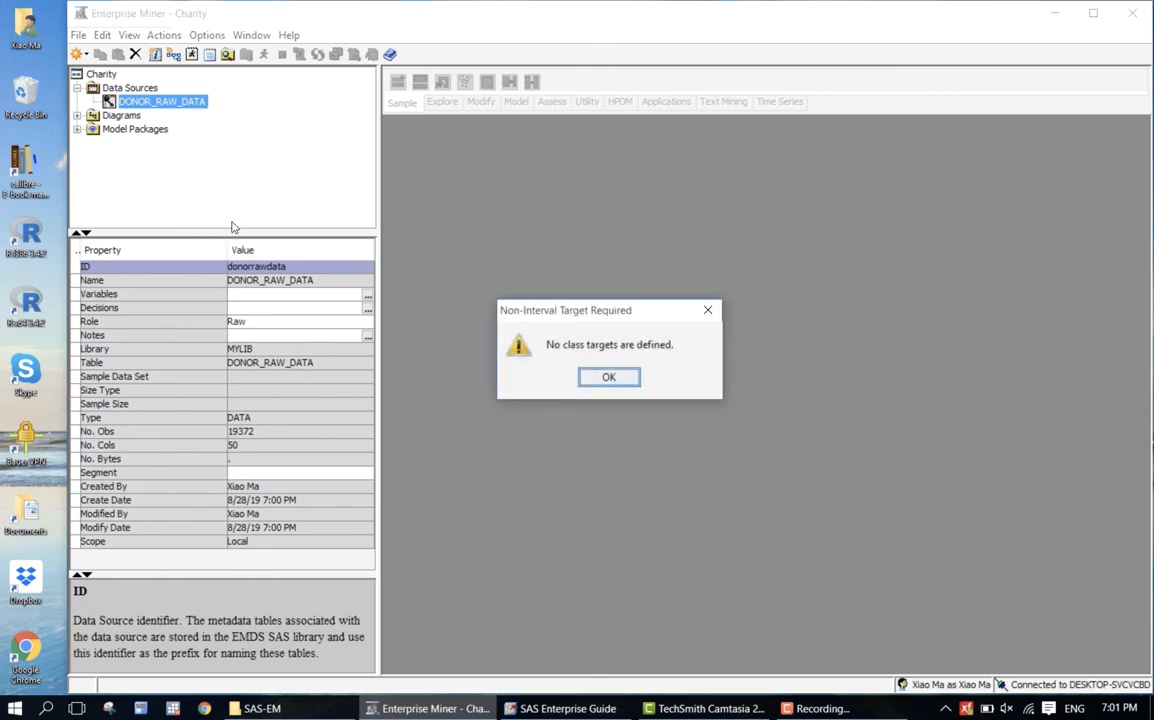
pyautogui.click(610, 378)
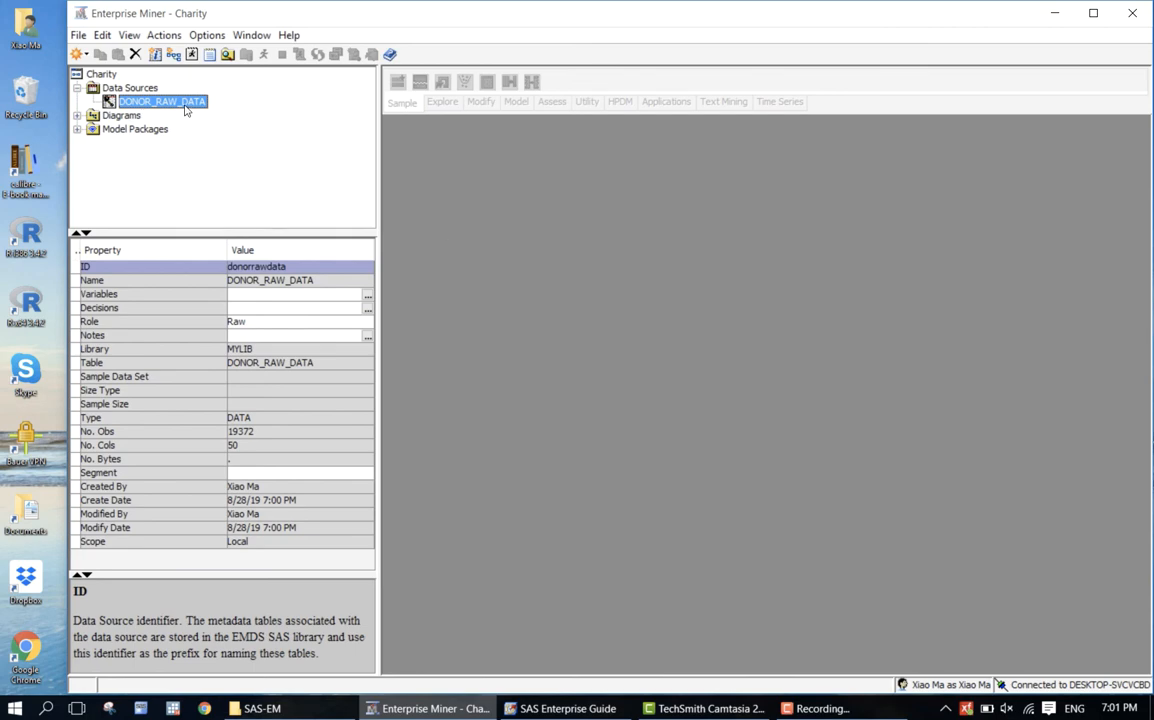
pyautogui.rightClick(185, 110)
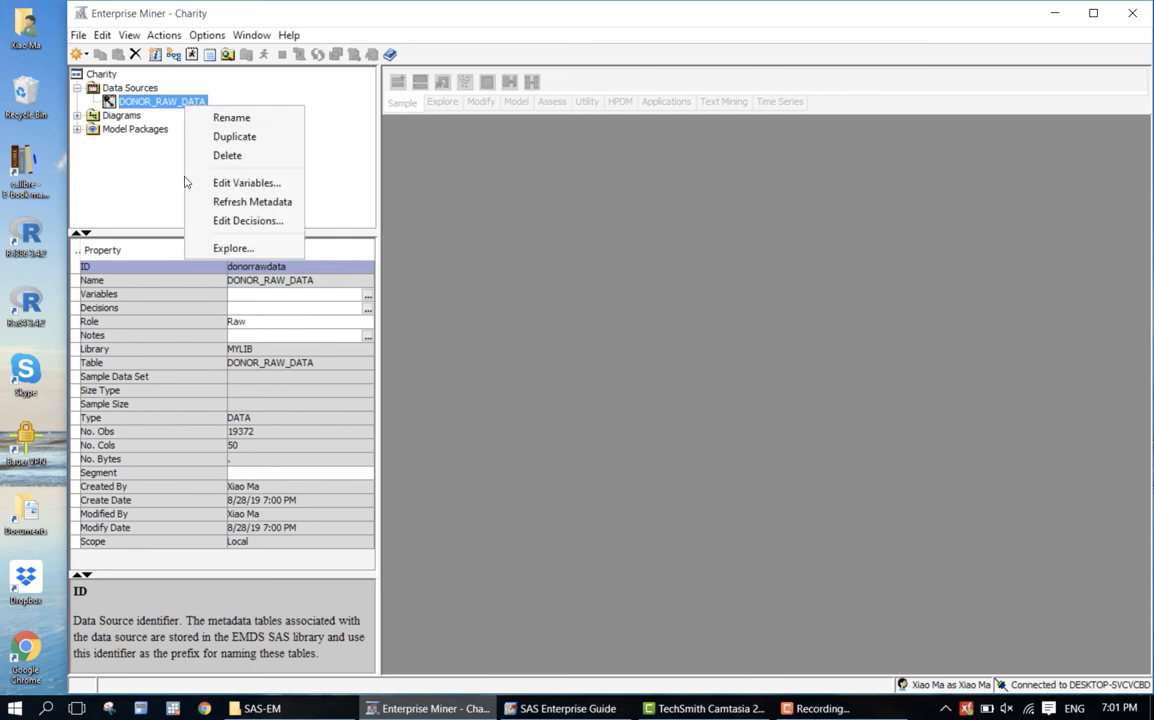
pyautogui.click(227, 221)
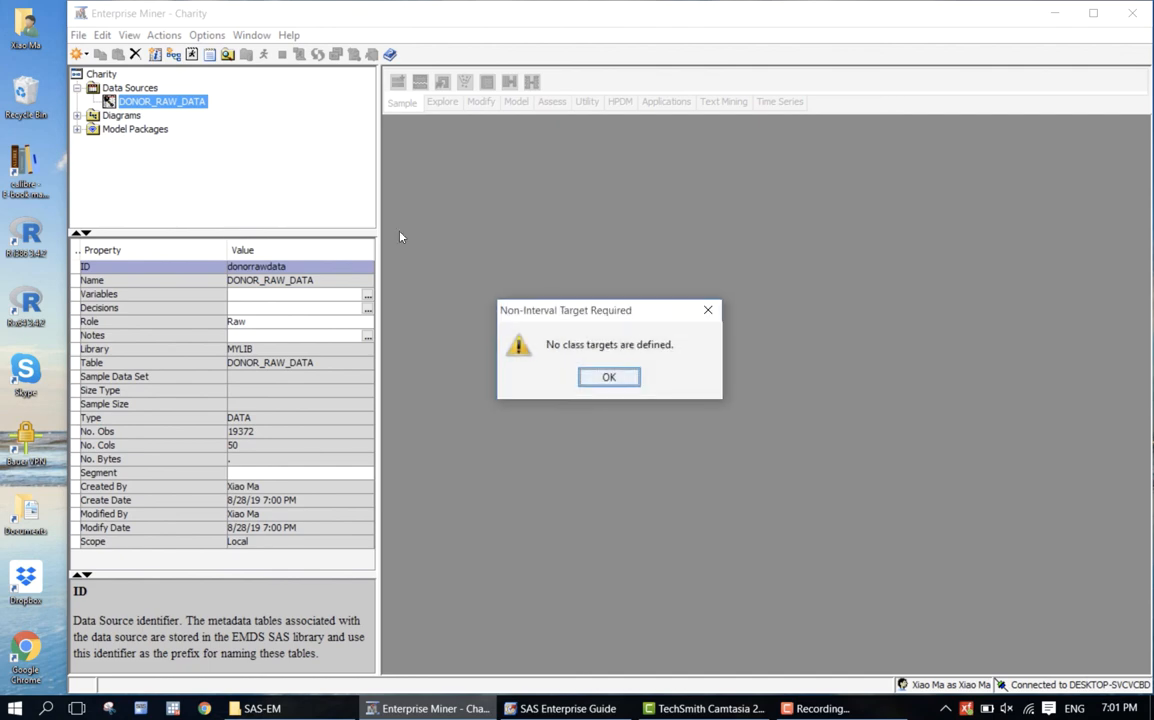
pyautogui.click(608, 378)
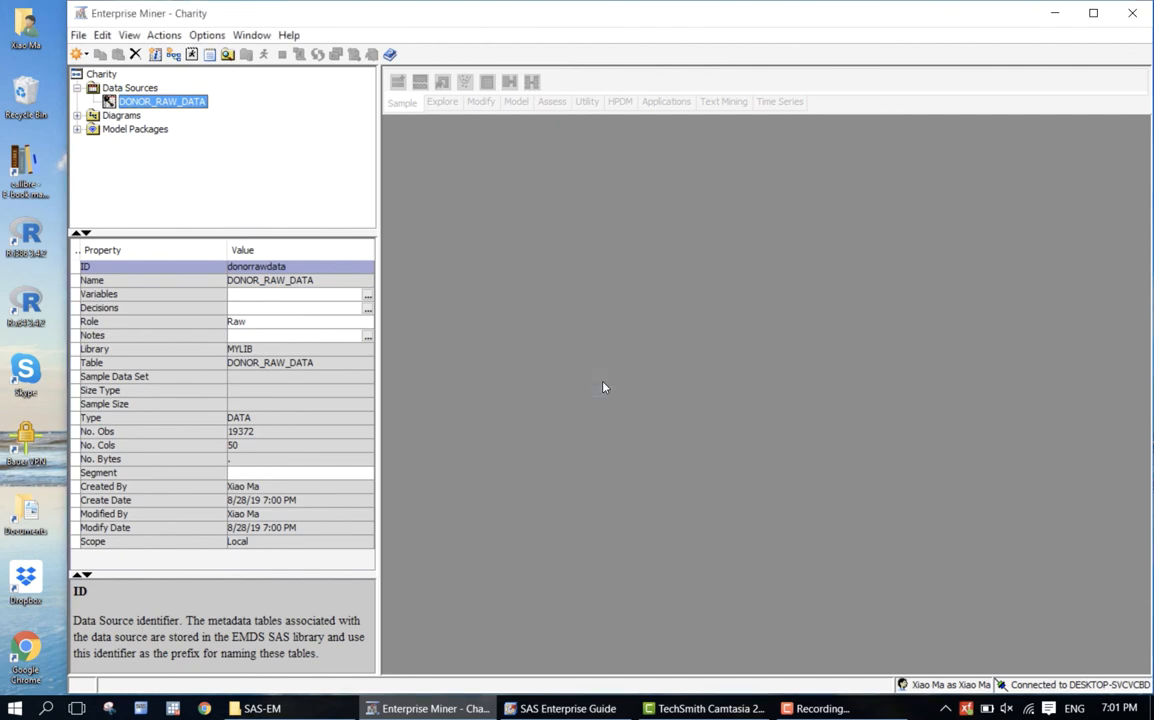
pyautogui.rightClick(152, 106)
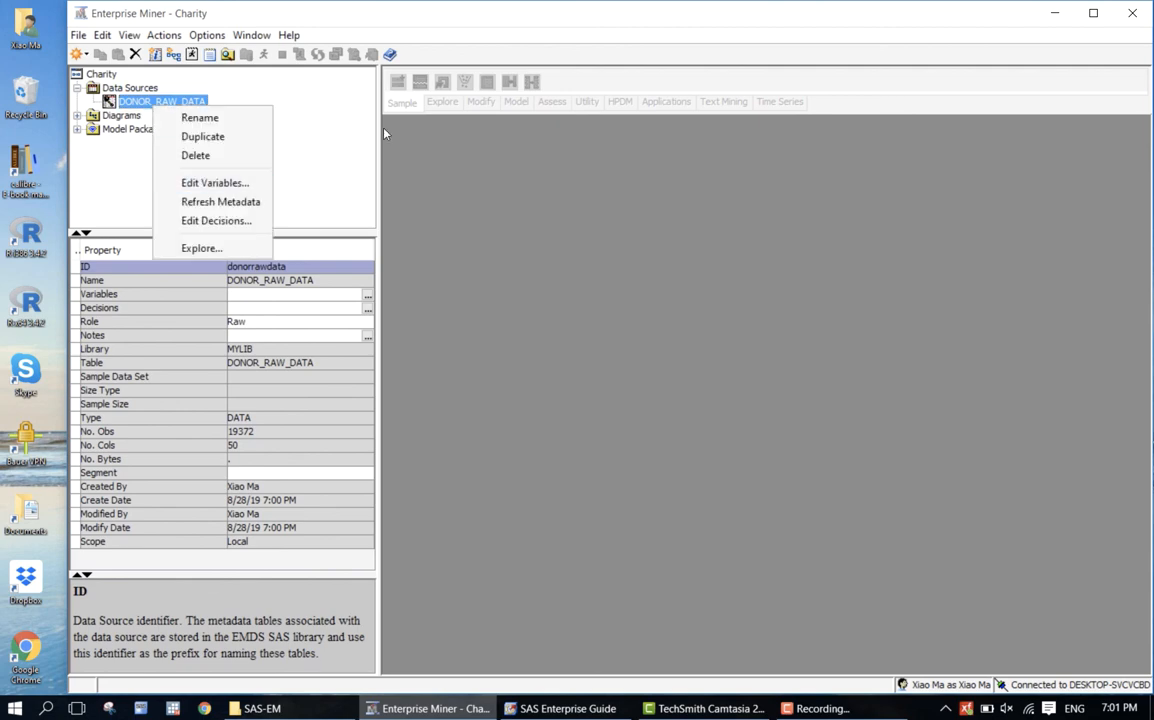
pyautogui.click(350, 143)
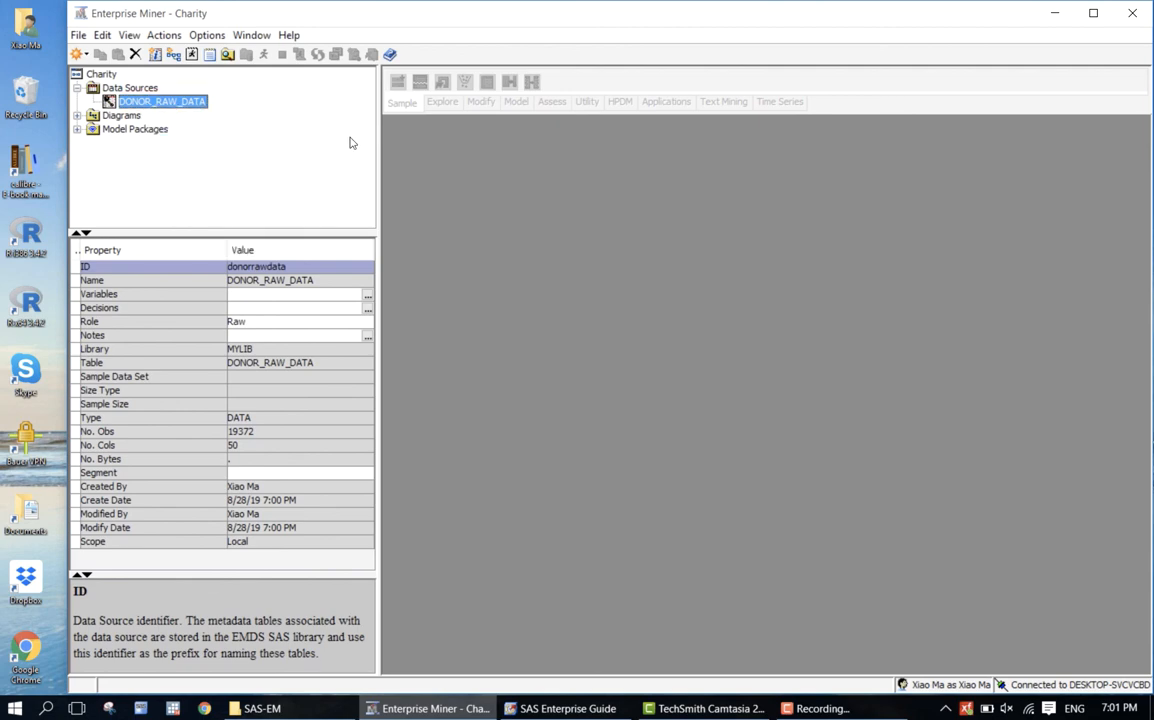
# - Edit the variables of DONOR_RAW_DATA, setting the level of TARGET_B to Binary and saving the change
pyautogui.rightClick(192, 103)
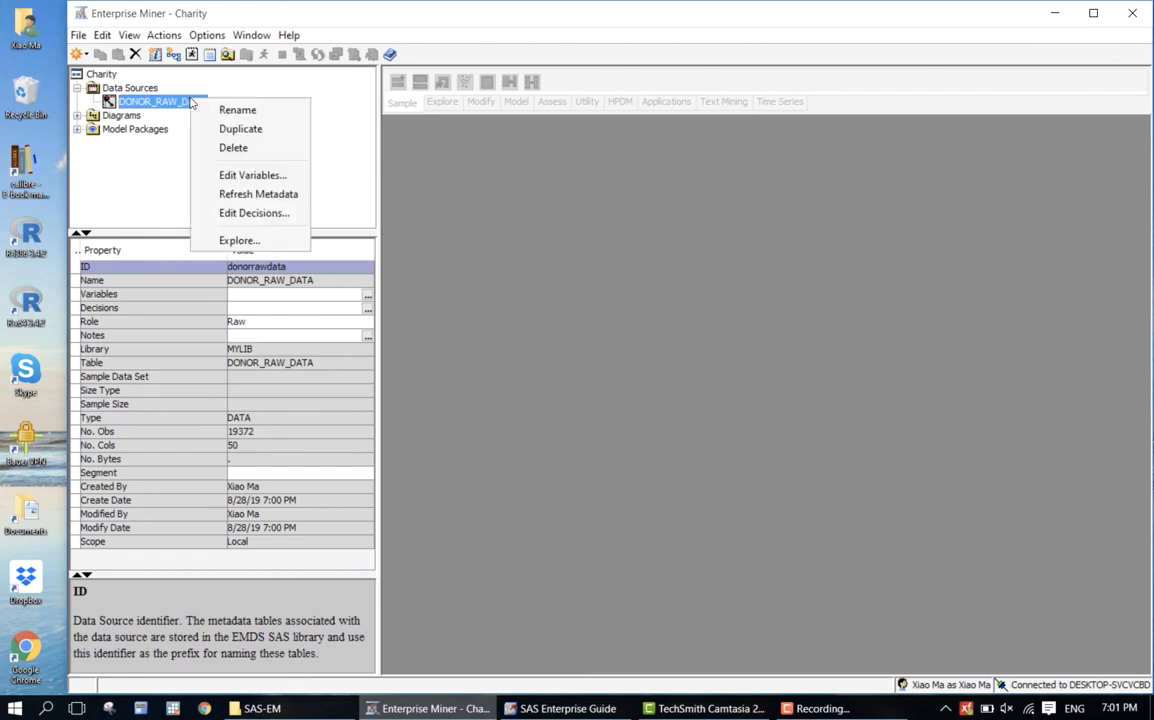
pyautogui.click(192, 158)
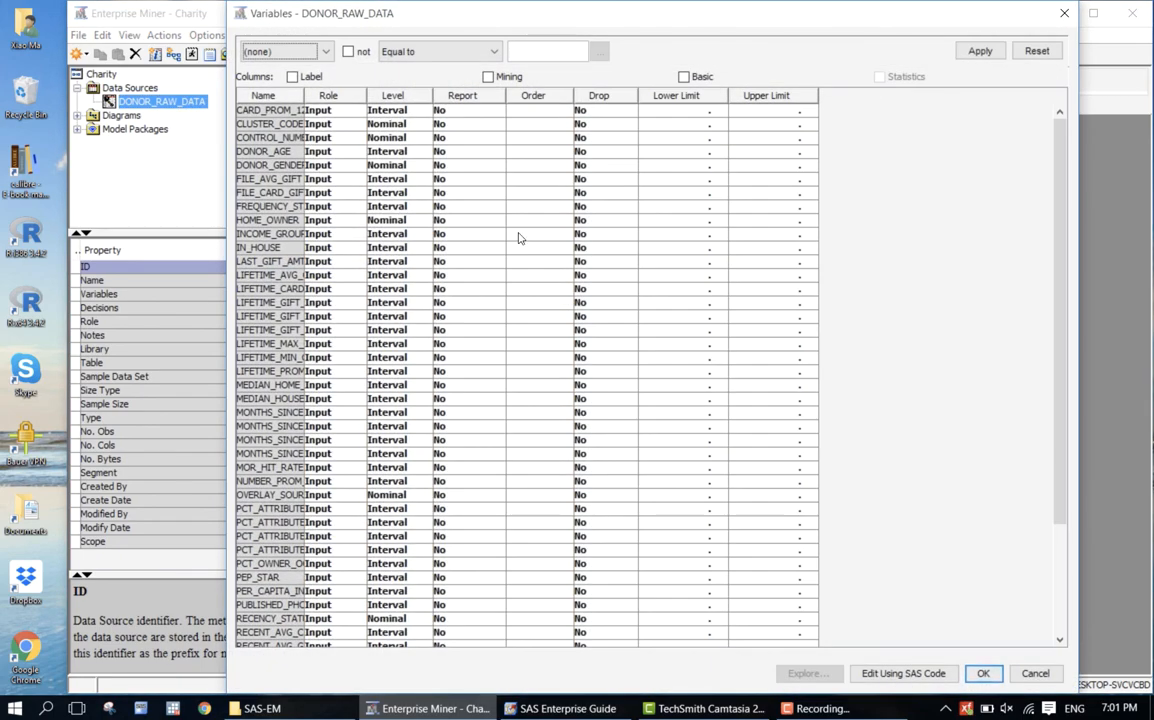
pyautogui.scroll(-4, 760, 490)
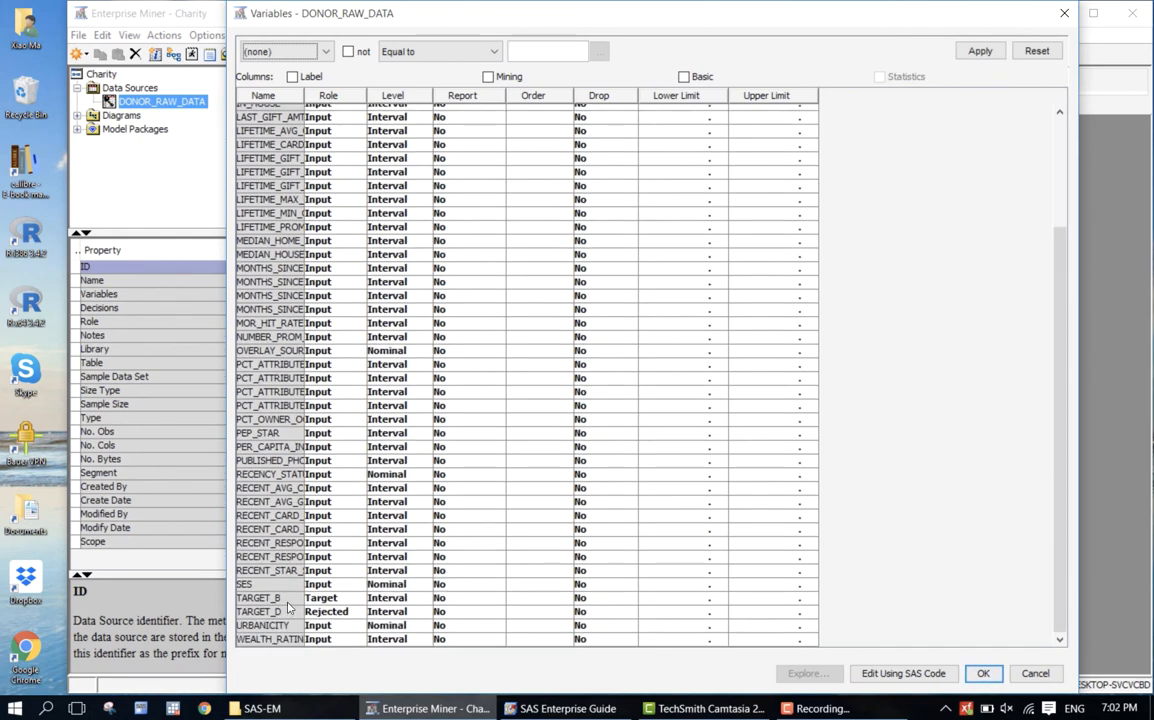
pyautogui.click(294, 600)
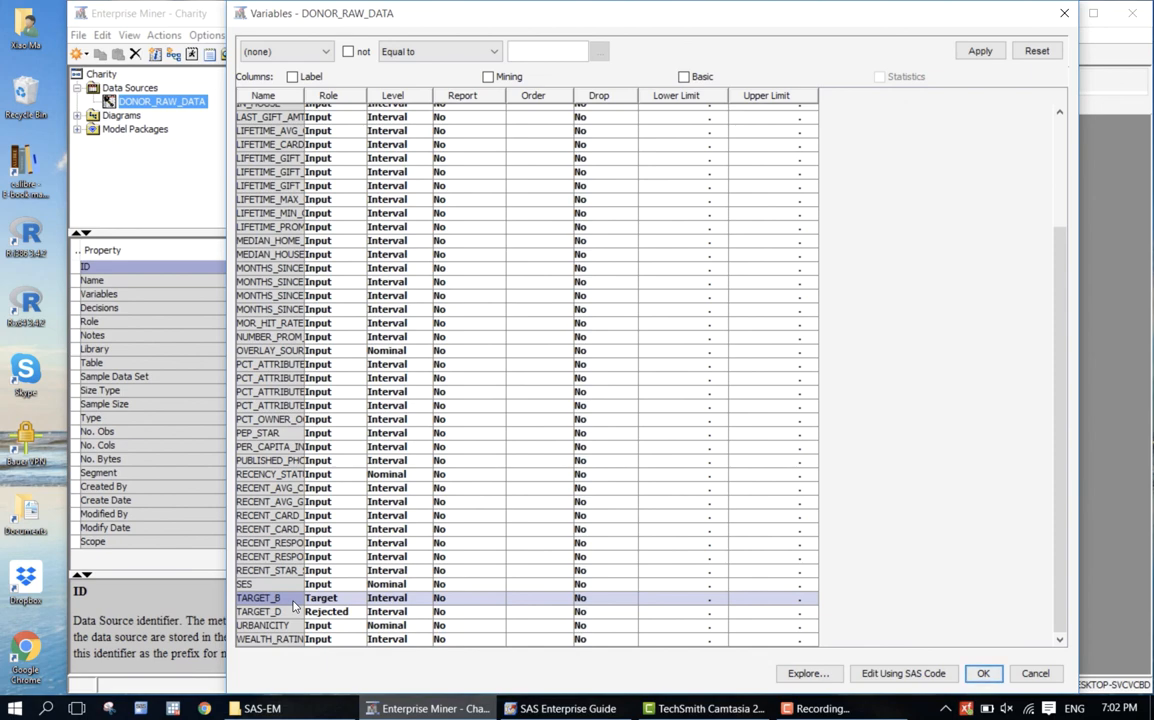
pyautogui.click(384, 598)
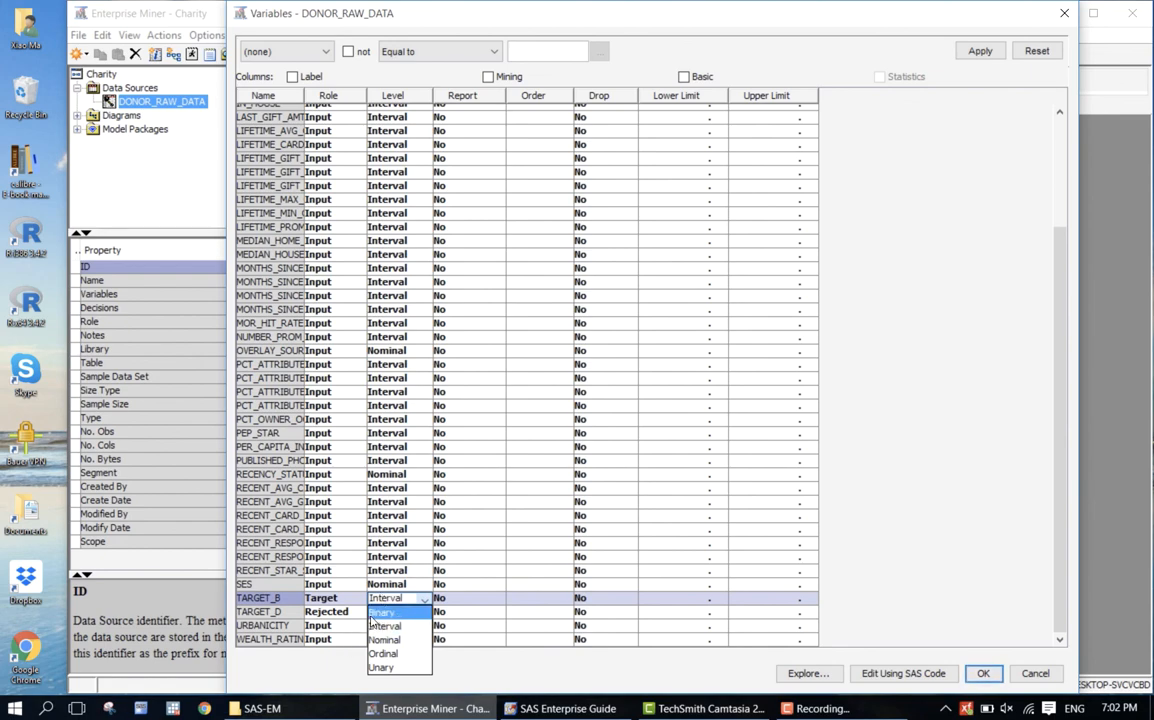
pyautogui.click(373, 615)
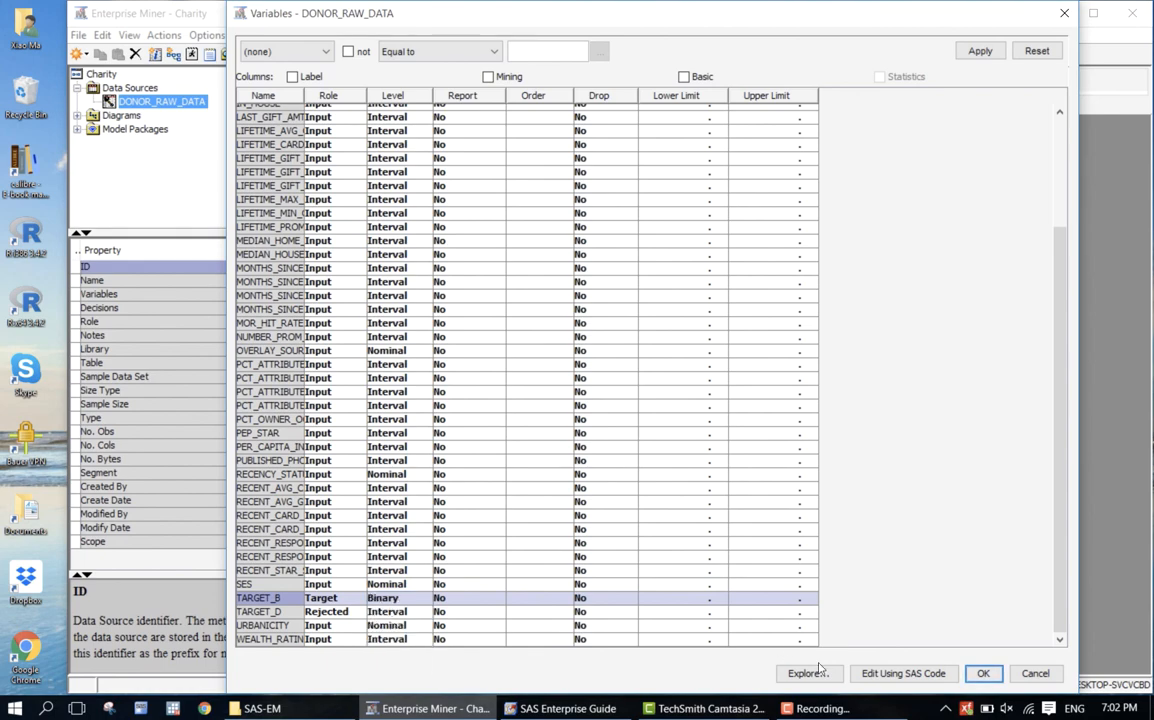
pyautogui.click(982, 673)
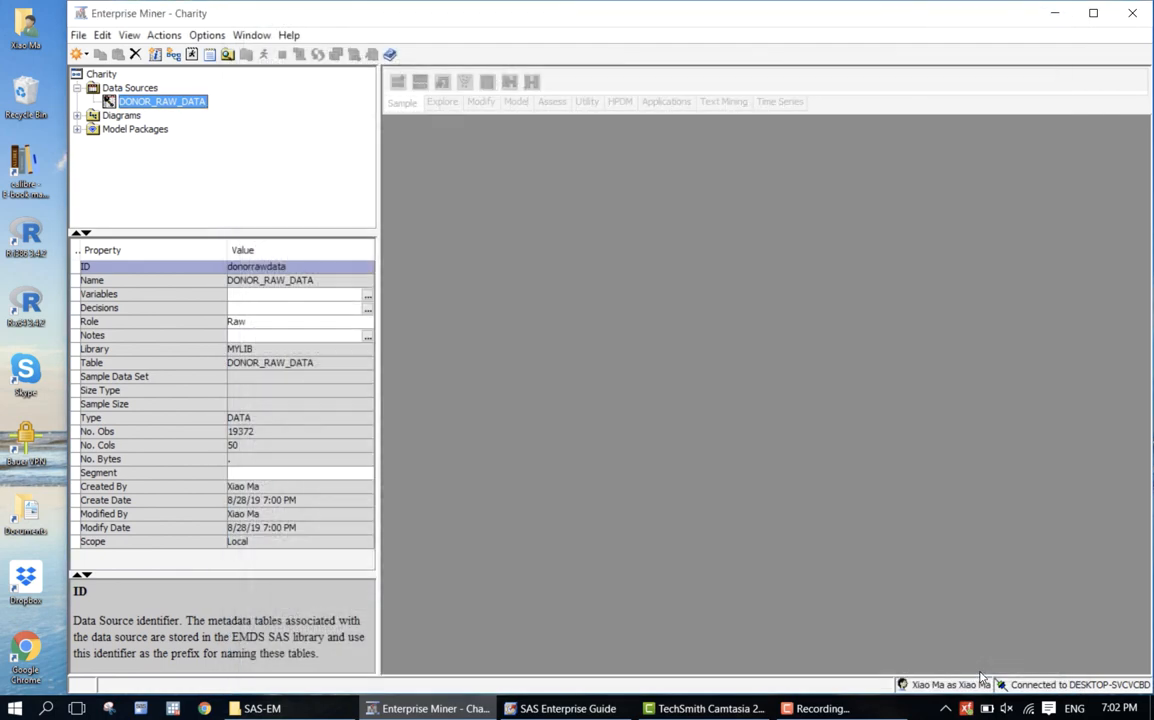
# - Open the decision processing settings of DONOR_RAW_DATA and build the decision information for TARGET_B
pyautogui.rightClick(158, 104)
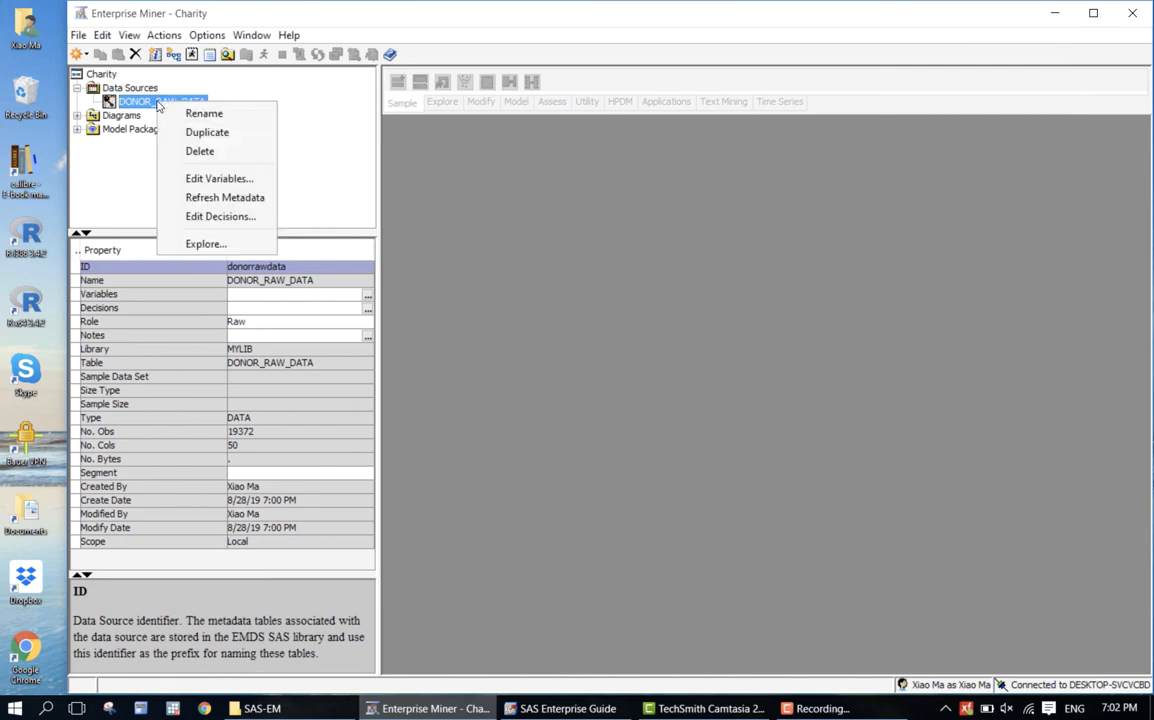
pyautogui.click(172, 214)
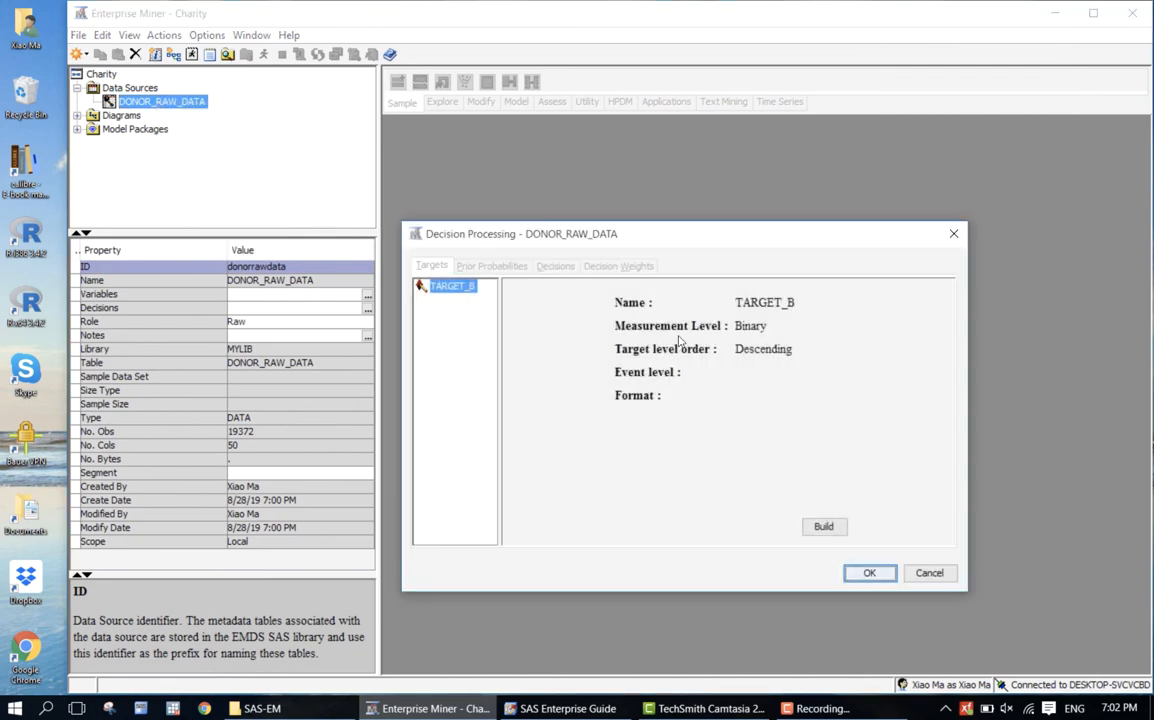
pyautogui.moveTo(697, 240); pyautogui.dragTo(634, 164)
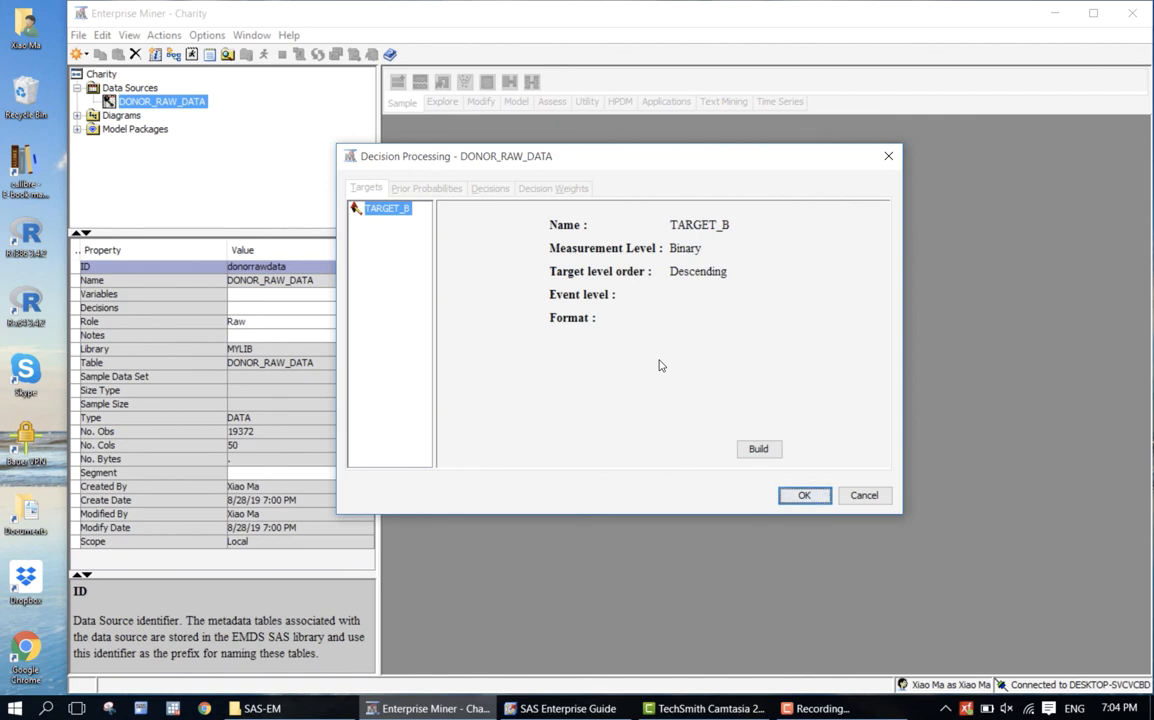
pyautogui.click(756, 451)
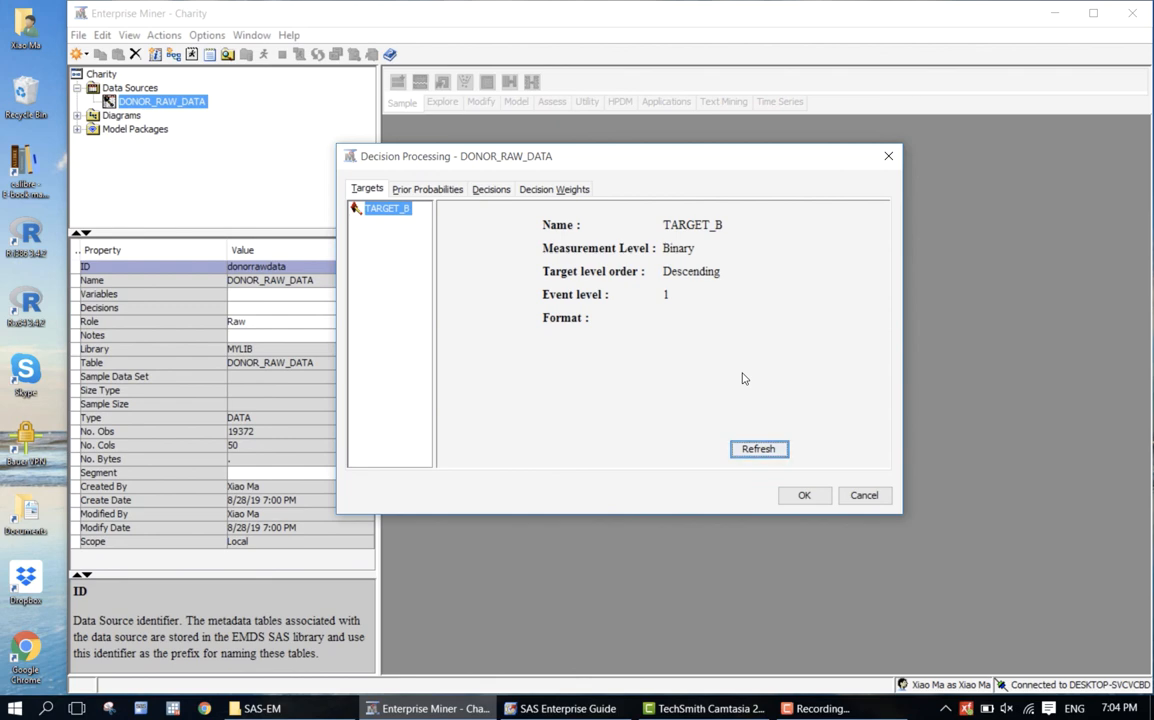
# - Enable new prior probabilities for TARGET_B and set the adjusted priors to 0.05 for level 1 and 0.95 for level 0
pyautogui.click(448, 192)
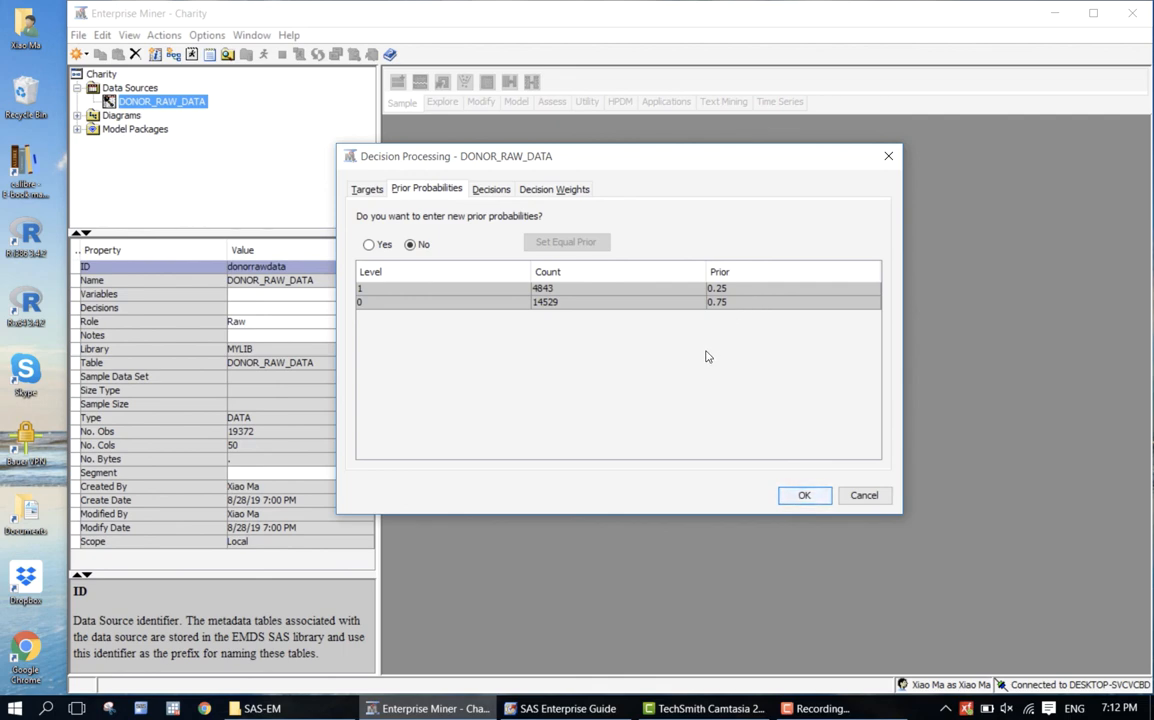
pyautogui.click(370, 245)
pyautogui.doubleClick(814, 288)
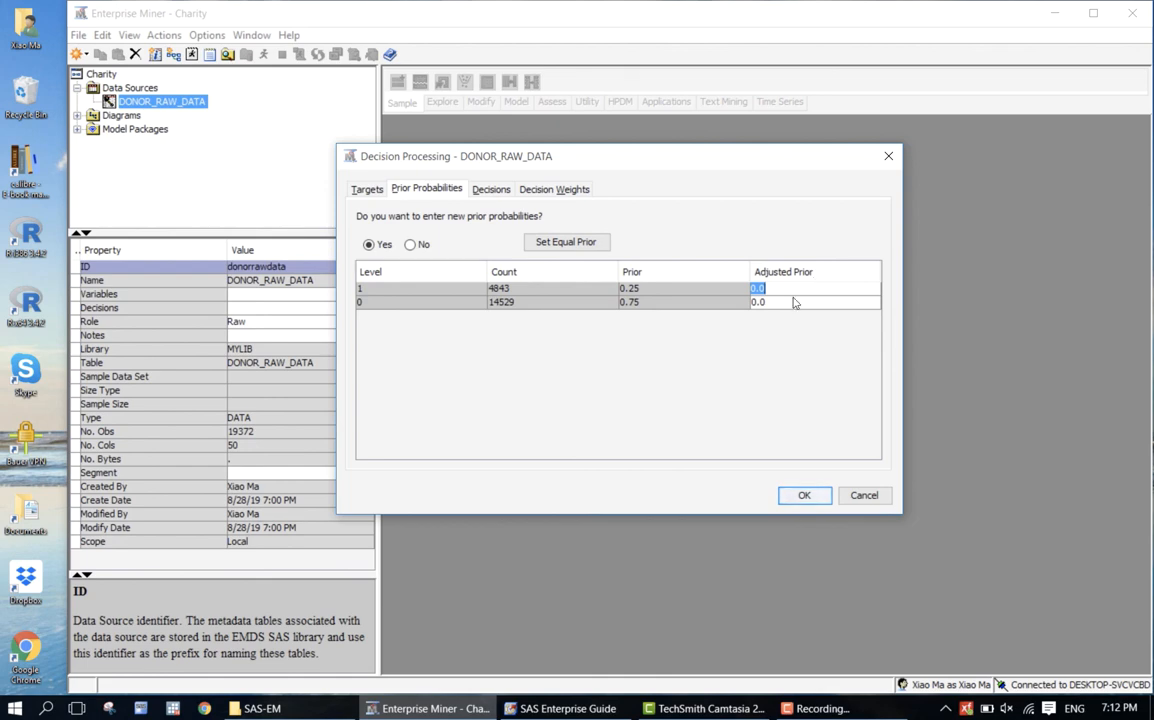
pyautogui.click(789, 287)
pyautogui.write('5')
pyautogui.click(783, 302)
pyautogui.click(783, 302)
pyautogui.press('BackSpace')
pyautogui.write('95')
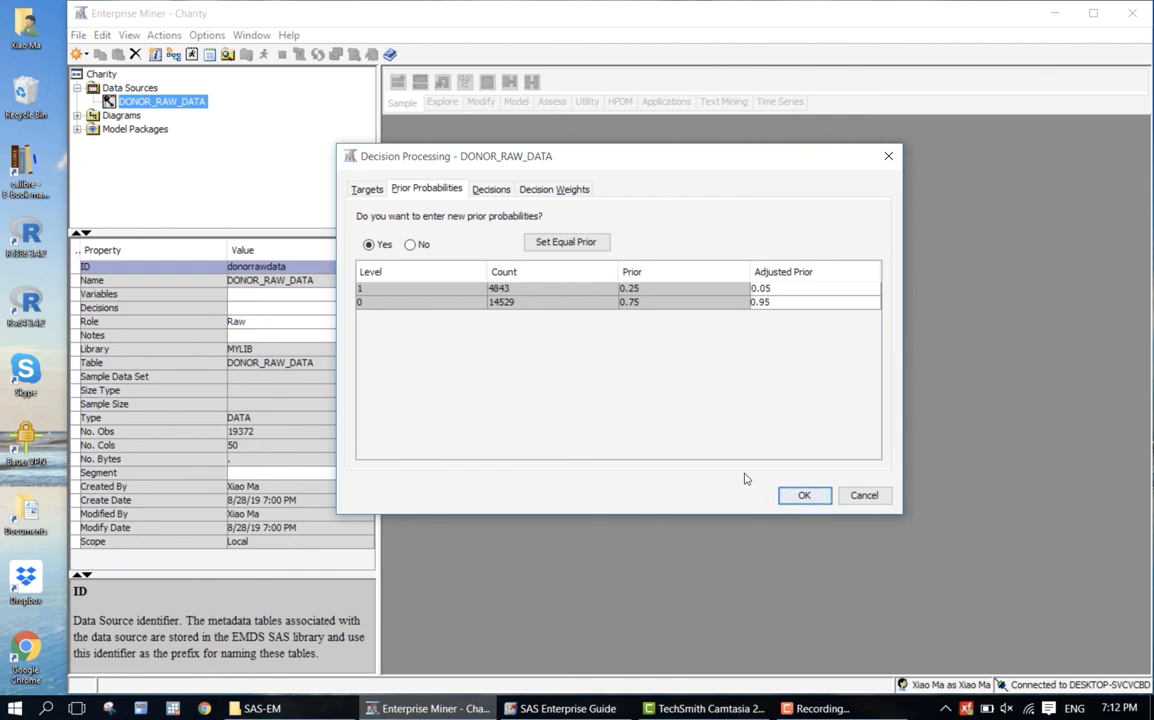
# - Review the decisions for TARGET_B and set the DECISION1 weights to 14.5 for level 1 and -0.5 for level 0
pyautogui.click(491, 190)
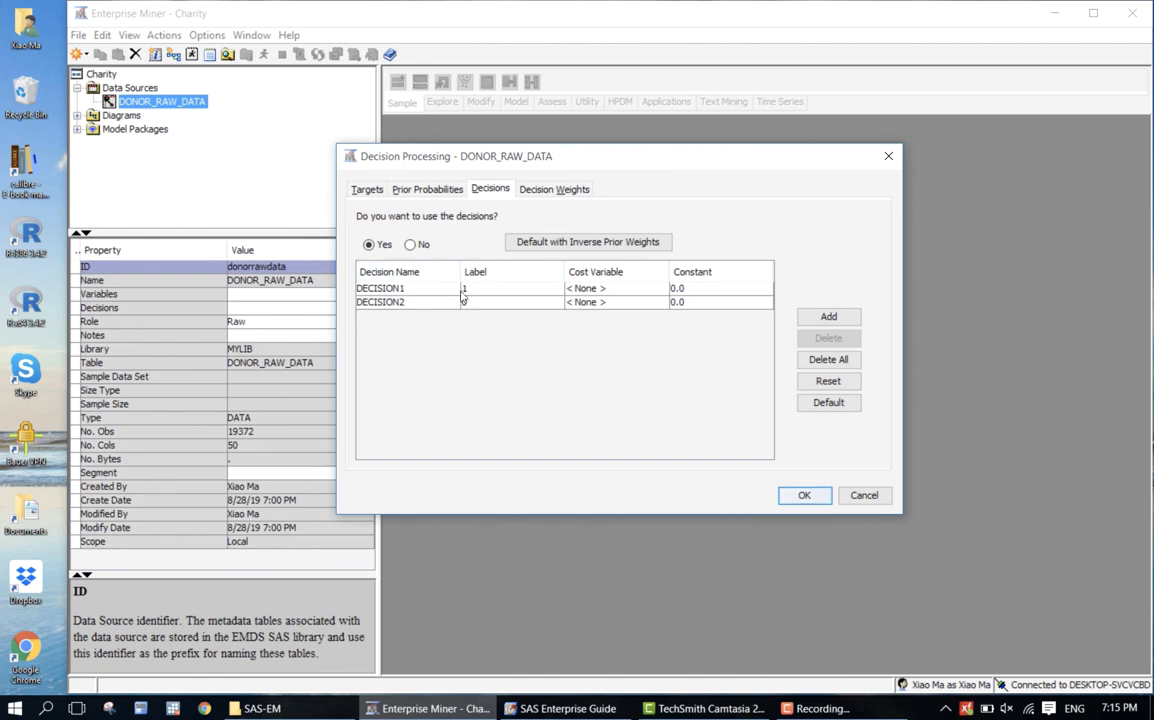
pyautogui.click(476, 288)
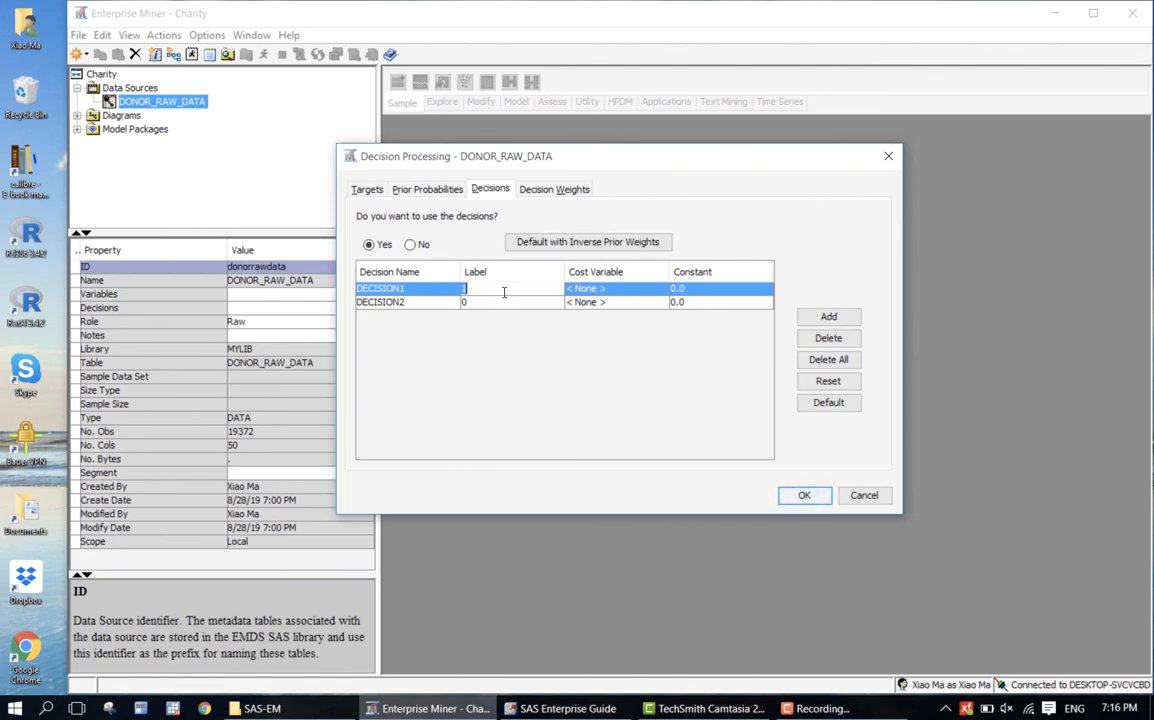
pyautogui.click(550, 189)
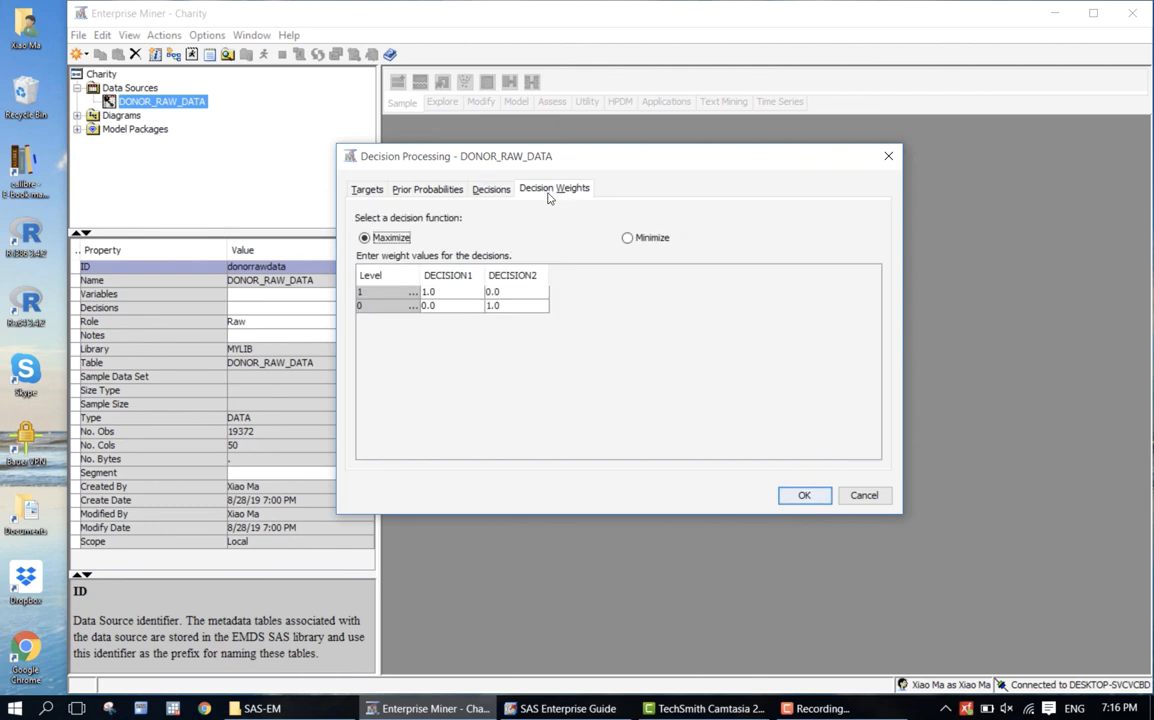
pyautogui.click(490, 189)
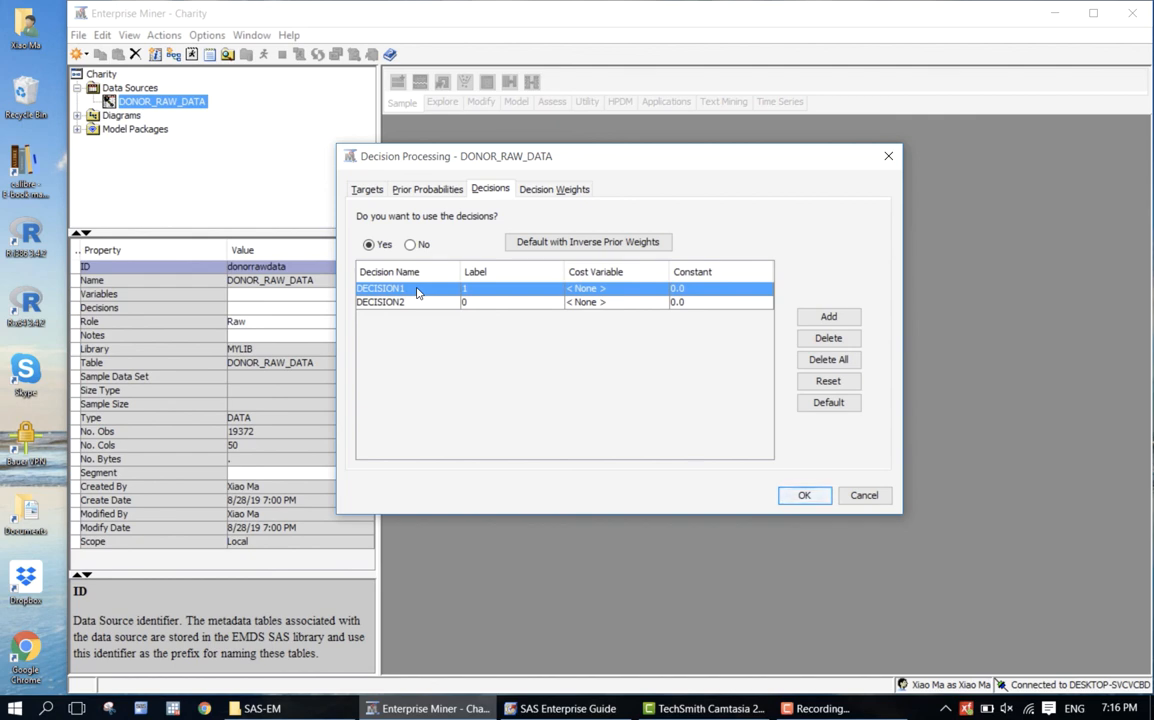
pyautogui.click(545, 189)
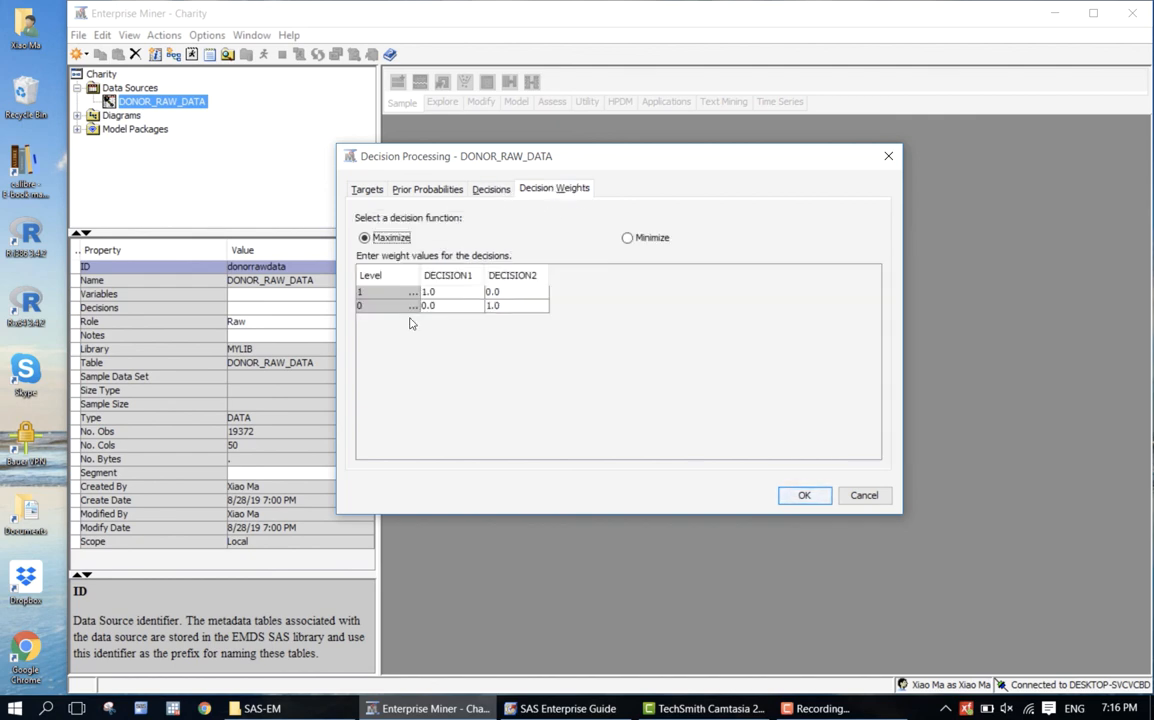
pyautogui.moveTo(419, 275); pyautogui.dragTo(414, 274)
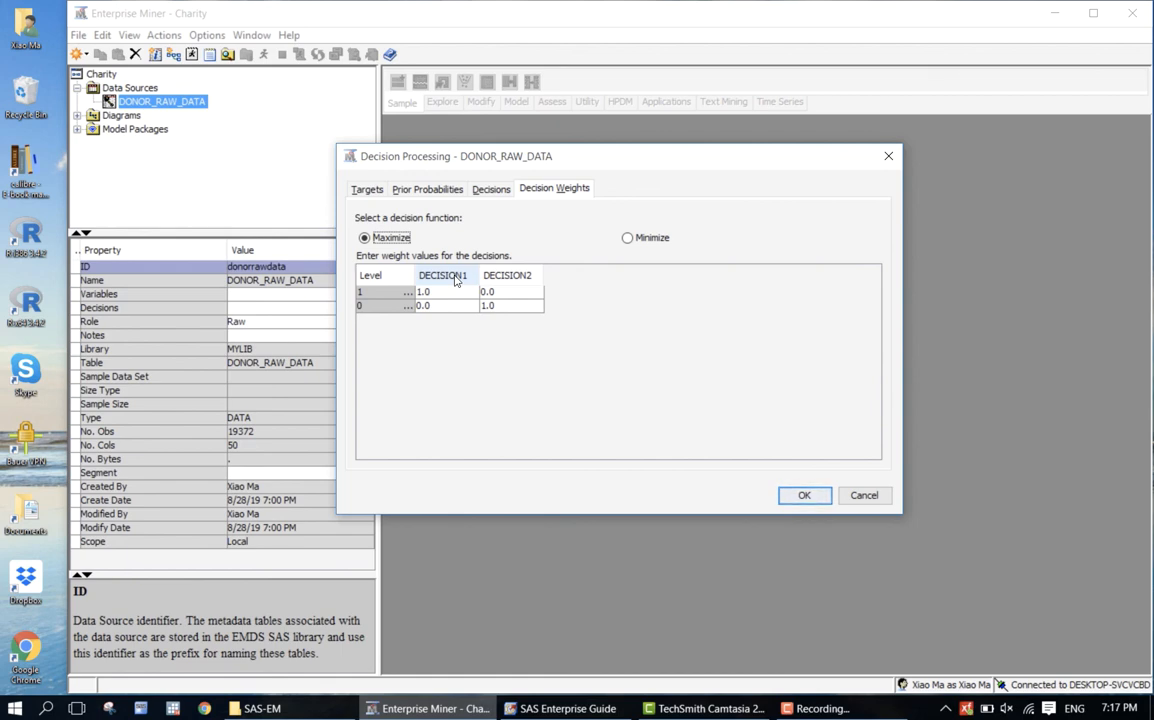
pyautogui.doubleClick(447, 291)
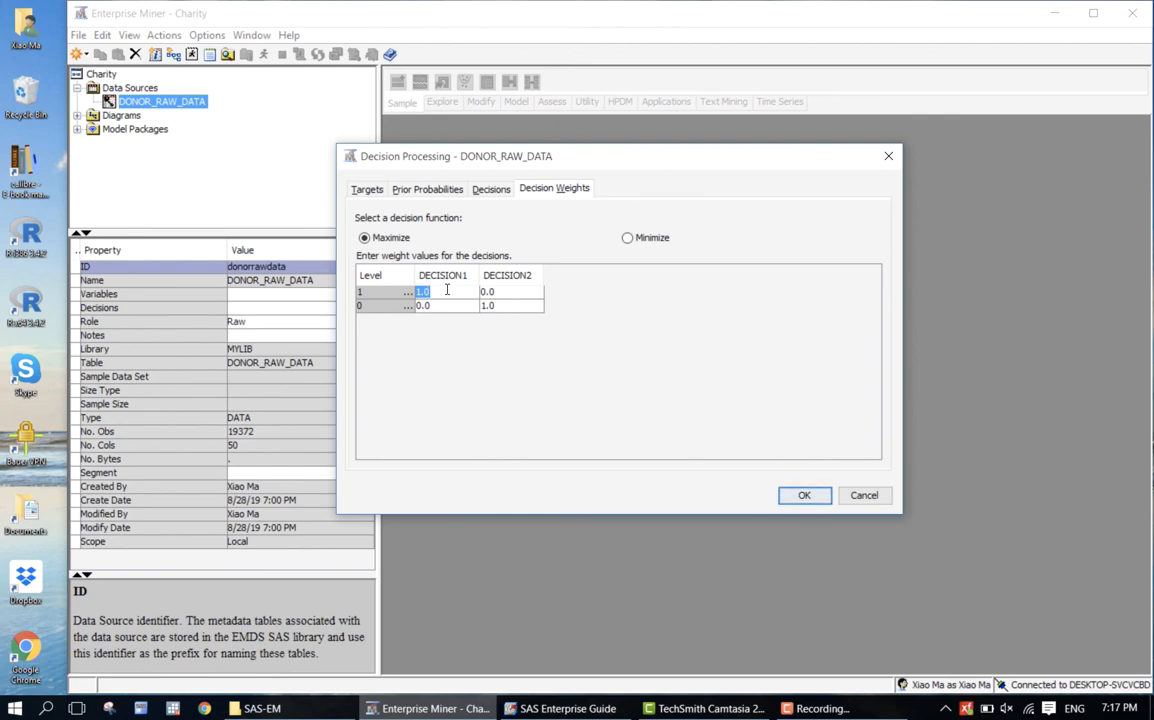
pyautogui.write('14.5')
pyautogui.click(440, 305)
pyautogui.write('-0.5')
pyautogui.press('Tab')
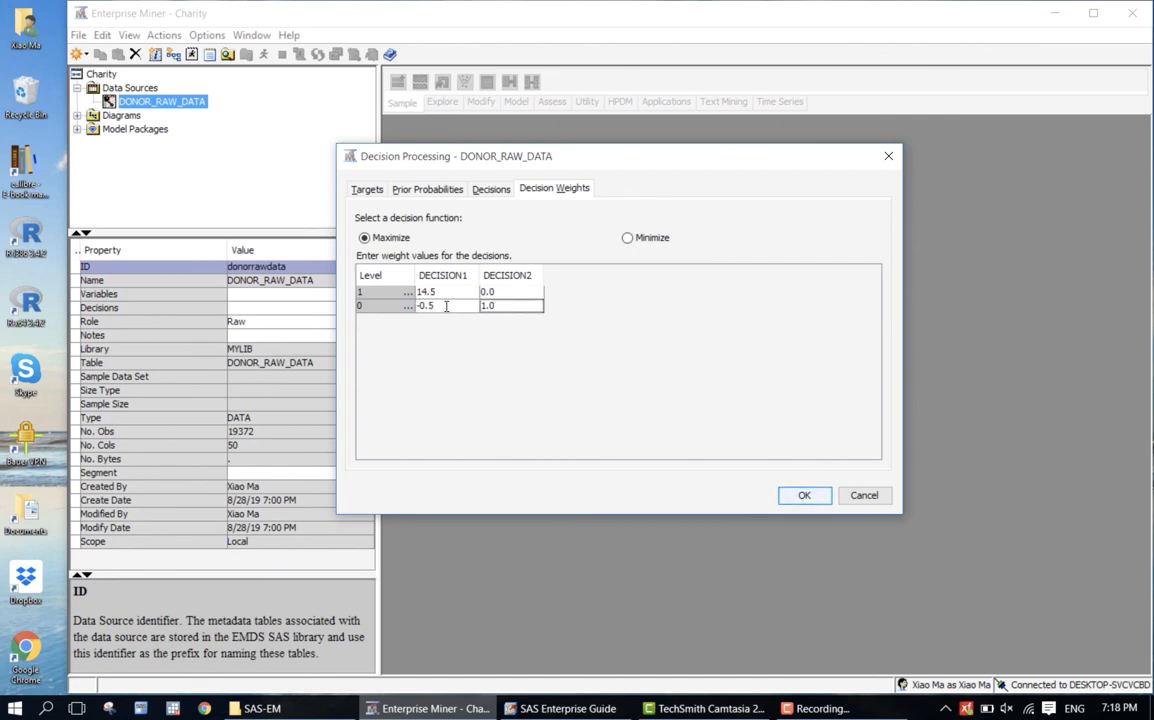
# - Set the DECISION2 weight for level 0 to 0 and save the decision processing settings
pyautogui.doubleClick(506, 306)
pyautogui.write('0')
pyautogui.click(463, 308)
pyautogui.click(496, 305)
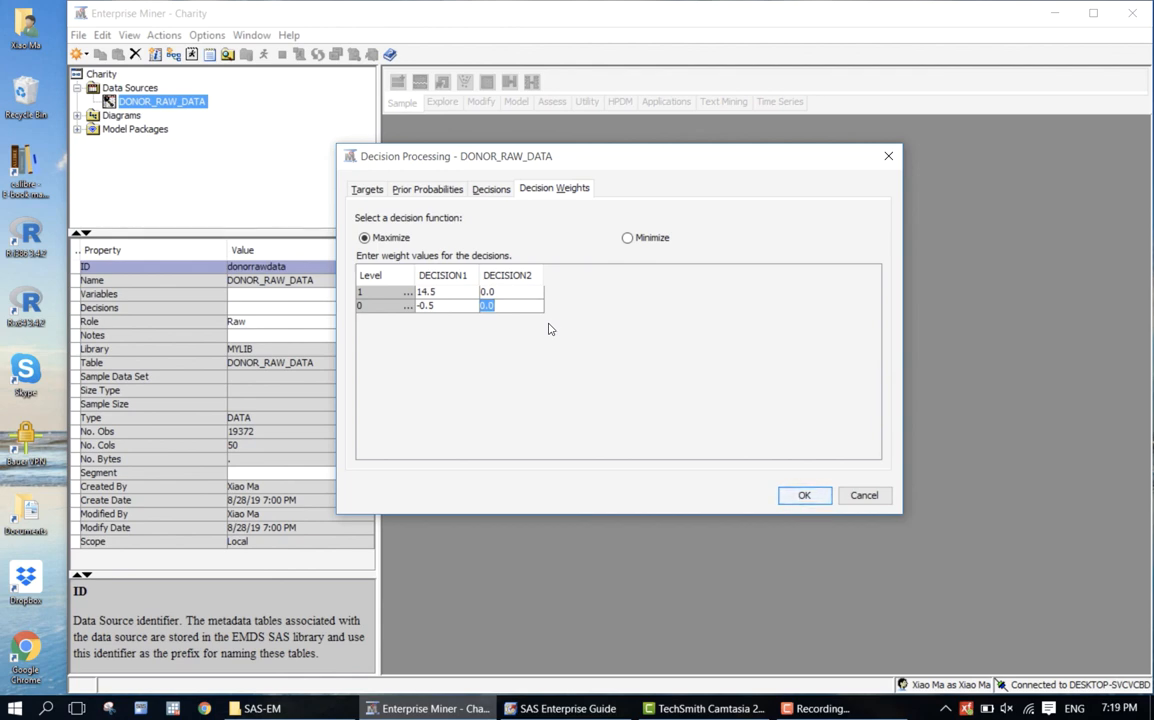
pyautogui.click(803, 496)
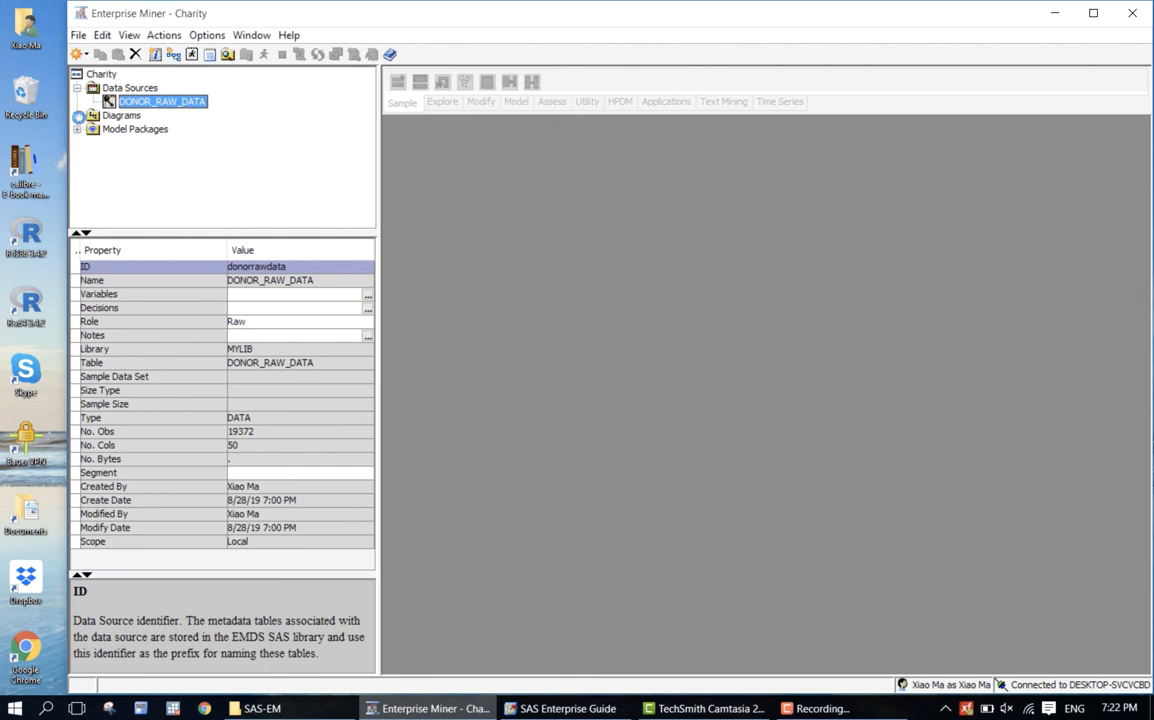
# - Create a new diagram named Donation and place the DONOR_RAW_DATA data source in it
pyautogui.click(122, 116)
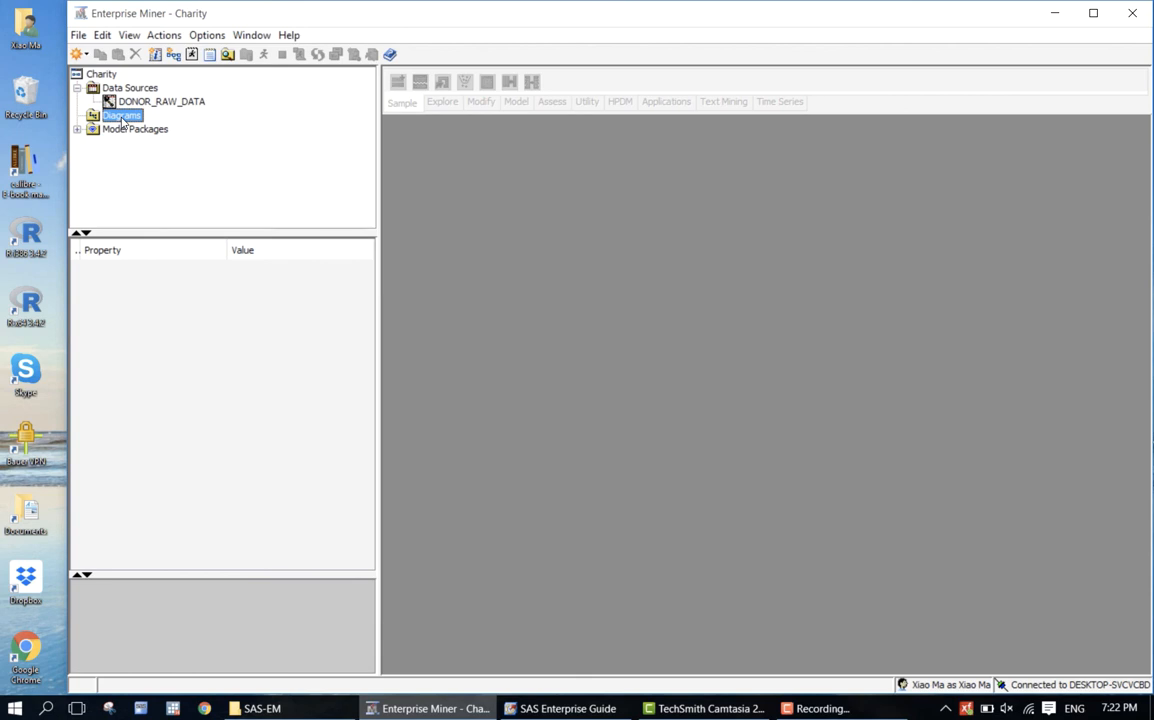
pyautogui.rightClick(122, 120)
pyautogui.click(132, 125)
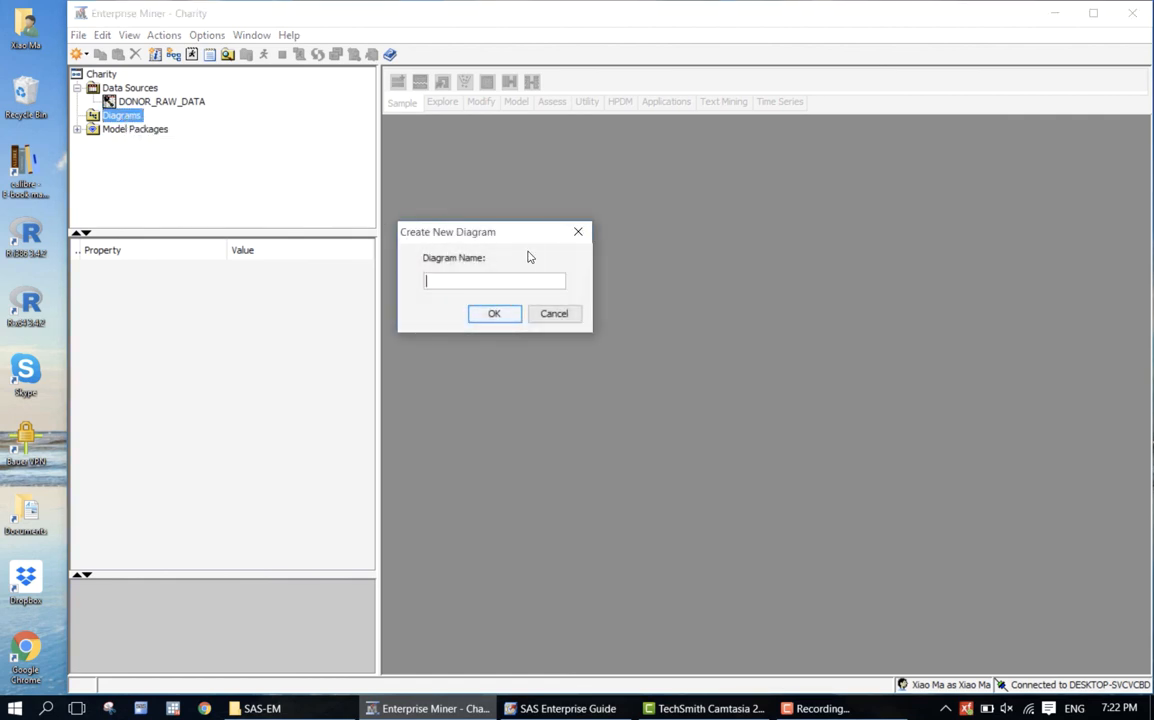
pyautogui.write('Donation')
pyautogui.press('Return')
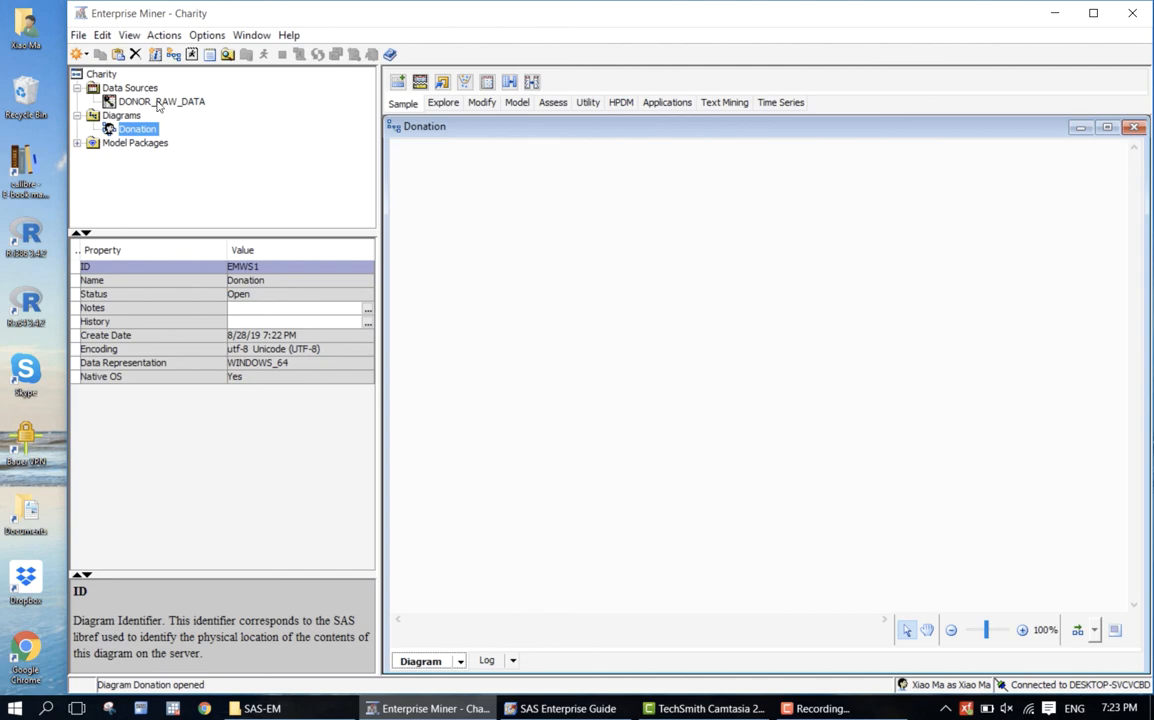
pyautogui.moveTo(130, 101); pyautogui.dragTo(427, 182)
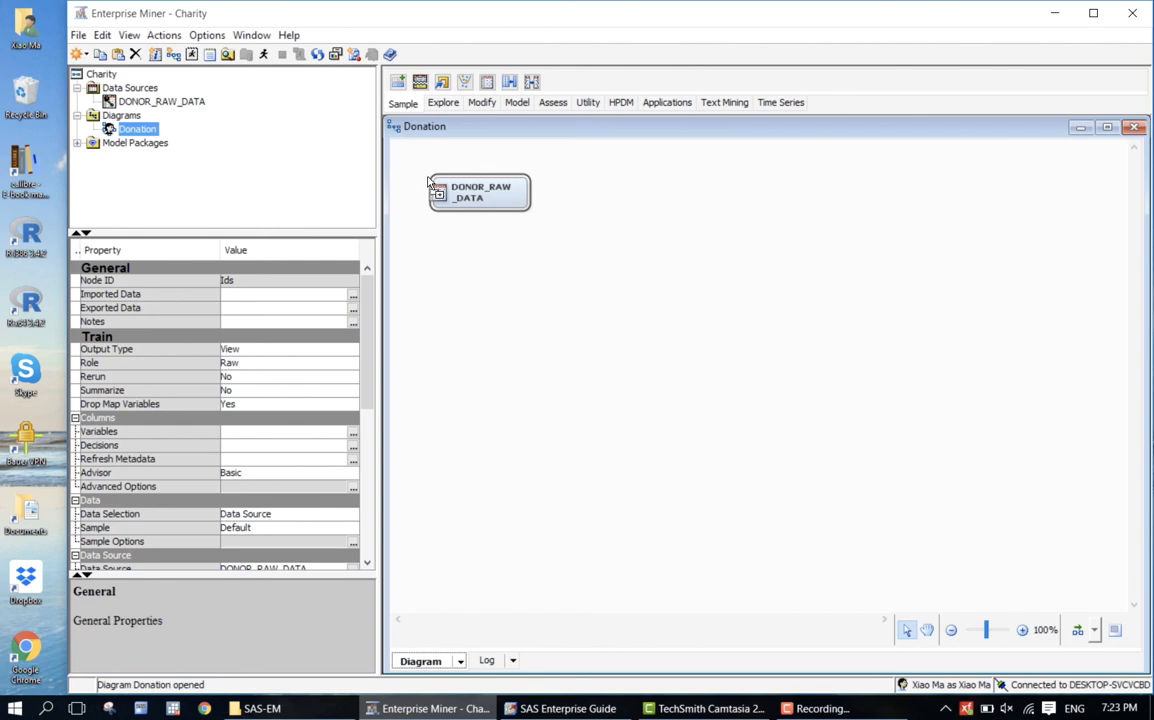
pyautogui.click(181, 102)
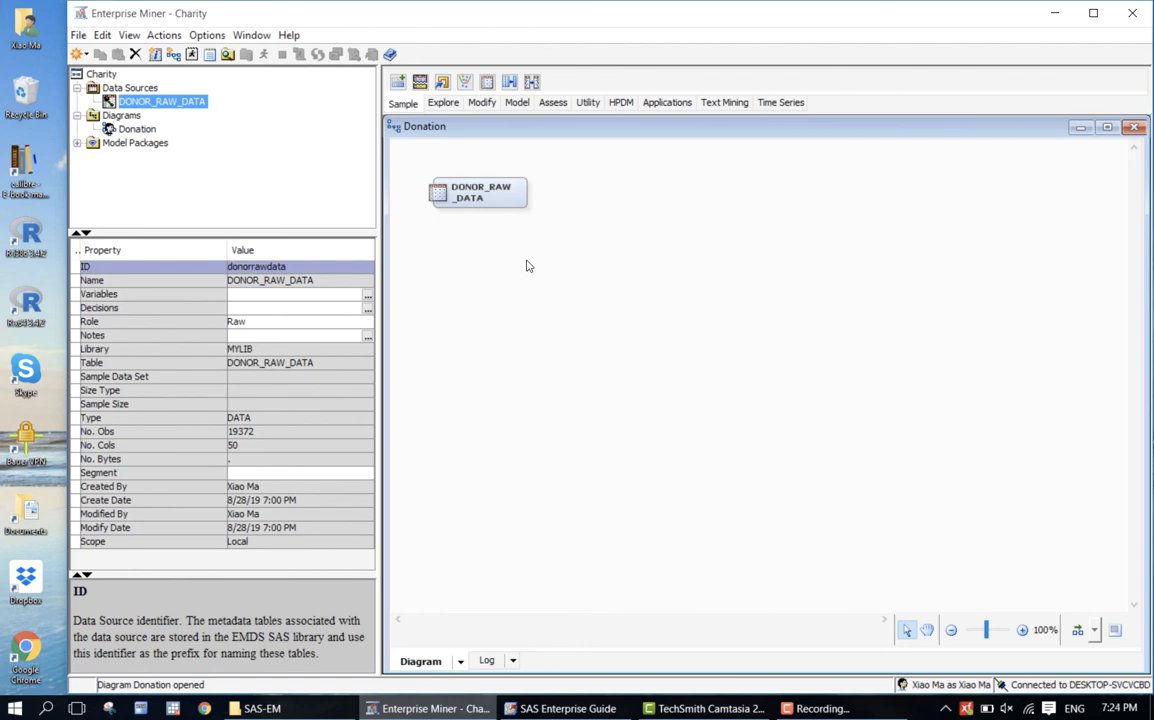
# - Add a StatExplore node to the Donation diagram, connect DONOR_RAW_DATA to it, and align it beside the data node
pyautogui.click(442, 104)
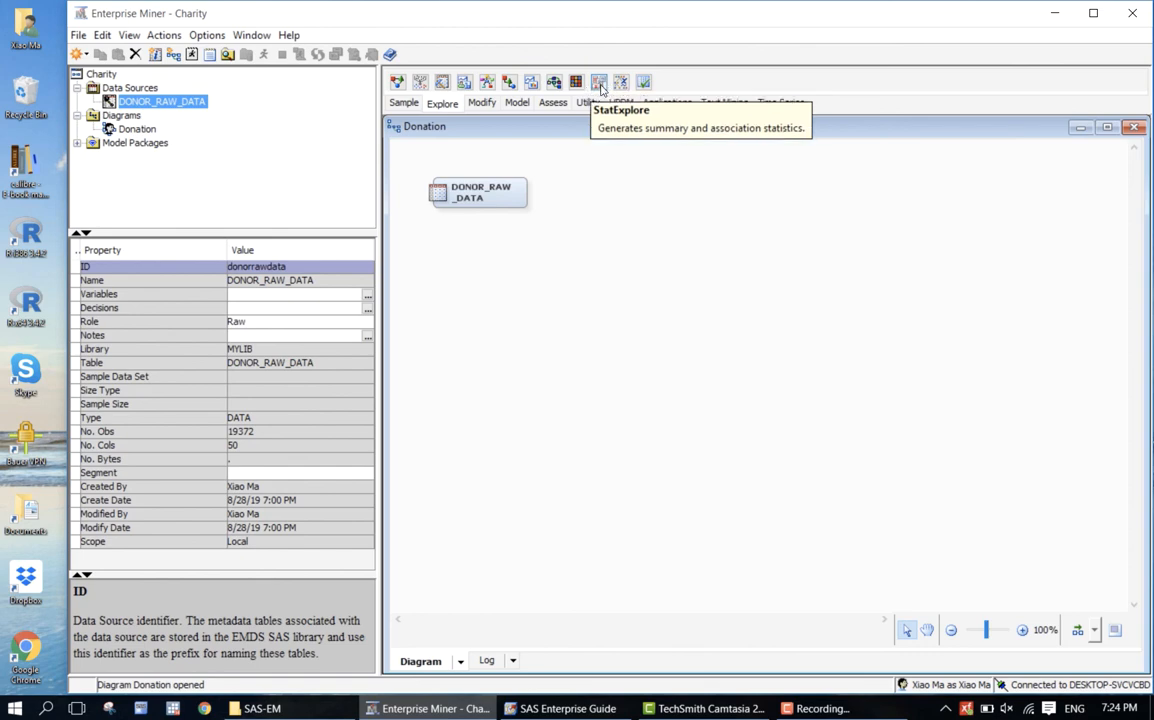
pyautogui.moveTo(600, 88); pyautogui.dragTo(602, 189)
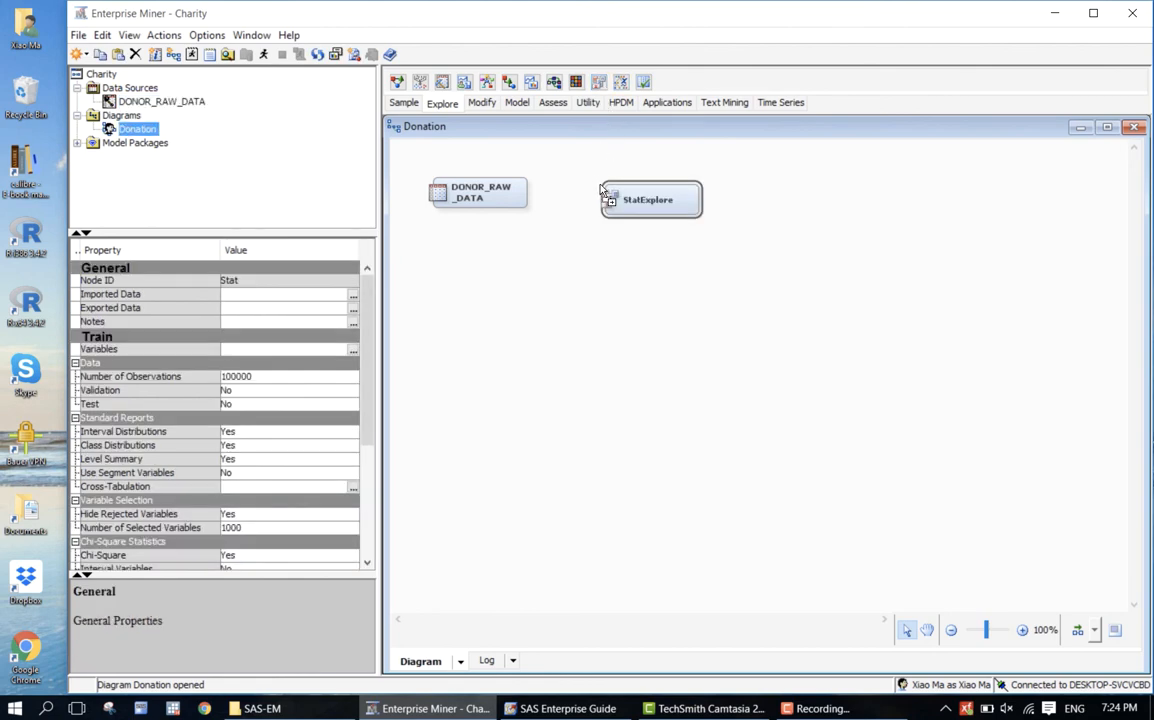
pyautogui.moveTo(518, 192)
pyautogui.mouseDown()
pyautogui.moveTo(611, 200)
pyautogui.moveTo(636, 189)
pyautogui.mouseUp()
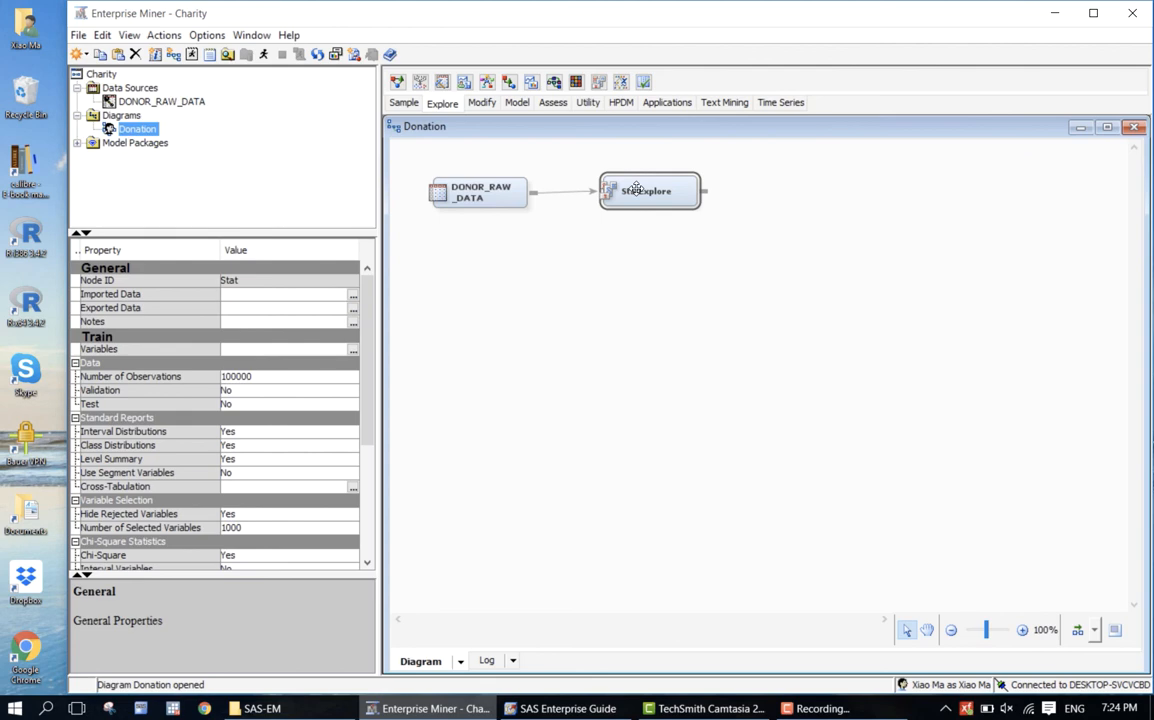
pyautogui.moveTo(636, 188); pyautogui.dragTo(637, 192)
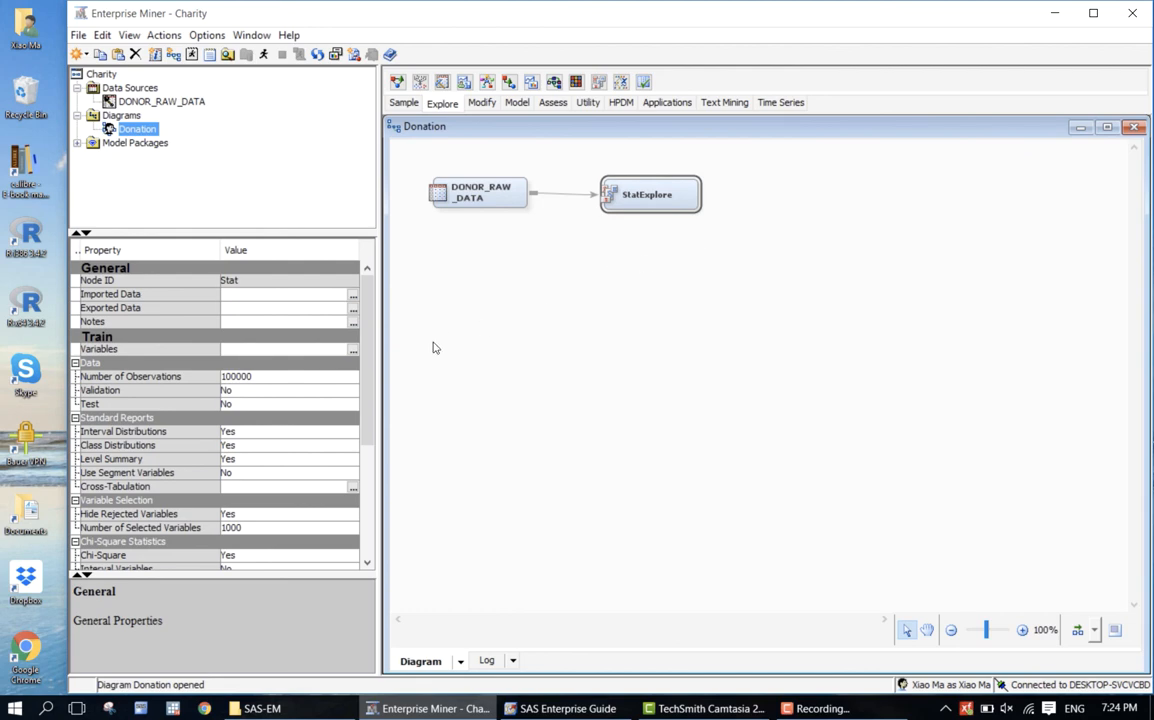
pyautogui.click(624, 199)
pyautogui.moveTo(645, 194); pyautogui.dragTo(661, 188)
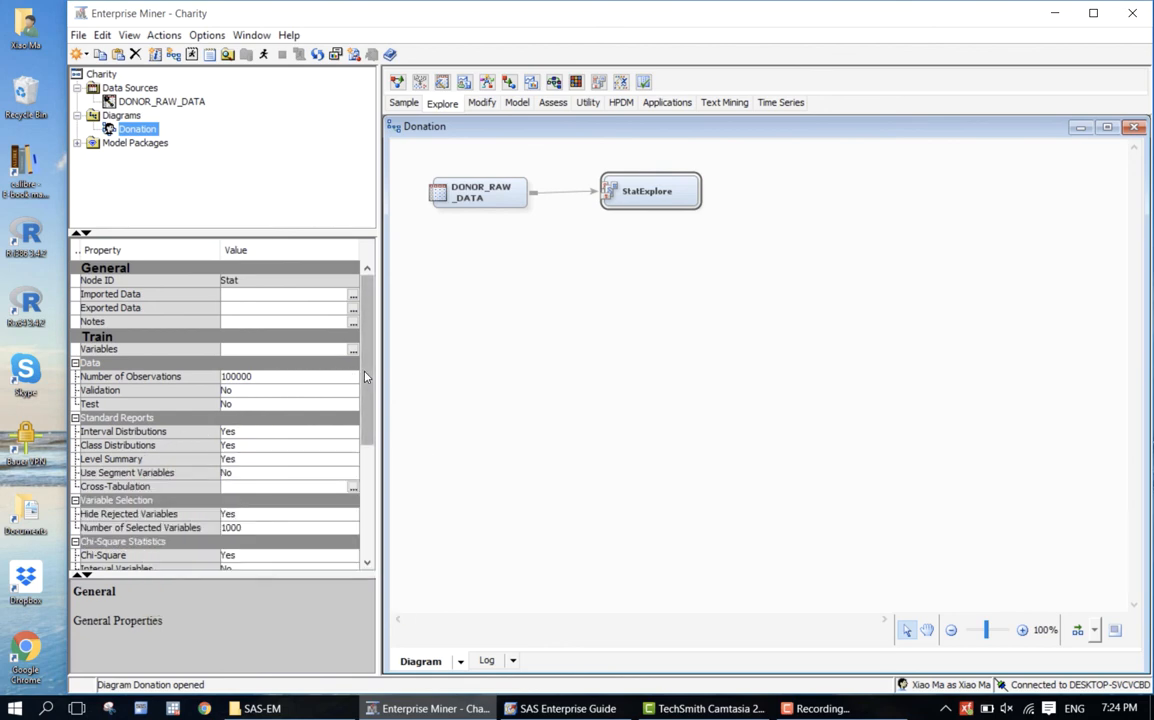
# - Set the Interval Variables option in the StatExplore node's chi-square statistics to Yes
pyautogui.scroll(-3, 329, 345)
pyautogui.scroll(-1, 369, 425)
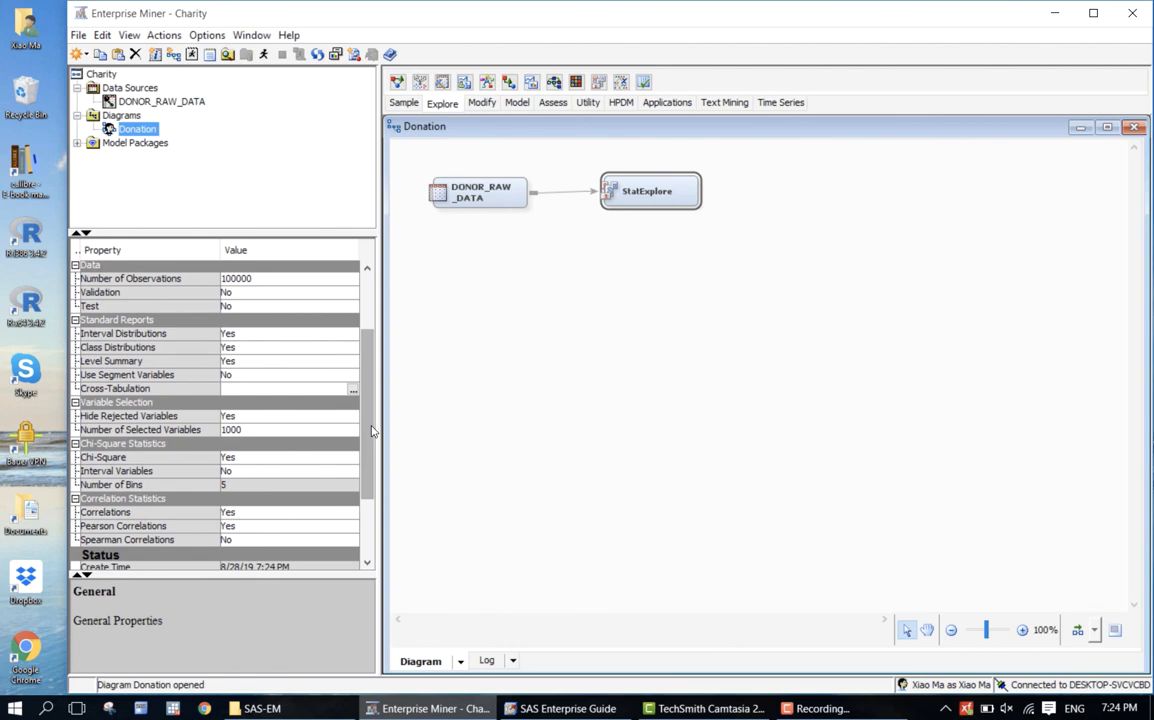
pyautogui.click(270, 471)
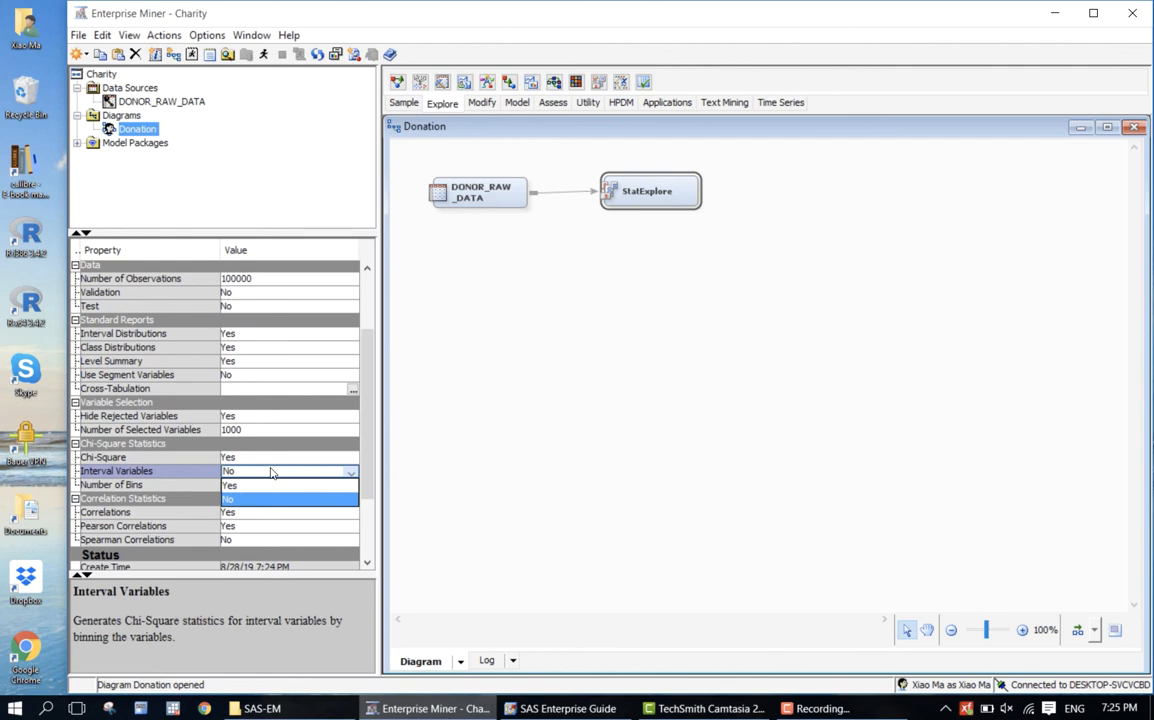
pyautogui.scroll(3, 256, 420)
pyautogui.click(256, 419)
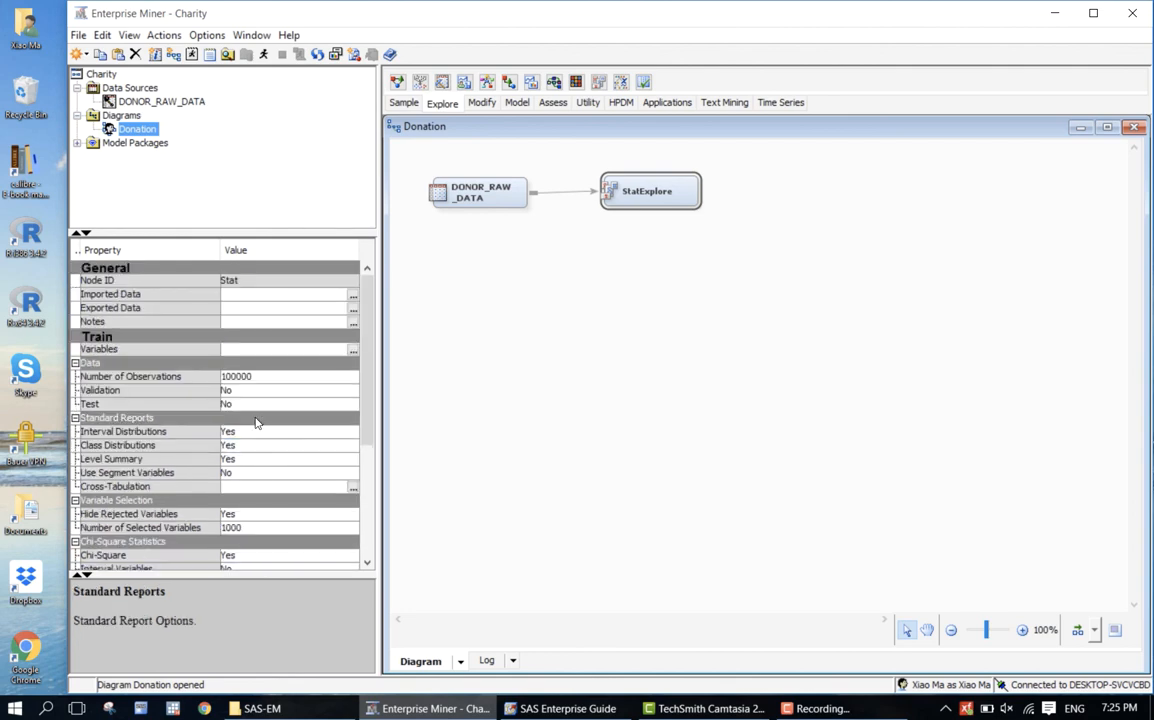
pyautogui.click(262, 377)
pyautogui.scroll(-4, 210, 360)
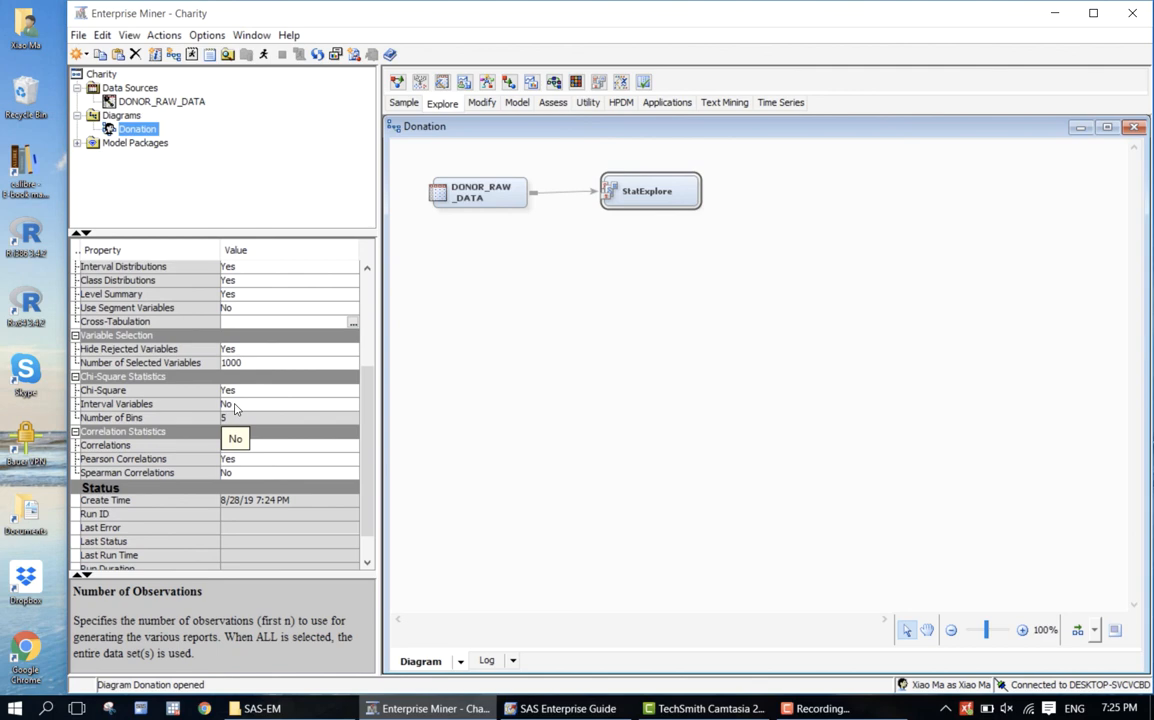
pyautogui.click(234, 405)
pyautogui.click(236, 405)
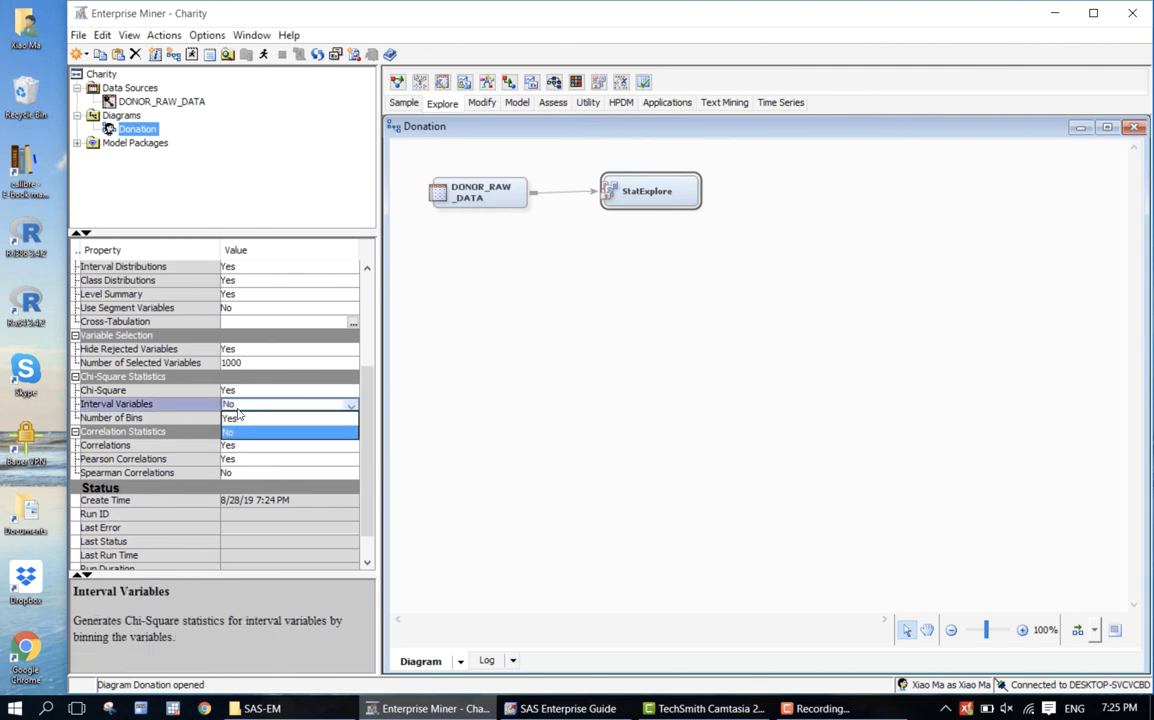
pyautogui.click(243, 422)
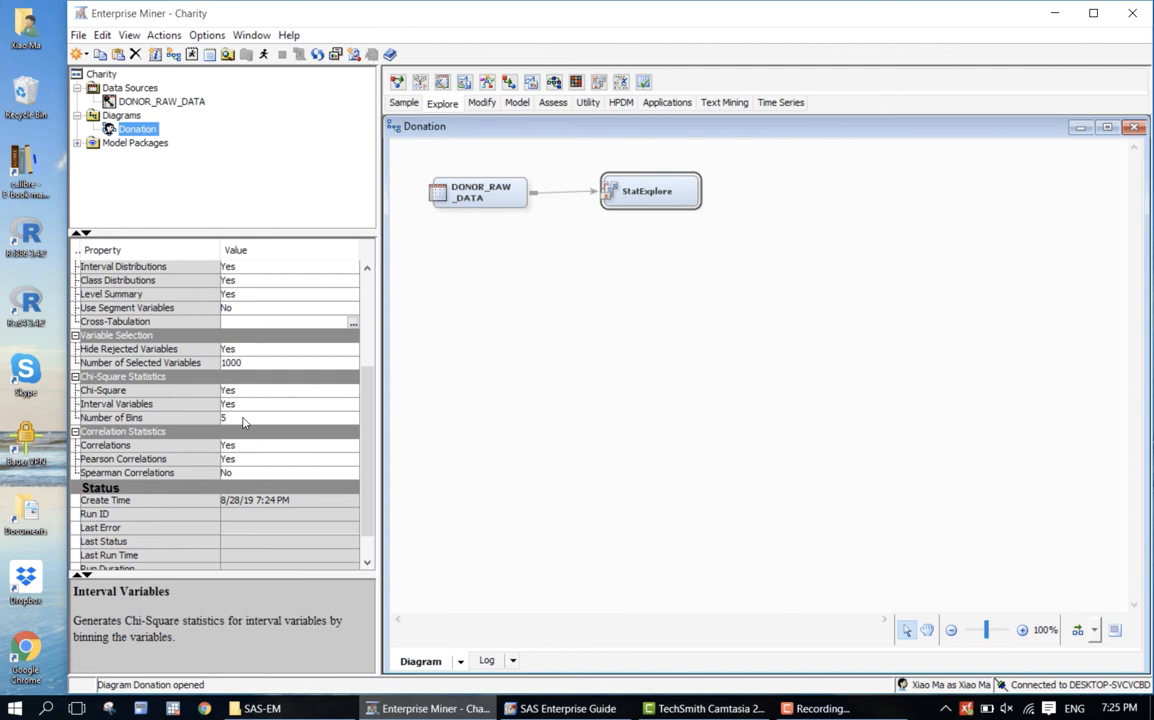
# - Run the diagram path through the StatExplore node and open its results
pyautogui.rightClick(666, 195)
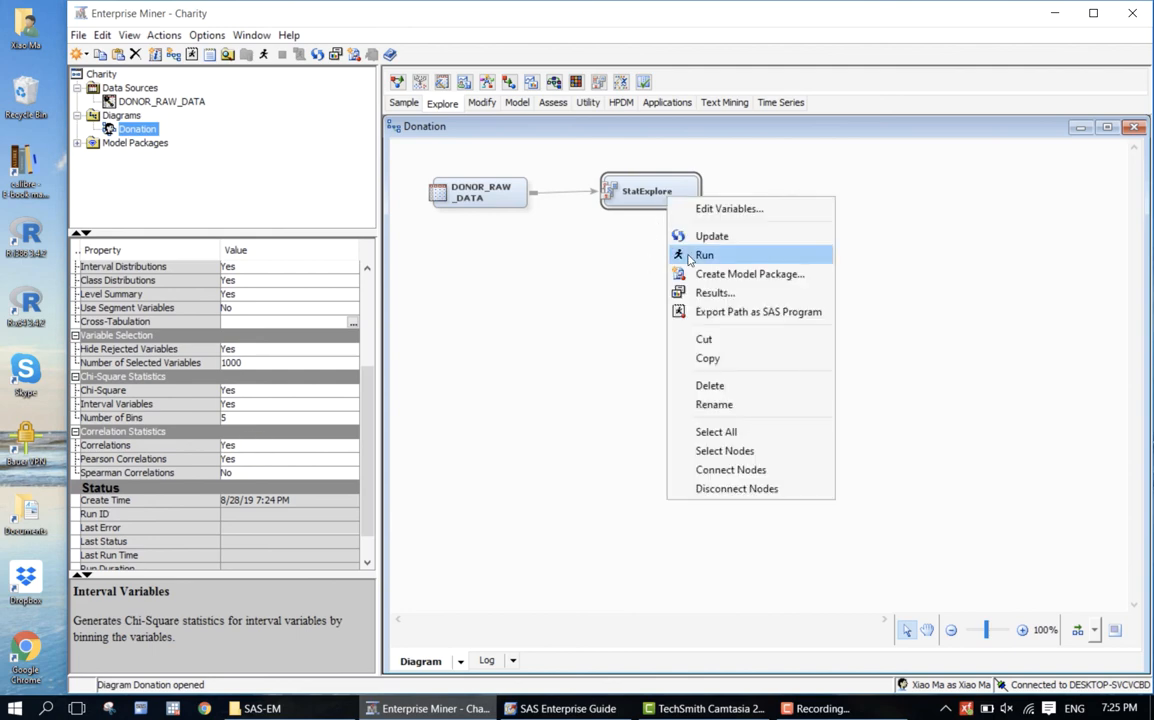
pyautogui.click(621, 268)
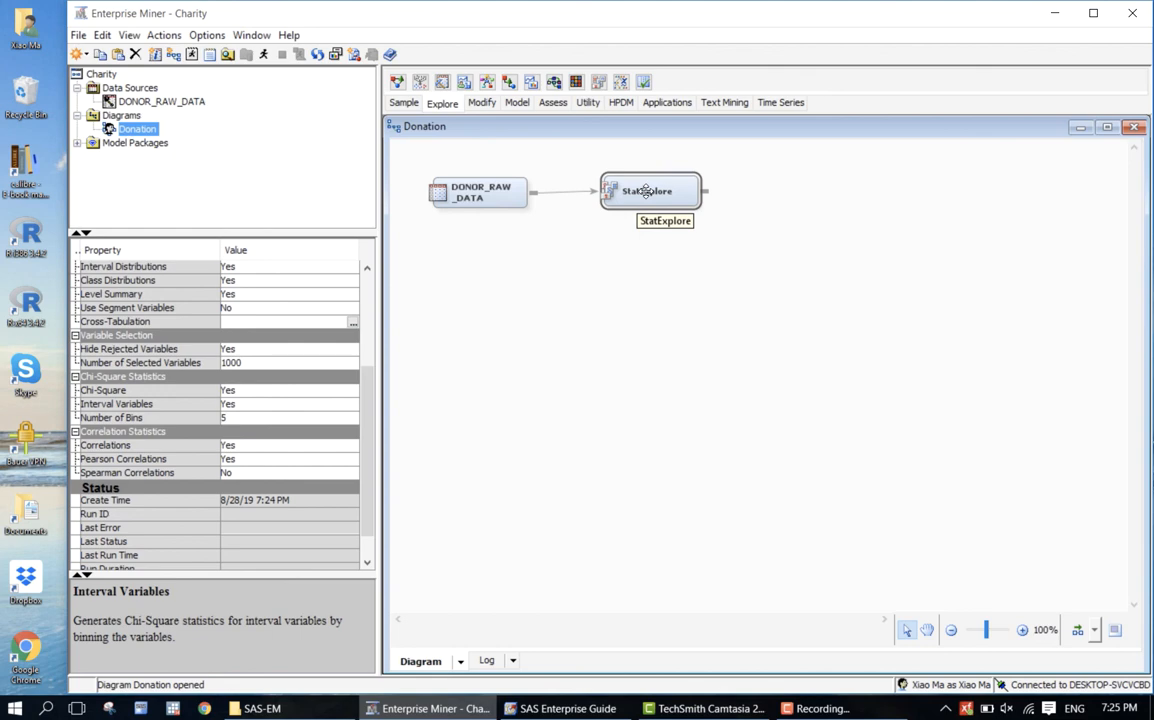
pyautogui.click(263, 56)
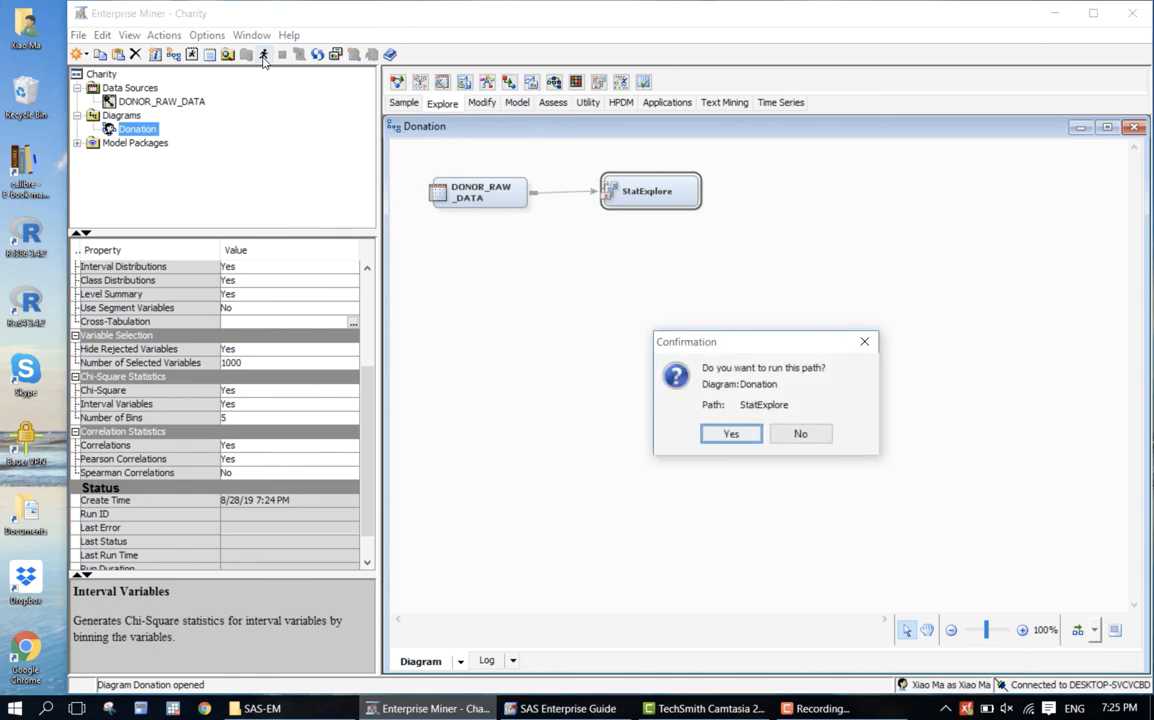
pyautogui.click(730, 436)
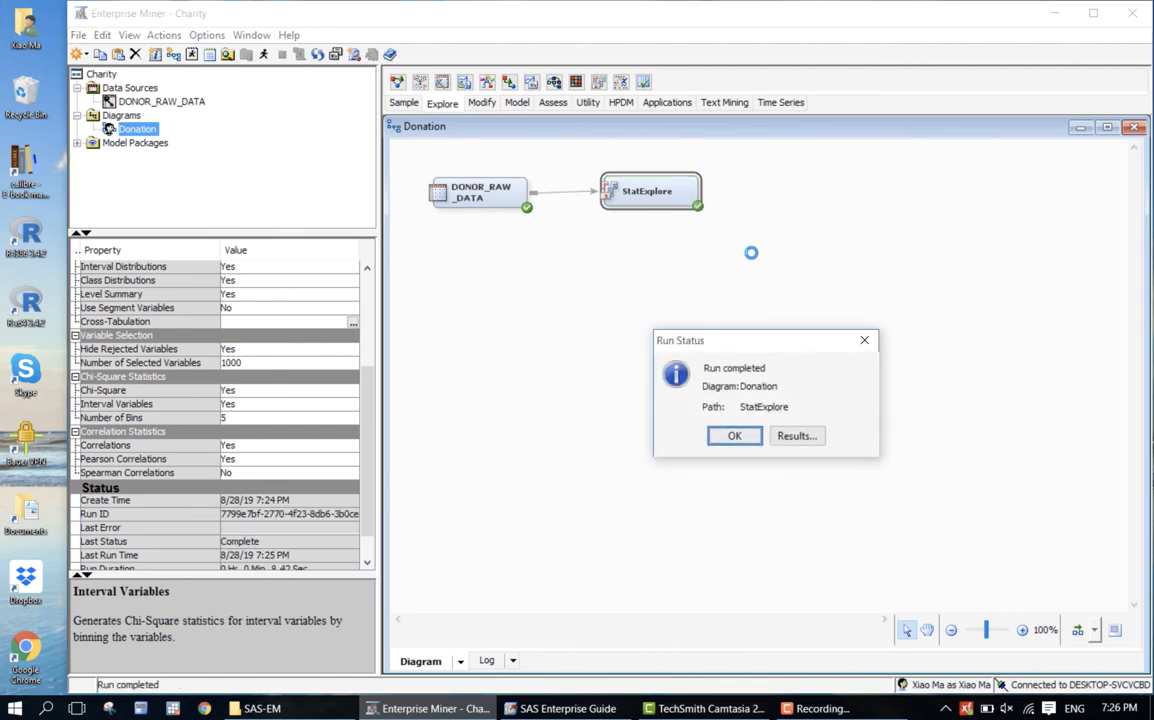
pyautogui.click(785, 437)
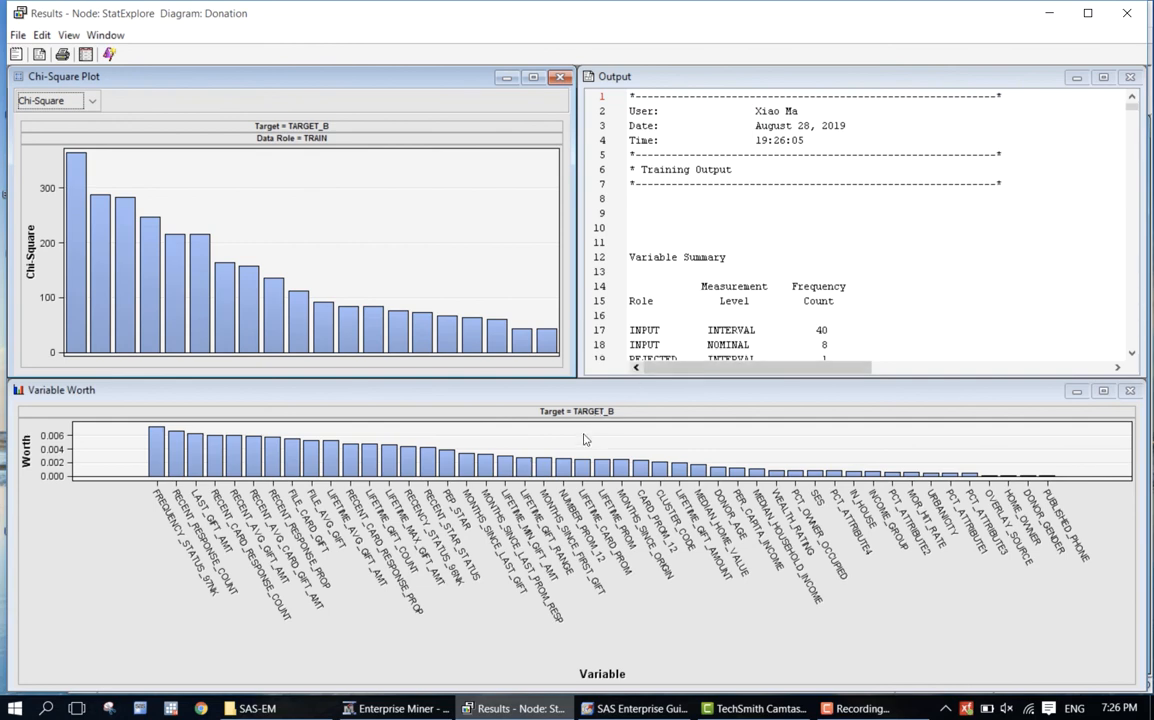
# - Examine the Variable Worth plot for TARGET_B at full size and restore the results layout
pyautogui.click(600, 391)
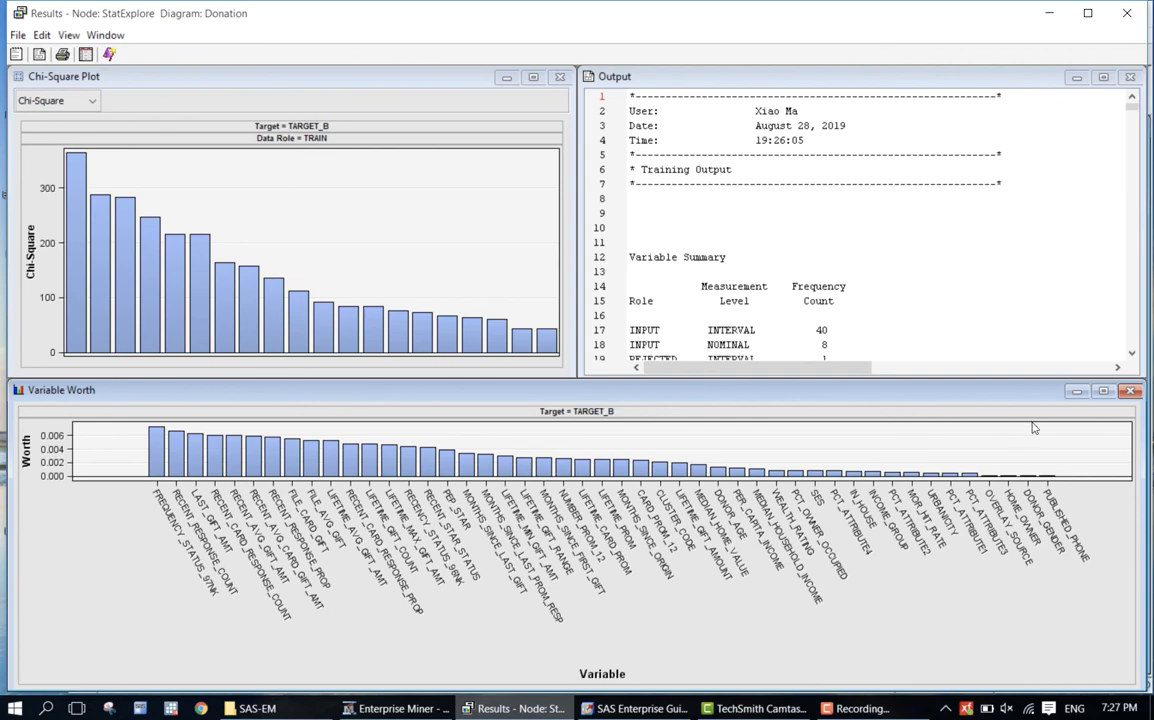
pyautogui.click(1104, 391)
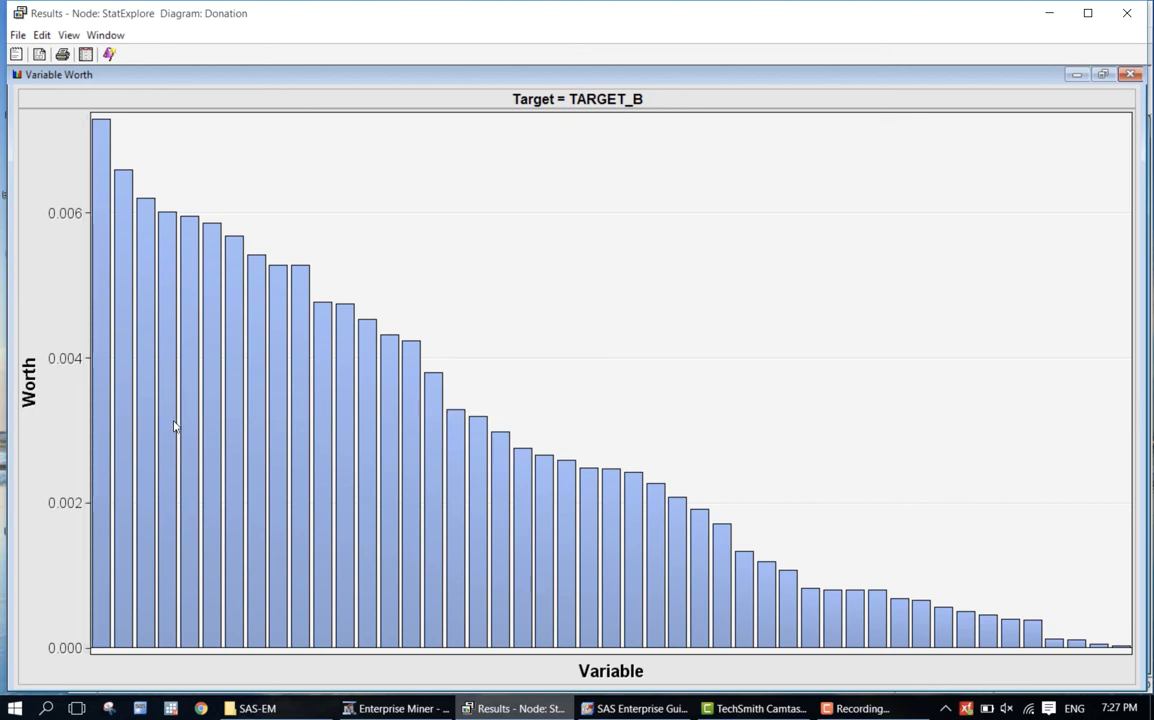
pyautogui.moveTo(174, 425)
pyautogui.moveTo(101, 157)
pyautogui.click(1101, 75)
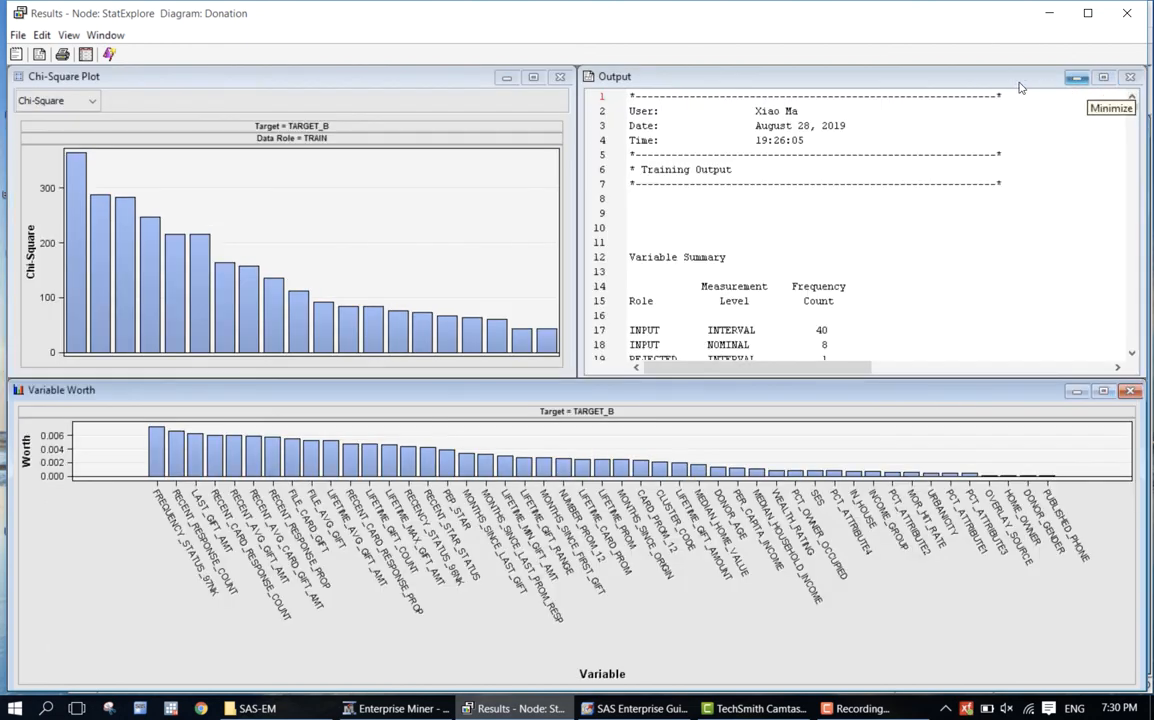
# - Examine the StatExplore output at full size, covering the summary statistics for class variables and interval variables, including missing counts
pyautogui.click(1102, 77)
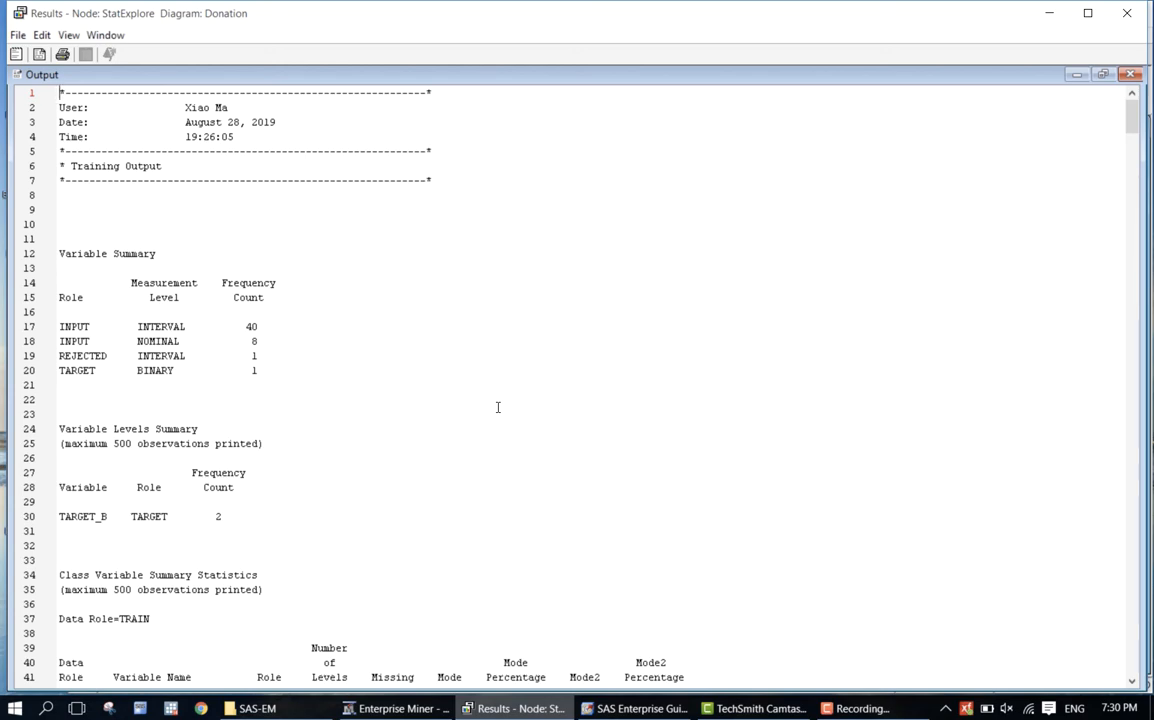
pyautogui.scroll(-9, 497, 407)
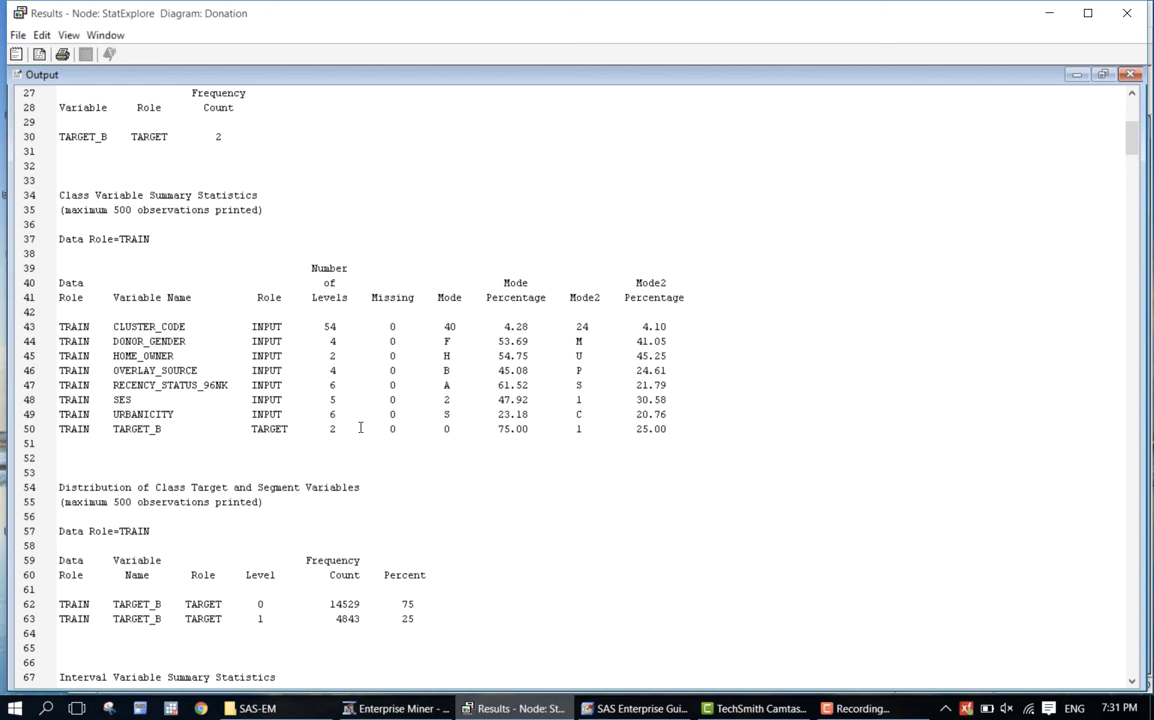
pyautogui.scroll(-12, 360, 428)
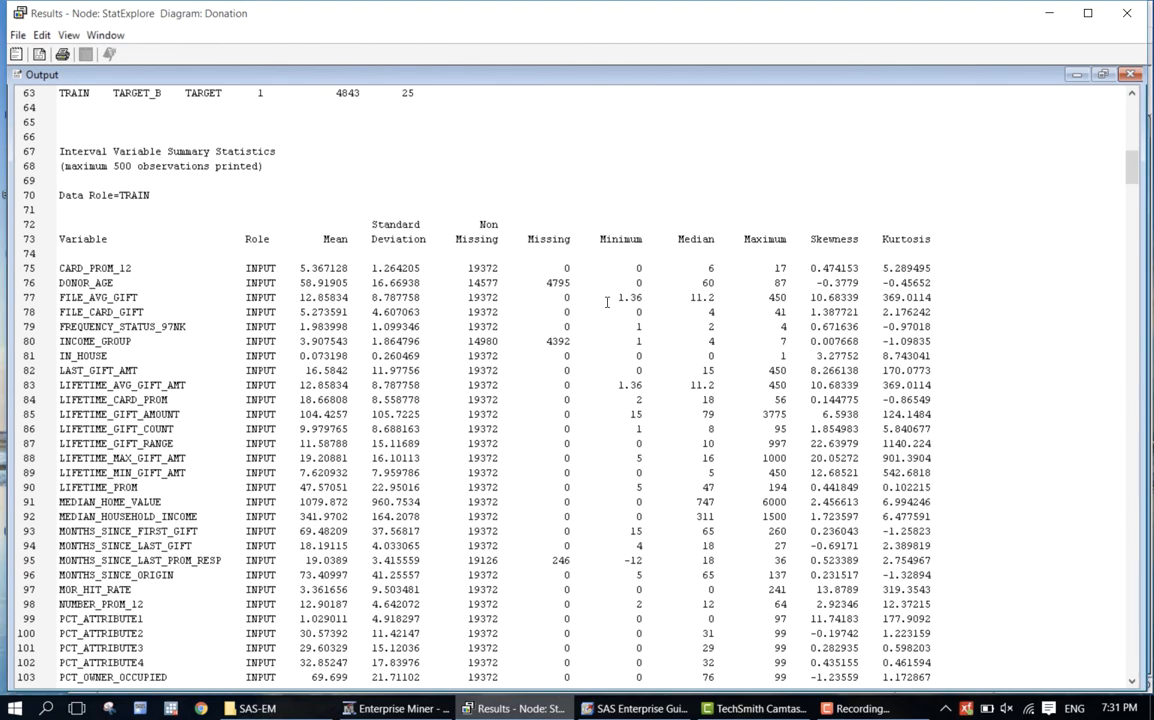
pyautogui.scroll(-6, 606, 302)
pyautogui.scroll(3, 606, 302)
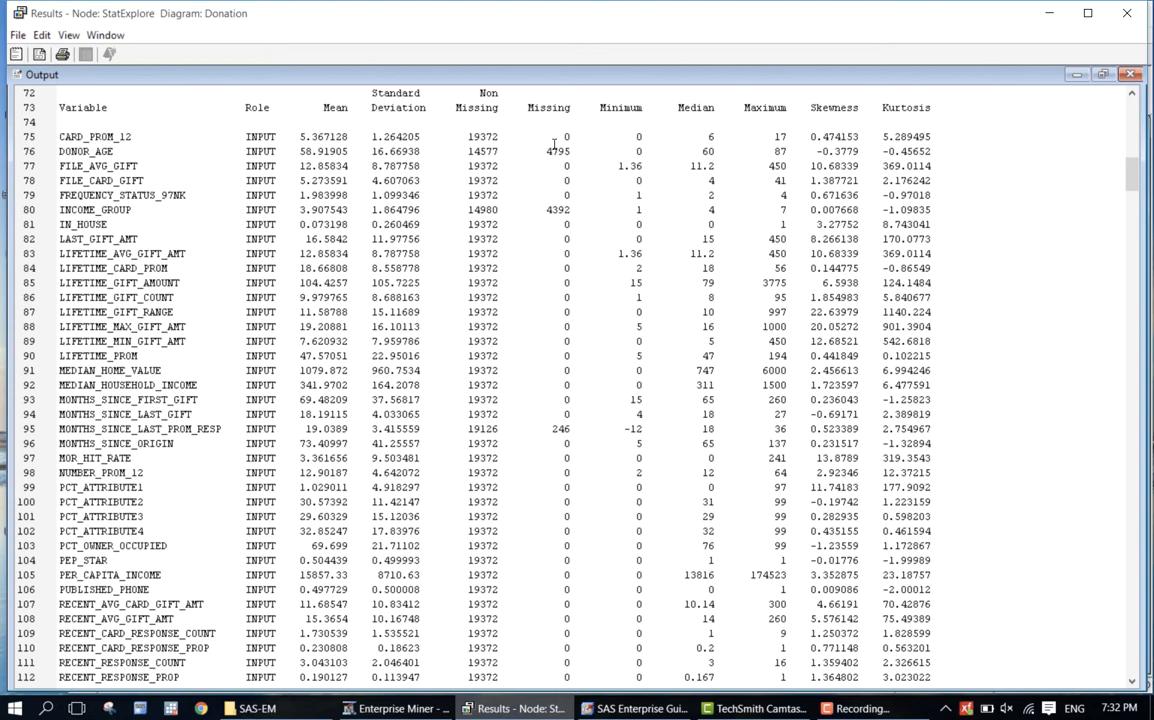
pyautogui.scroll(-4, 593, 384)
pyautogui.scroll(4, 593, 384)
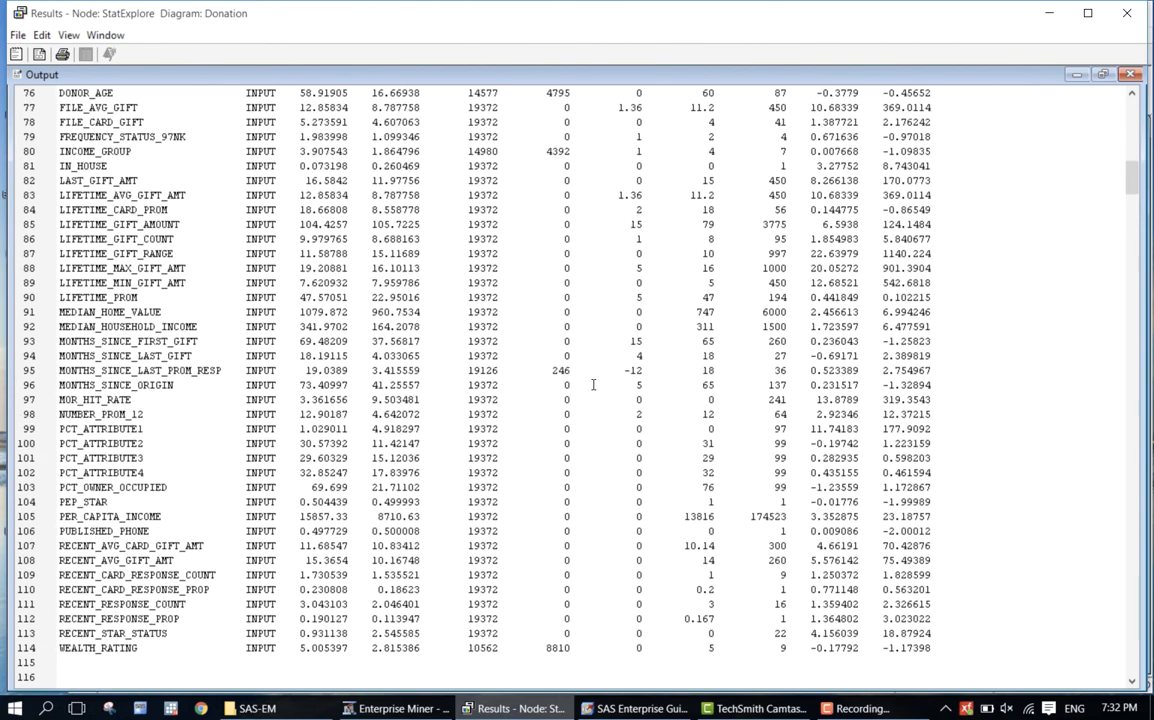
pyautogui.scroll(-1, 593, 384)
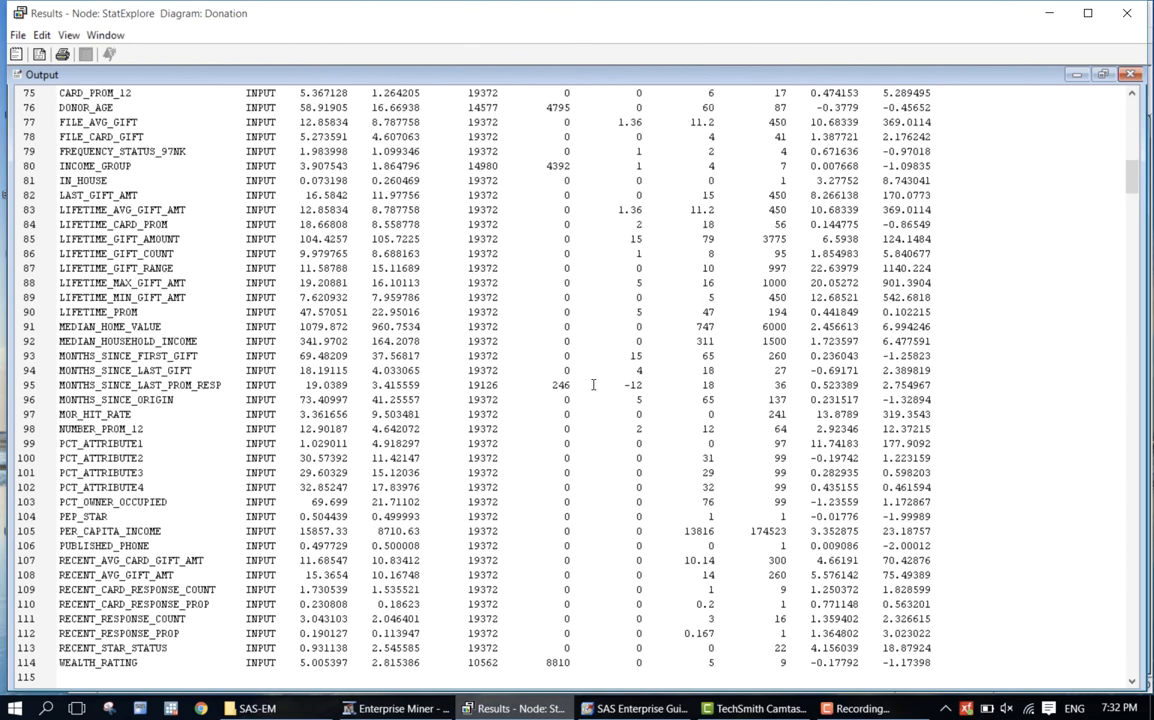
pyautogui.scroll(-3, 593, 384)
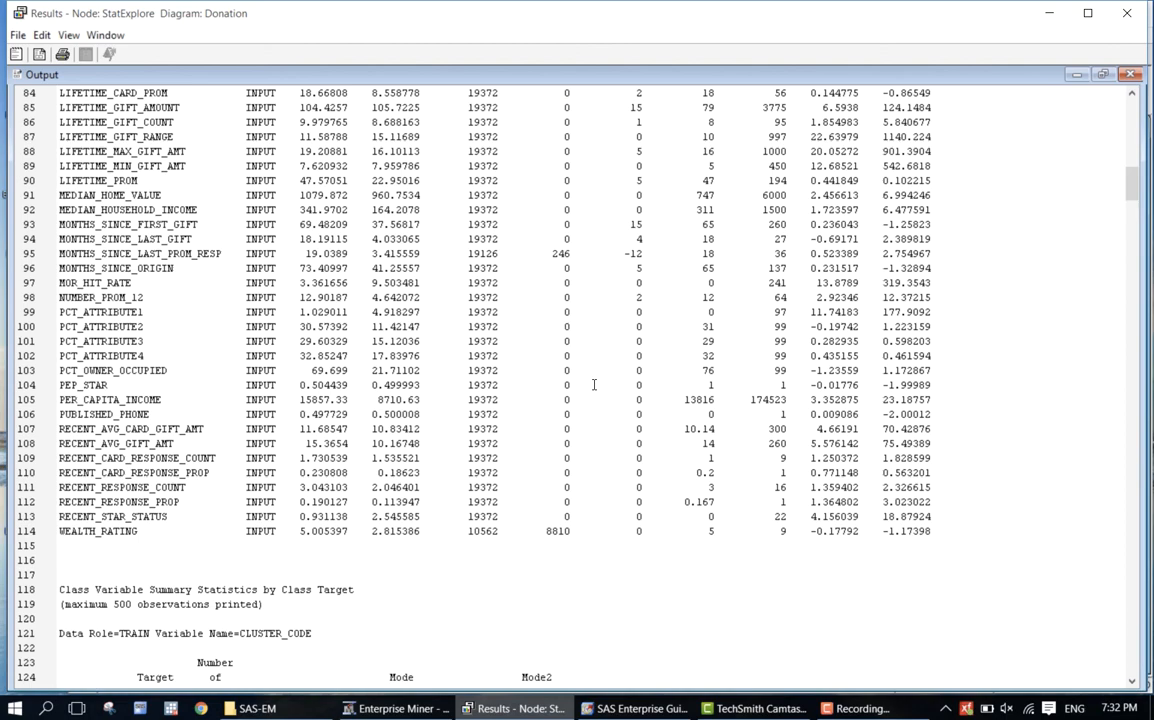
# - Review the class and interval statistics by TARGET_B level and the chi-square table, and restore the results layout
pyautogui.scroll(-12, 594, 442)
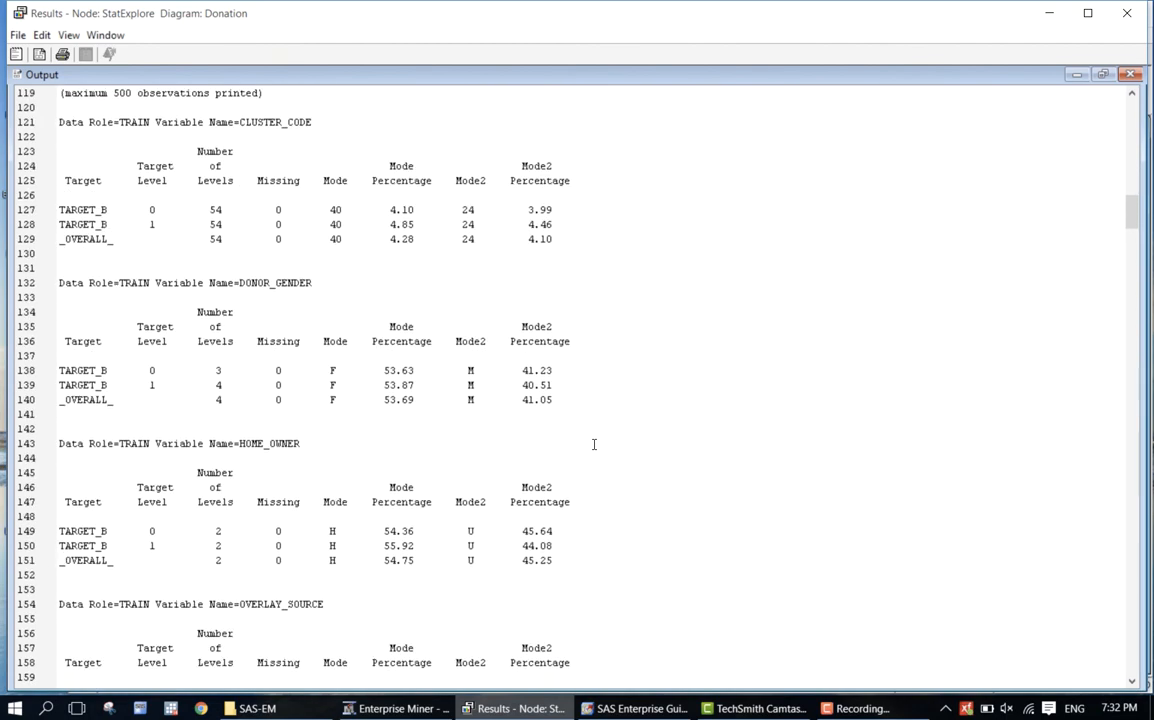
pyautogui.scroll(-3, 593, 444)
pyautogui.scroll(3, 593, 444)
pyautogui.scroll(-5, 593, 444)
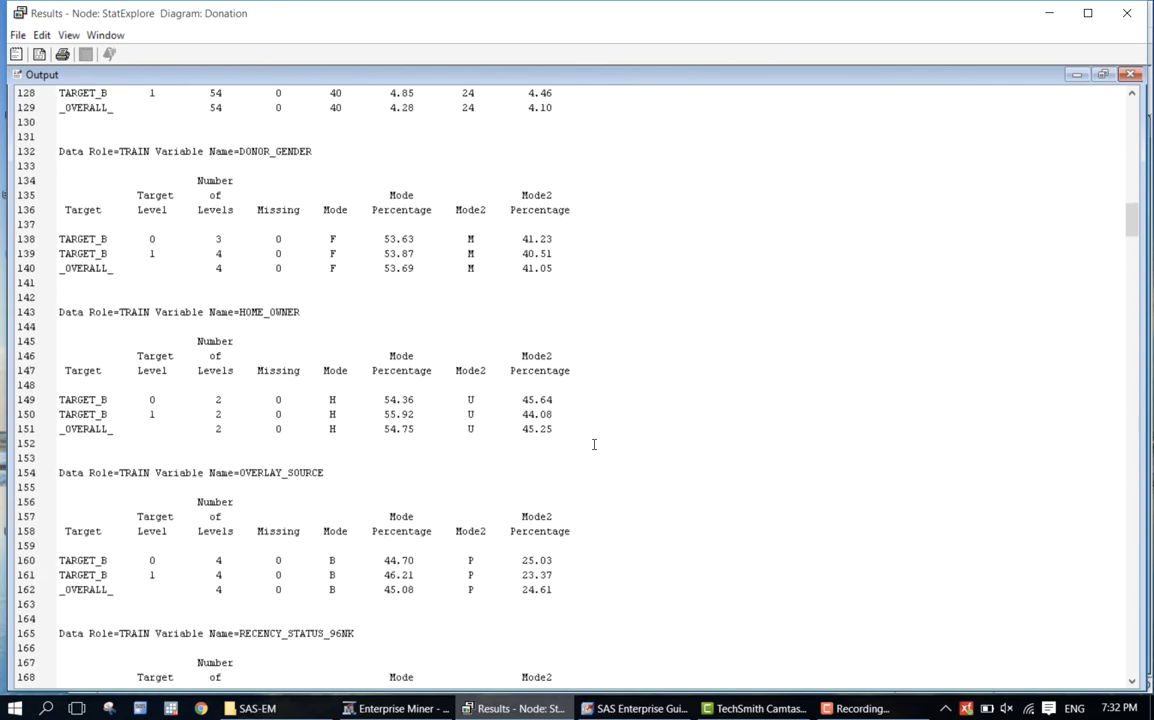
pyautogui.scroll(-4, 594, 444)
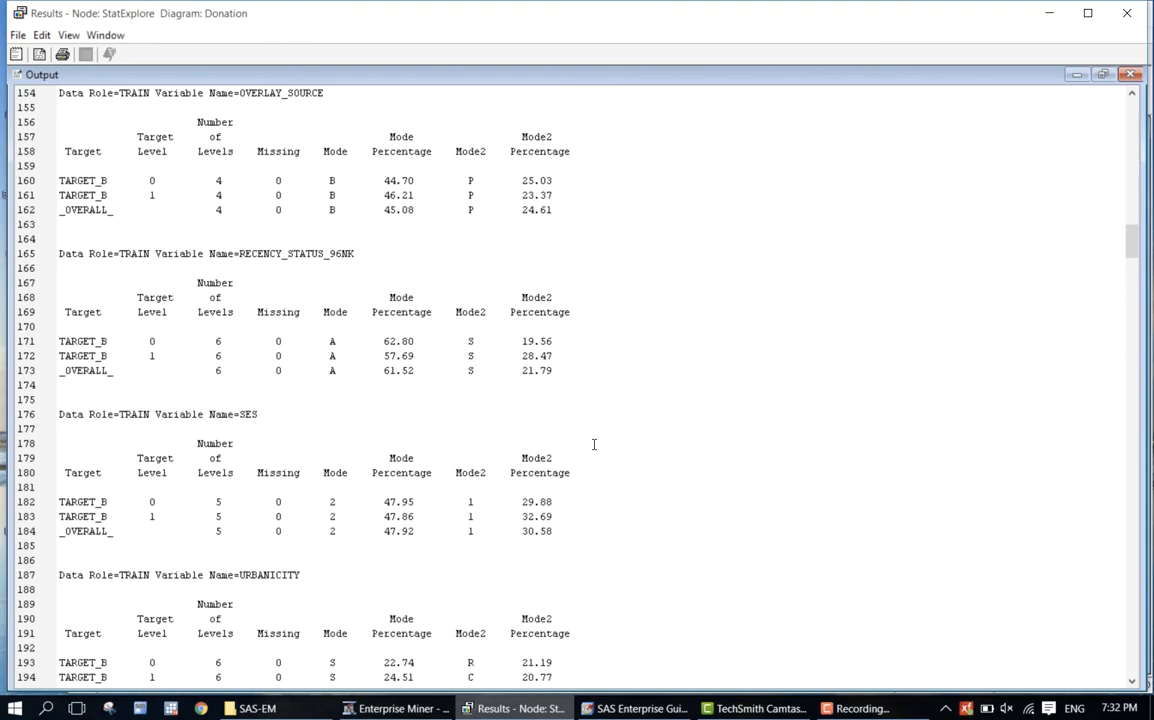
pyautogui.scroll(-20, 594, 444)
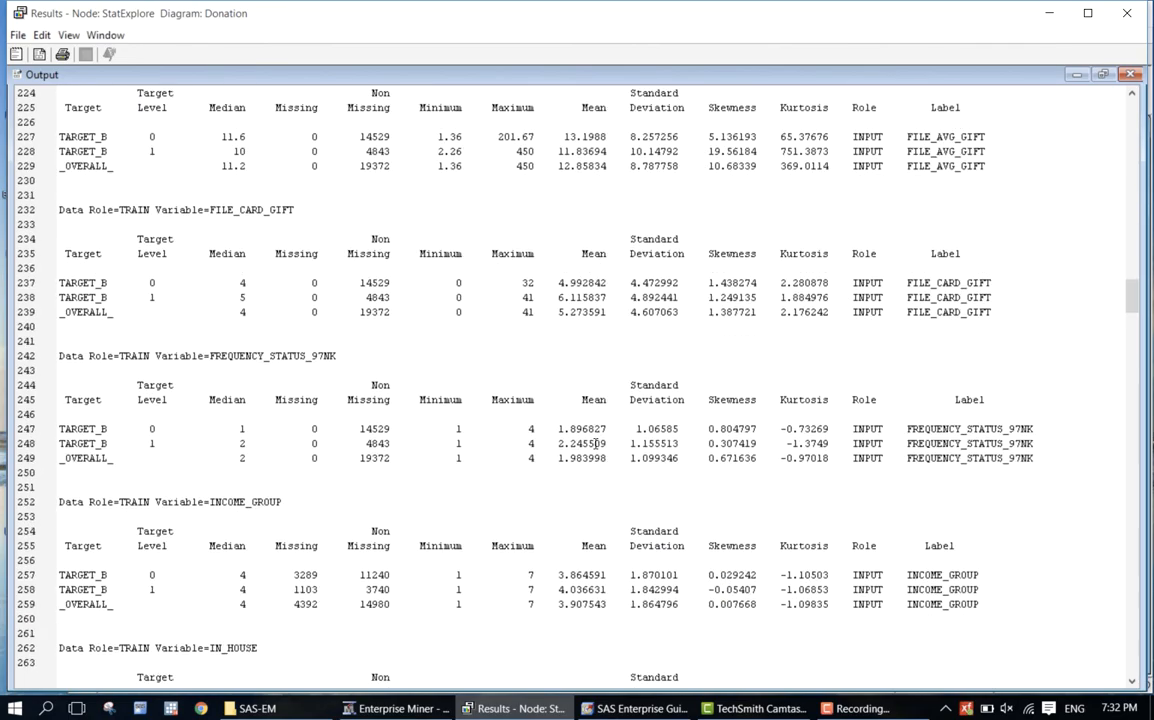
pyautogui.scroll(-12, 594, 444)
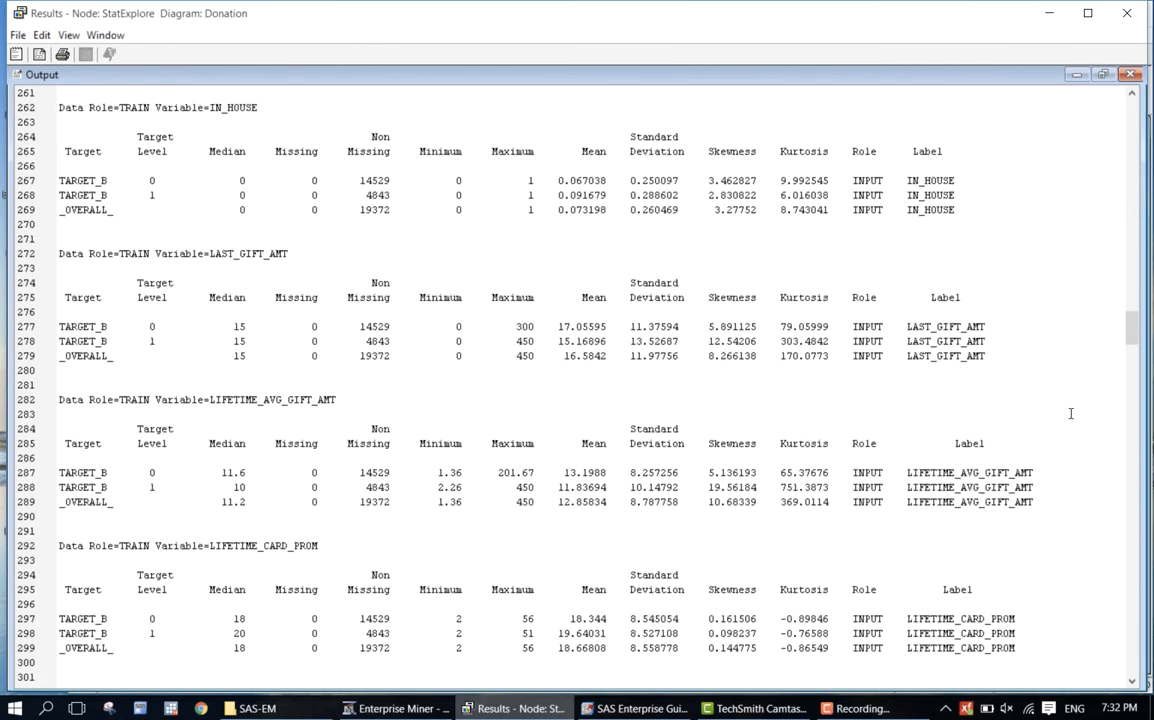
pyautogui.click(1133, 496)
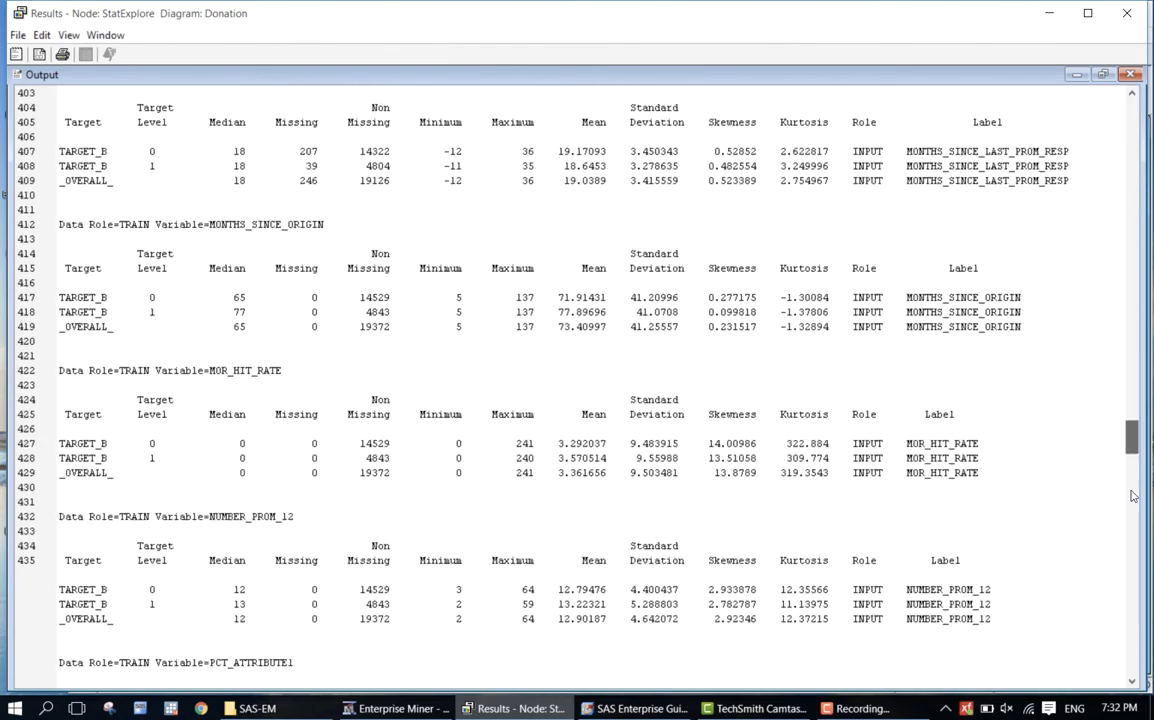
pyautogui.moveTo(1133, 496); pyautogui.dragTo(1130, 612)
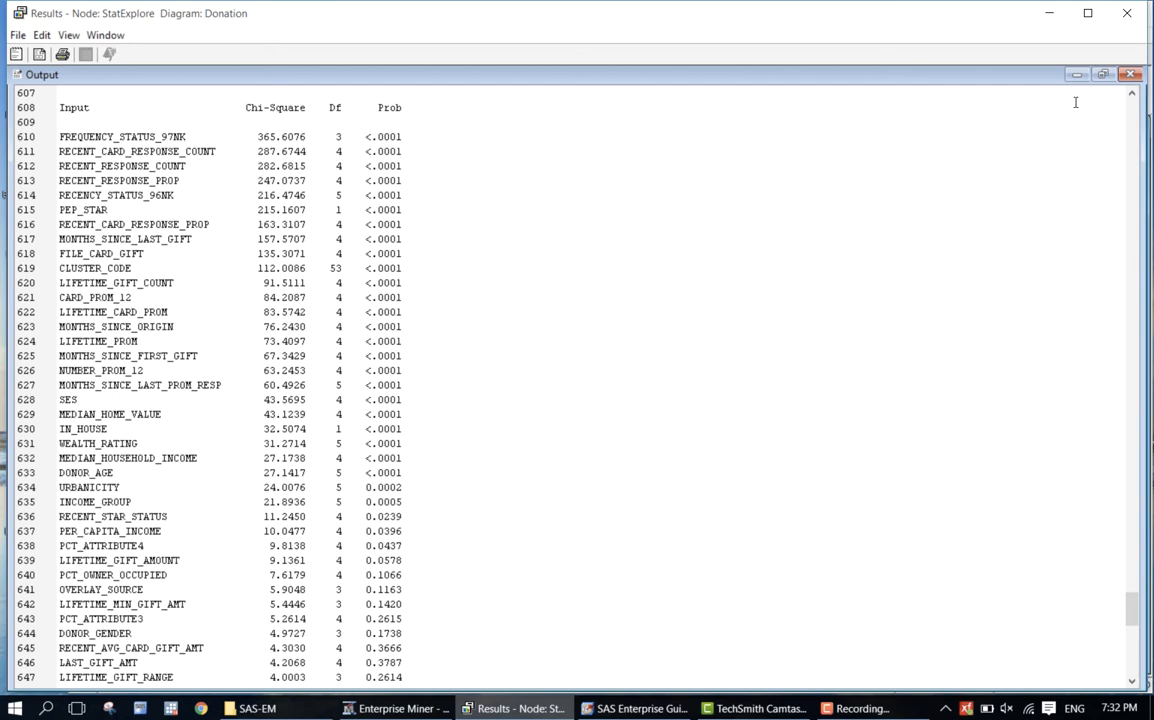
pyautogui.click(1103, 75)
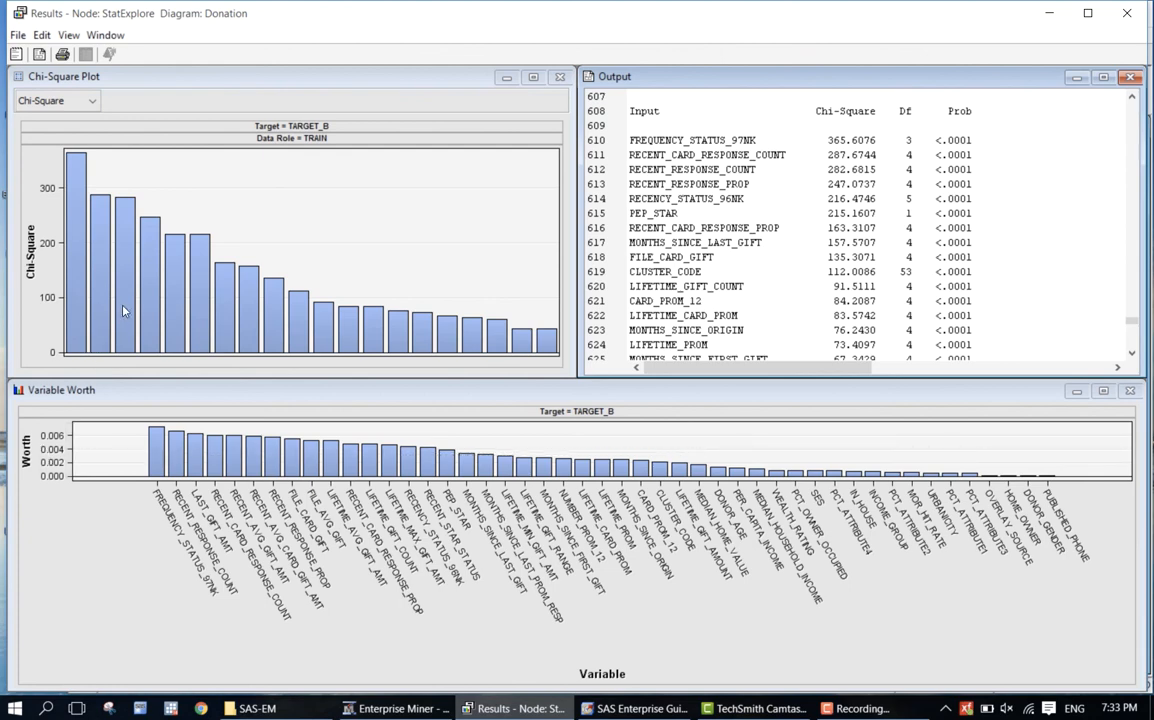
# - Compare FREQUENCY_STATUS_97NK in the Chi-Square and Variable Worth plots, and close the StatExplore results
pyautogui.moveTo(80, 184)
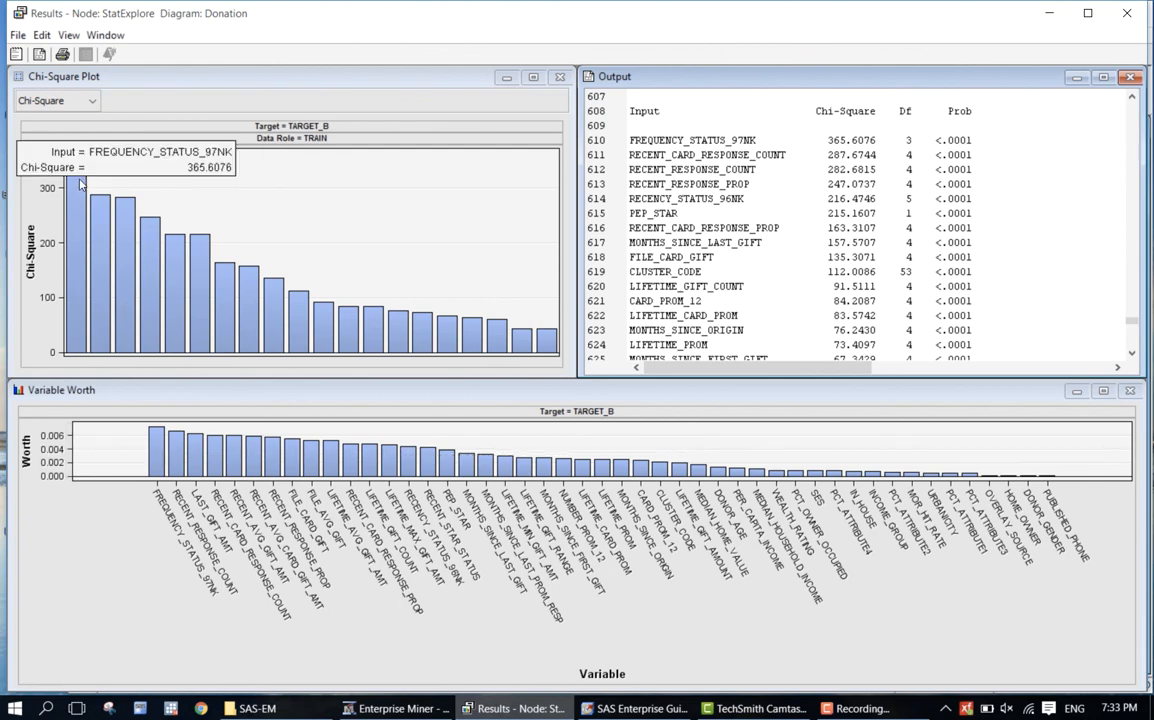
pyautogui.moveTo(156, 455)
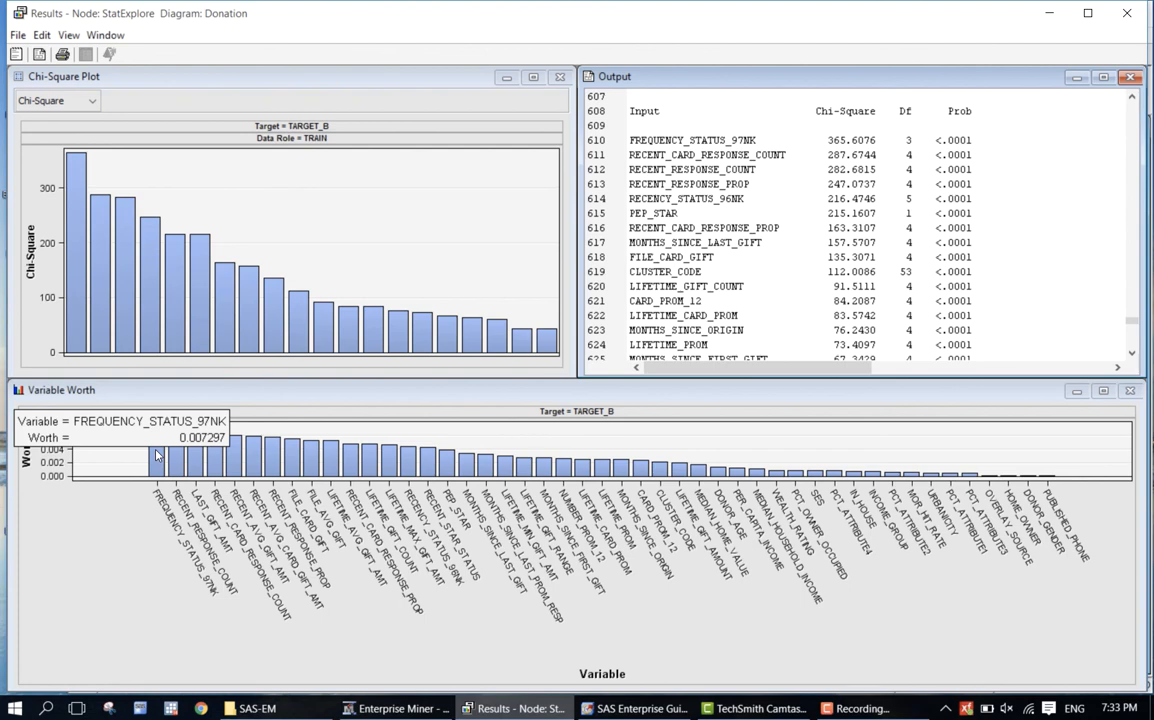
pyautogui.moveTo(73, 265)
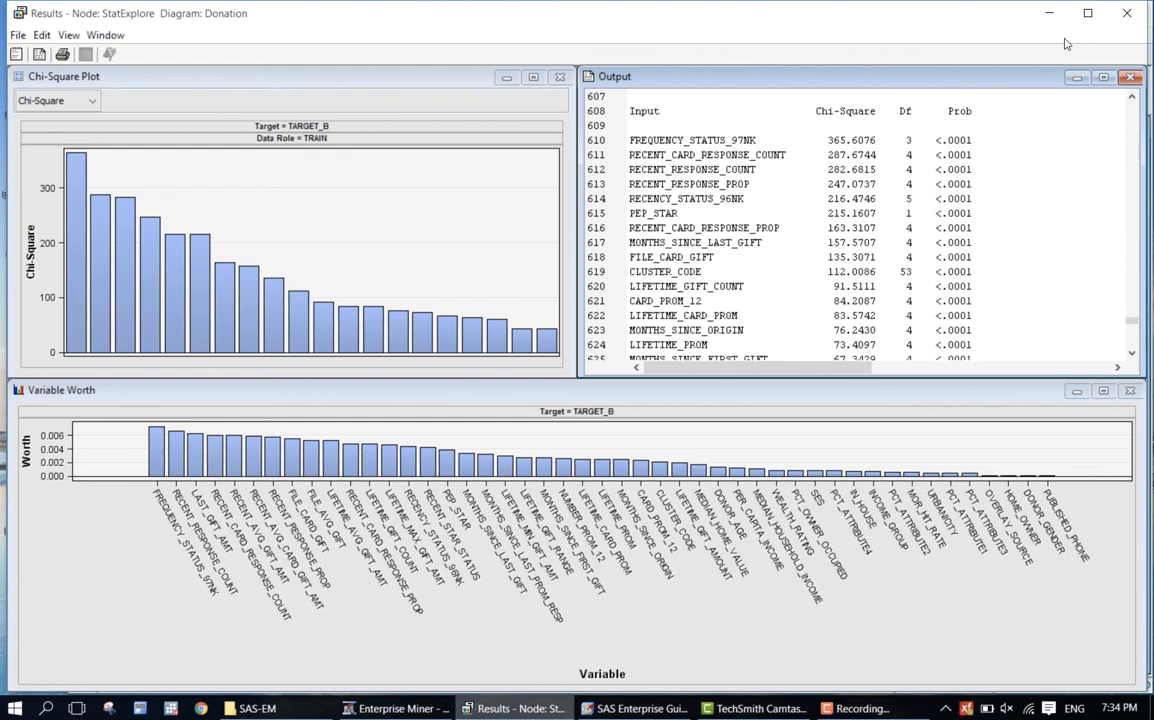
pyautogui.click(1127, 13)
# - Add a Data Partition node beside StatExplore in the Donation diagram and connect StatExplore to it
pyautogui.click(805, 308)
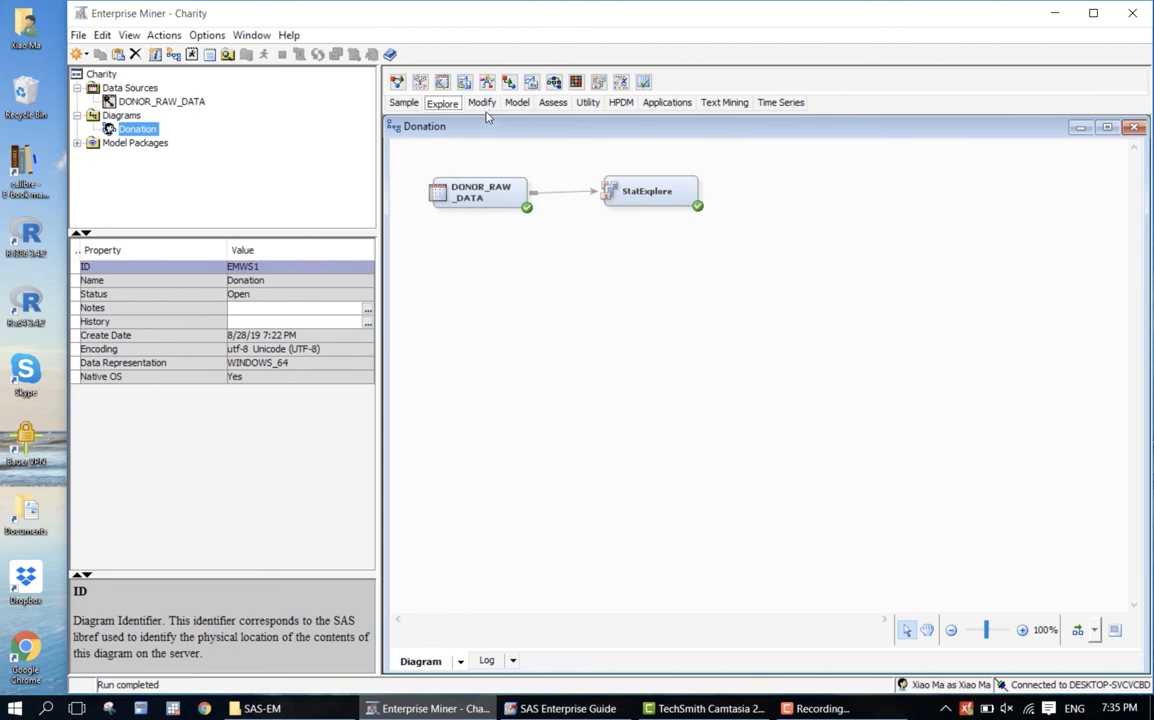
pyautogui.click(404, 105)
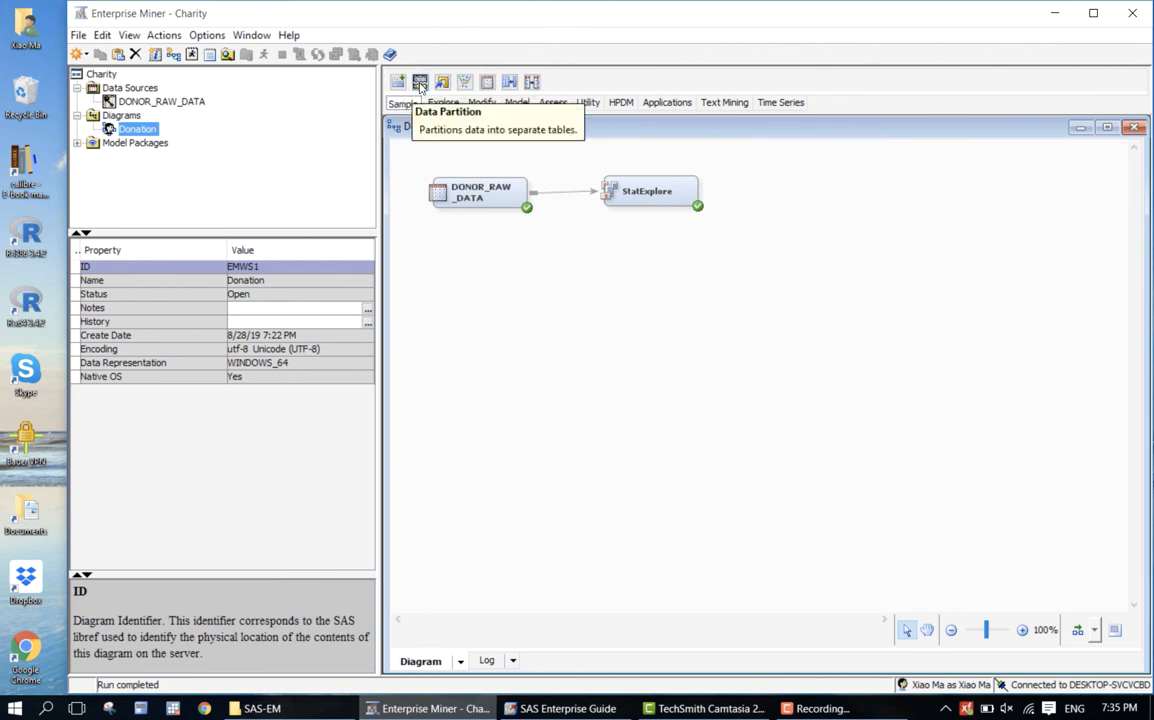
pyautogui.moveTo(420, 85); pyautogui.dragTo(785, 195)
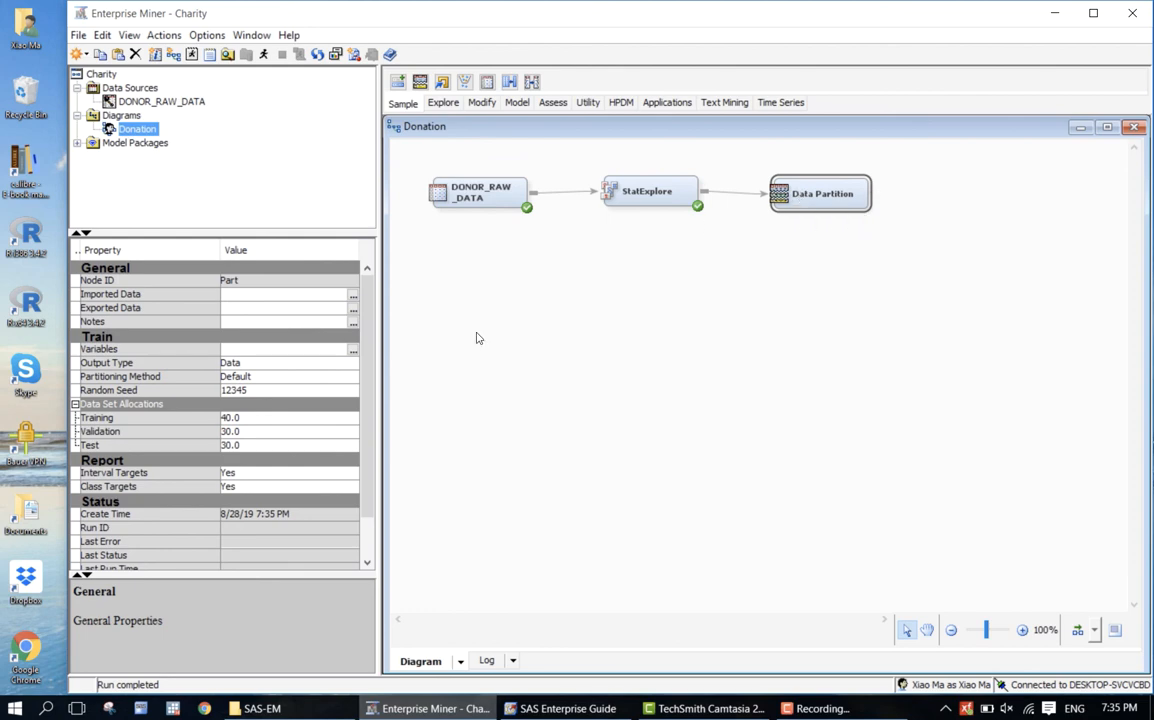
# - Set the Data Partition node's data set allocations to Training 50, Validation 50 and Test 0
pyautogui.click(320, 418)
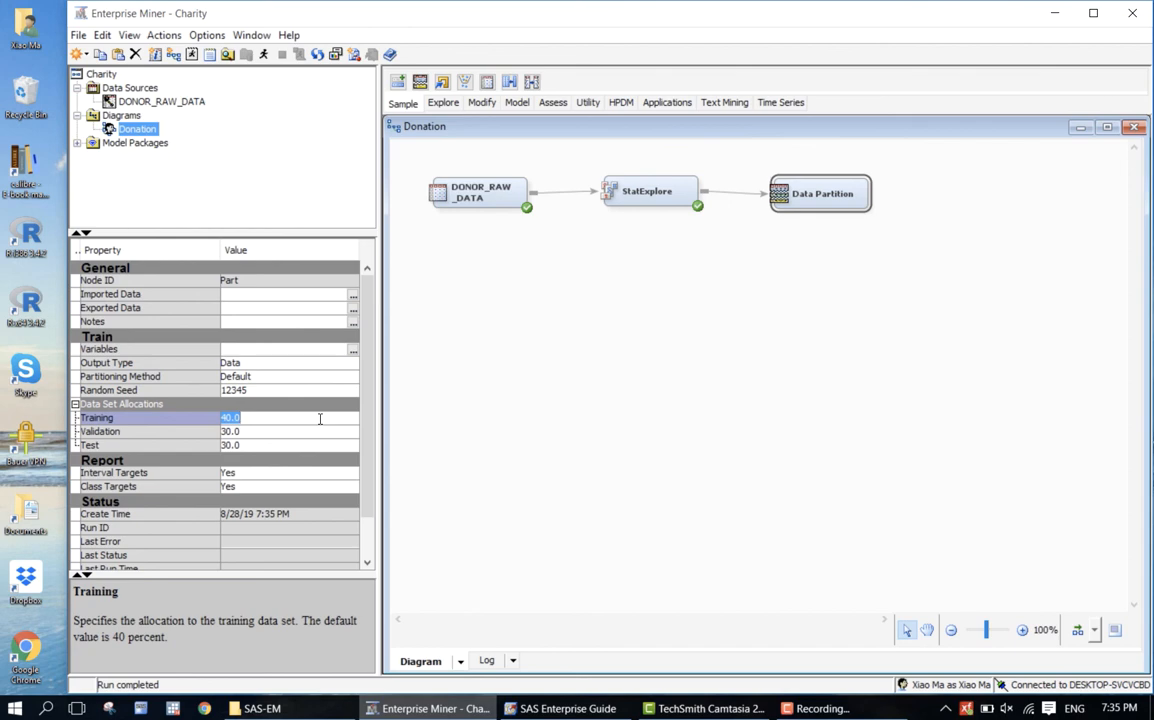
pyautogui.write('50')
pyautogui.press('Return')
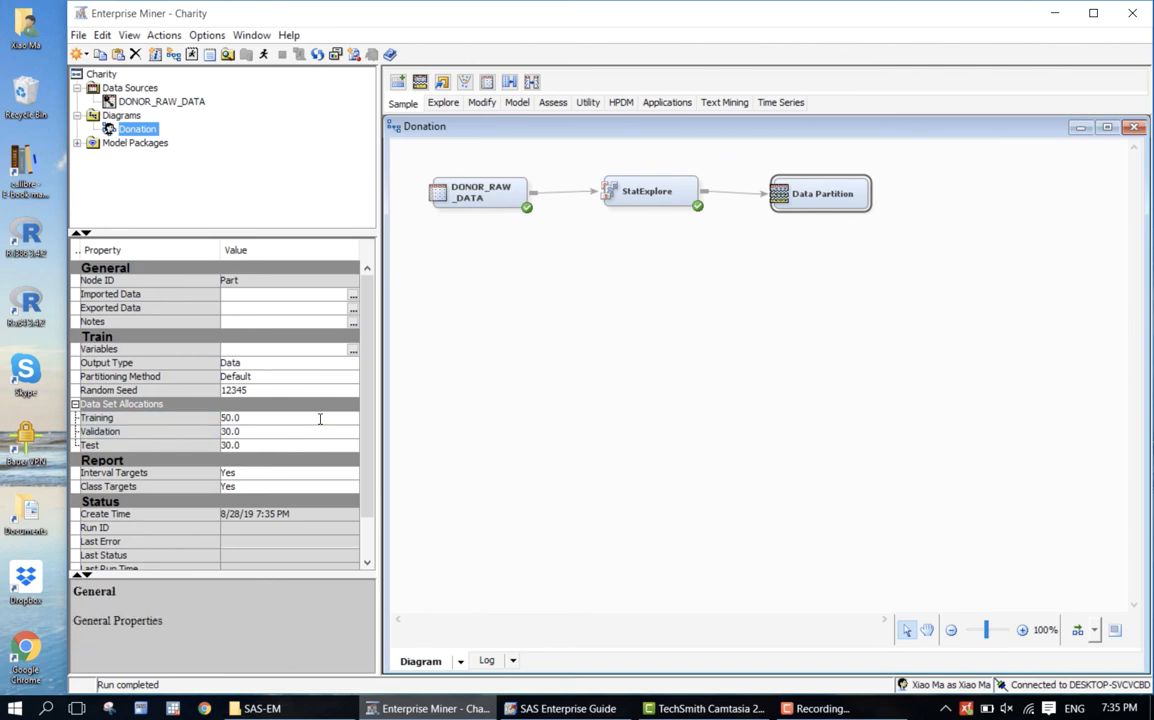
pyautogui.click(278, 445)
pyautogui.click(270, 431)
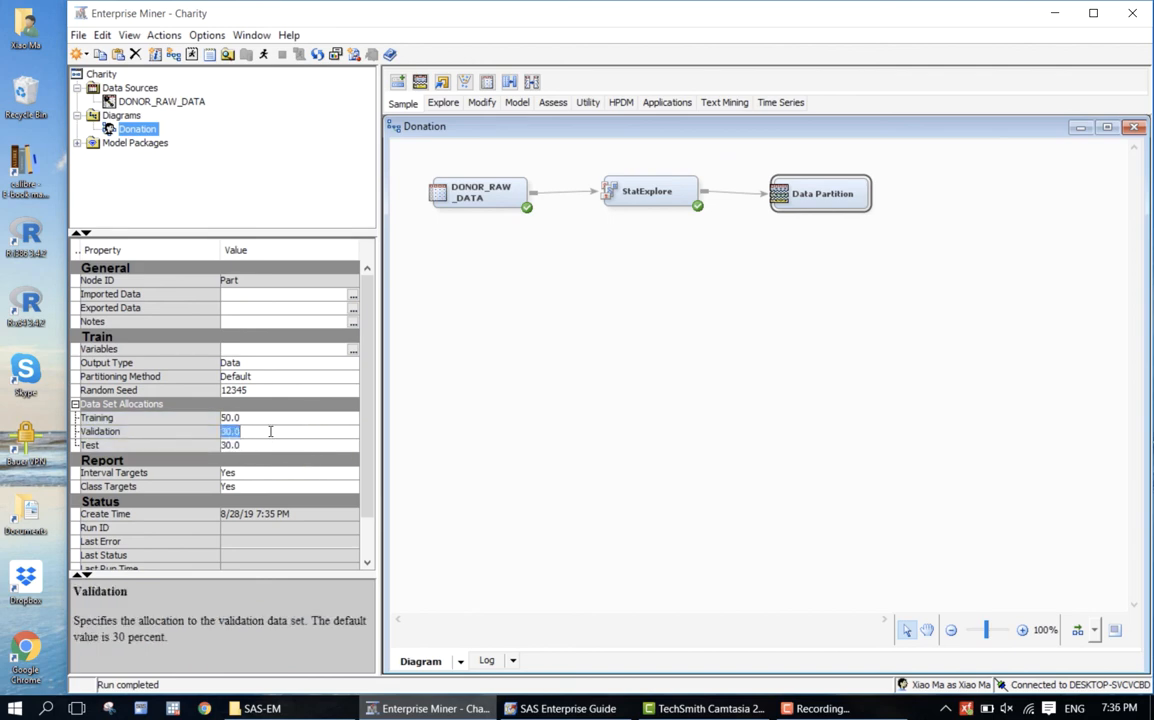
pyautogui.write('50')
pyautogui.click(248, 445)
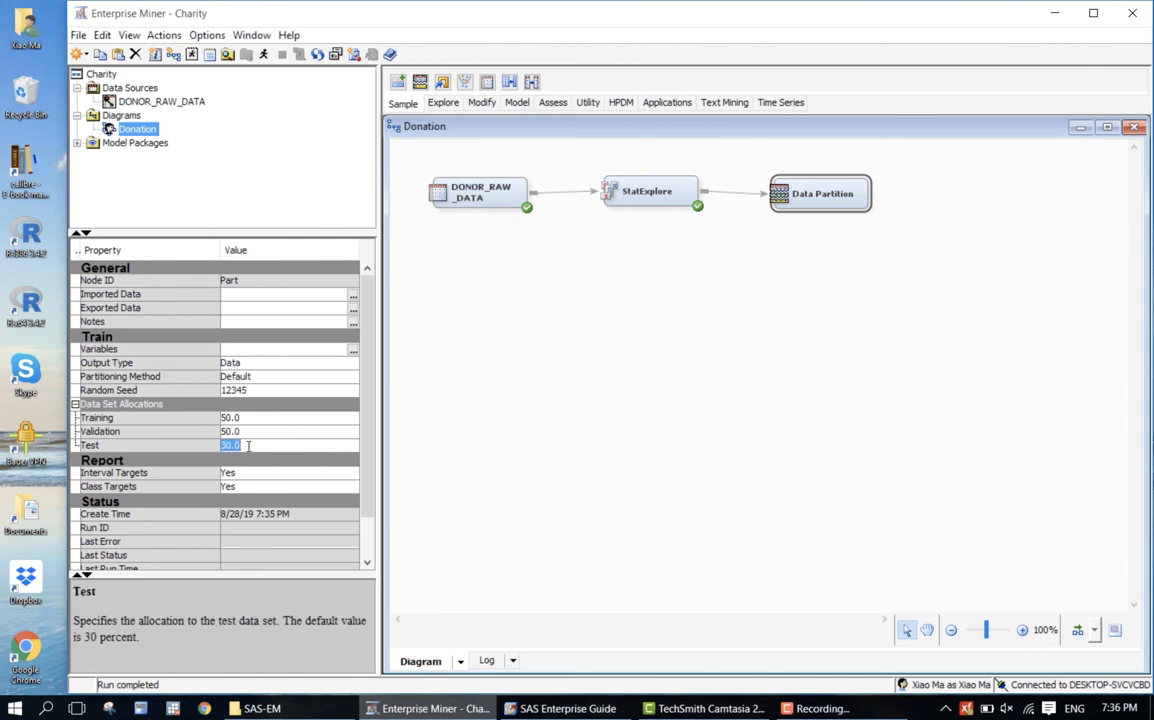
pyautogui.write('0')
pyautogui.press('Return')
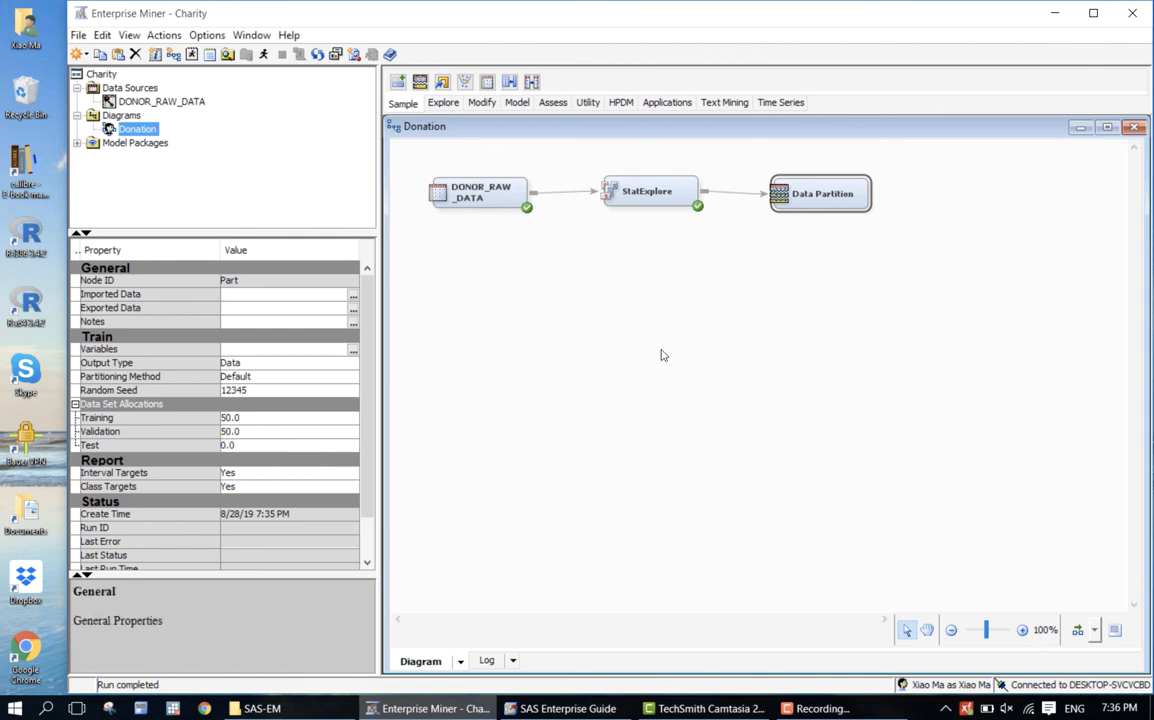
# - Run the diagram path through the Data Partition node and open its results
pyautogui.rightClick(815, 201)
pyautogui.click(822, 260)
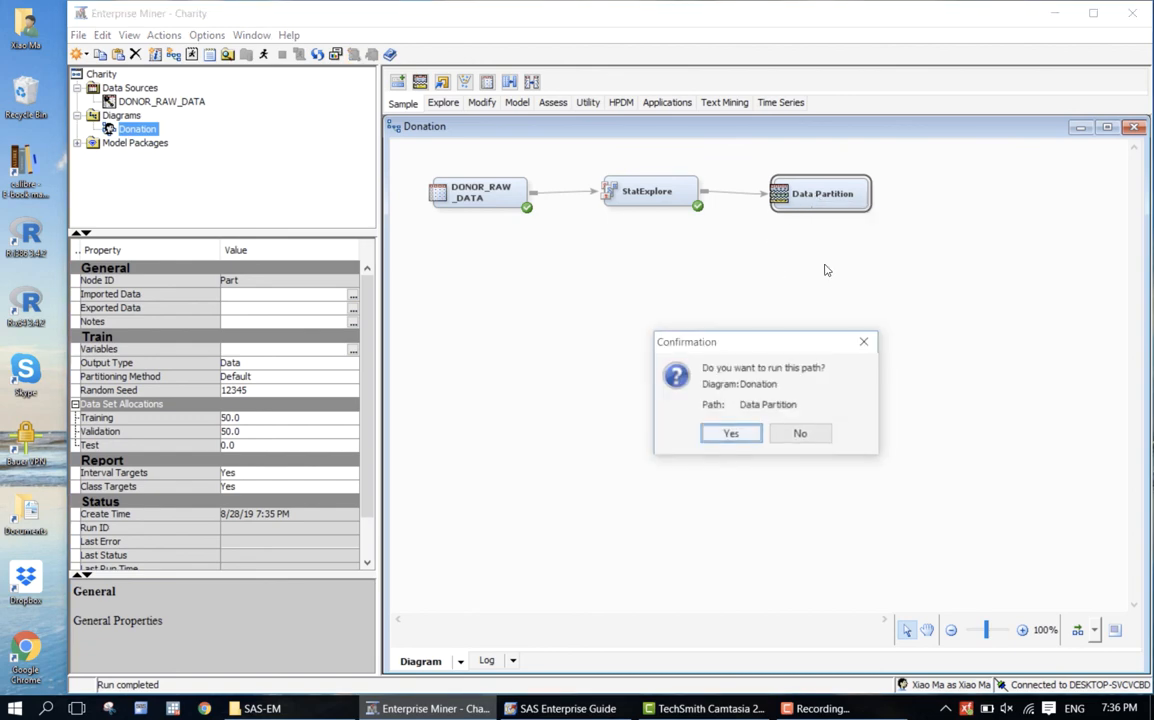
pyautogui.click(731, 433)
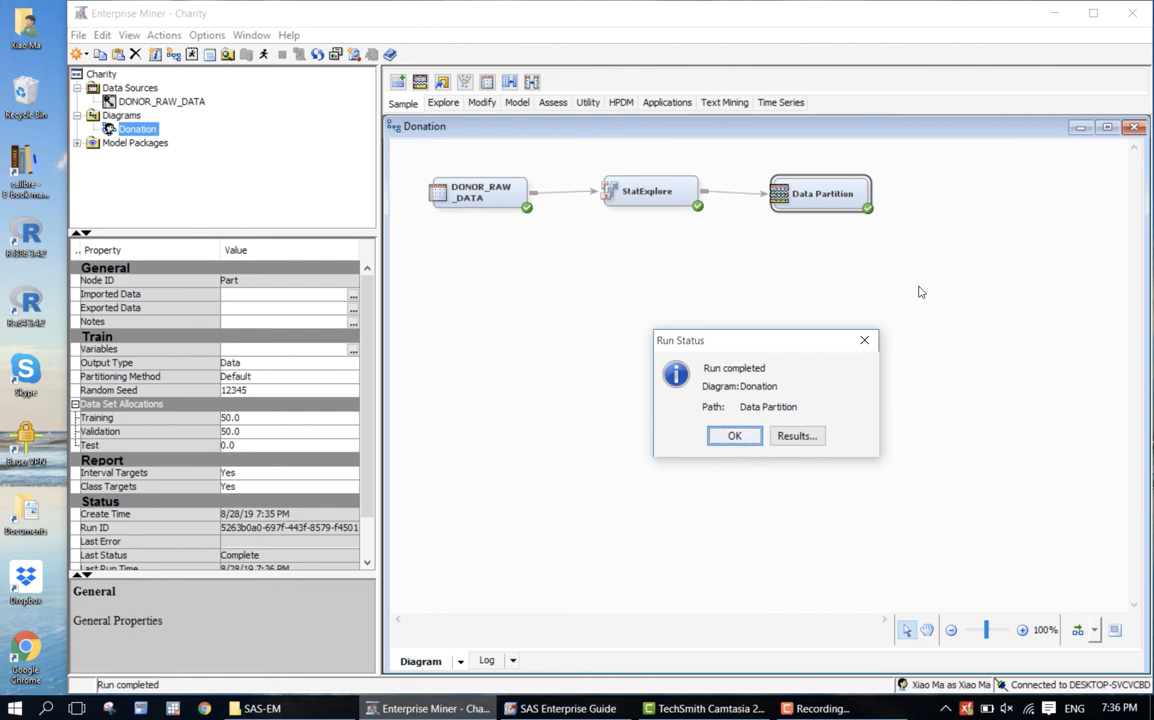
pyautogui.click(798, 437)
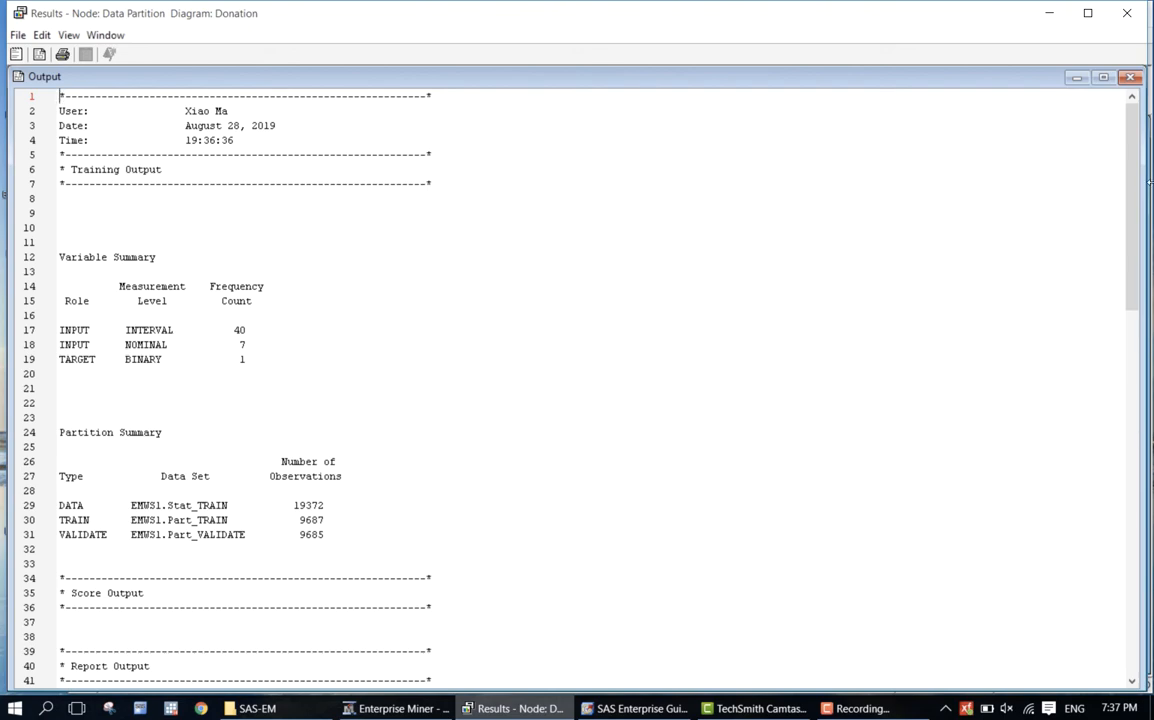
# - Review the TARGET_B class summary statistics for the full, training and validation data, and close the Data Partition results
pyautogui.moveTo(1132, 210); pyautogui.dragTo(1038, 407)
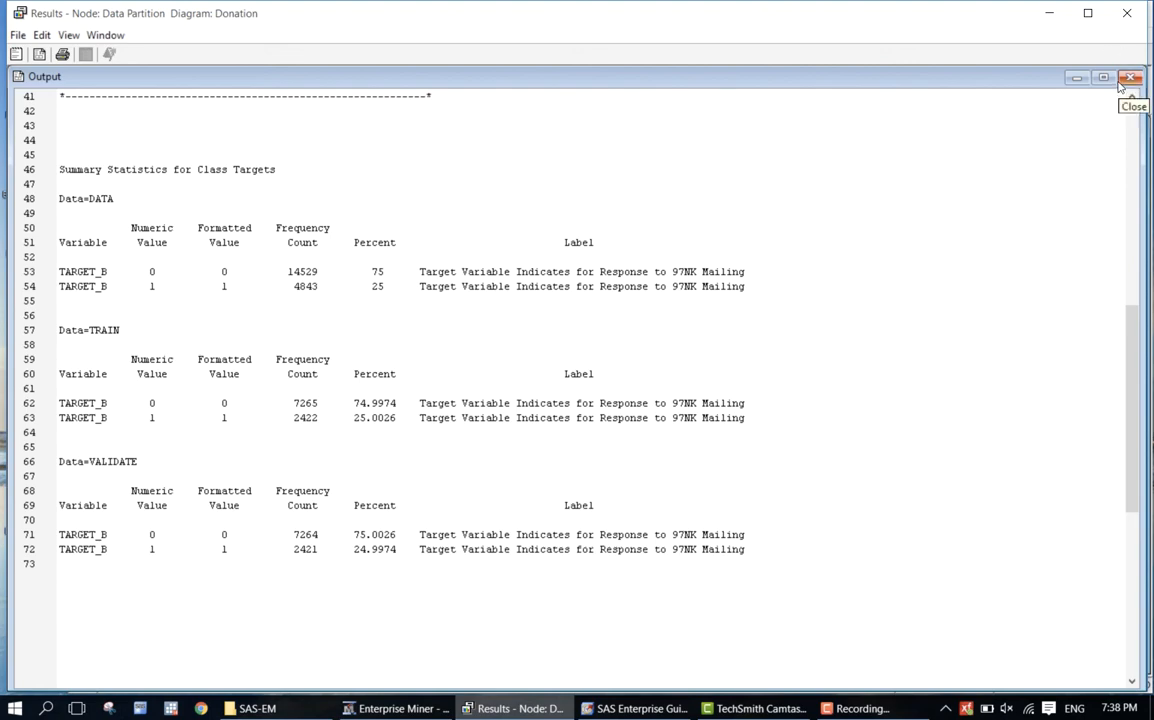
pyautogui.click(1130, 77)
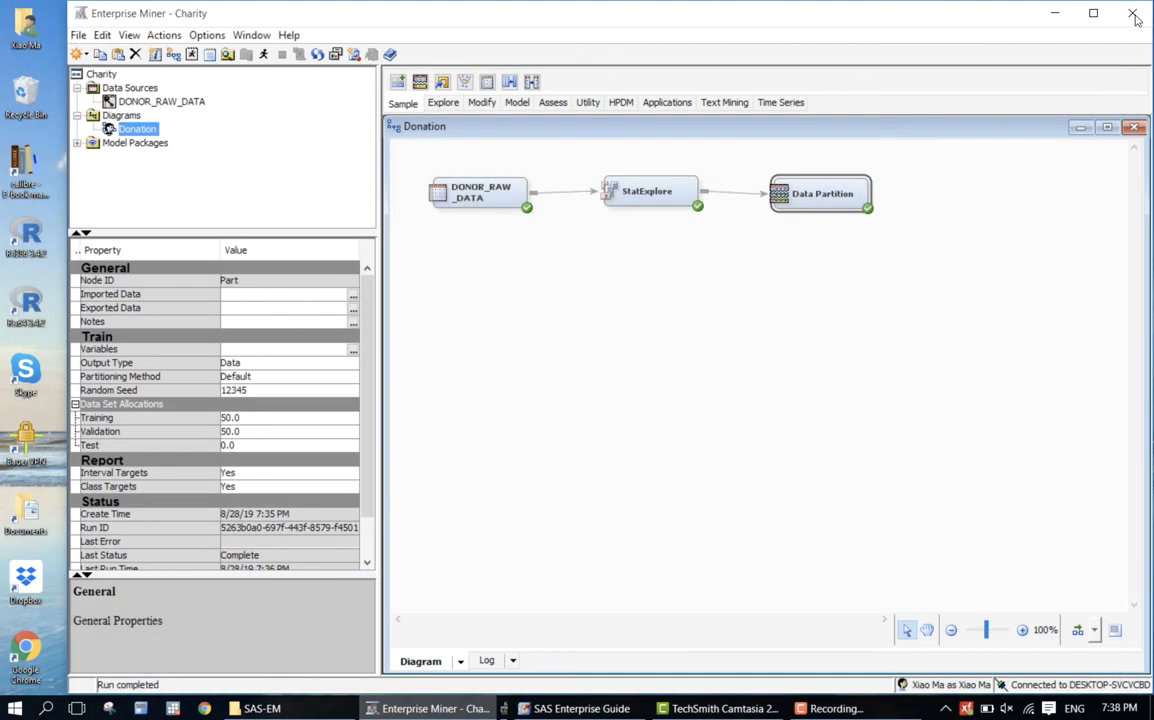
pyautogui.click(1127, 13)
pyautogui.click(886, 332)
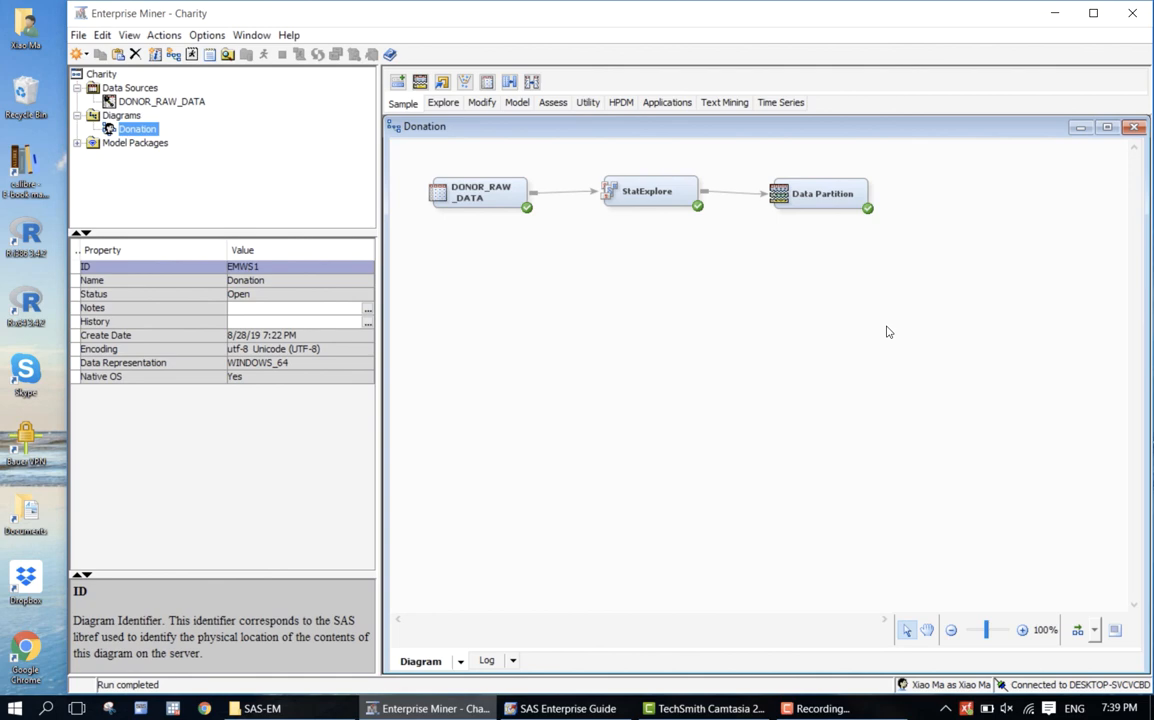
pyautogui.click(820, 708)
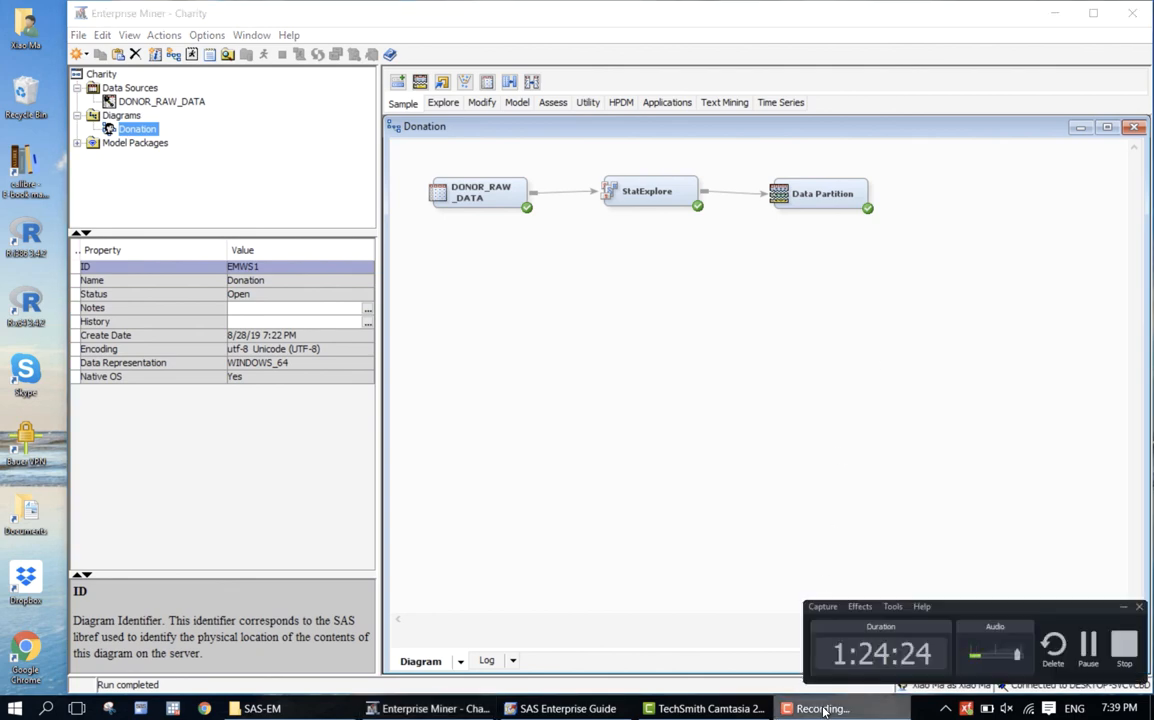
pyautogui.click(1088, 645)
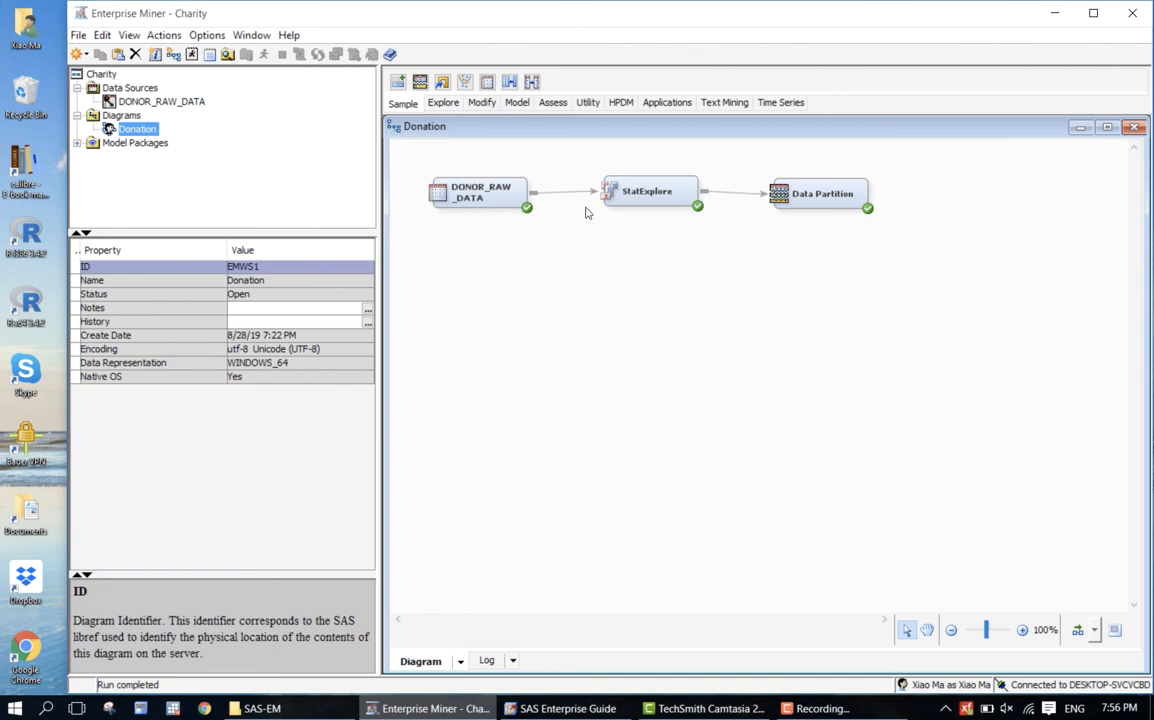
# - Add a Replacement node beside Data Partition in the Donation diagram and connect Data Partition to it
pyautogui.click(481, 103)
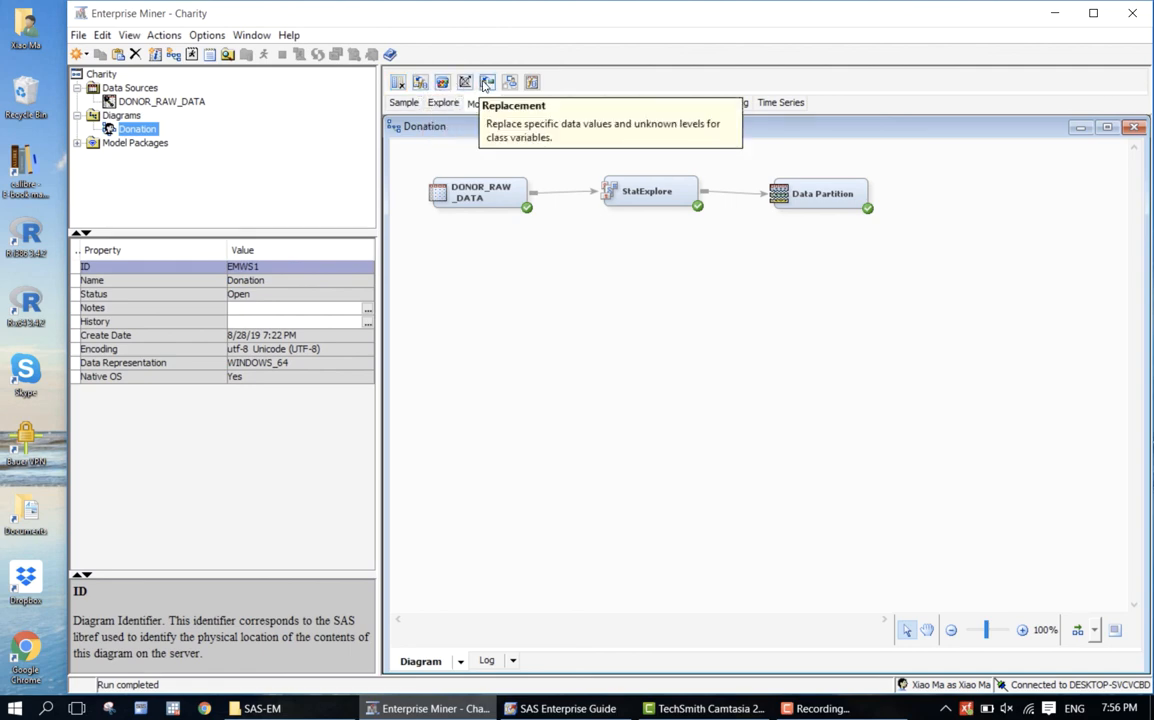
pyautogui.moveTo(487, 85)
pyautogui.mouseDown()
pyautogui.moveTo(747, 175)
pyautogui.moveTo(958, 193)
pyautogui.mouseUp()
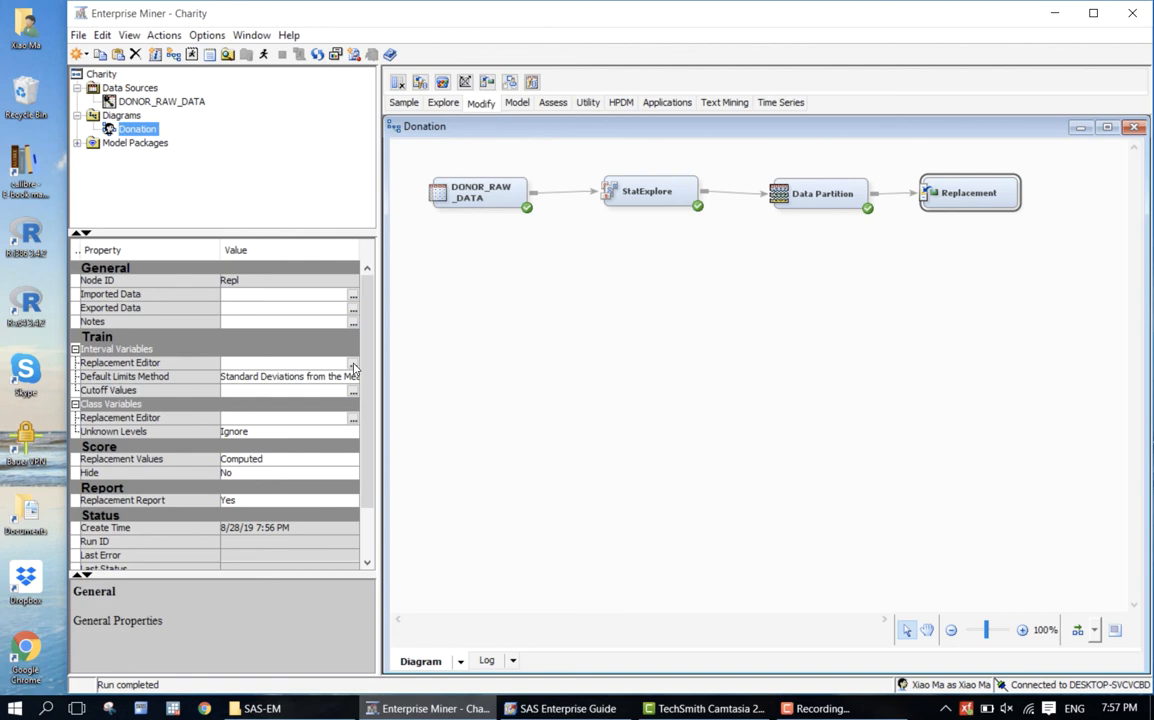
# - In the Replacement node's class variables editor, set the replacement value of the "?" level to _MISSING_ for both SES and URBANICITY
pyautogui.click(352, 419)
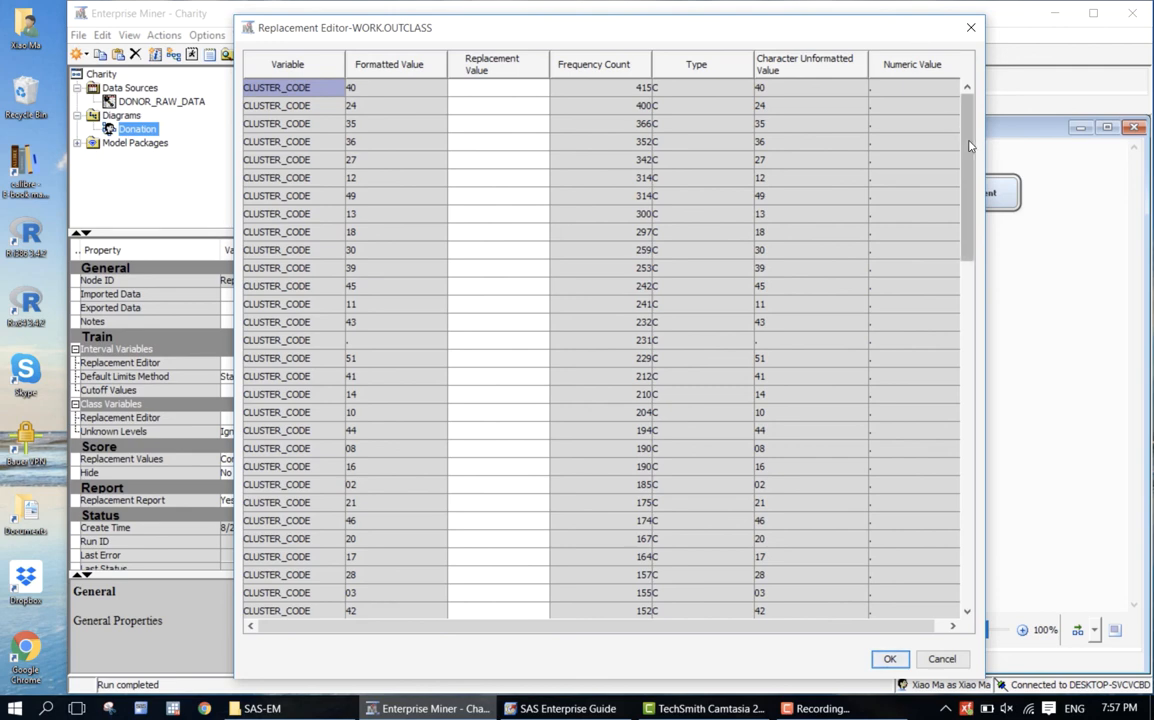
pyautogui.click(316, 184)
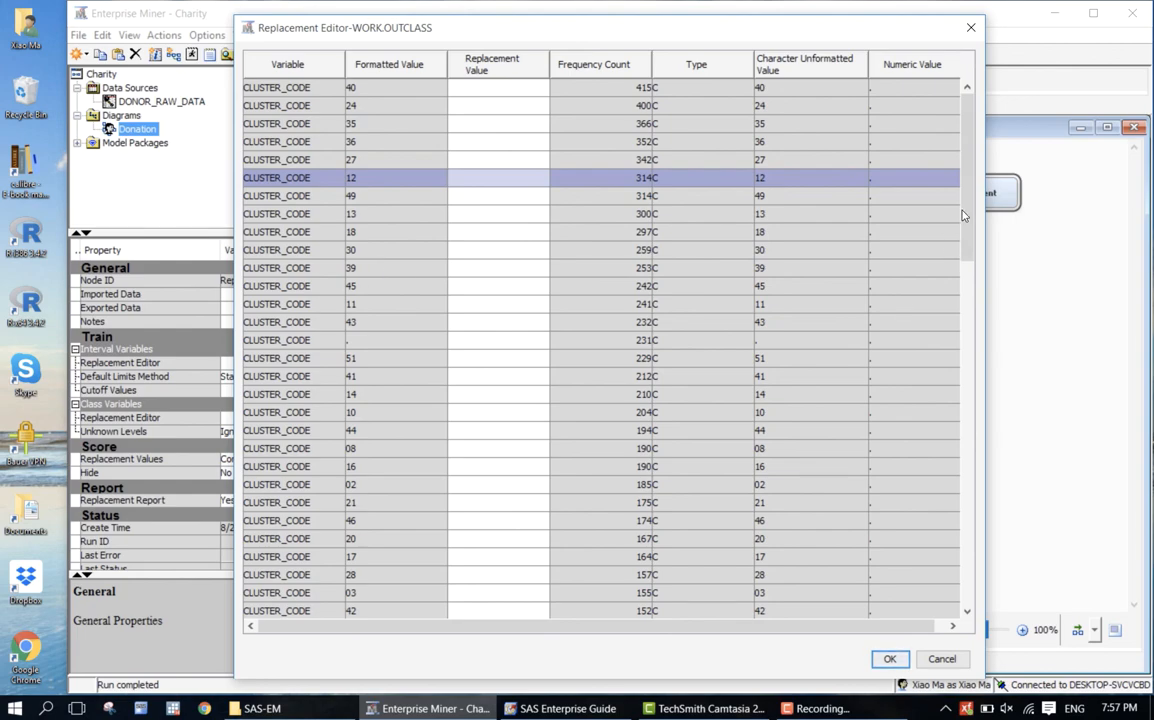
pyautogui.moveTo(966, 218); pyautogui.dragTo(976, 549)
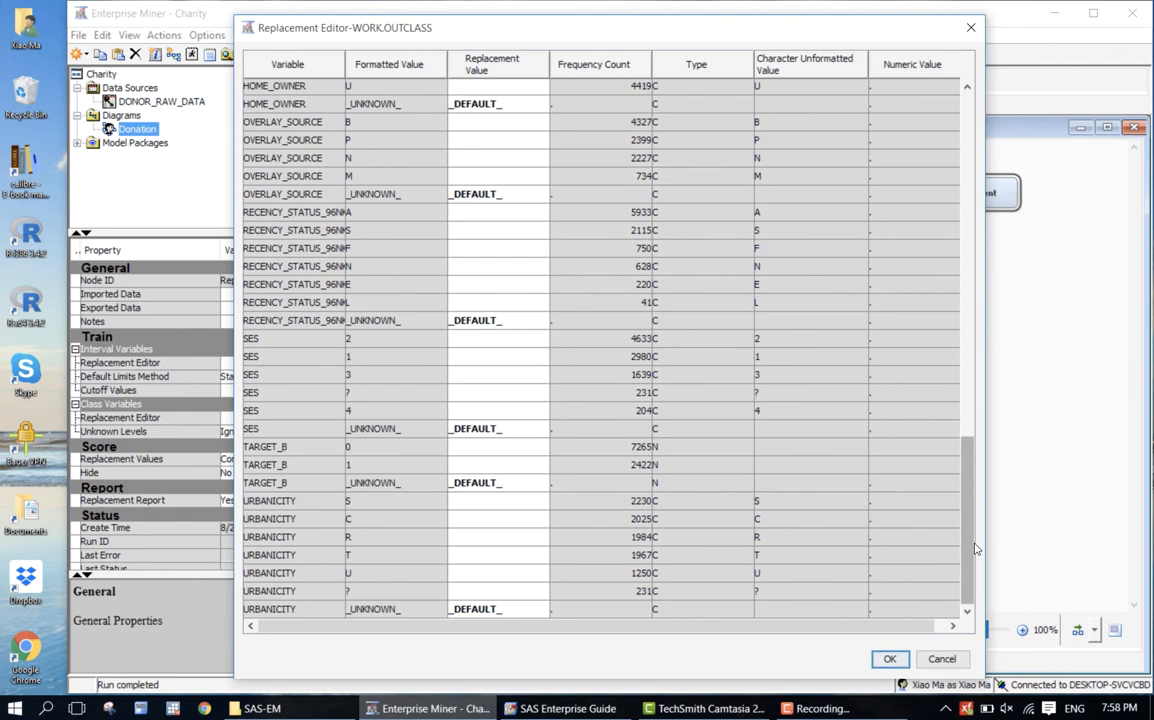
pyautogui.click(357, 397)
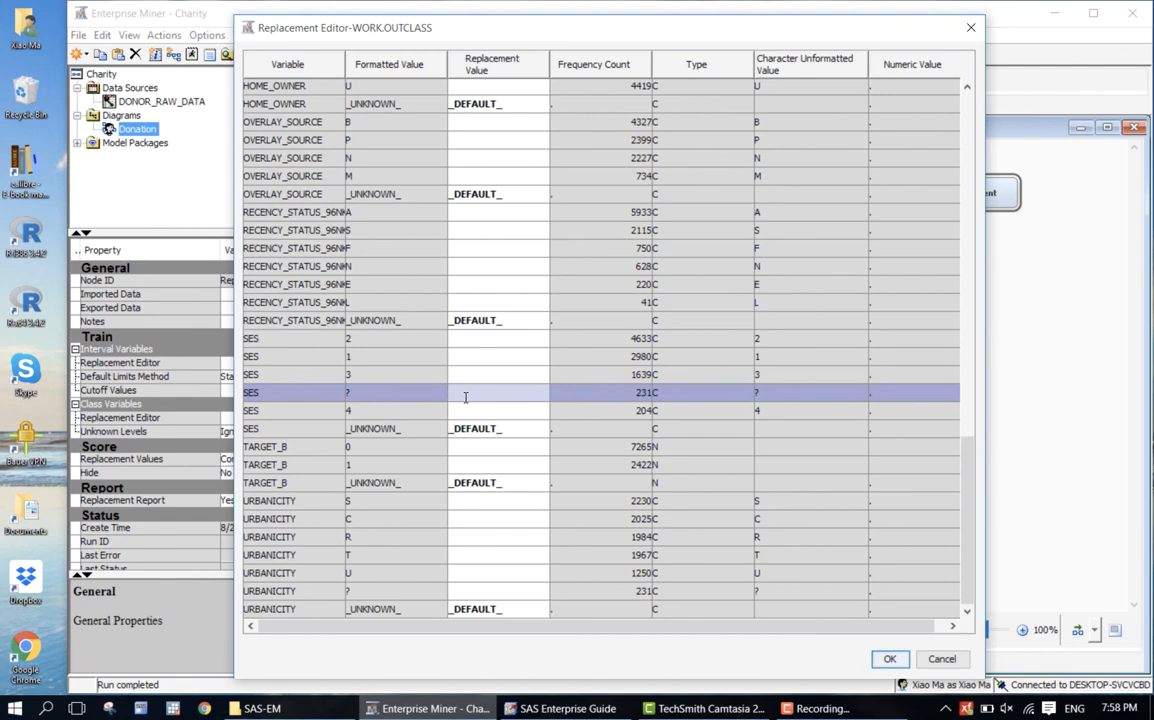
pyautogui.write('_MISSING_')
pyautogui.click(626, 398)
pyautogui.click(390, 590)
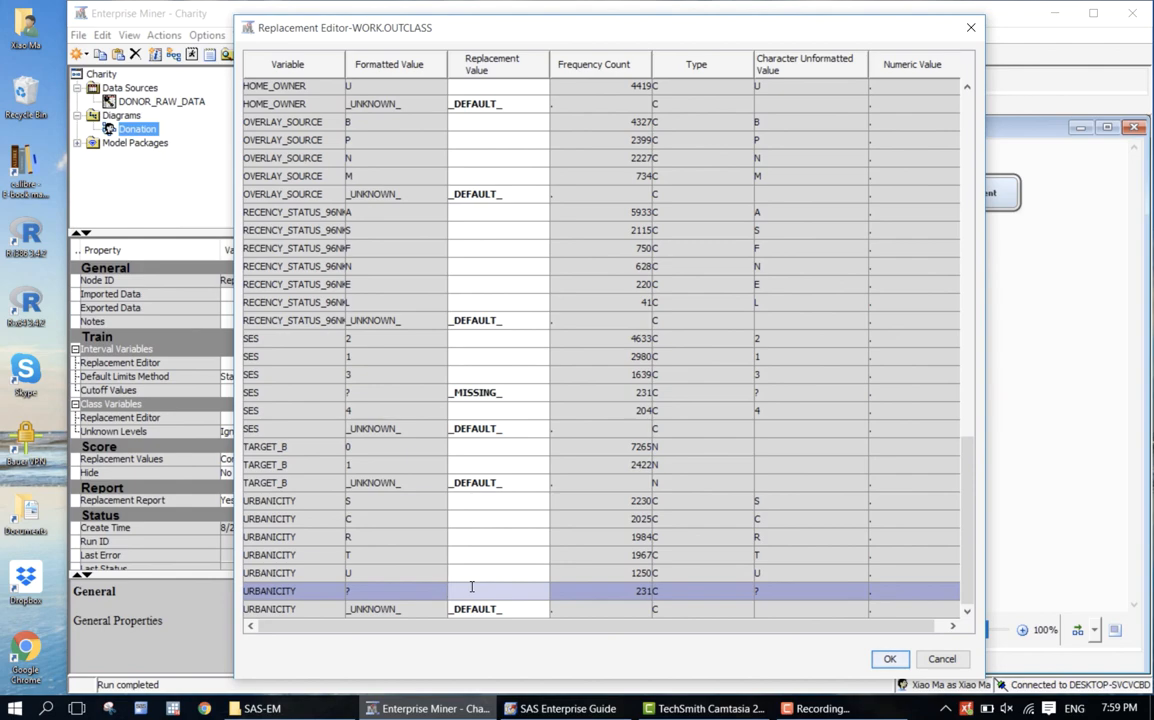
pyautogui.write('_MISSING_')
pyautogui.click(614, 599)
pyautogui.click(889, 659)
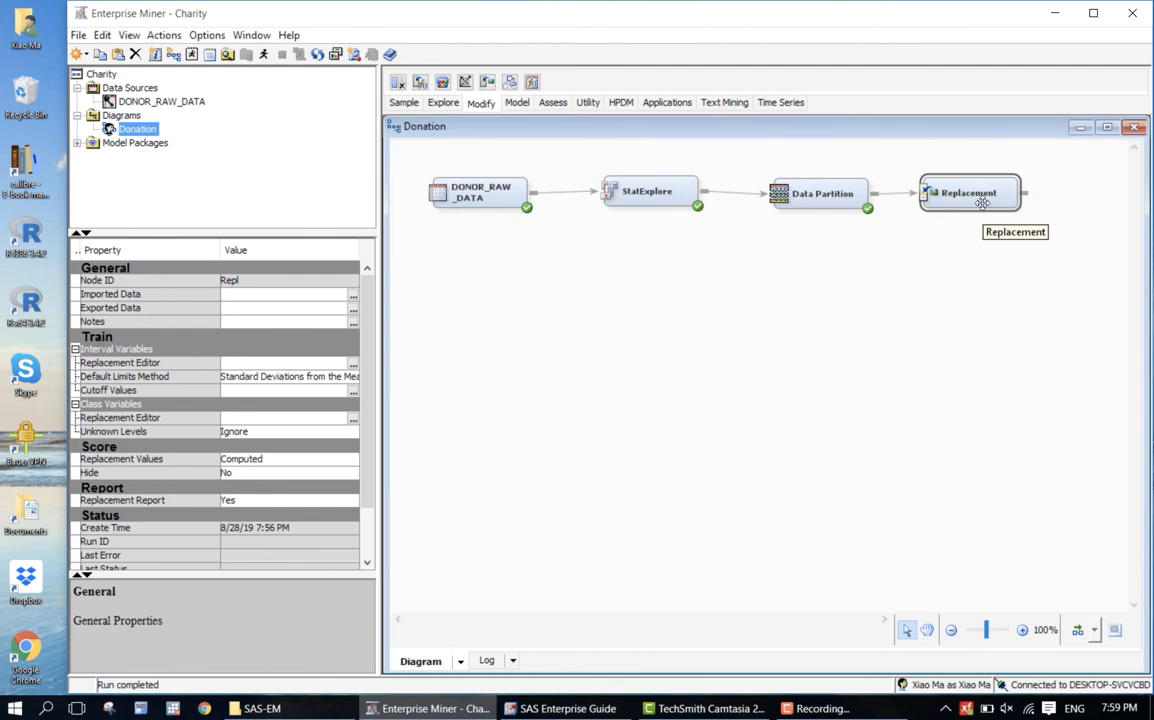
# - Run the diagram path through the Replacement node and open its results with the Output window maximized
pyautogui.rightClick(982, 203)
pyautogui.click(1011, 236)
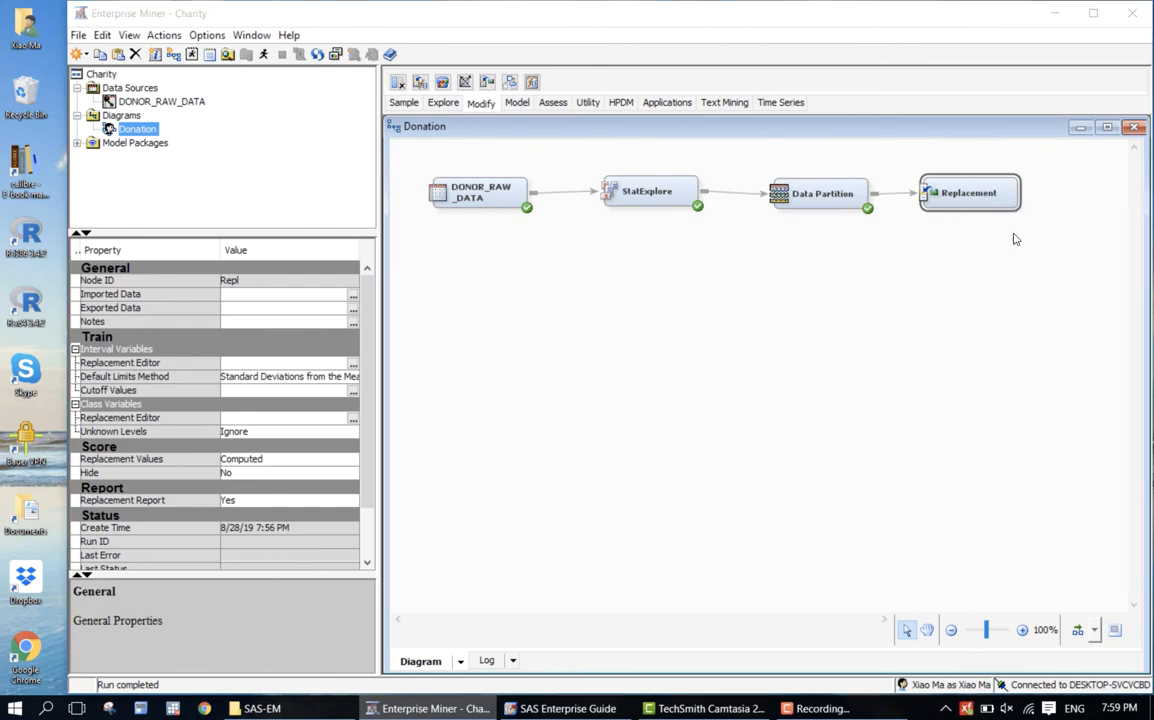
pyautogui.click(731, 434)
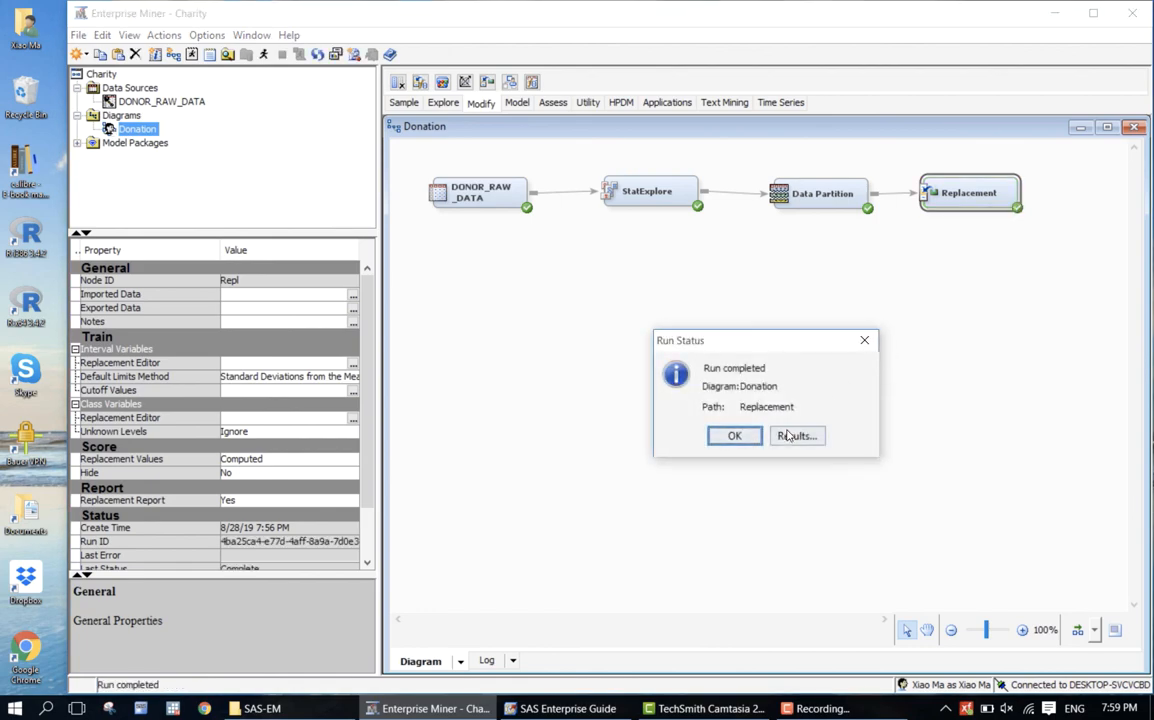
pyautogui.click(795, 437)
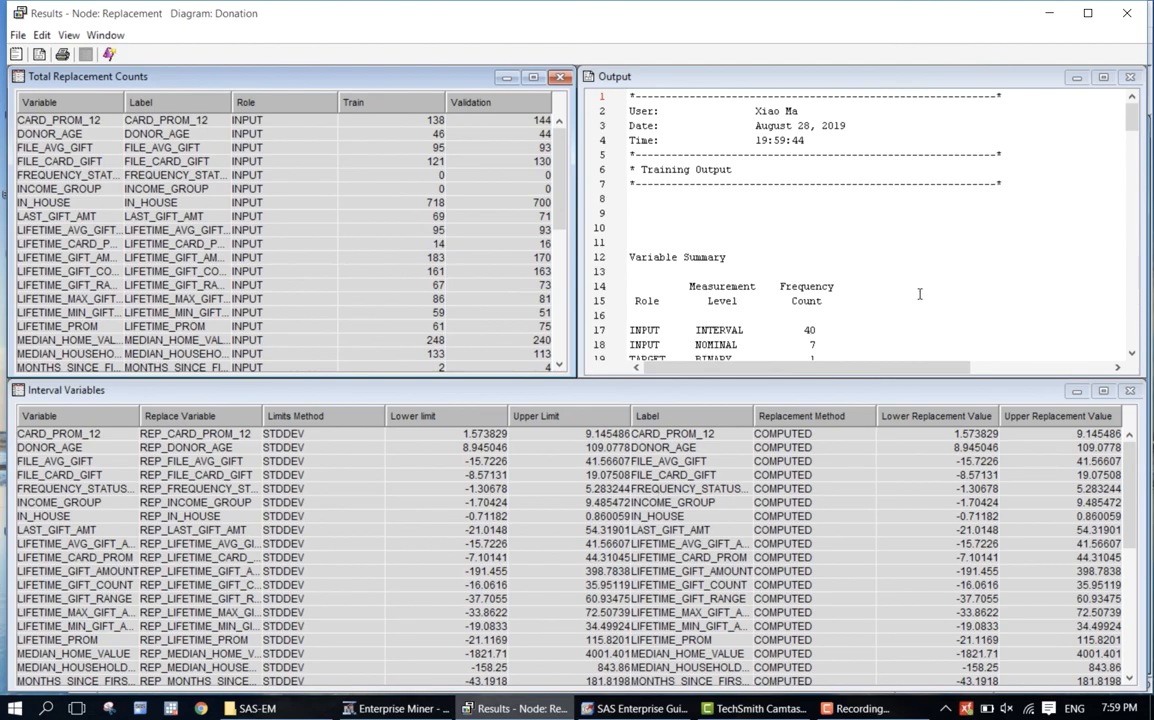
pyautogui.click(1103, 77)
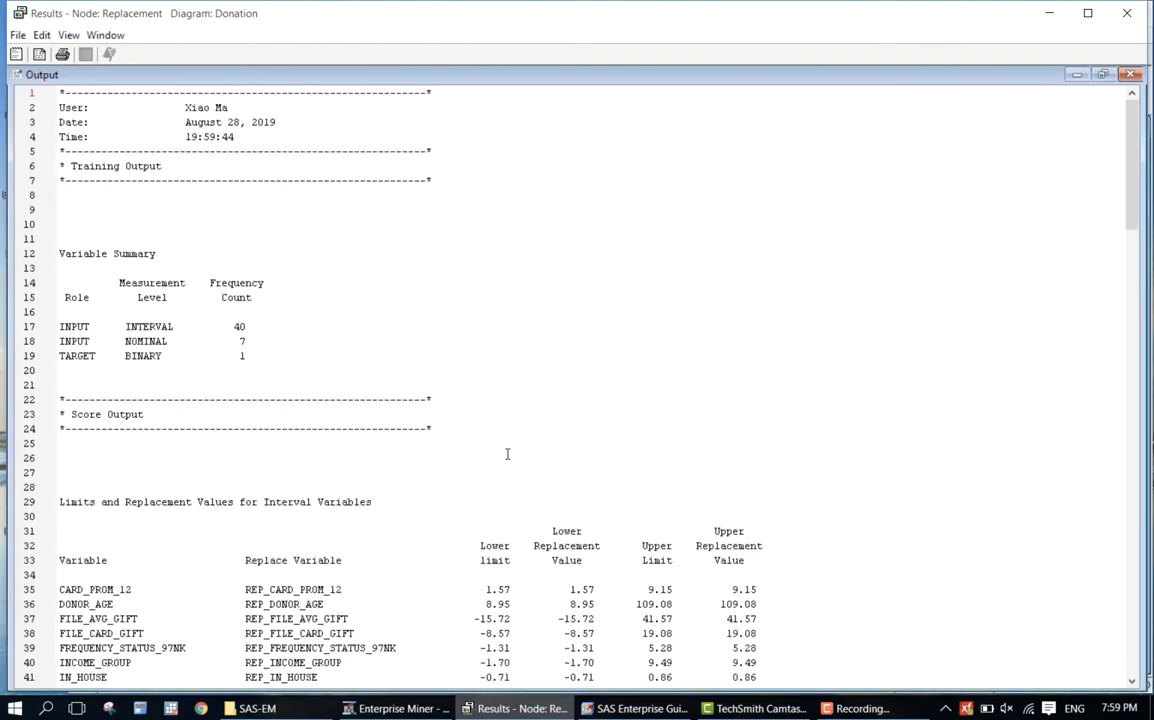
# - Review the interval variable limits and replacement values in the Replacement node's output and close the results
pyautogui.scroll(-10, 507, 455)
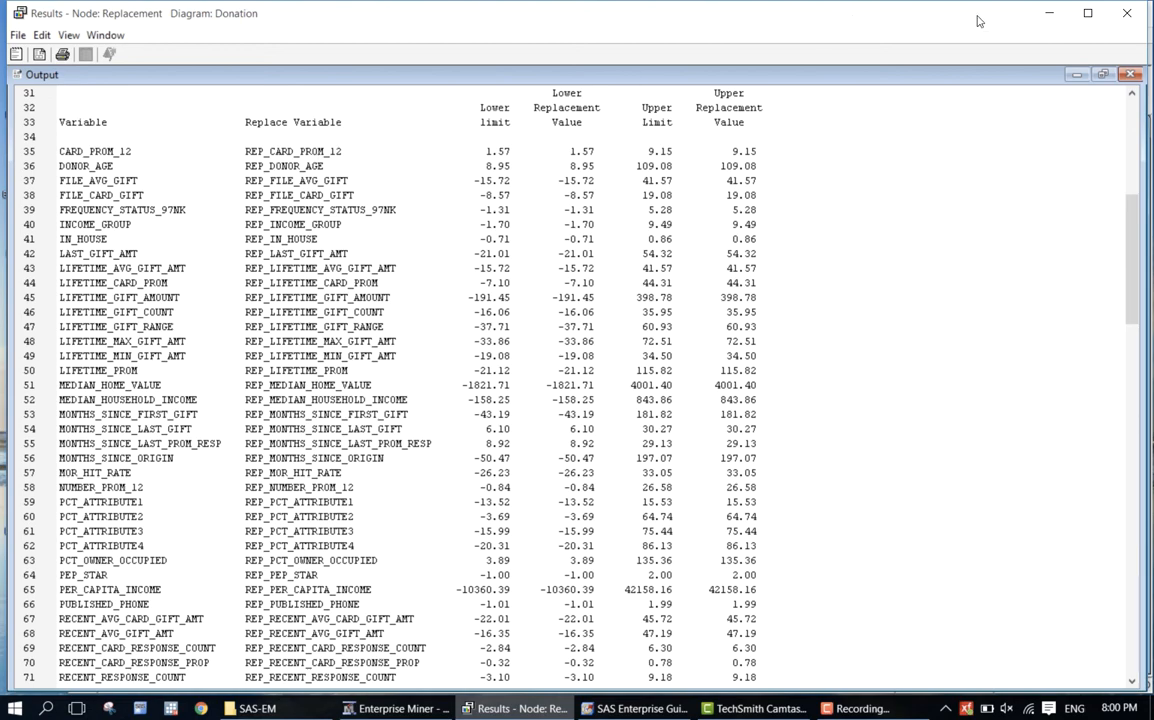
pyautogui.click(1126, 14)
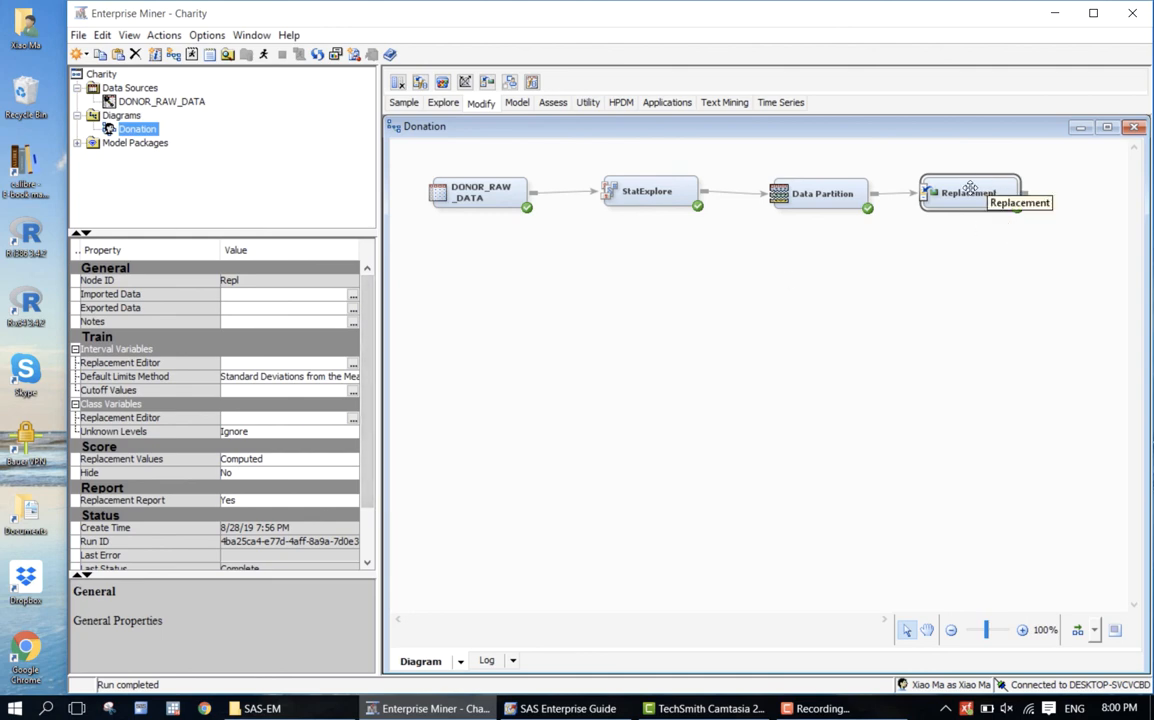
pyautogui.moveTo(369, 398)
pyautogui.mouseDown()
pyautogui.moveTo(373, 442)
pyautogui.moveTo(371, 401)
pyautogui.mouseUp()
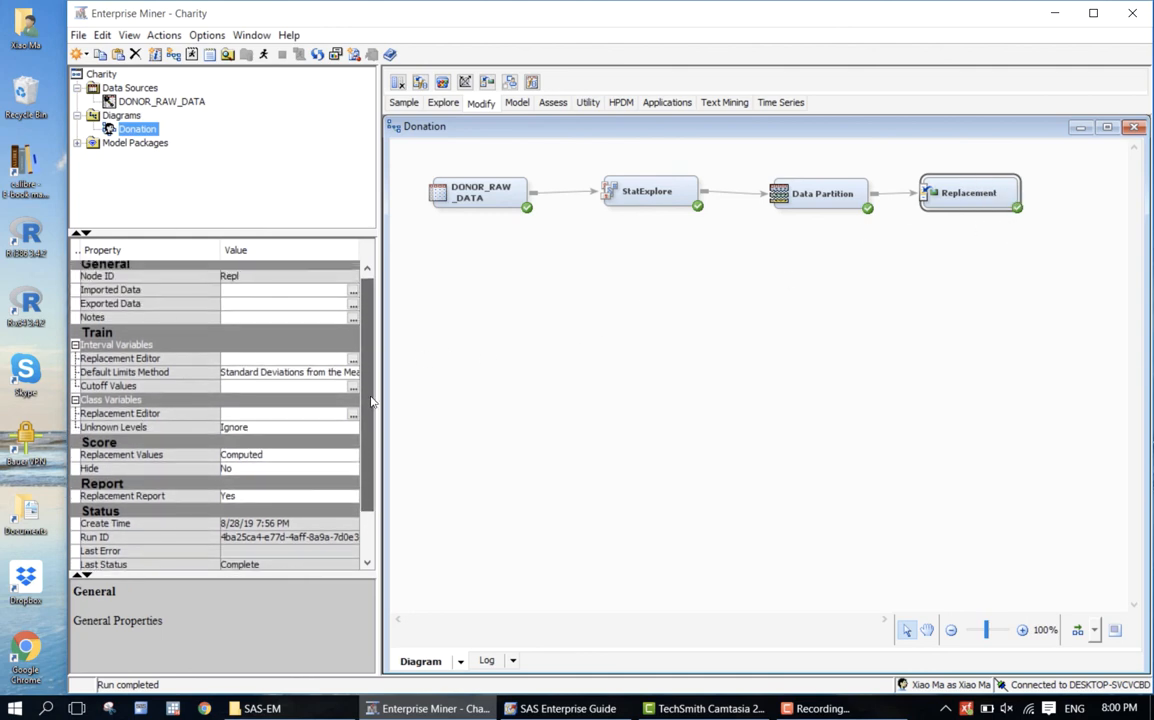
pyautogui.click(230, 374)
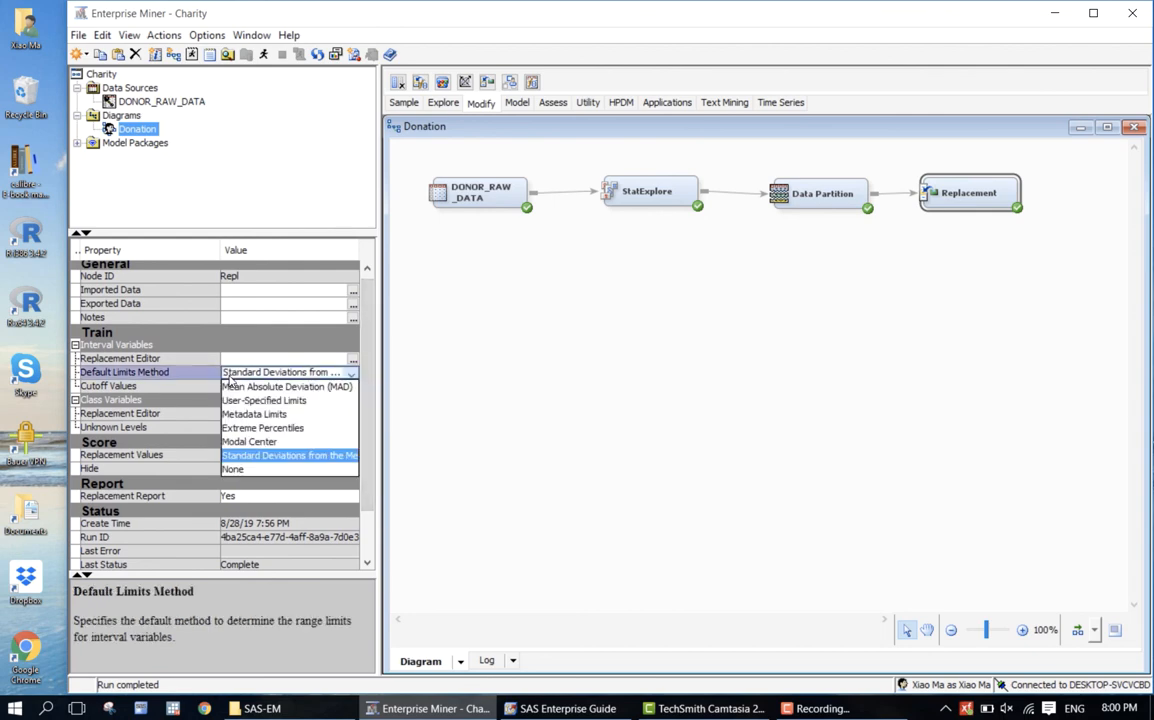
pyautogui.click(280, 469)
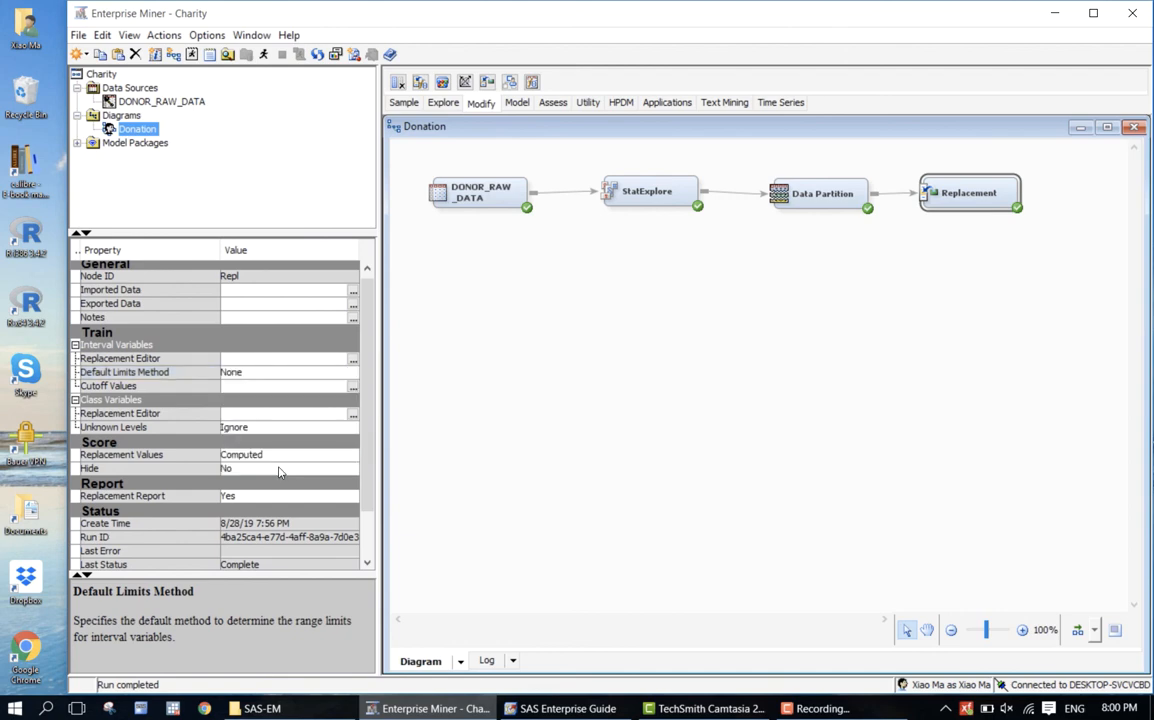
pyautogui.click(255, 372)
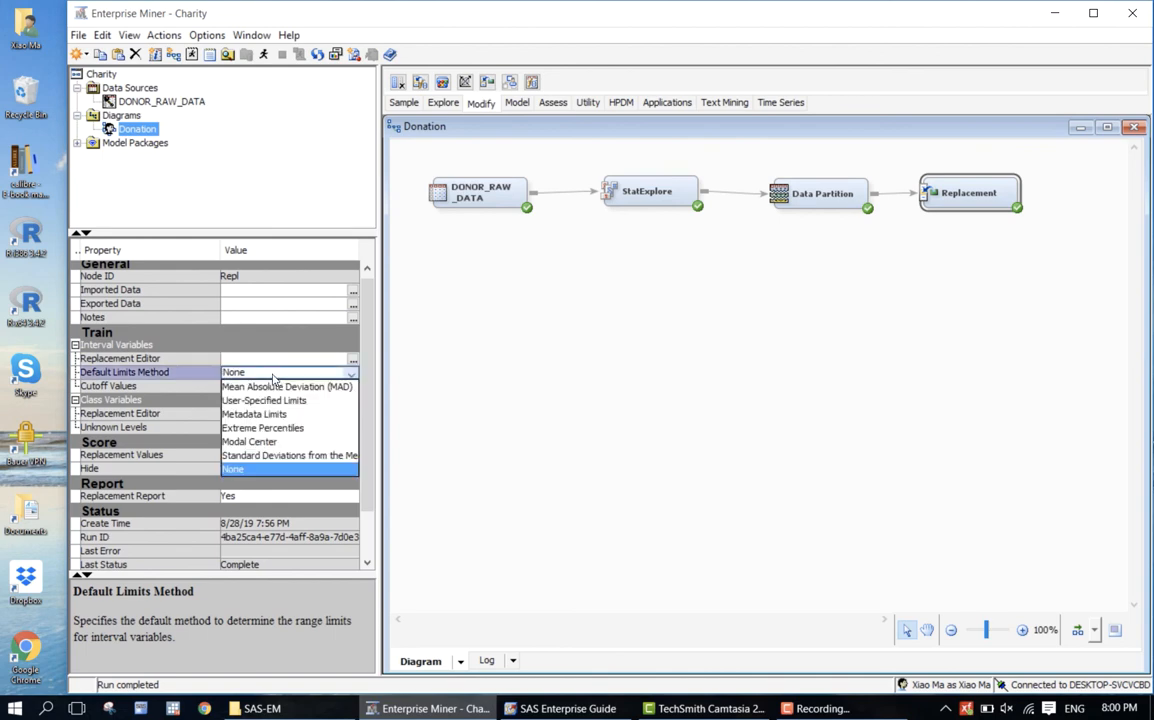
pyautogui.click(281, 457)
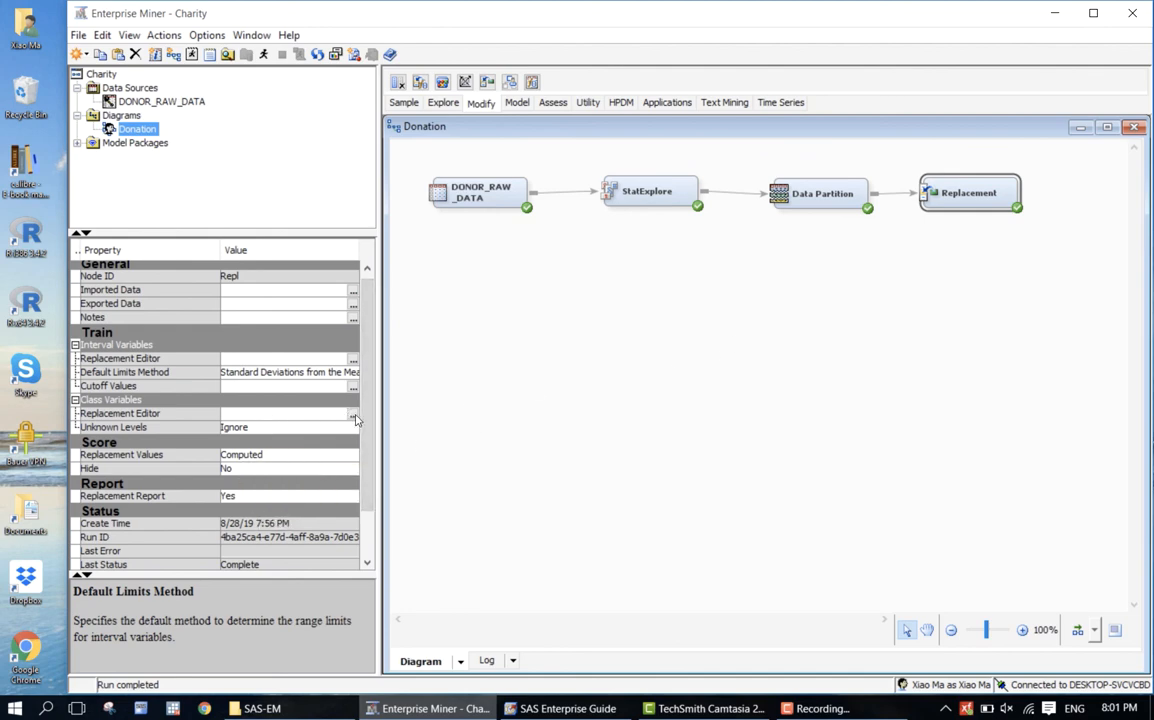
# - Run the Replacement node's path with the standard deviations limits method
pyautogui.rightClick(995, 180)
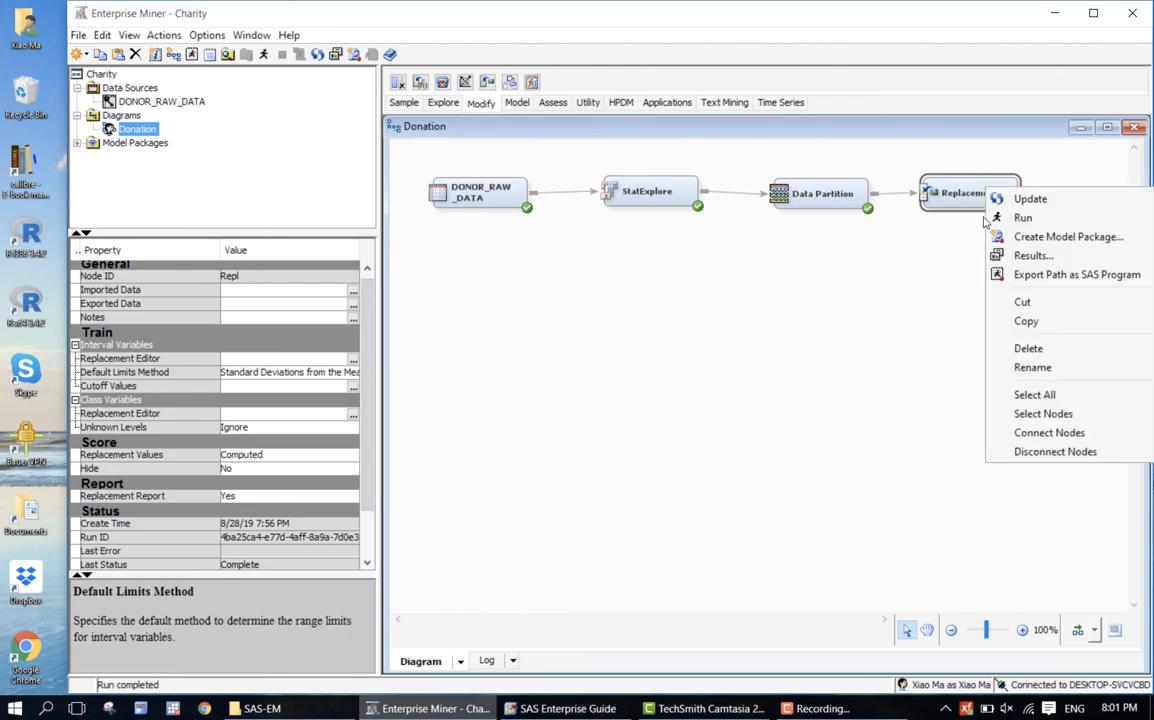
pyautogui.click(1012, 216)
pyautogui.click(740, 436)
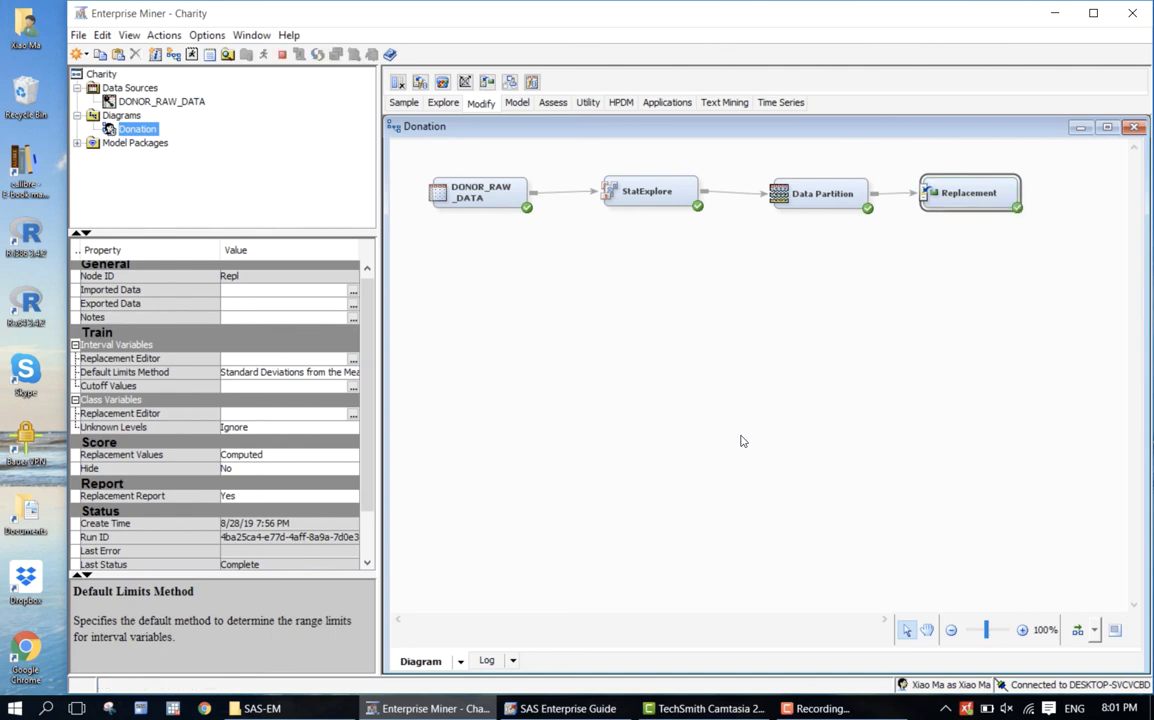
# - Open the Replacement results and examine the limits and replacement values for interval variables in the enlarged output
pyautogui.click(742, 441)
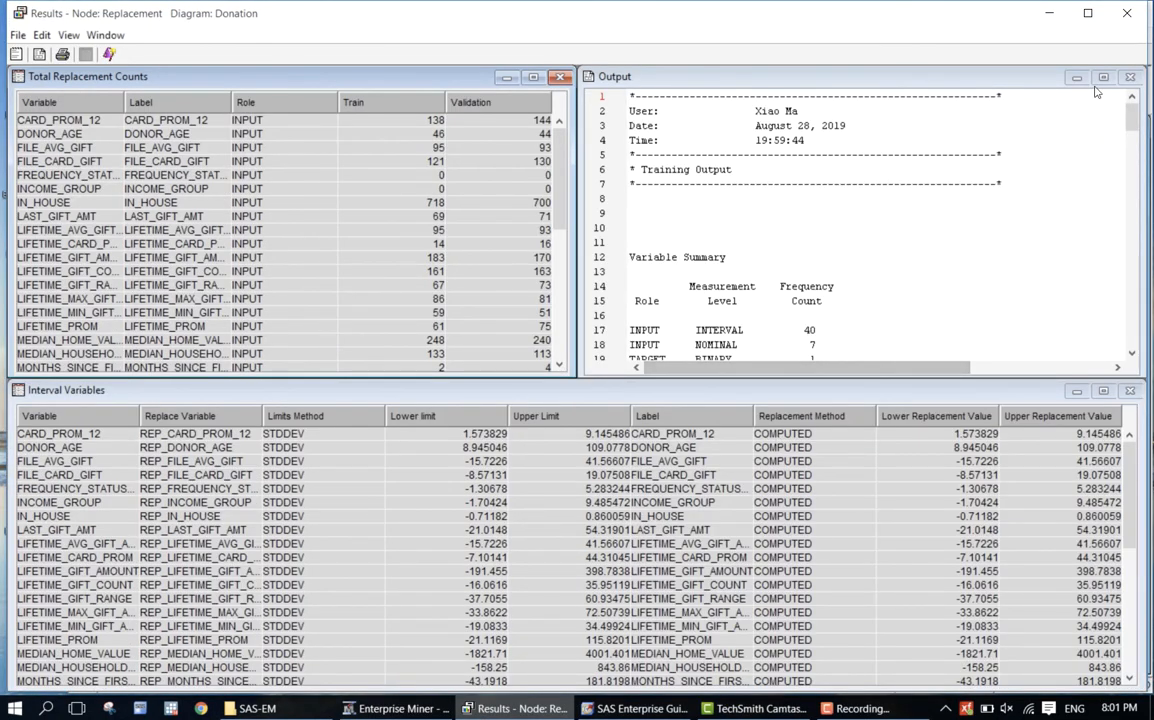
pyautogui.click(1103, 77)
pyautogui.scroll(-1, 836, 425)
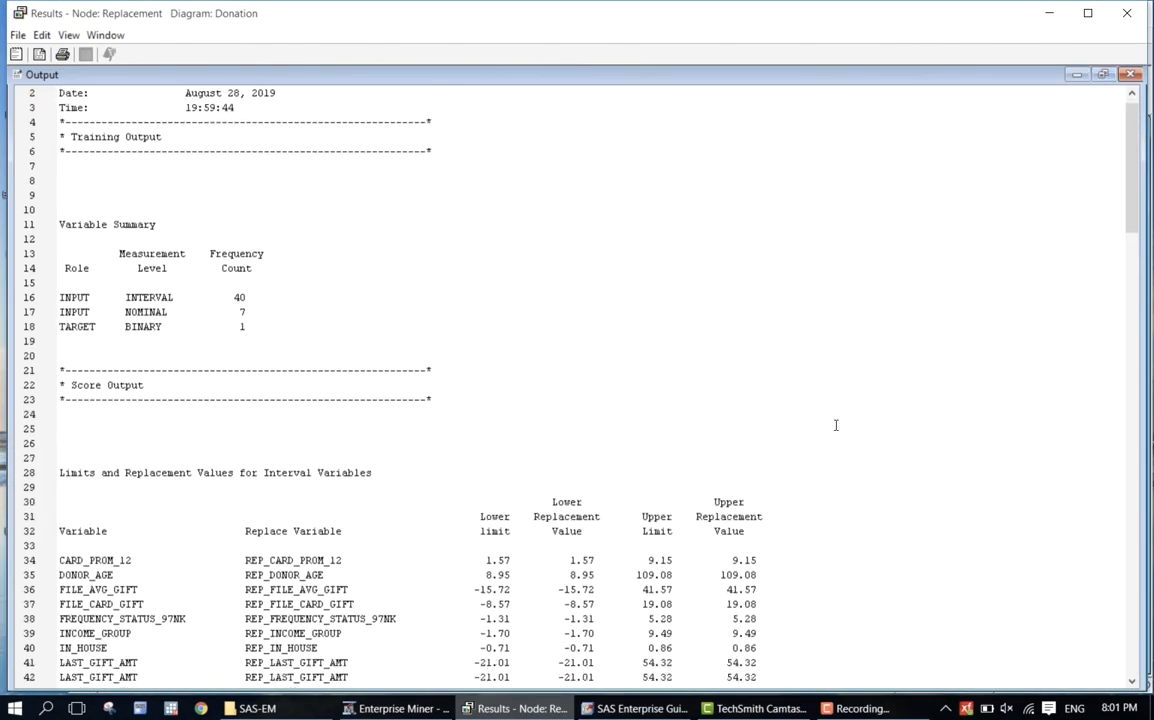
pyautogui.scroll(-6, 836, 425)
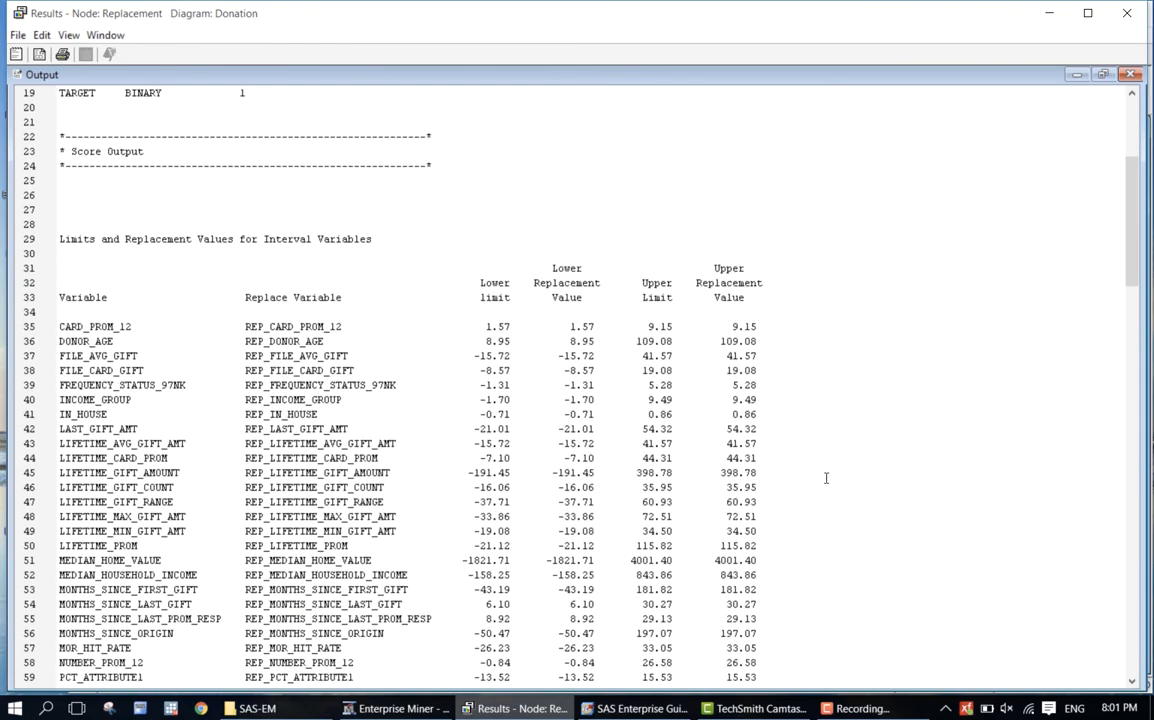
pyautogui.scroll(-2, 826, 478)
pyautogui.scroll(-1, 826, 478)
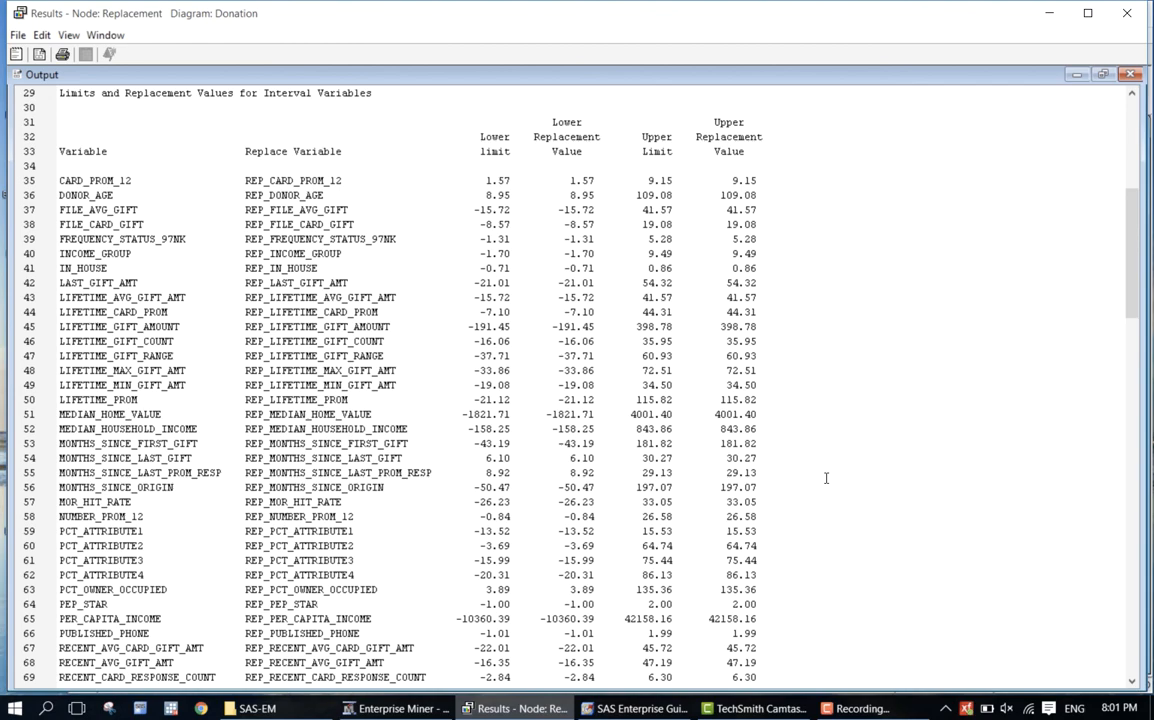
# - Examine the class variable replacement values and the replacement counts against the interval limits, and close the results
pyautogui.scroll(-10, 826, 478)
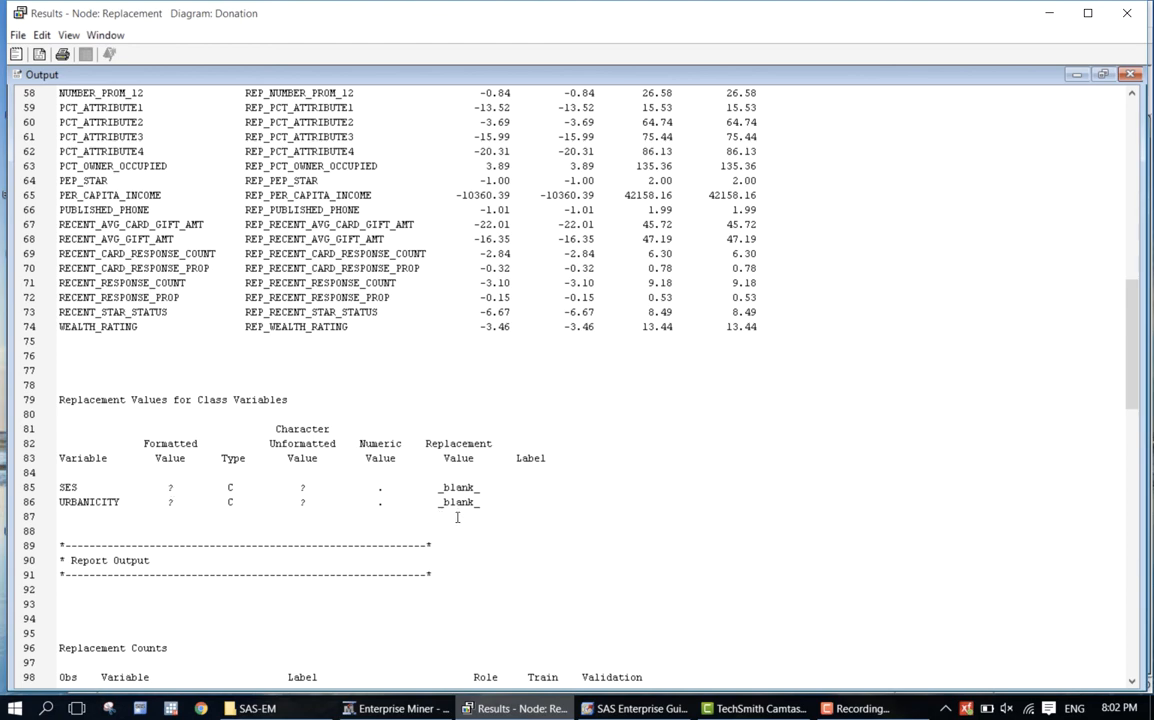
pyautogui.scroll(-6, 493, 506)
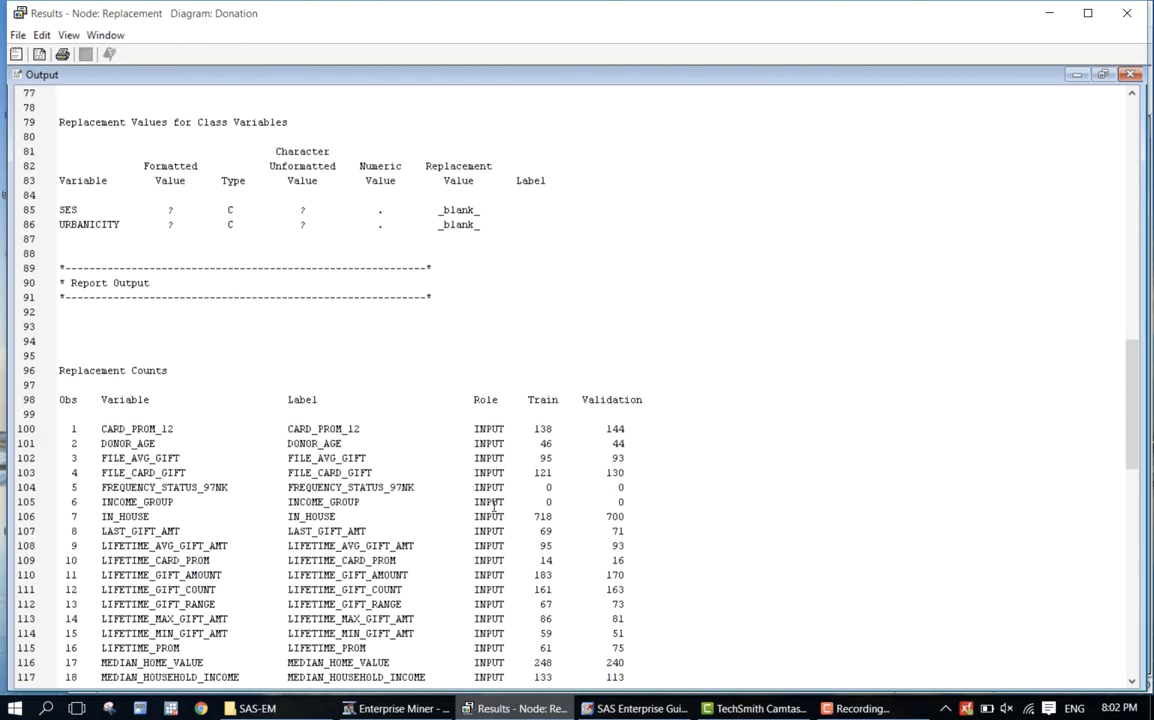
pyautogui.scroll(-4, 493, 506)
pyautogui.scroll(16, 493, 506)
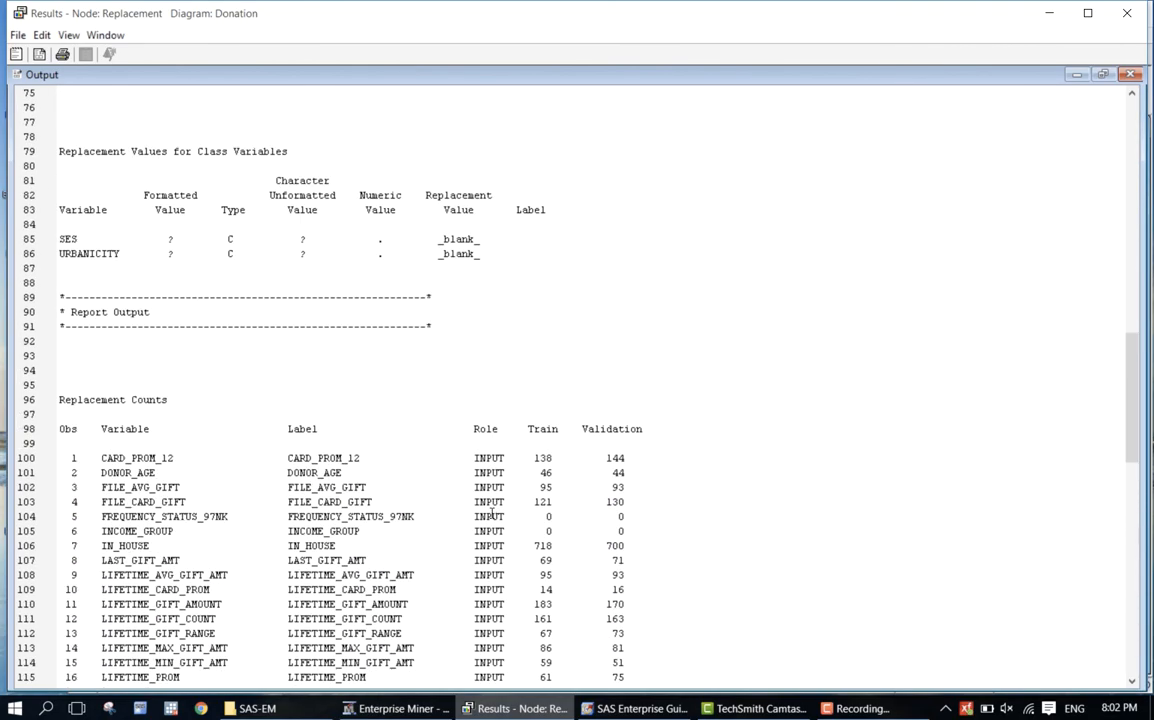
pyautogui.scroll(6, 490, 517)
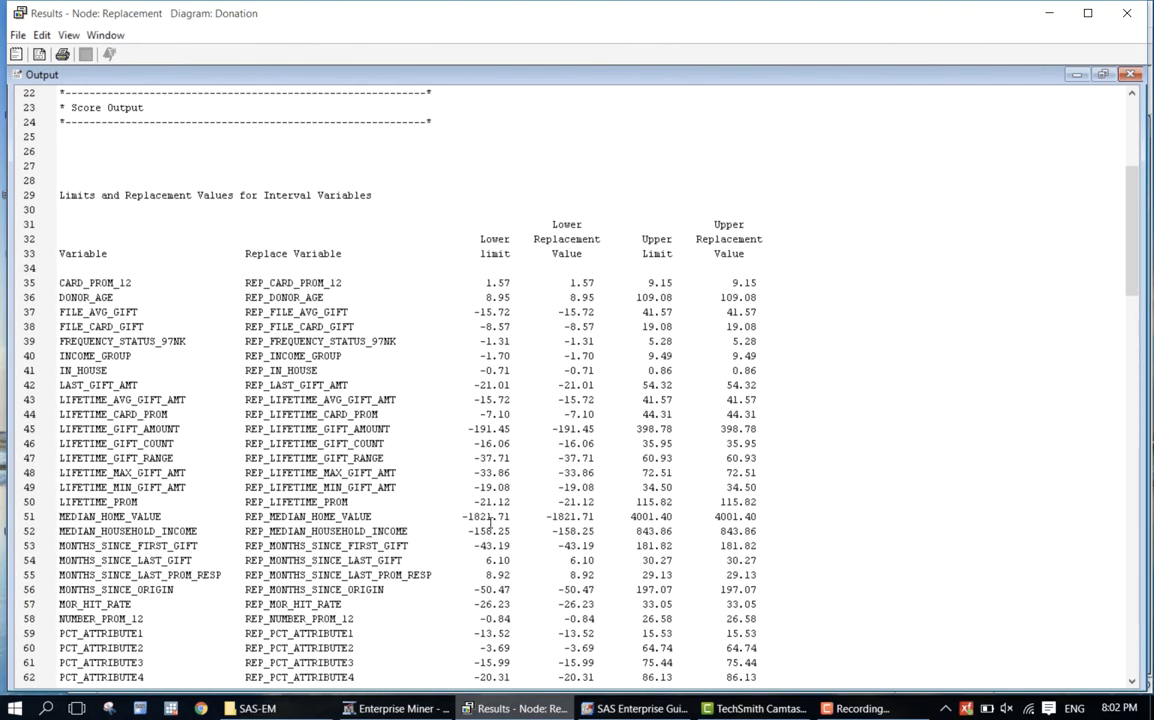
pyautogui.scroll(-3, 490, 517)
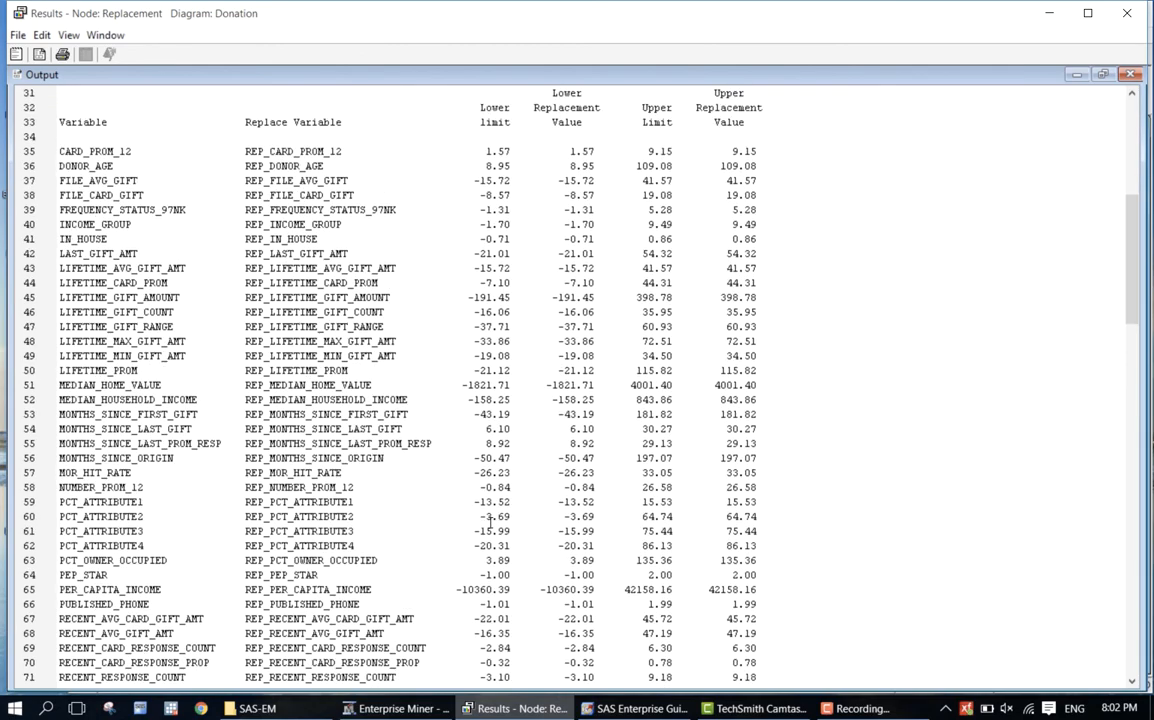
pyautogui.scroll(-20, 490, 517)
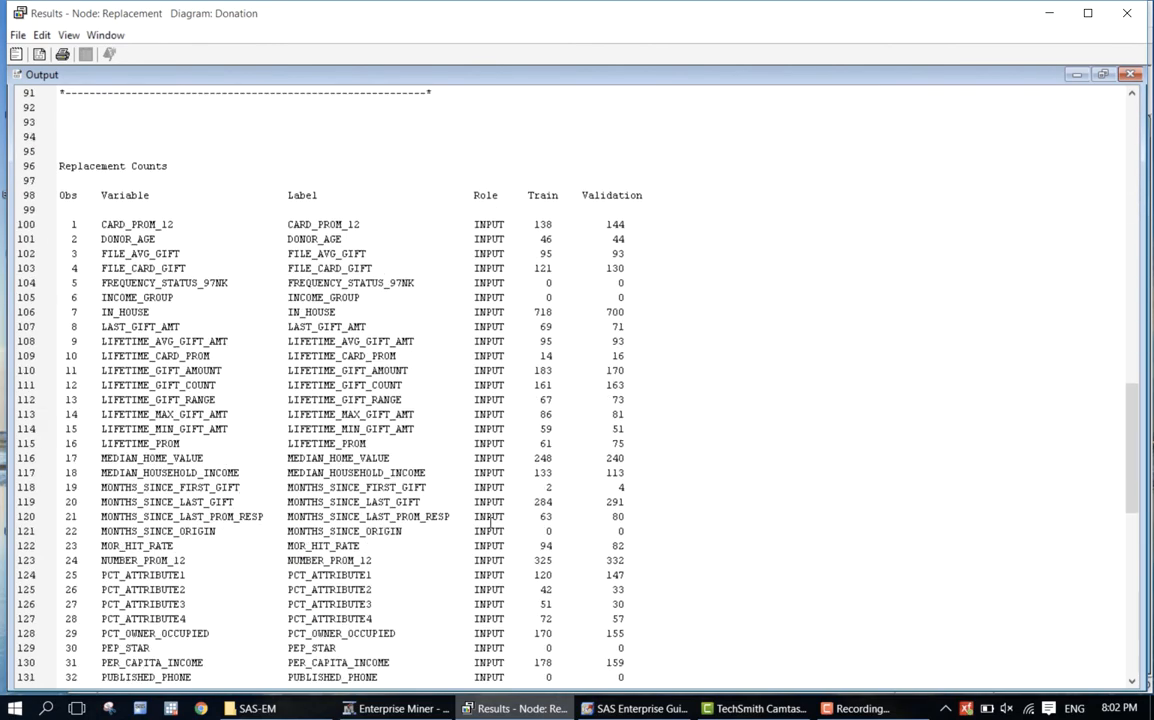
pyautogui.scroll(-3, 491, 521)
pyautogui.scroll(20, 491, 521)
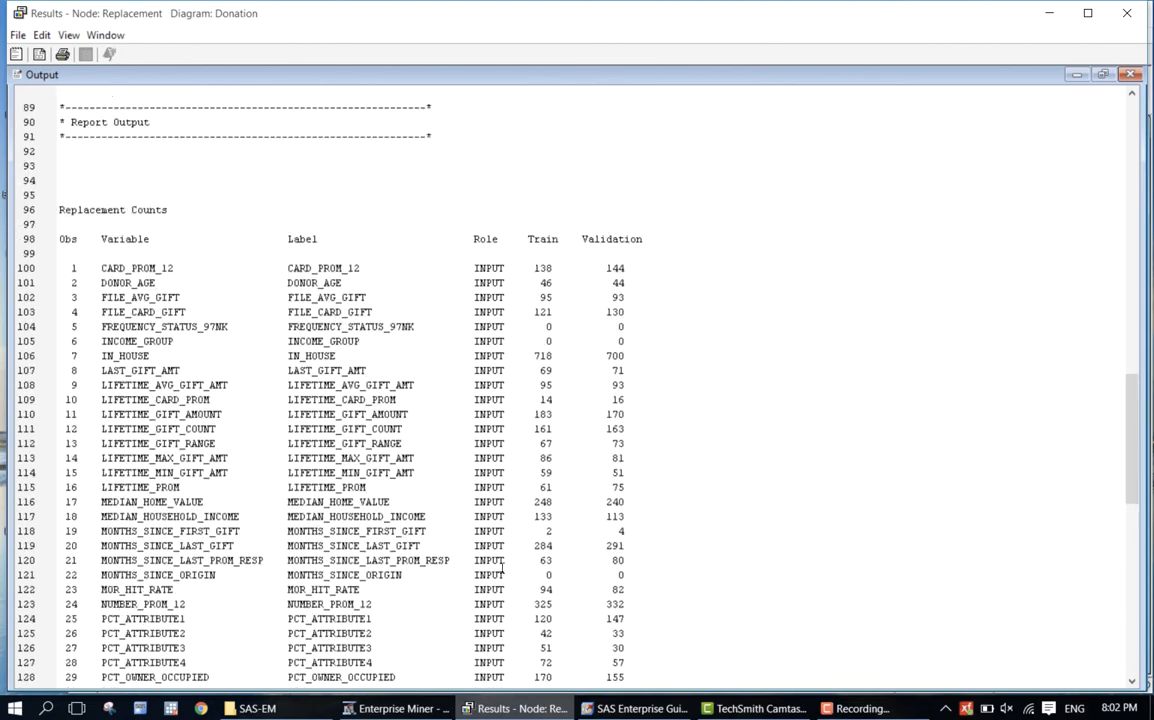
pyautogui.scroll(13, 507, 577)
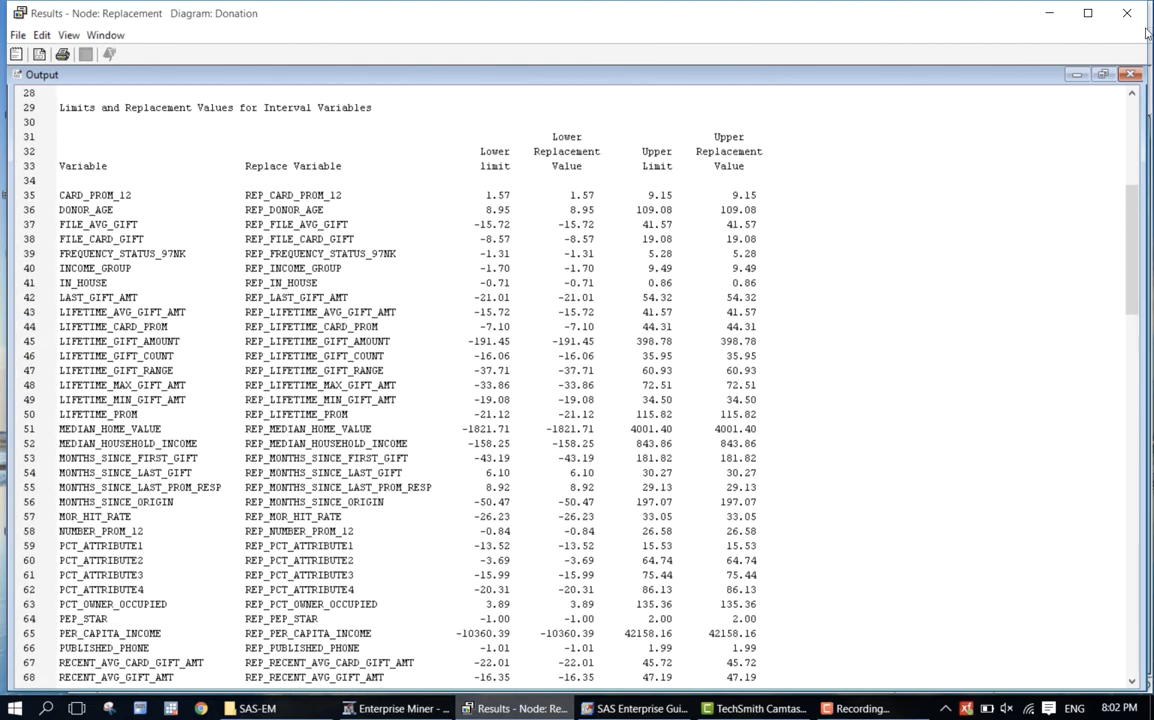
pyautogui.click(1127, 13)
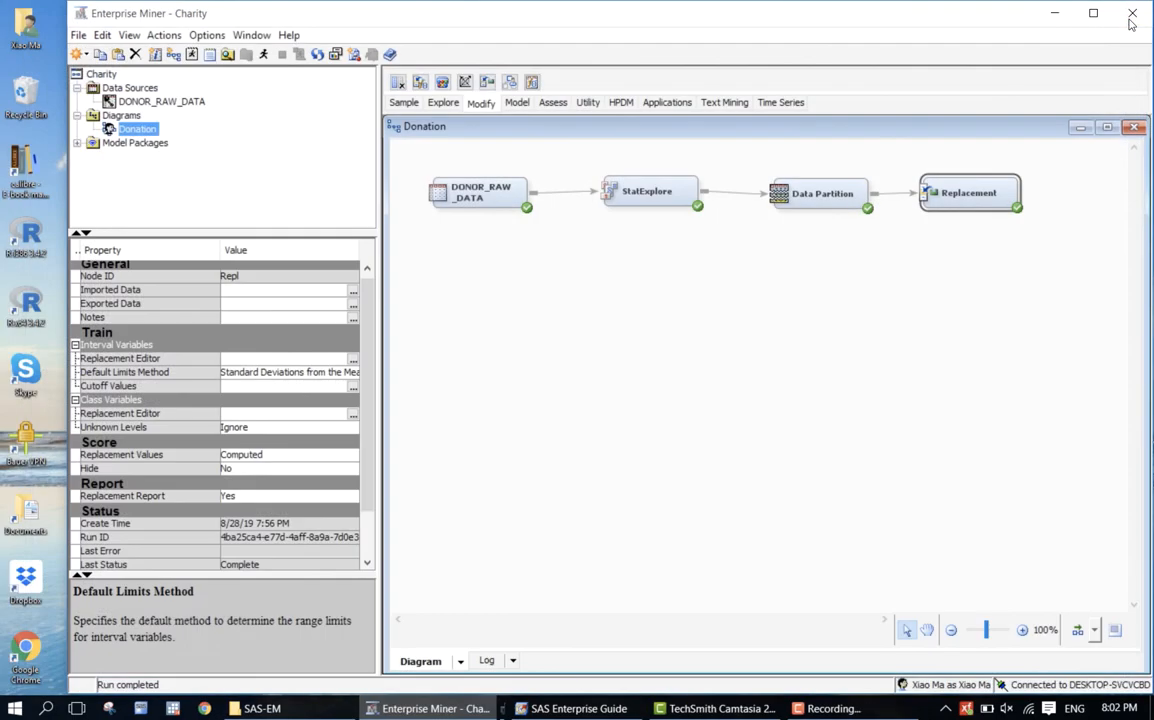
# - Set the Replacement node's Default Limits Method for interval variables to None and rerun its path
pyautogui.click(305, 375)
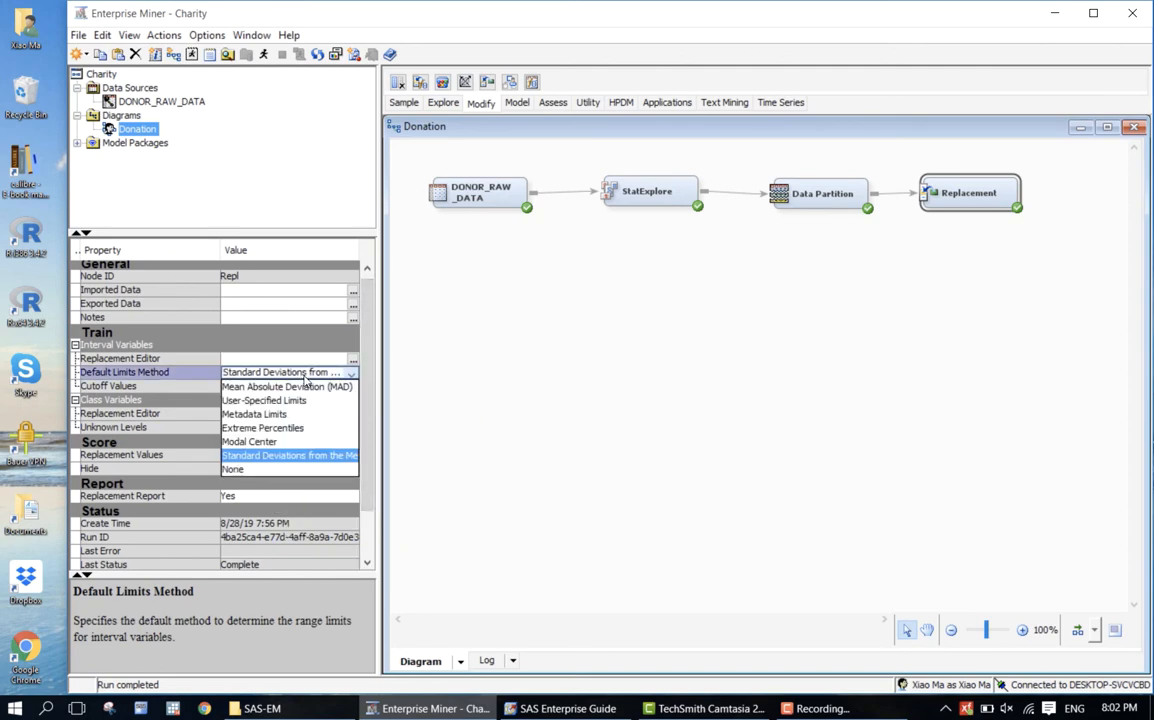
pyautogui.click(290, 469)
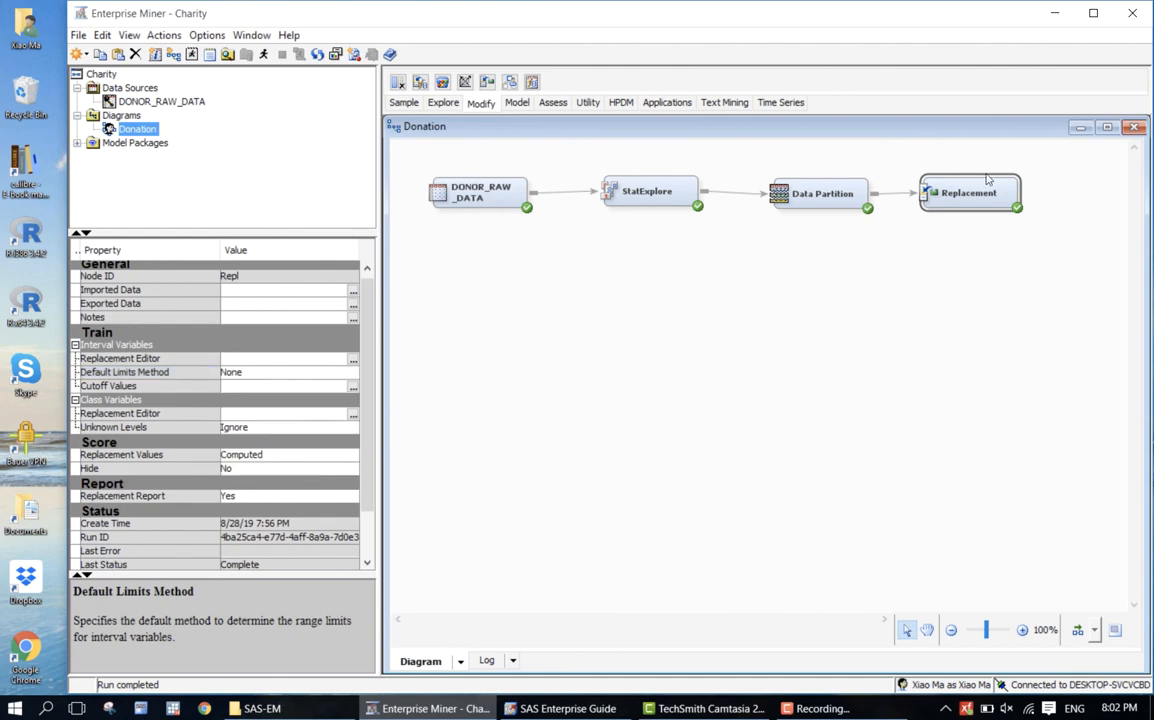
pyautogui.rightClick(953, 196)
pyautogui.click(985, 226)
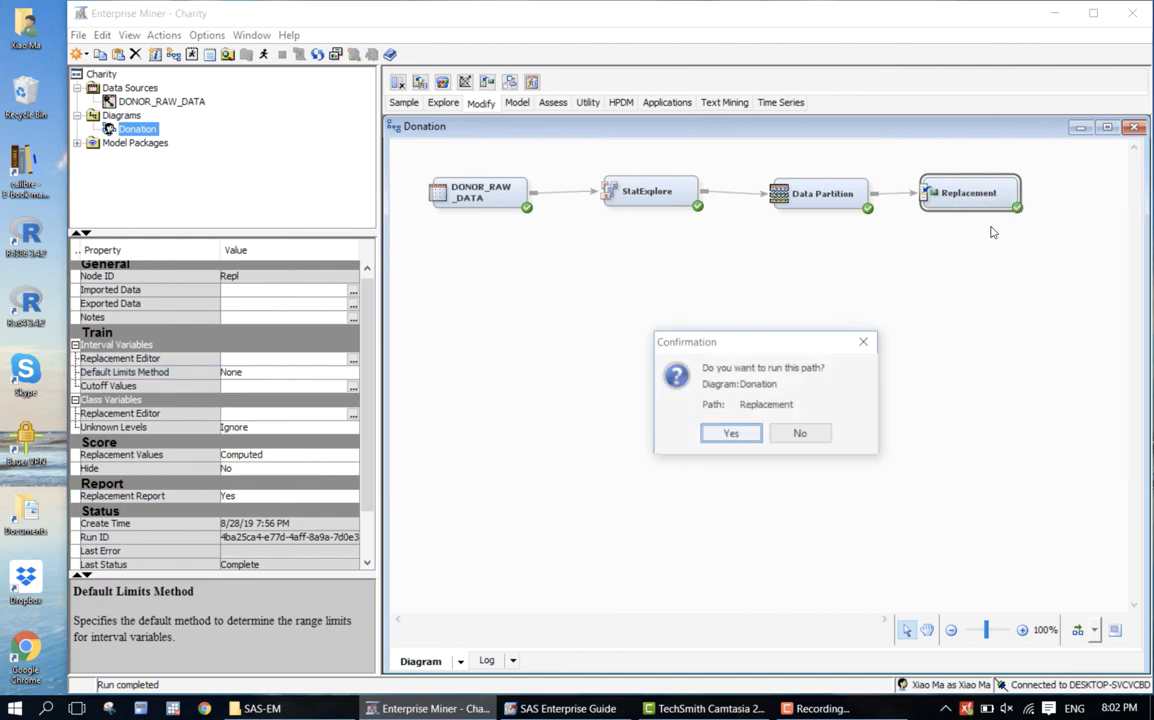
pyautogui.click(730, 434)
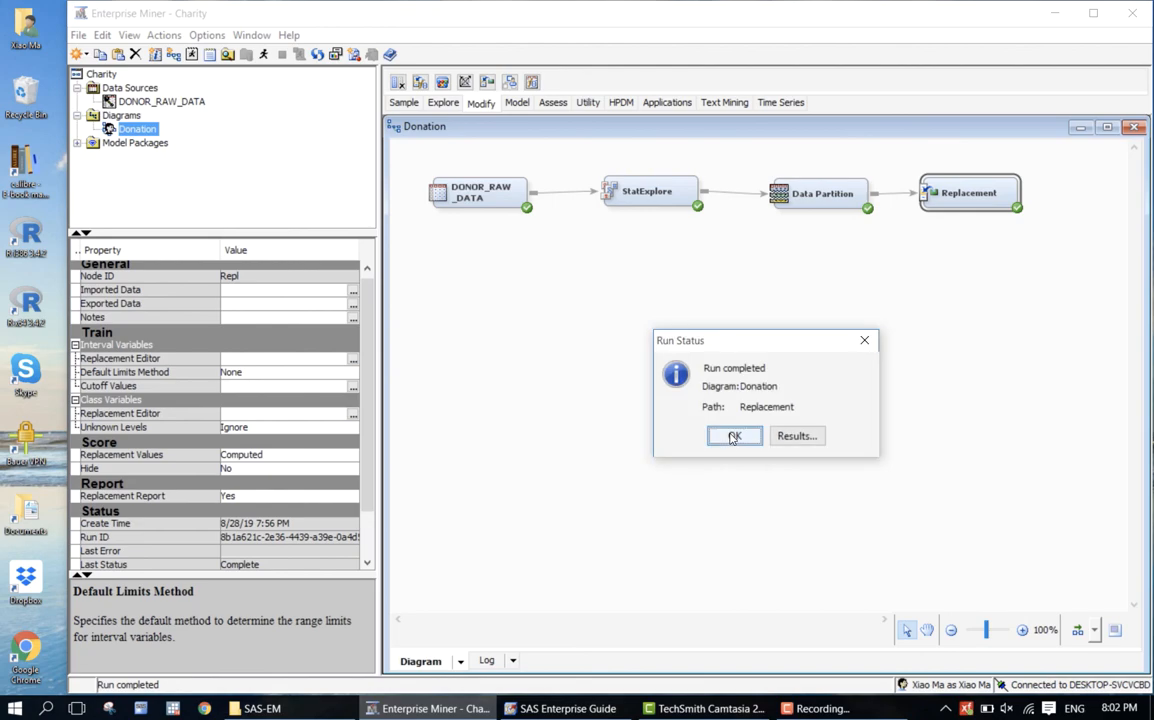
# - Open the new Replacement results, examine the class variable replacement values and counts in the output, and close the results
pyautogui.click(733, 437)
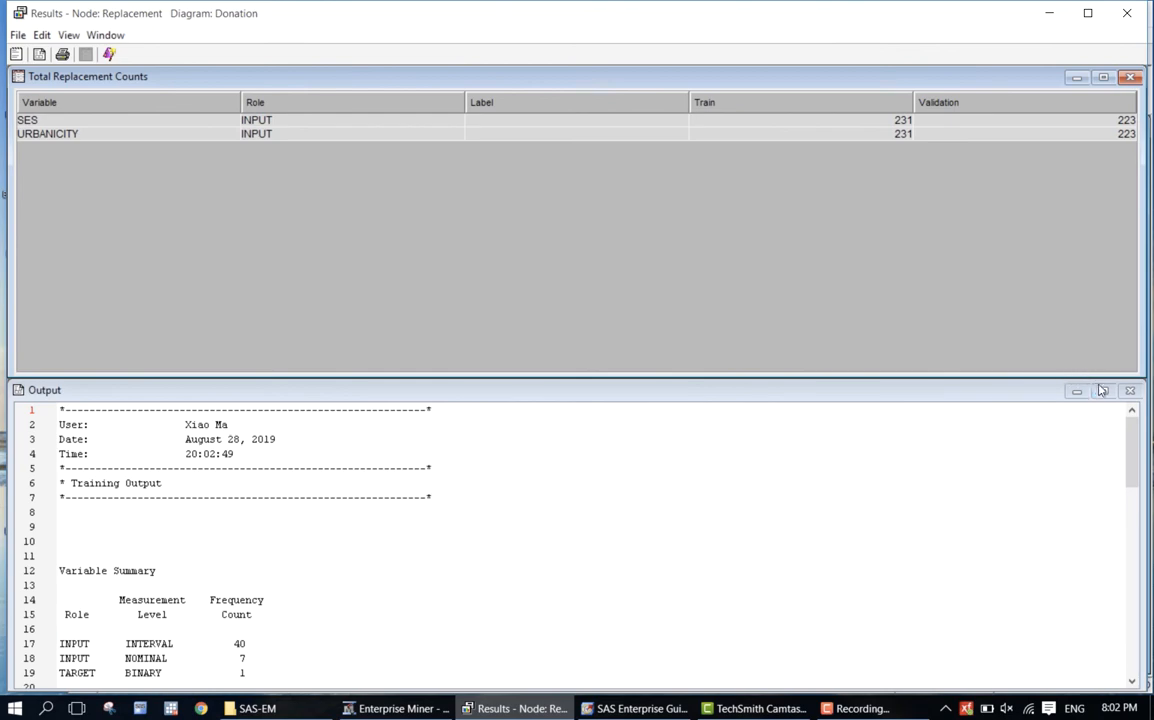
pyautogui.click(1104, 393)
pyautogui.scroll(-5, 632, 487)
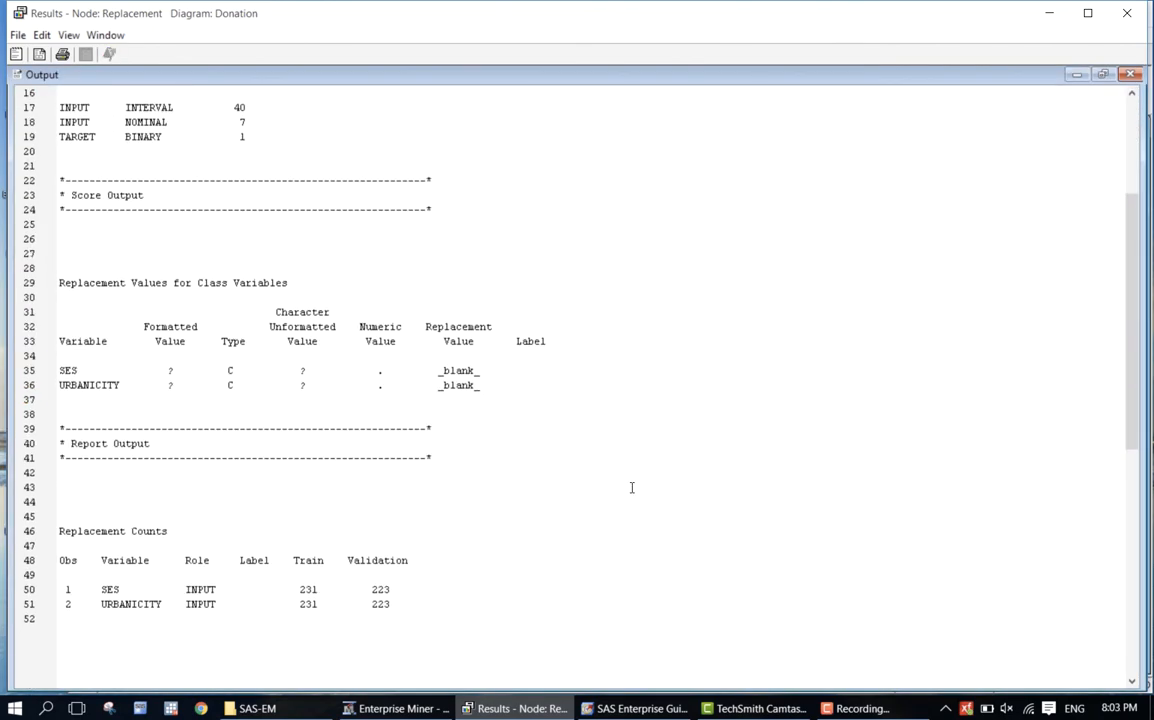
pyautogui.click(1131, 75)
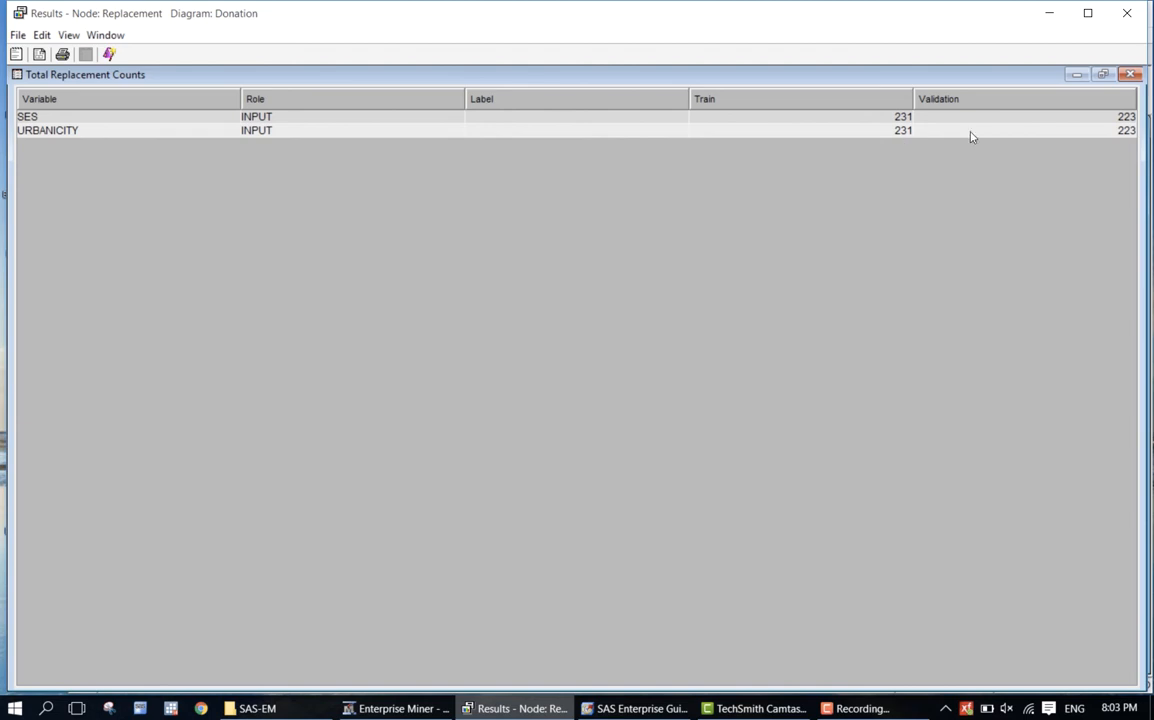
pyautogui.click(1127, 13)
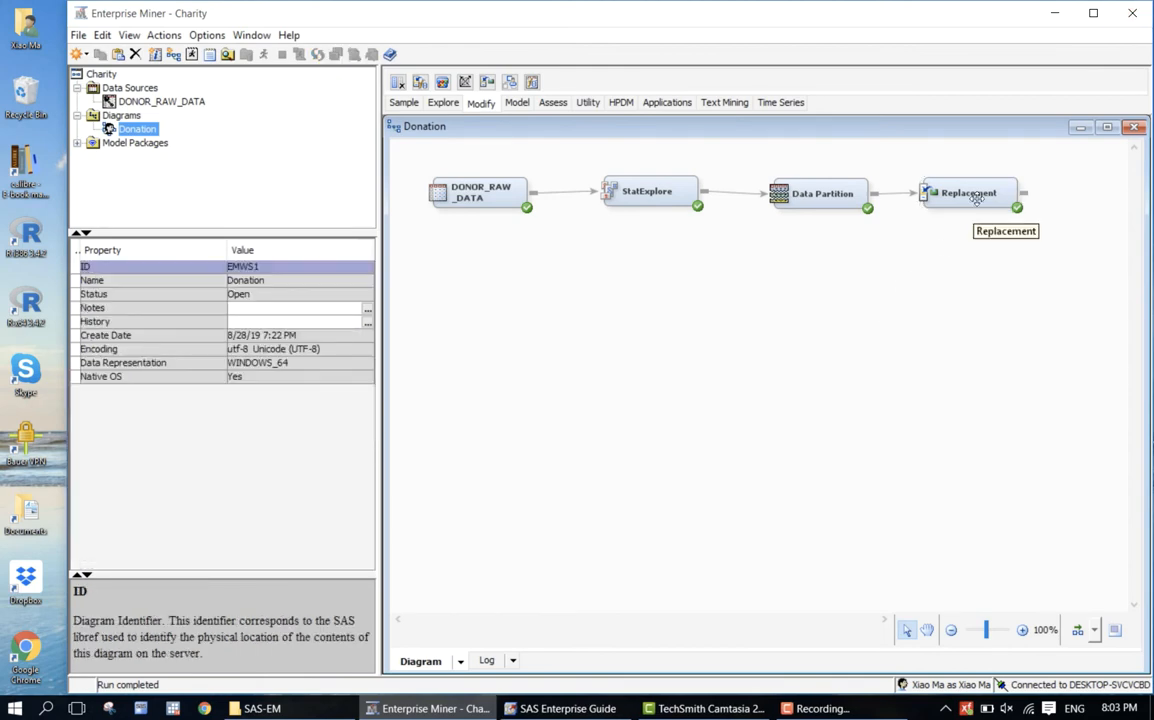
# - Open the Replacement node's exported data list and select the VALIDATE table
pyautogui.click(925, 190)
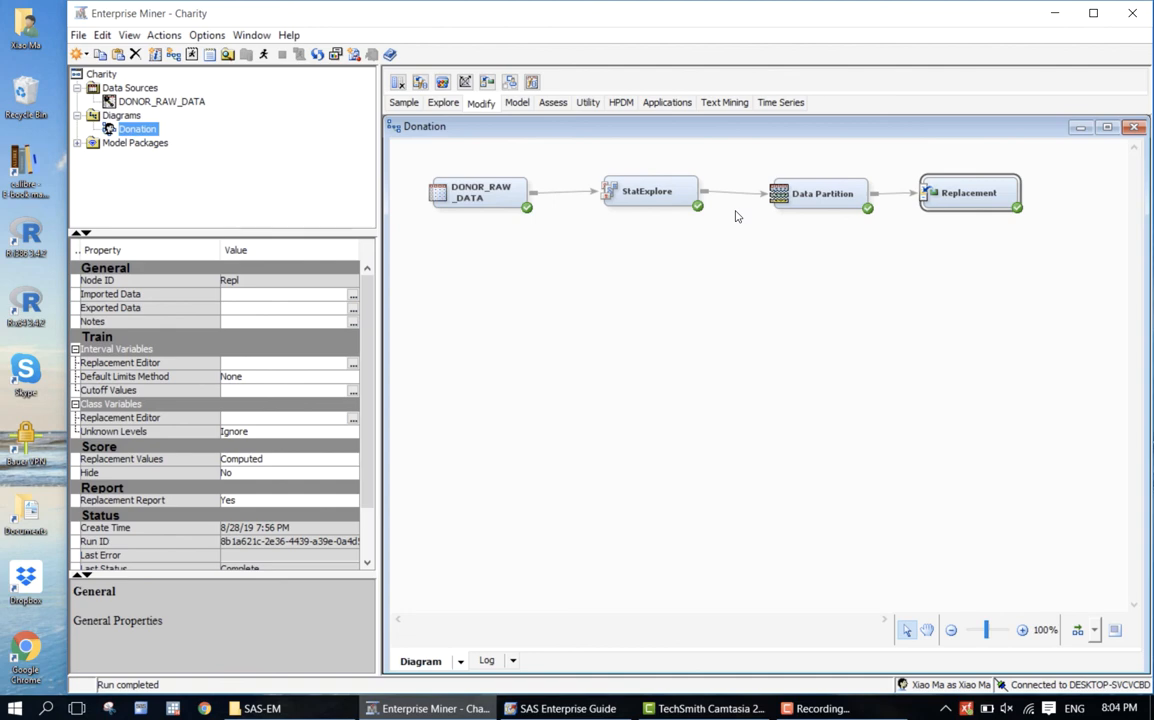
pyautogui.click(757, 270)
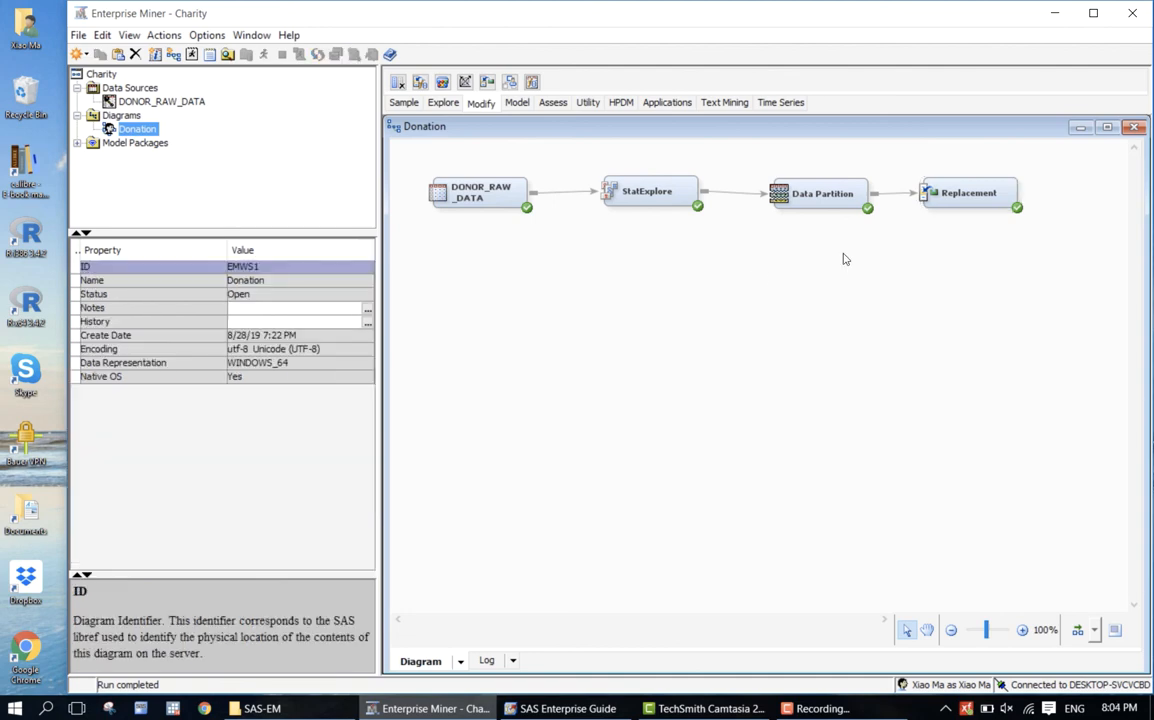
pyautogui.click(951, 191)
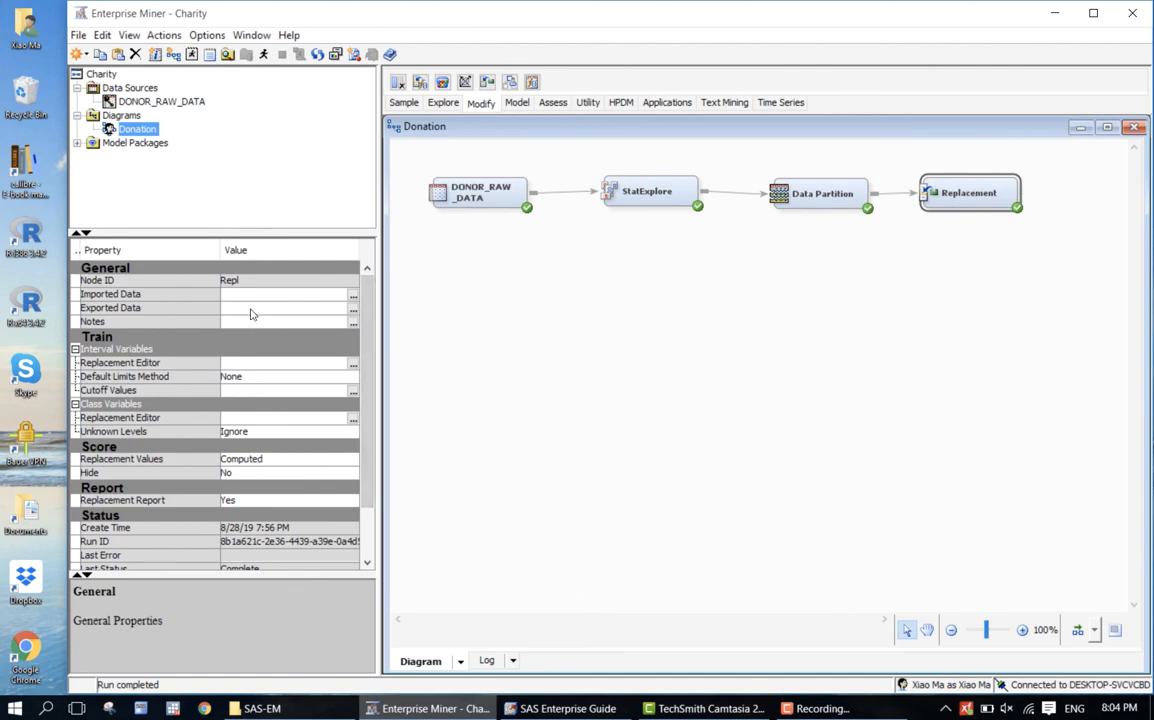
pyautogui.click(352, 310)
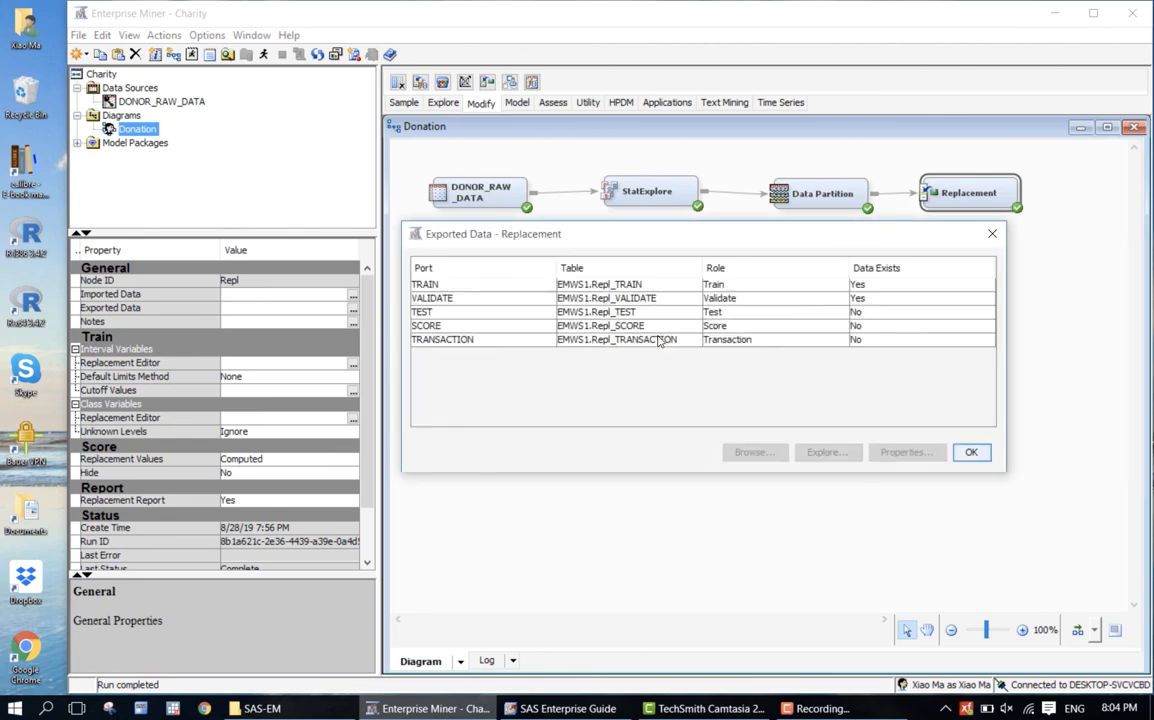
pyautogui.click(882, 300)
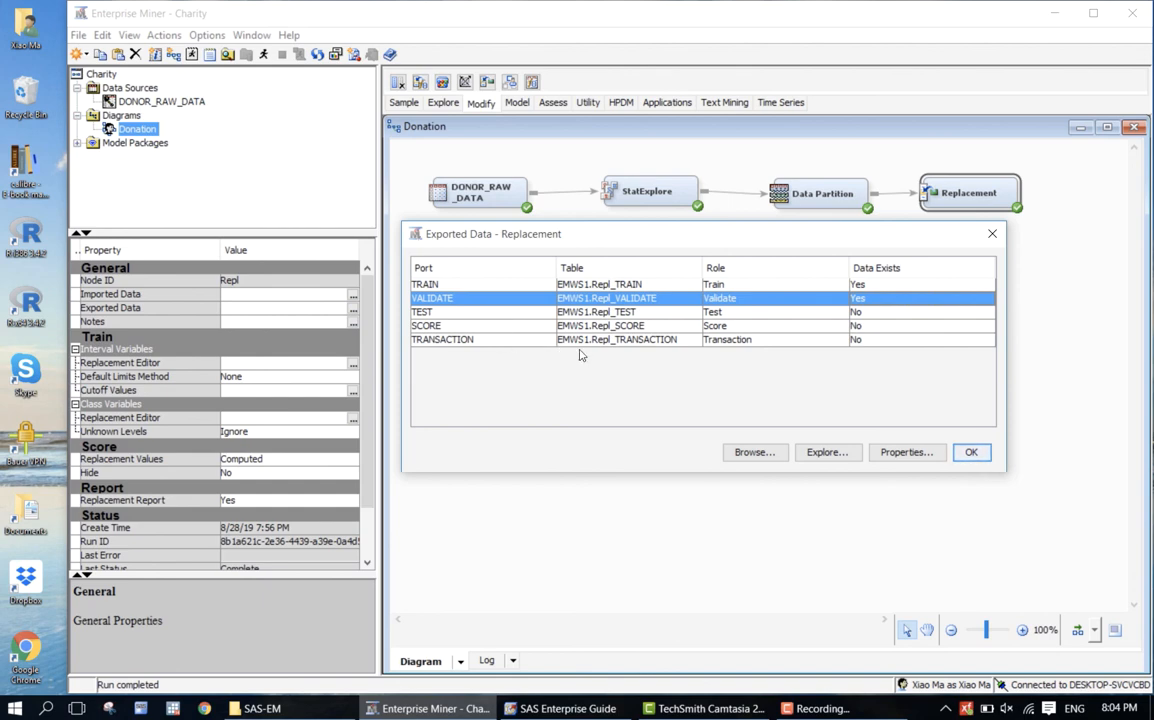
# - Browse the Replacement node's exported TRAIN table and bring up its Replacement: SES and Replacement: URBANICITY columns
pyautogui.click(757, 286)
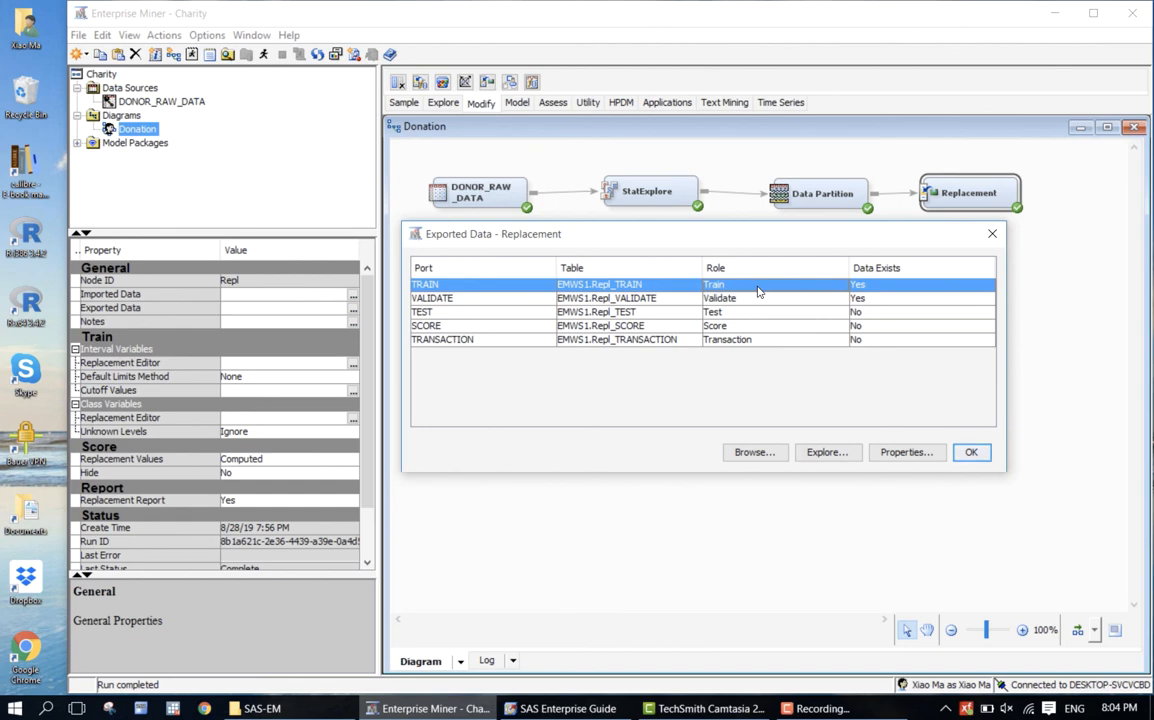
pyautogui.click(767, 298)
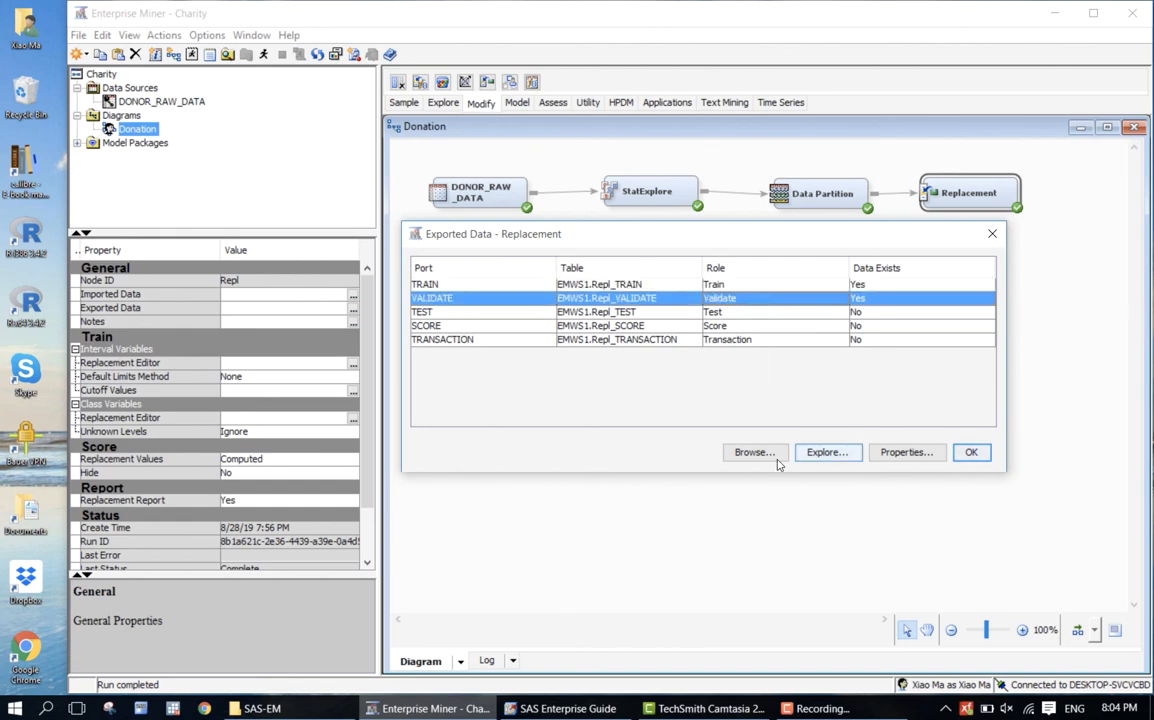
pyautogui.click(765, 286)
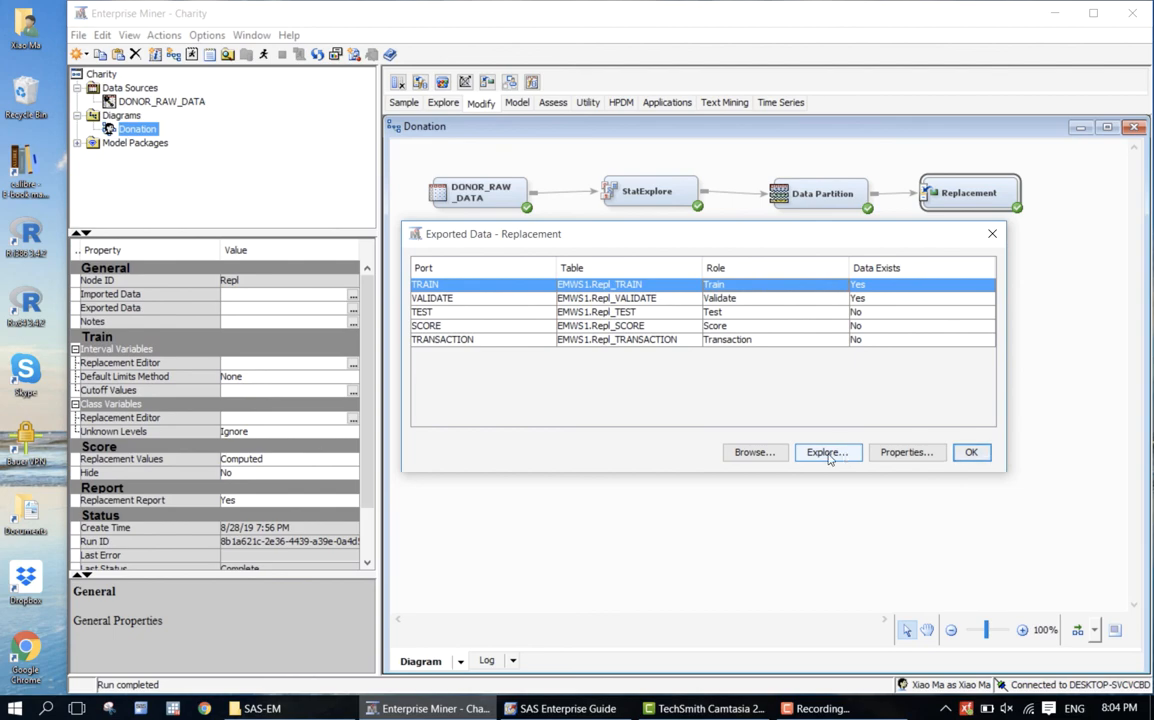
pyautogui.click(752, 453)
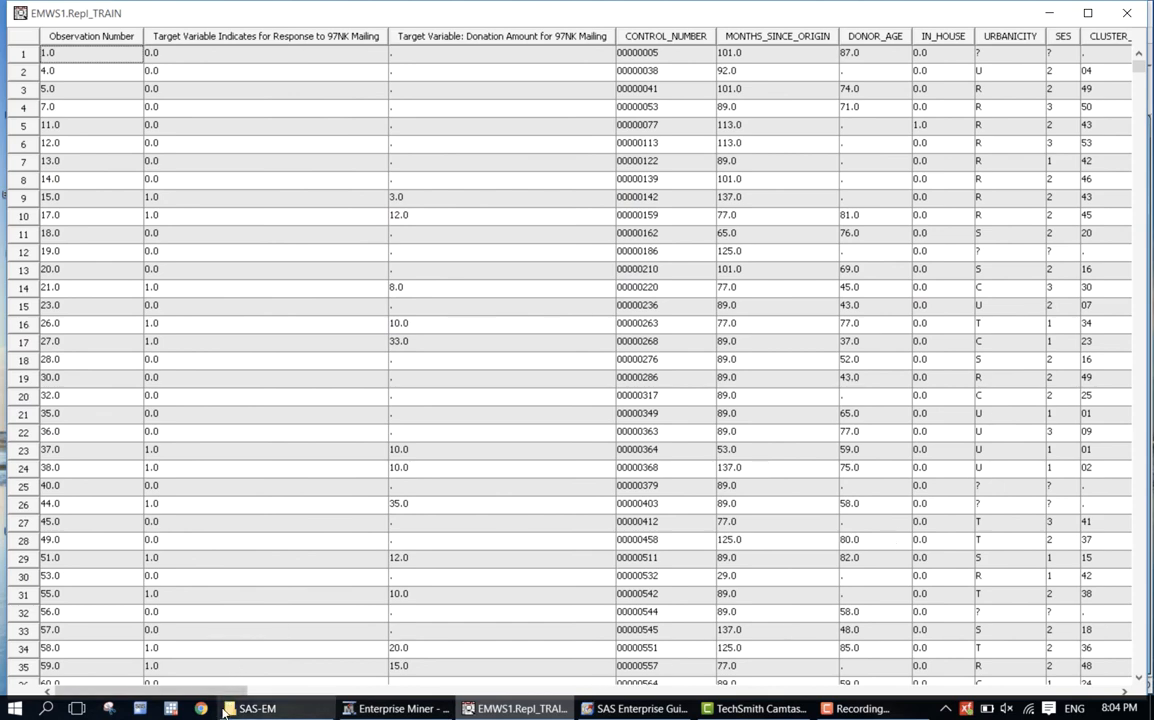
pyautogui.moveTo(150, 690); pyautogui.dragTo(1110, 700)
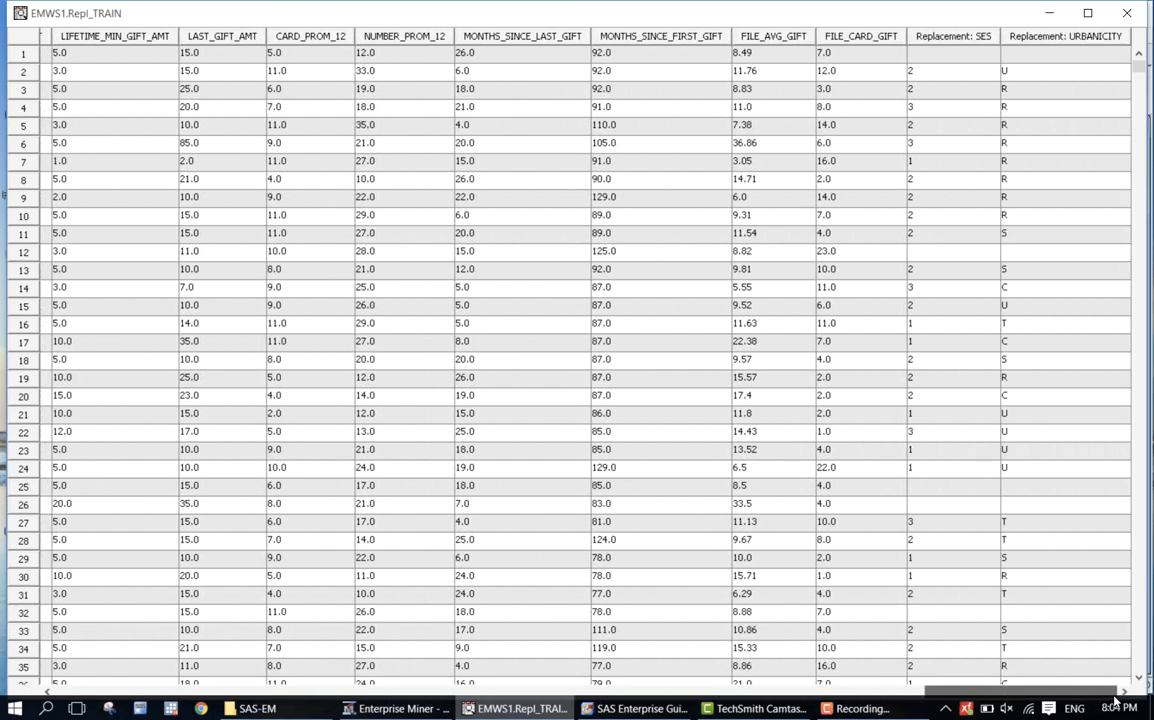
# - Sort the TRAIN table by Replacement: SES, compare the blank and filled replacement values, and close the table and the exported data list
pyautogui.click(936, 44)
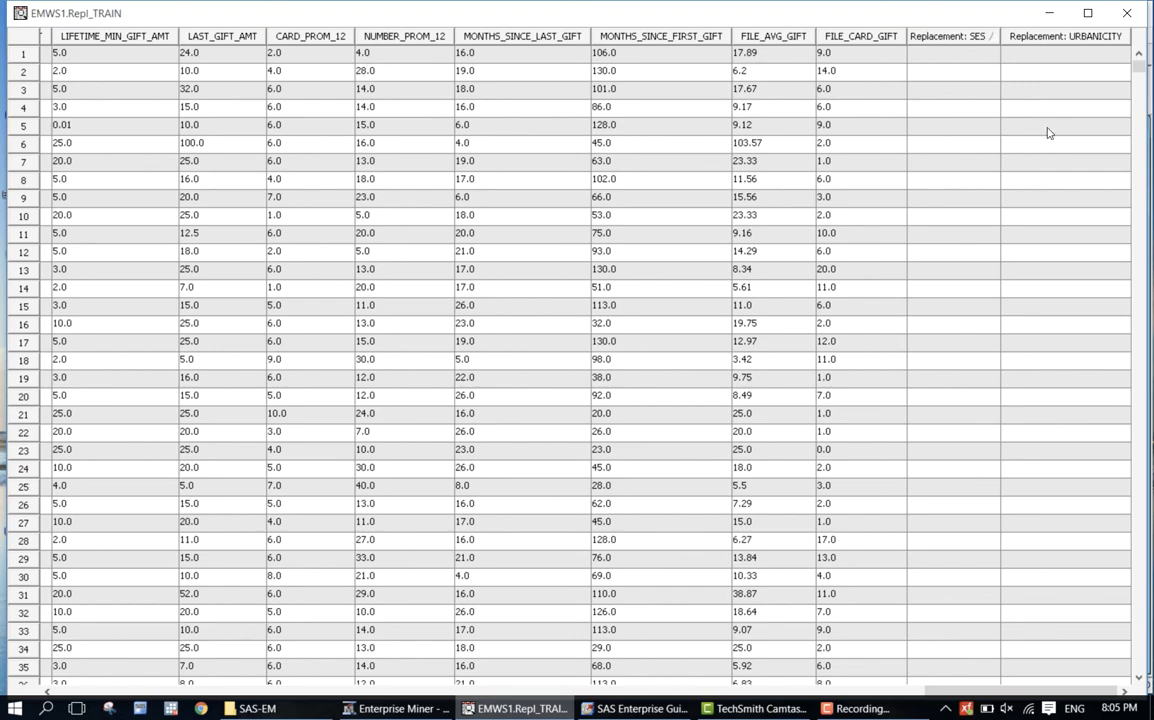
pyautogui.click(1143, 90)
pyautogui.moveTo(1140, 80); pyautogui.dragTo(1139, 121)
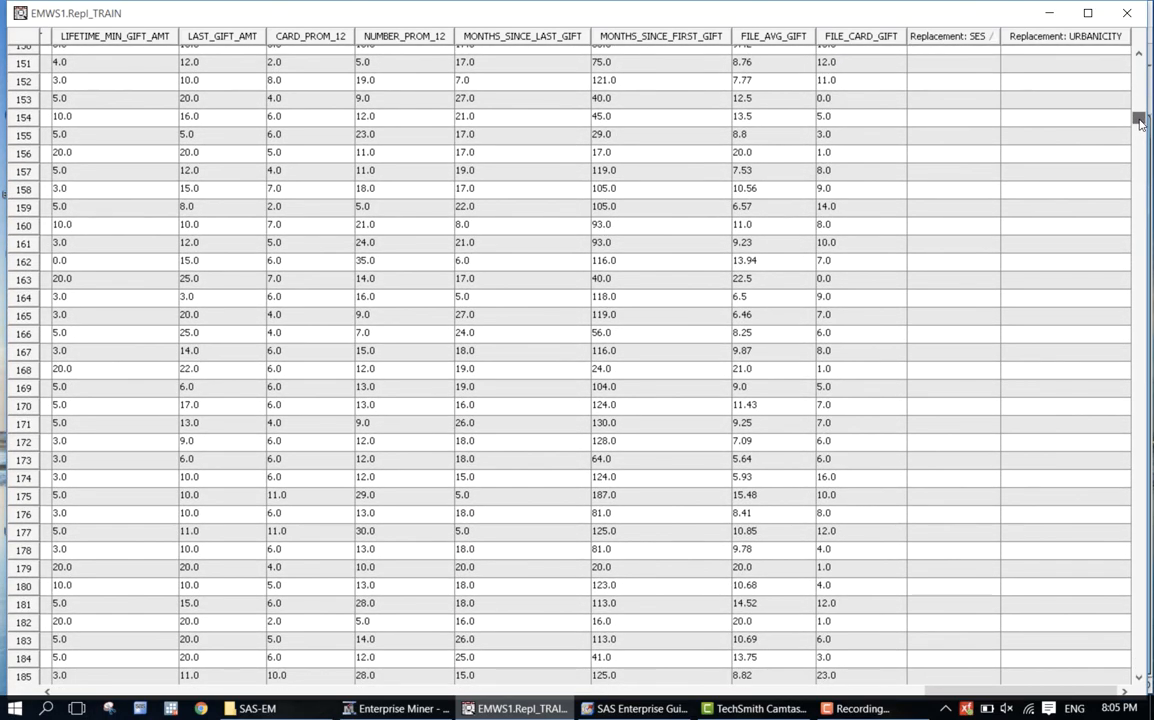
pyautogui.moveTo(1140, 122); pyautogui.dragTo(1140, 265)
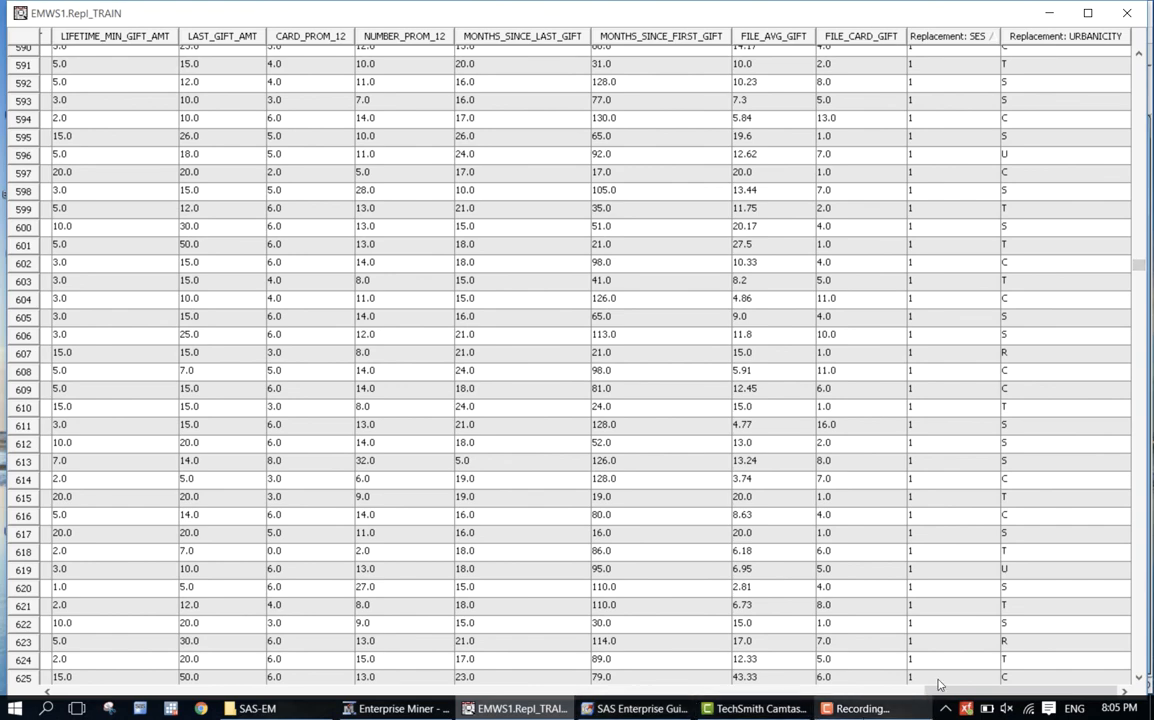
pyautogui.moveTo(997, 694); pyautogui.dragTo(1004, 692)
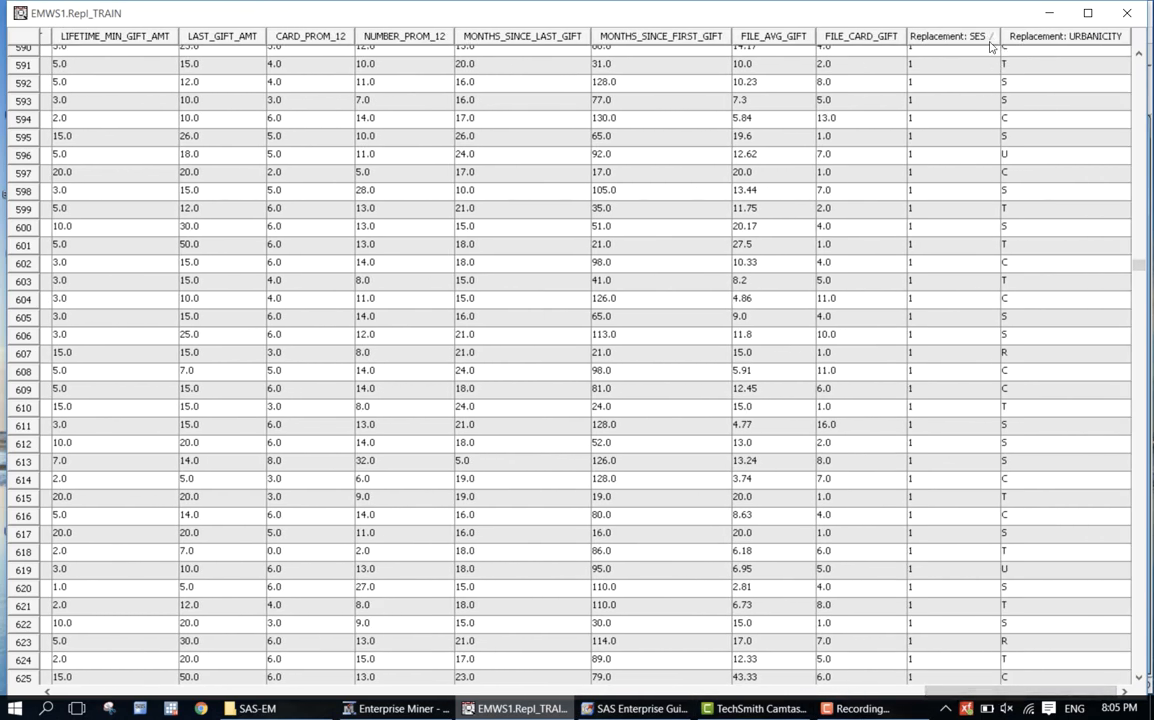
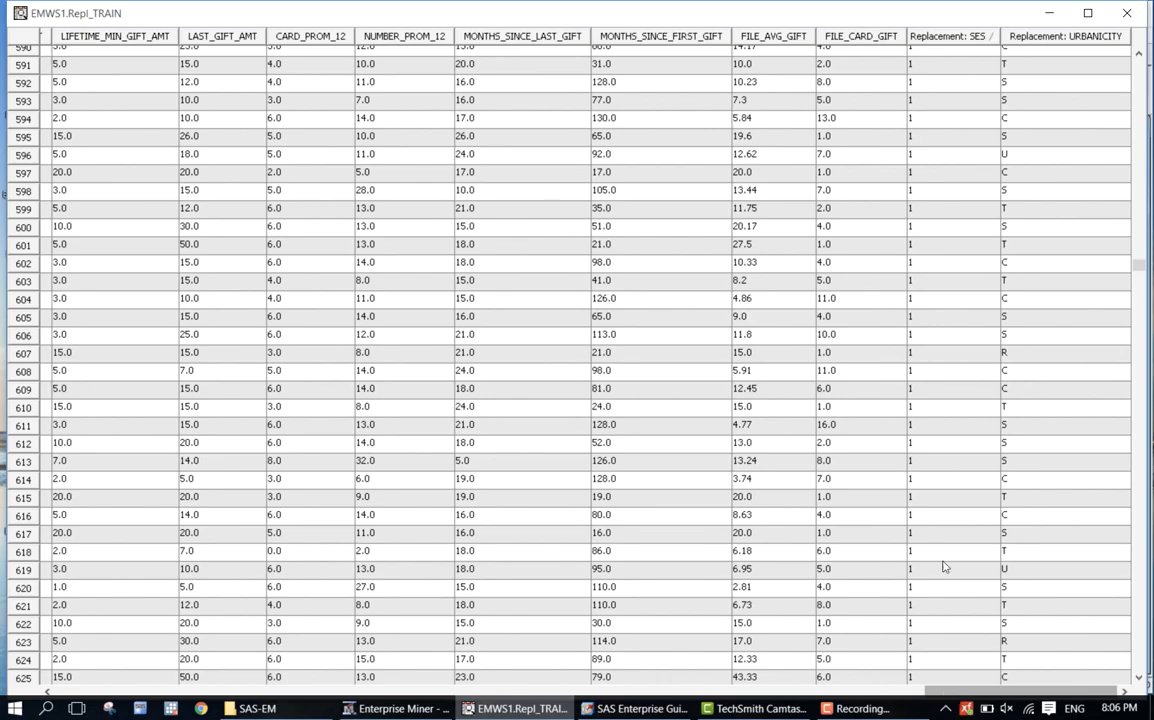
pyautogui.click(1128, 15)
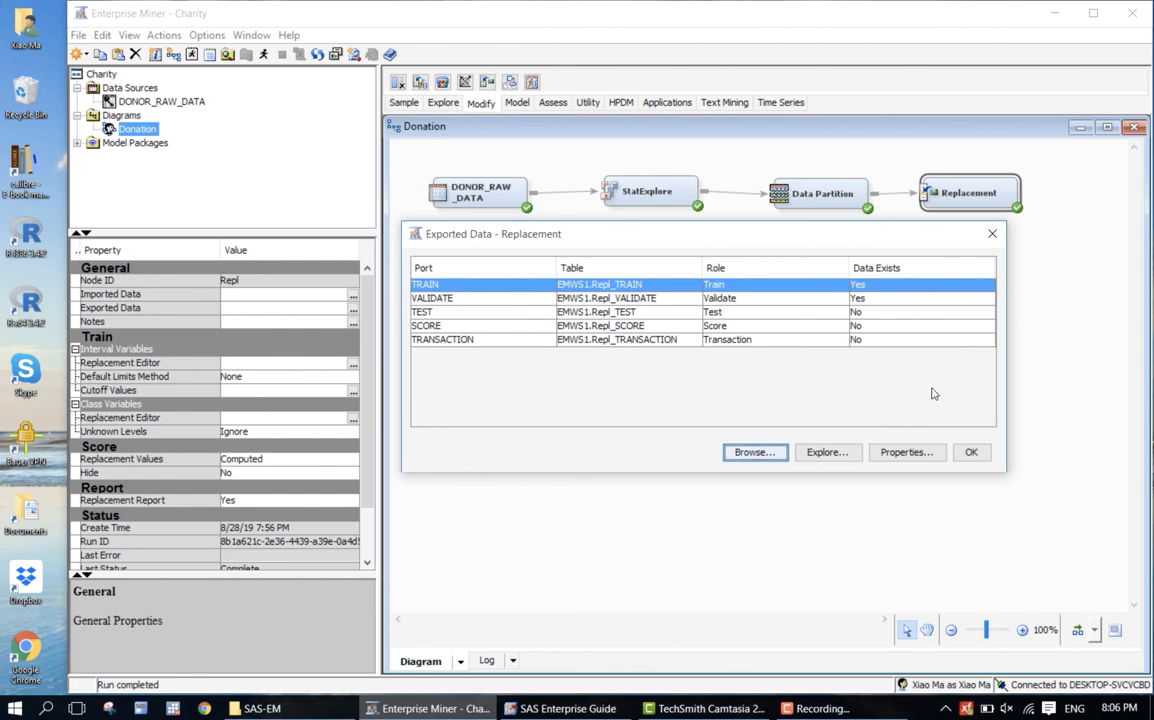
pyautogui.click(992, 234)
pyautogui.click(940, 305)
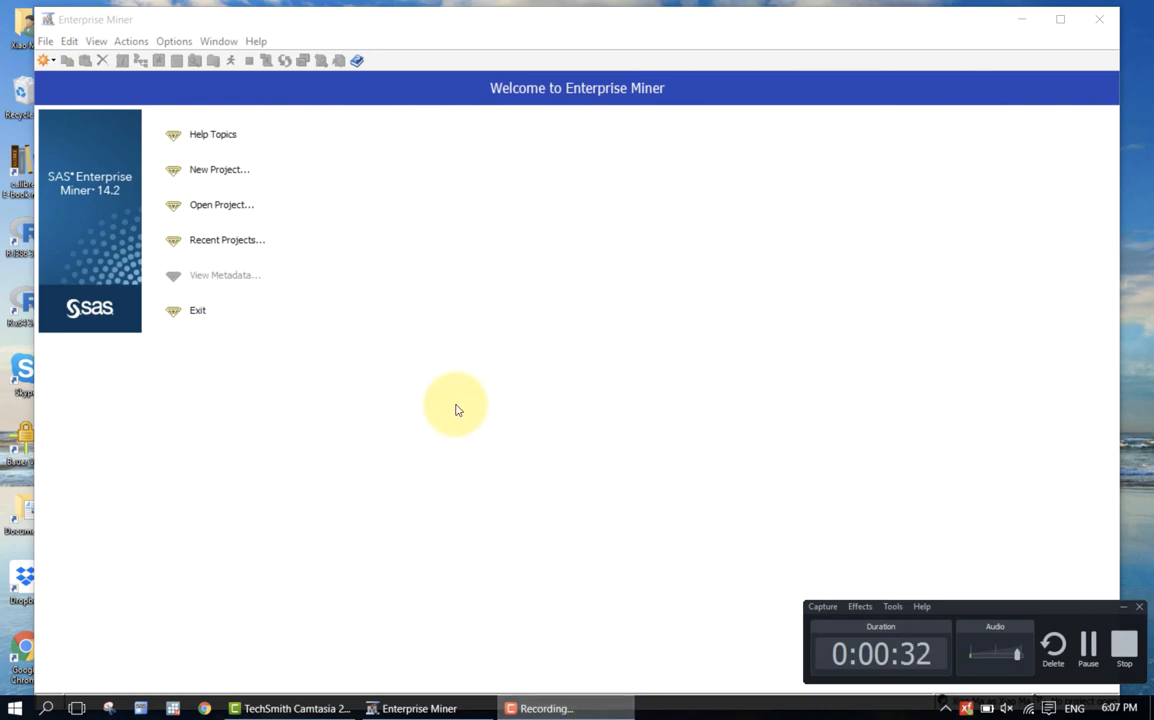
# - Open the Charity project from project.emp and open its Donation diagram
pyautogui.click(222, 214)
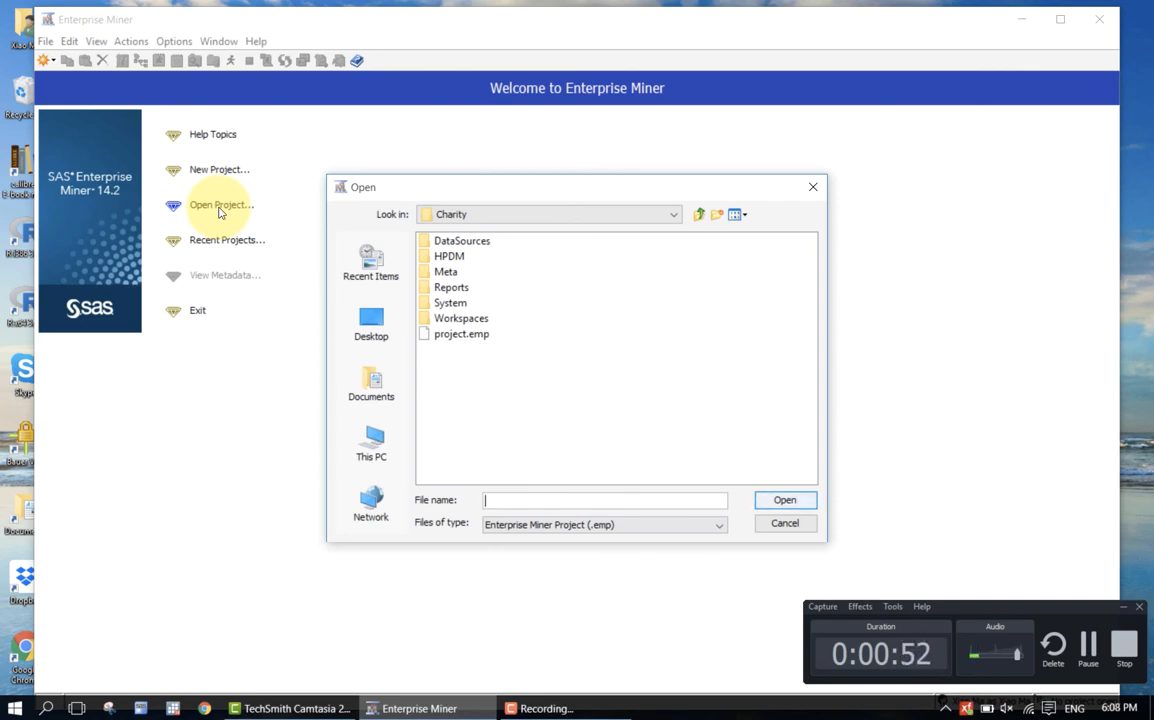
pyautogui.doubleClick(470, 337)
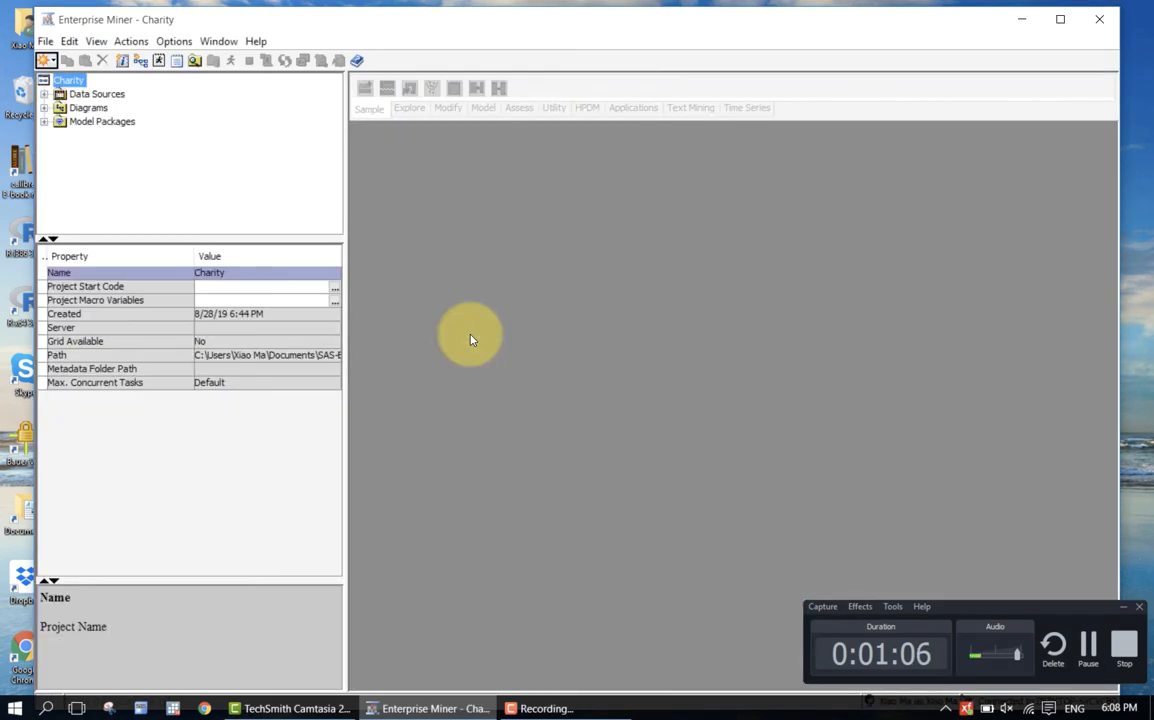
pyautogui.click(44, 107)
pyautogui.click(92, 123)
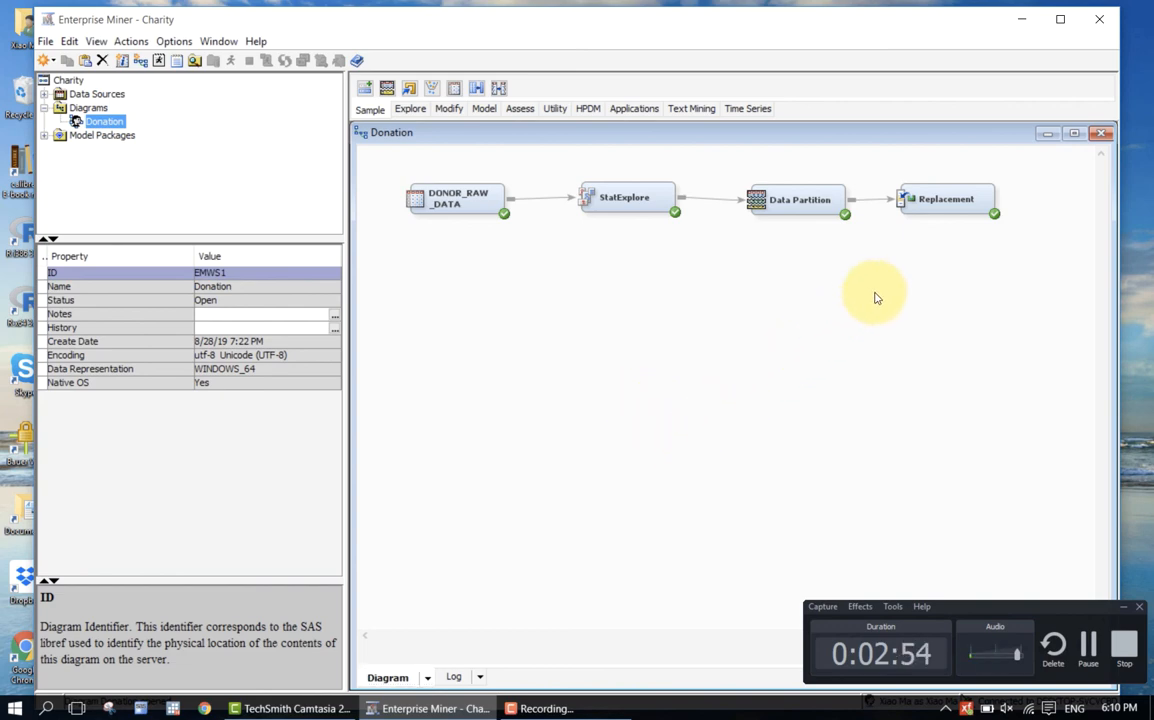
pyautogui.click(942, 201)
pyautogui.click(931, 252)
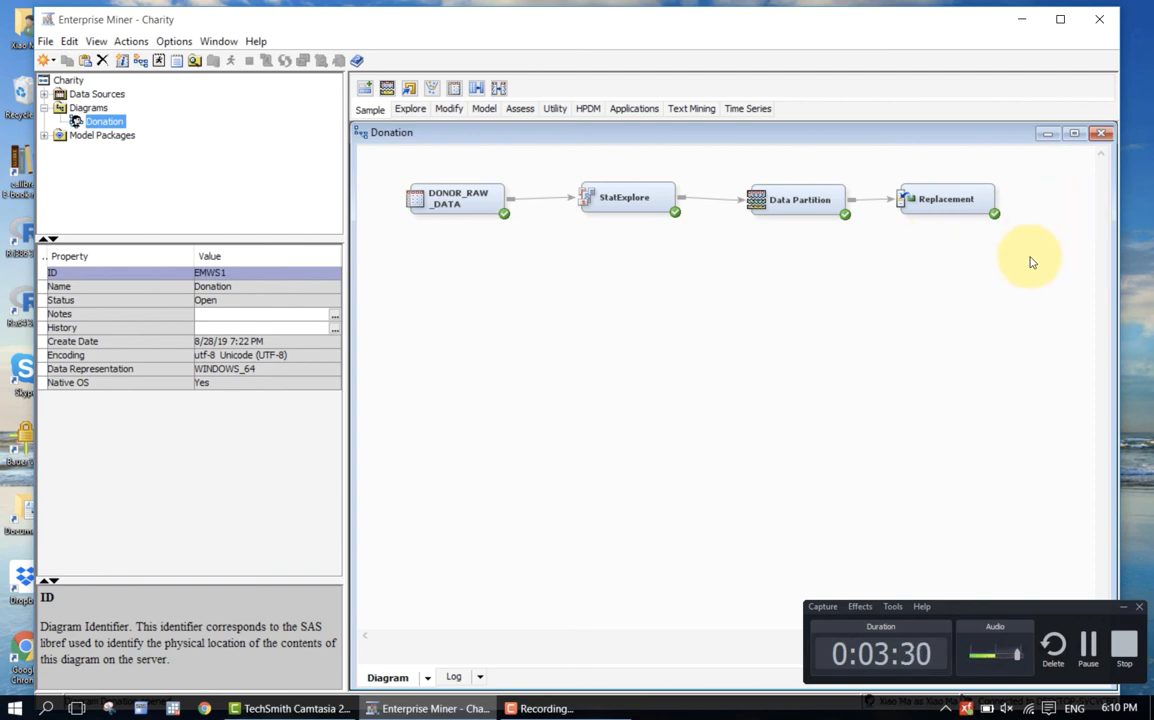
pyautogui.click(643, 195)
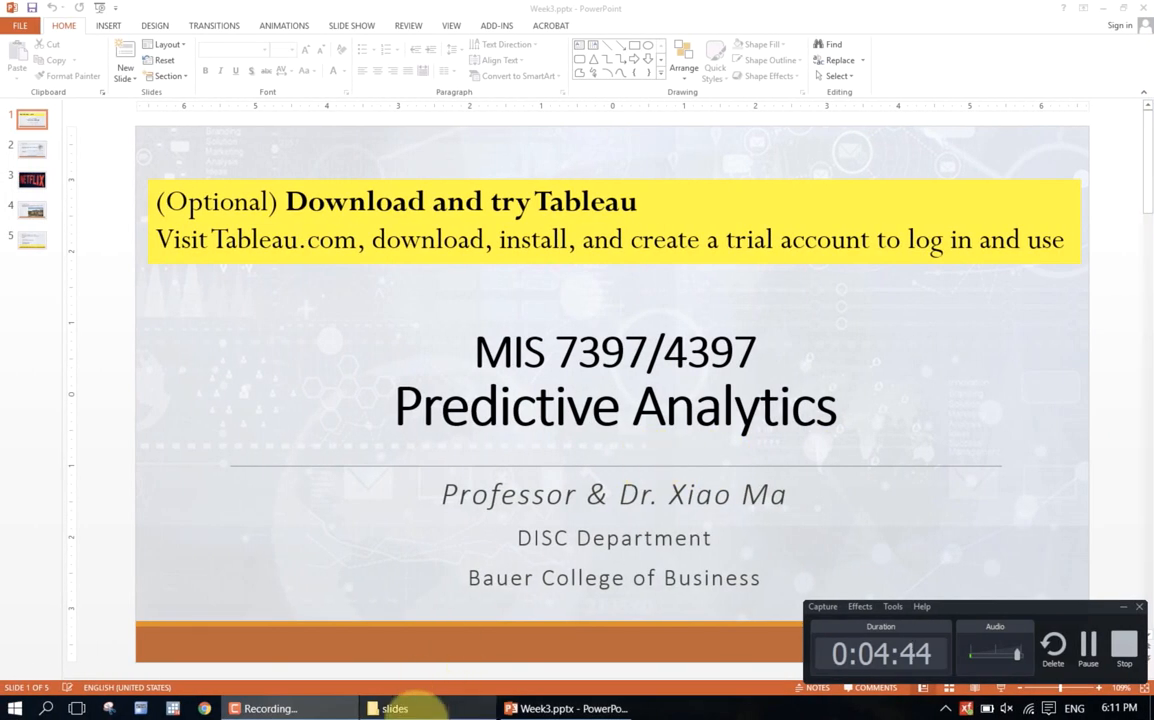
# - Switch to the slides folder, open Slides-week-2.pptx in PowerPoint, and go to the Z-score Standardization slide with Figure 2.8
pyautogui.click(395, 708)
pyautogui.doubleClick(515, 300)
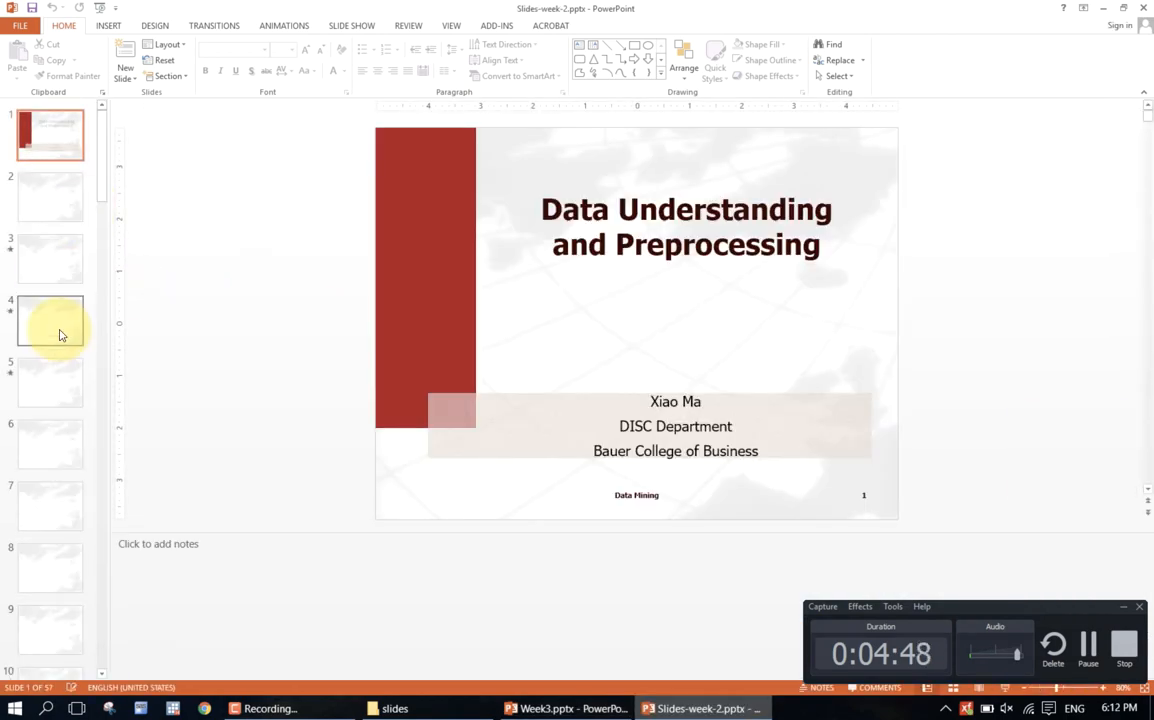
pyautogui.scroll(-1, 62, 335)
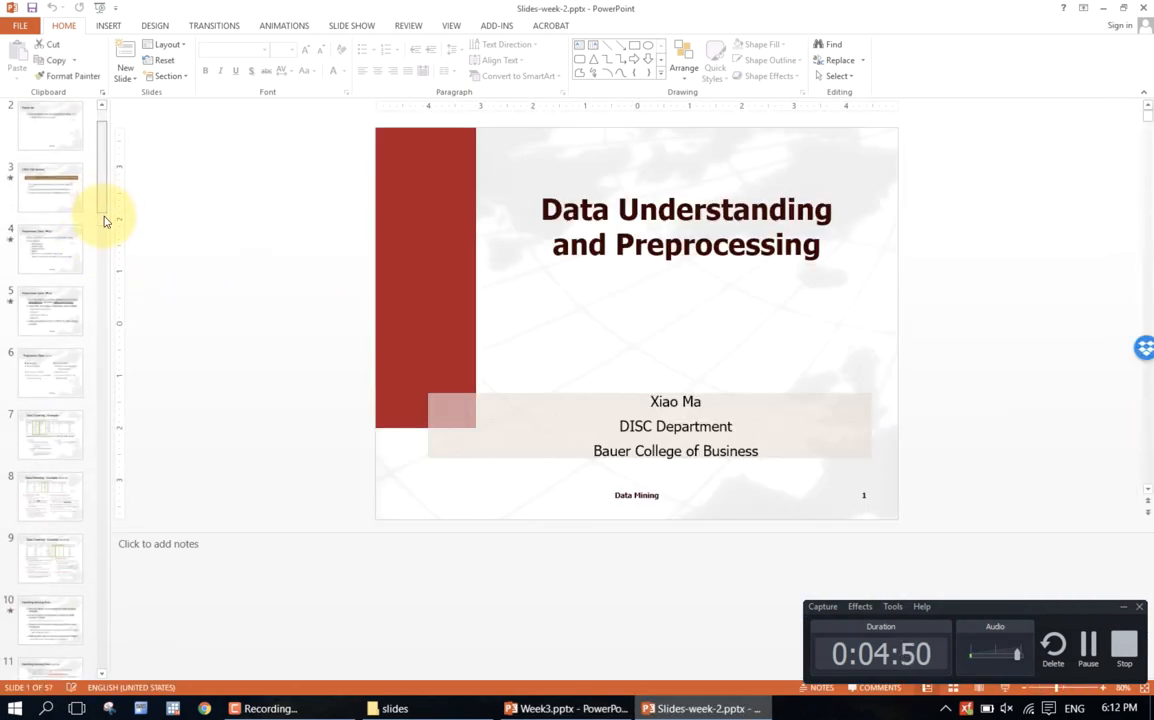
pyautogui.moveTo(106, 221); pyautogui.dragTo(110, 452)
pyautogui.click(60, 406)
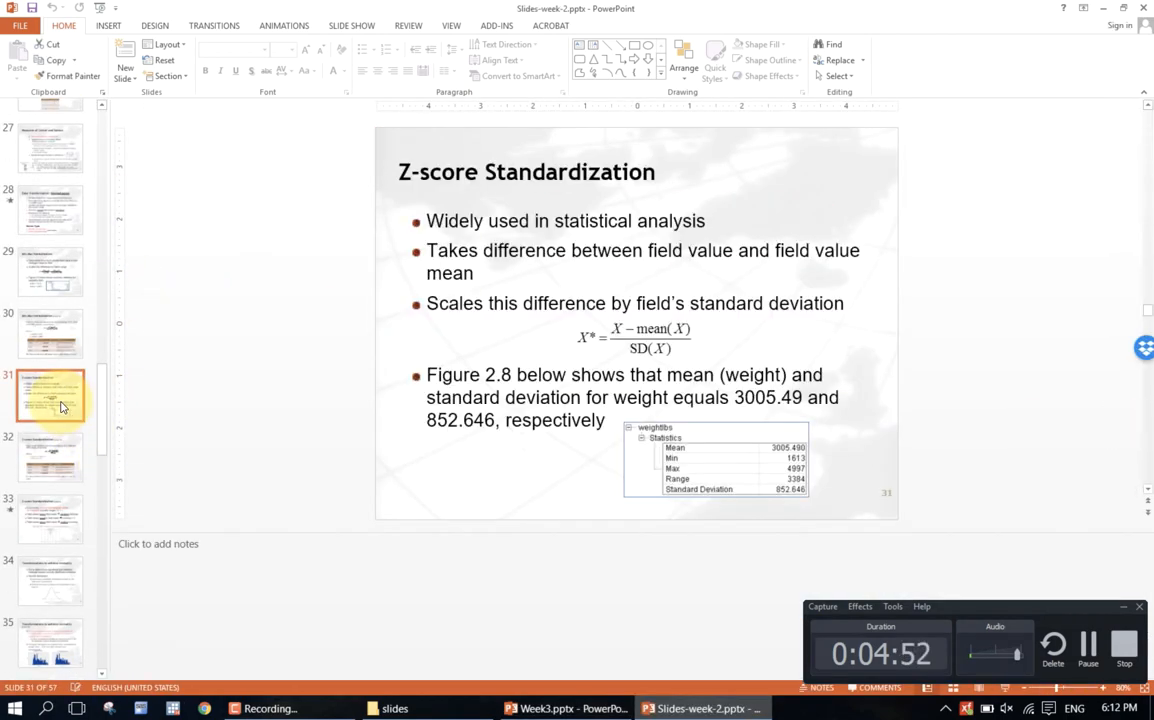
# - Page back through the presentation from Z-score Standardization to the Measures of Center and Spread slides
pyautogui.press('Up')
pyautogui.press('Up')
pyautogui.press('Up')
pyautogui.press('Up')
pyautogui.press('Up')
pyautogui.press('Up')
pyautogui.press('Up')
pyautogui.press('Up')
pyautogui.press('Up')
pyautogui.press('Up')
pyautogui.press('Up')
pyautogui.press('Up')
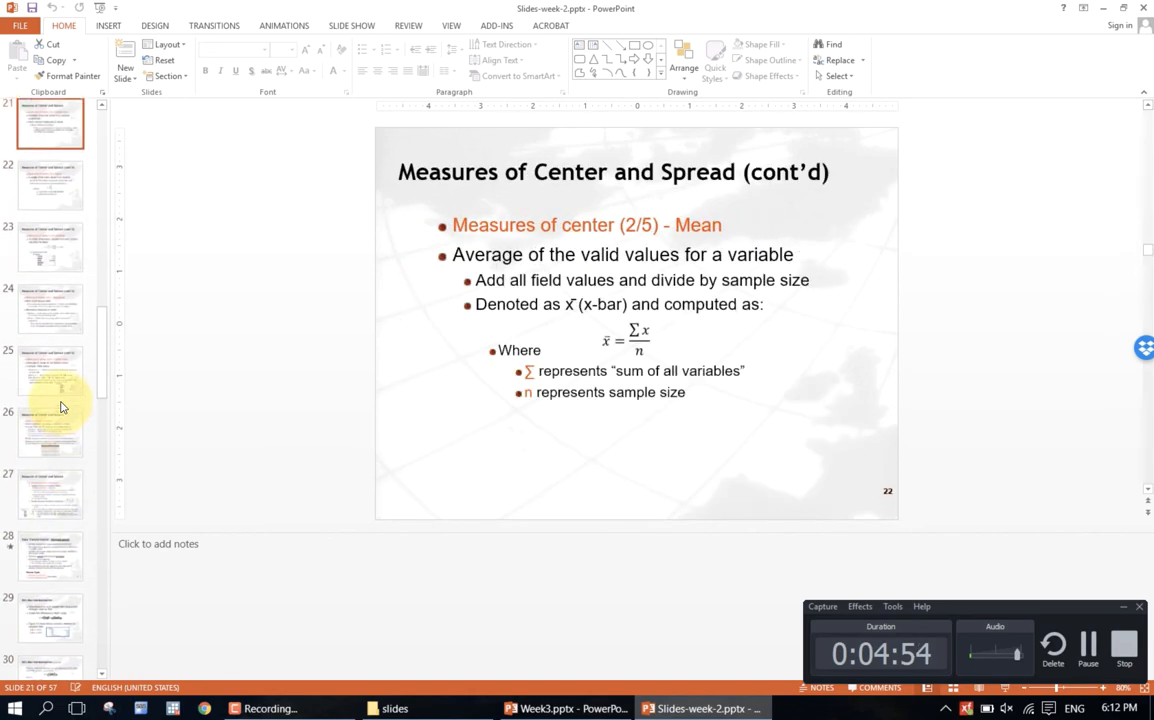
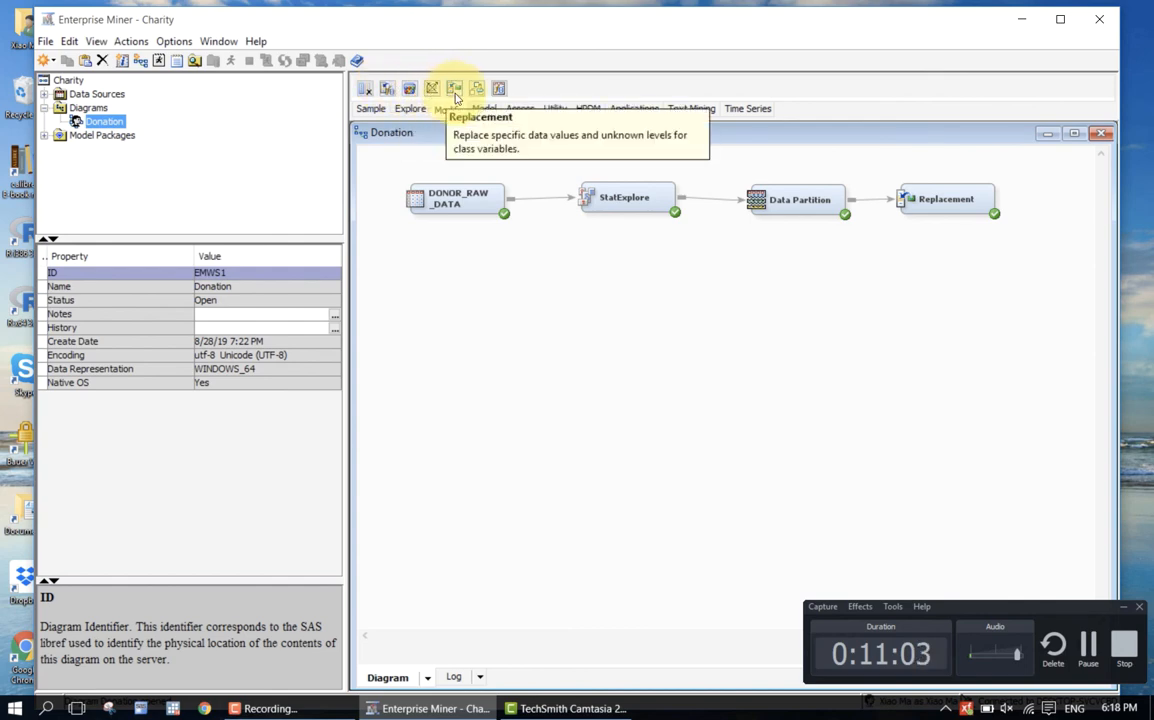
# - Add a Transform Variables node to the Donation diagram and connect it after the Replacement node
pyautogui.moveTo(499, 89); pyautogui.dragTo(1052, 199)
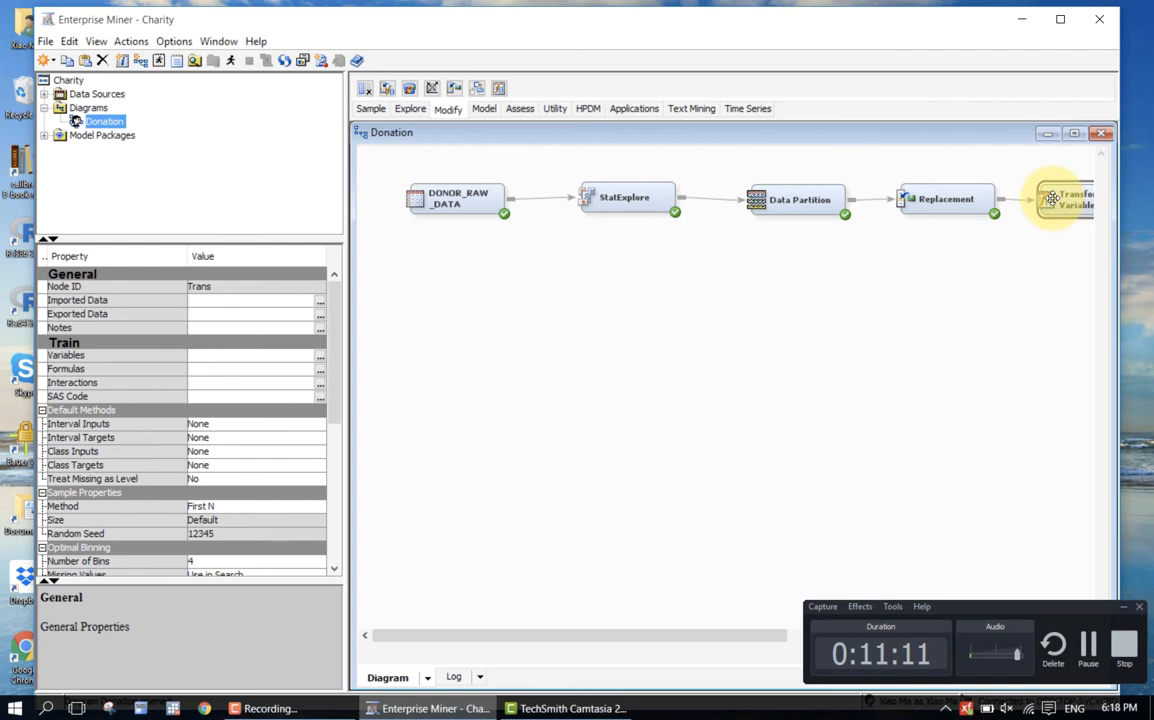
pyautogui.click(1036, 240)
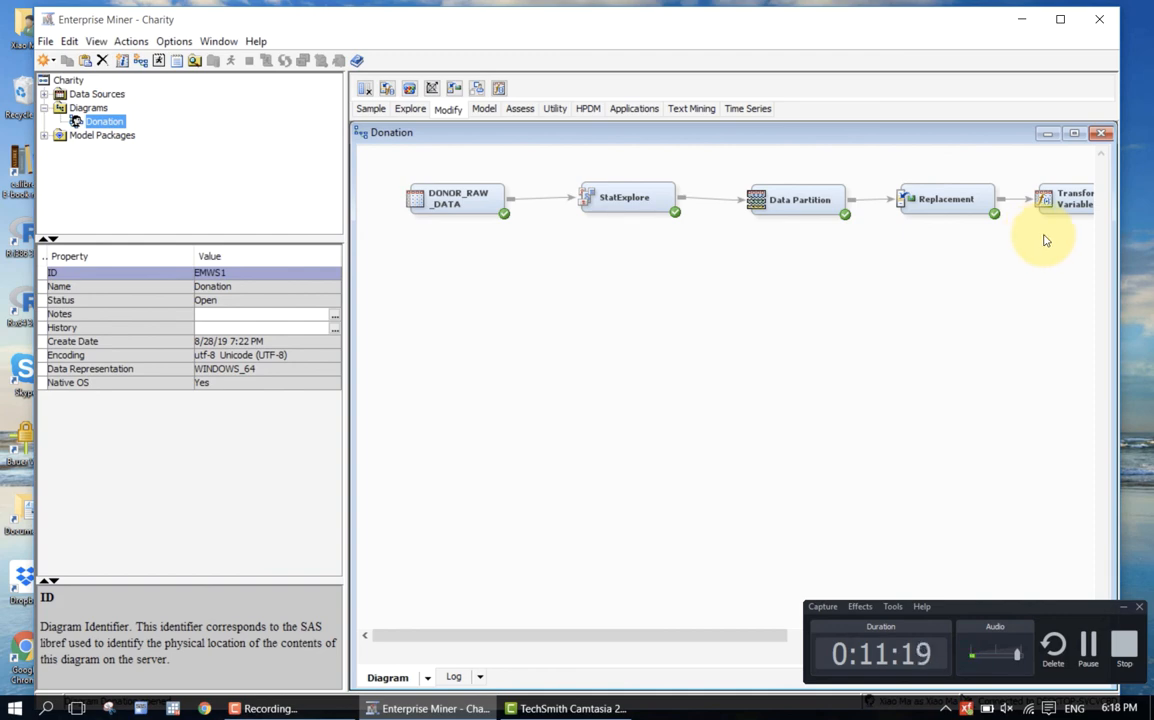
pyautogui.click(1078, 202)
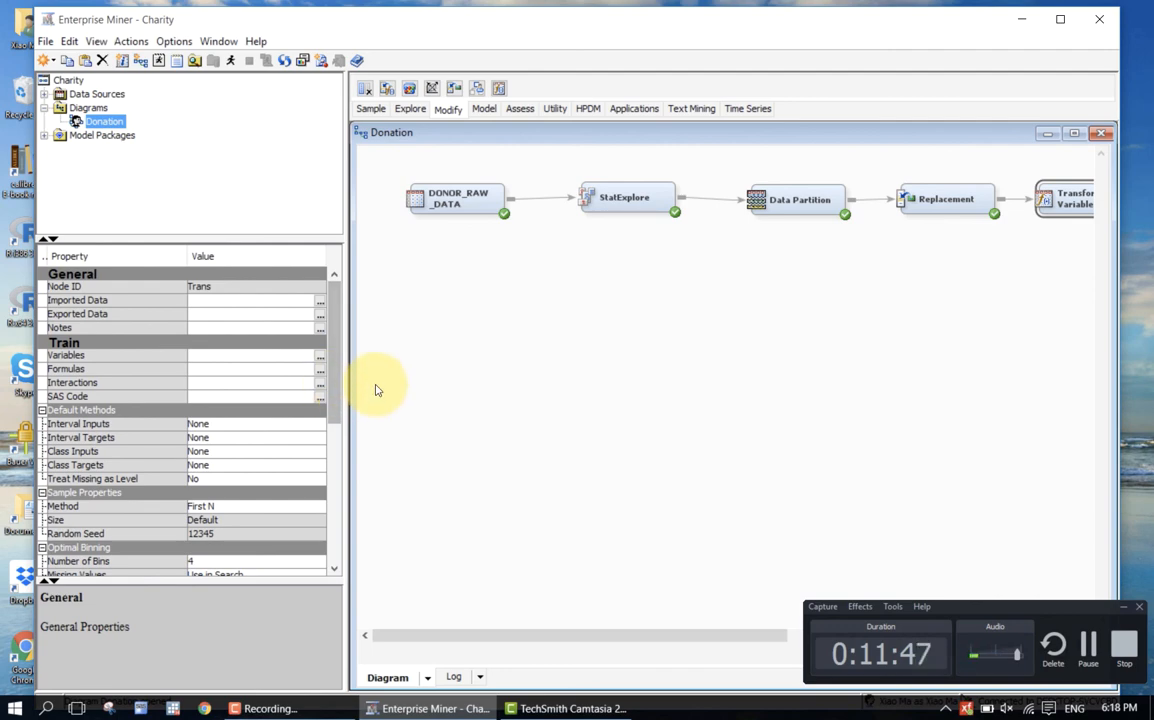
pyautogui.click(377, 391)
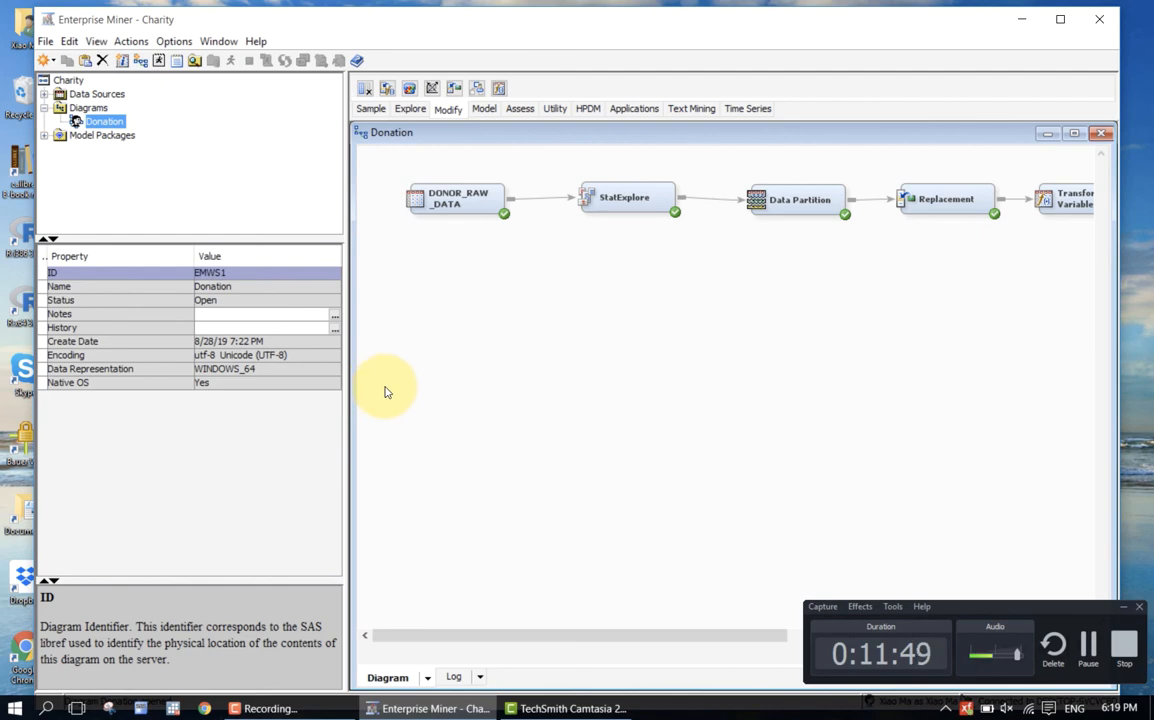
pyautogui.click(1038, 199)
pyautogui.click(922, 273)
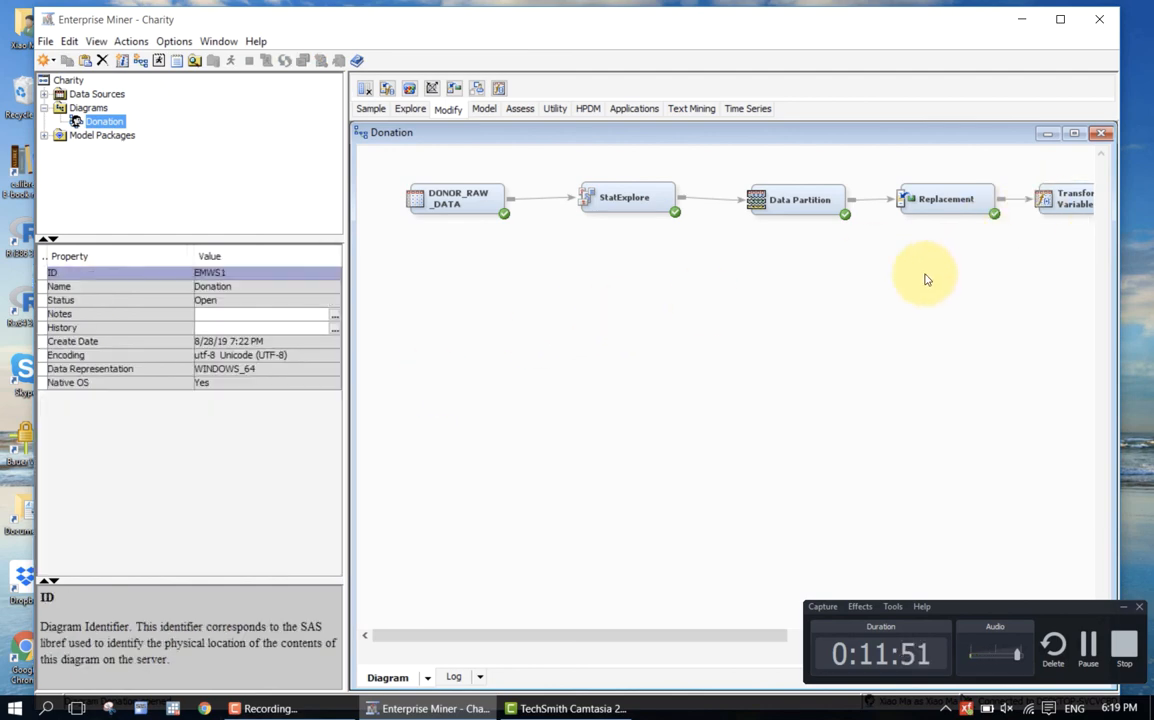
pyautogui.click(1067, 203)
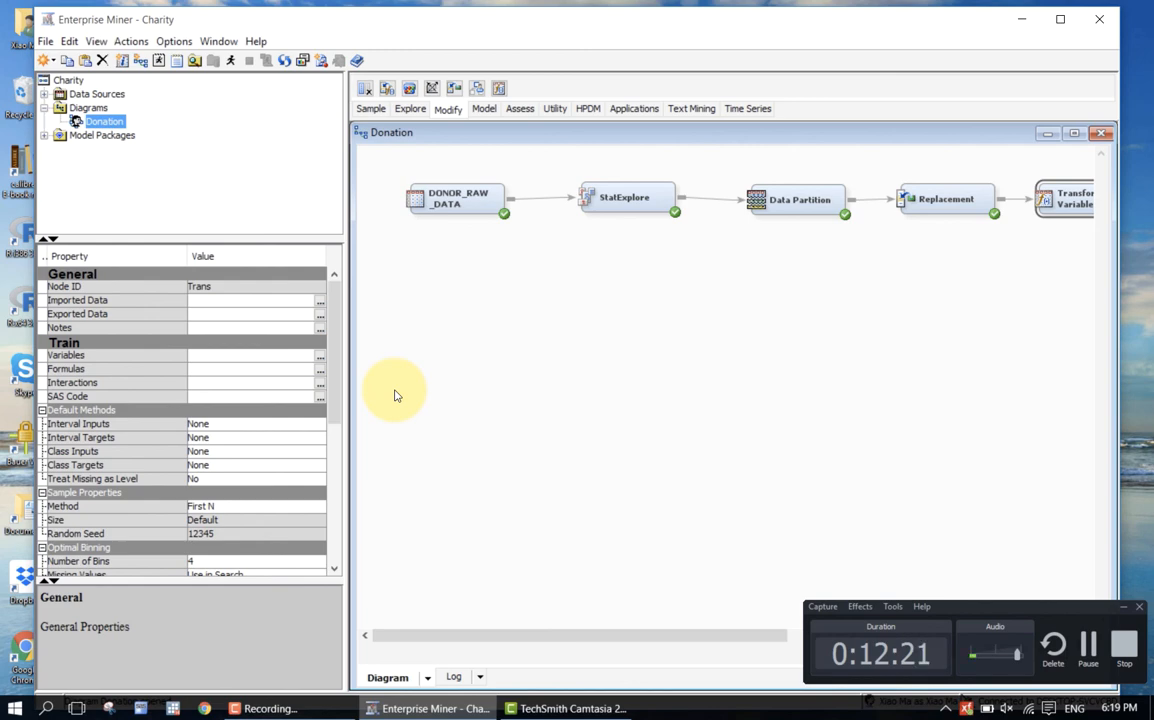
pyautogui.click(395, 395)
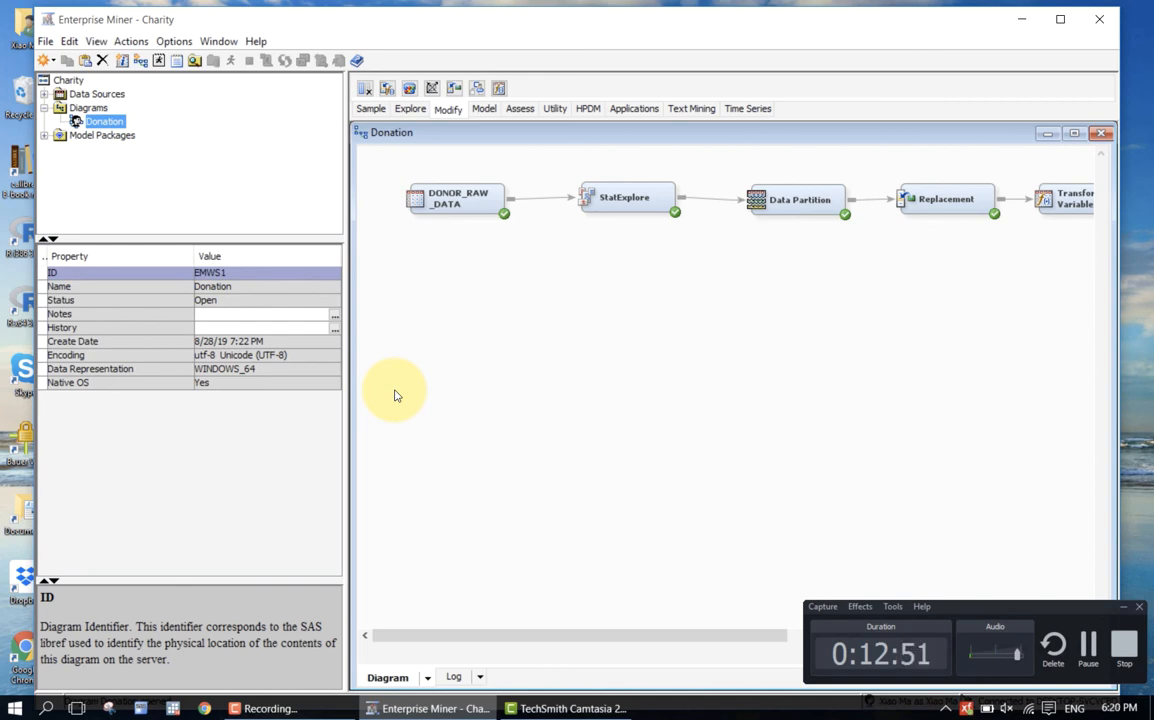
# - Open the Transform Variables node's Formulas editor and enlarge its input variable list and histogram
pyautogui.click(1068, 192)
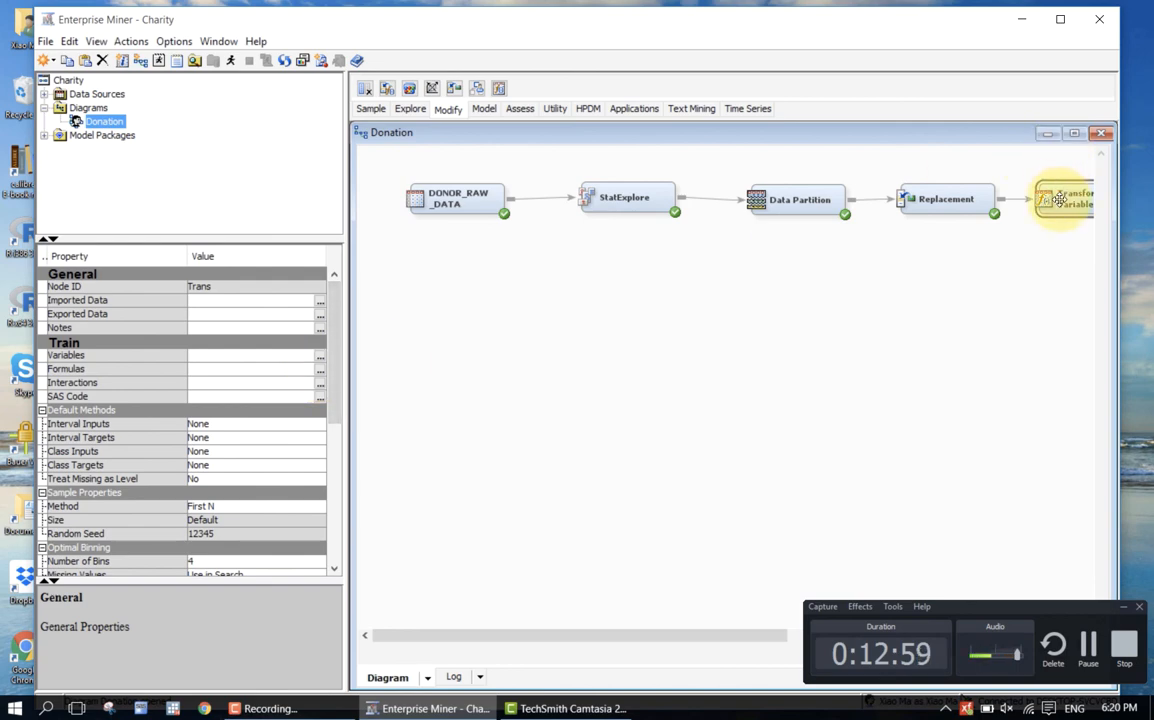
pyautogui.click(320, 370)
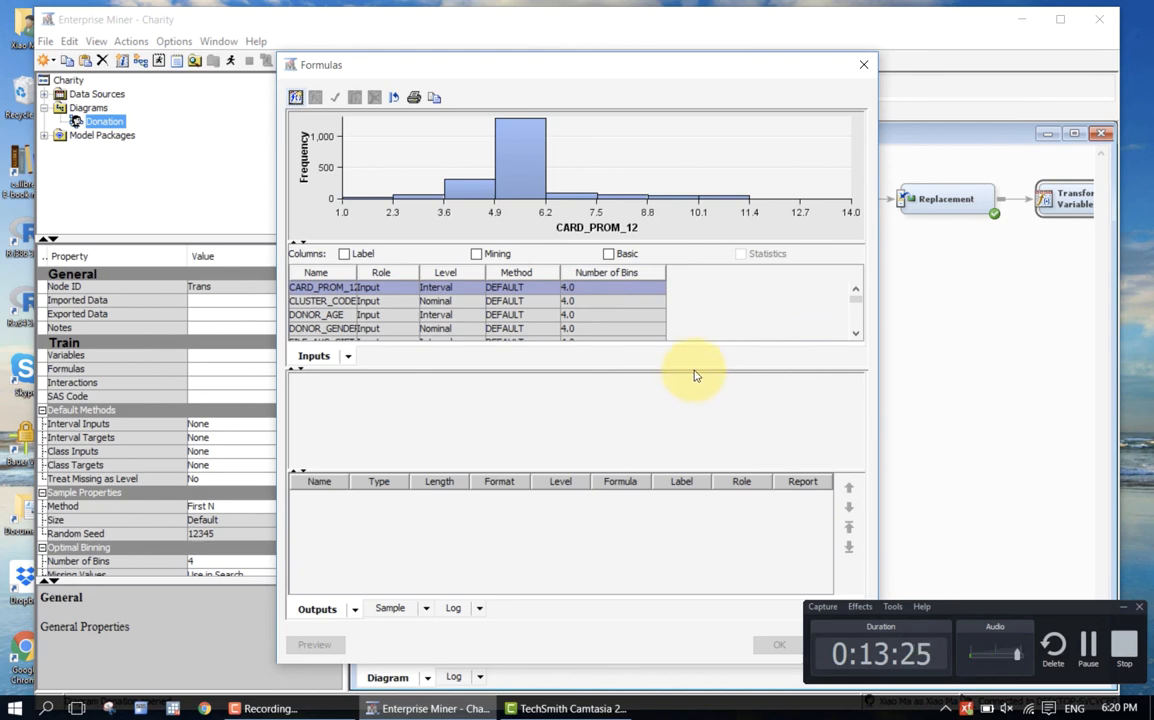
pyautogui.moveTo(690, 369); pyautogui.dragTo(690, 452)
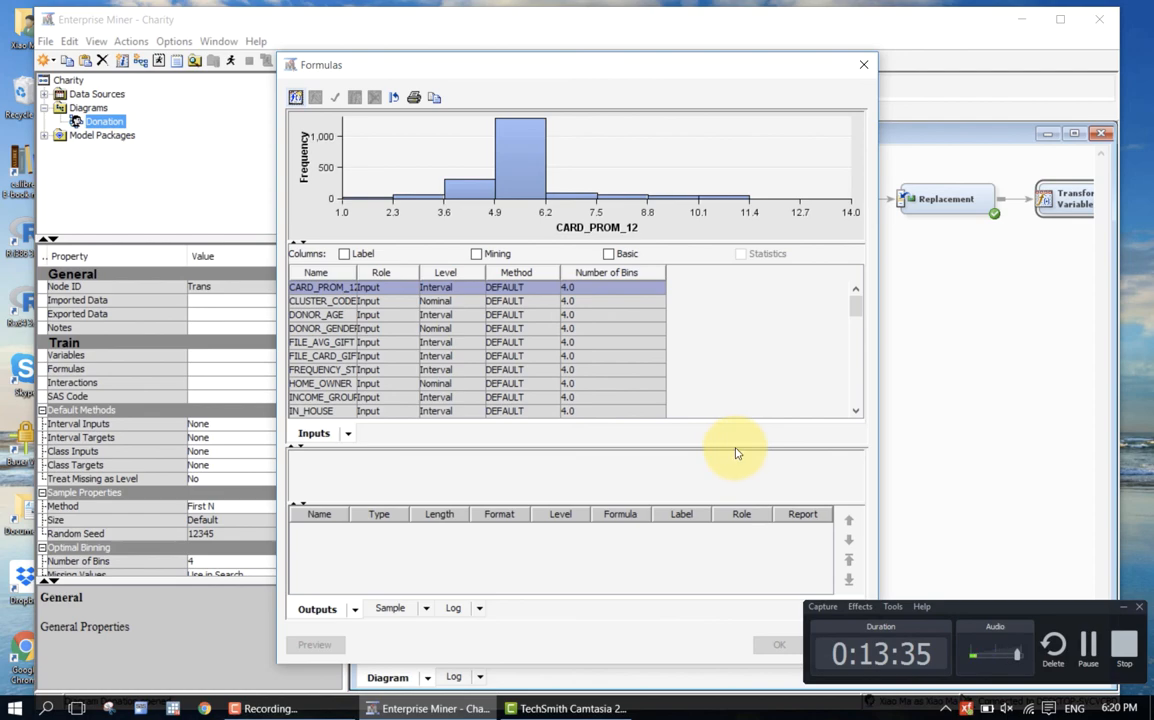
pyautogui.moveTo(735, 452); pyautogui.dragTo(736, 497)
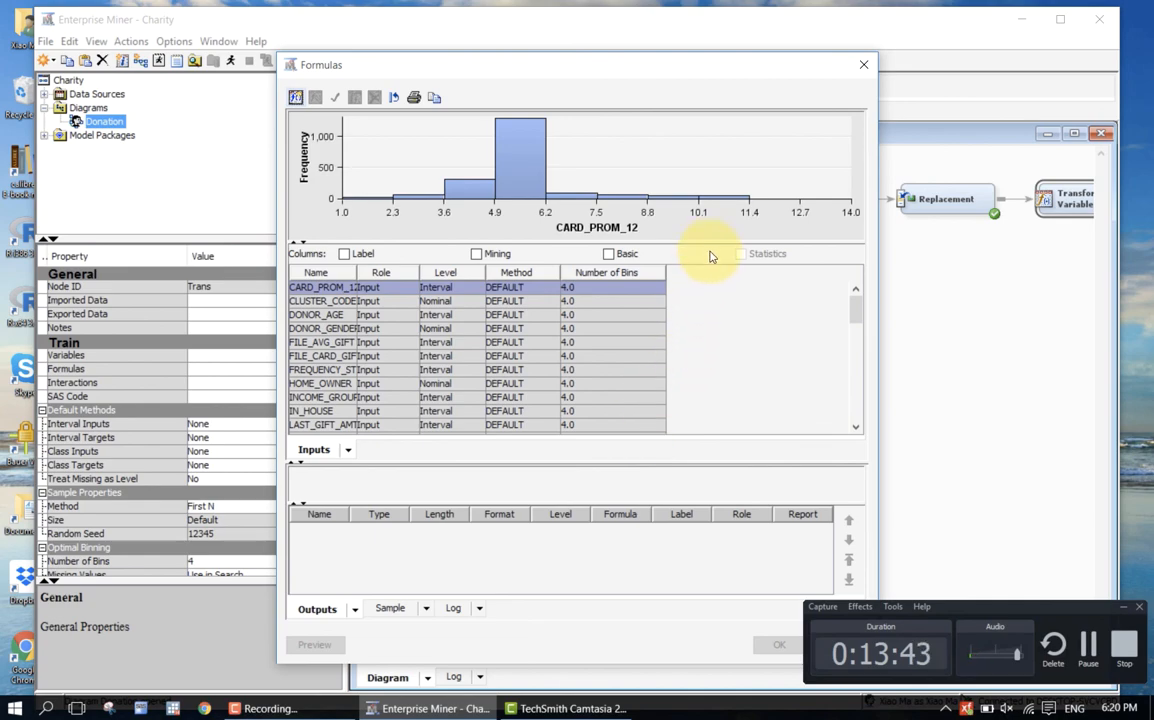
pyautogui.moveTo(716, 243); pyautogui.dragTo(716, 291)
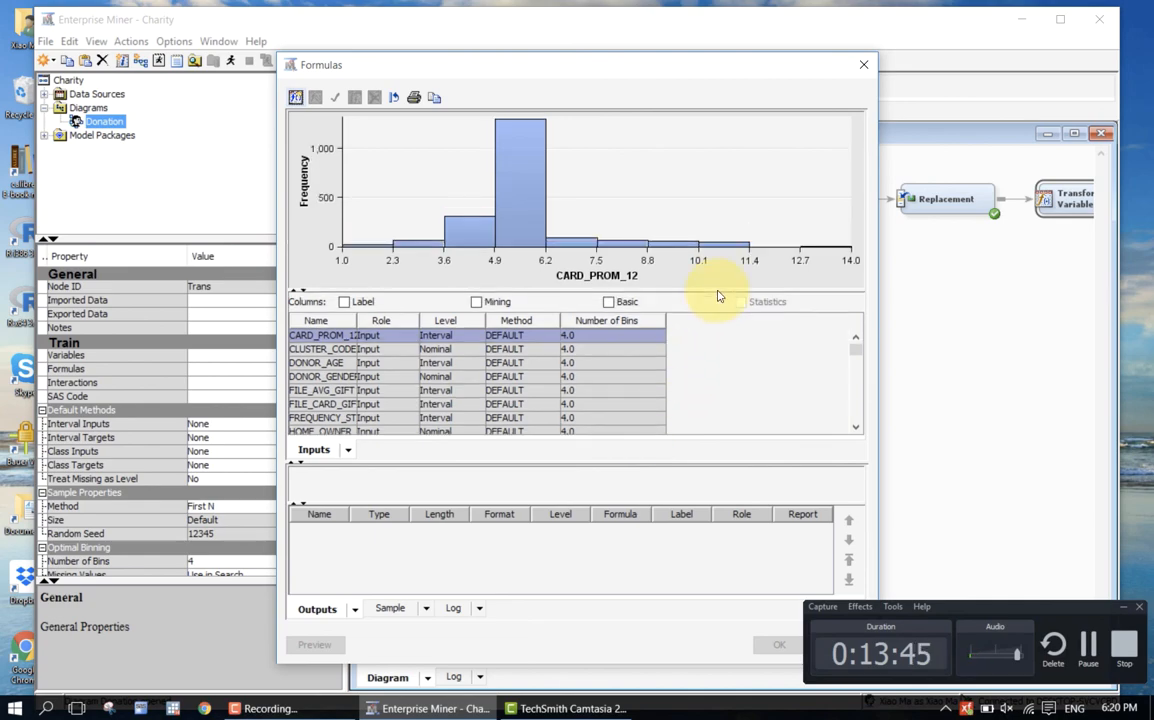
# - Examine the histograms of the first input variables, from CARD_PROM_12 to FILE_AVG_GIFT, in the Formulas editor
pyautogui.click(391, 347)
pyautogui.press('Down')
pyautogui.press('Down')
pyautogui.press('Down')
pyautogui.press('Down')
pyautogui.press('Down')
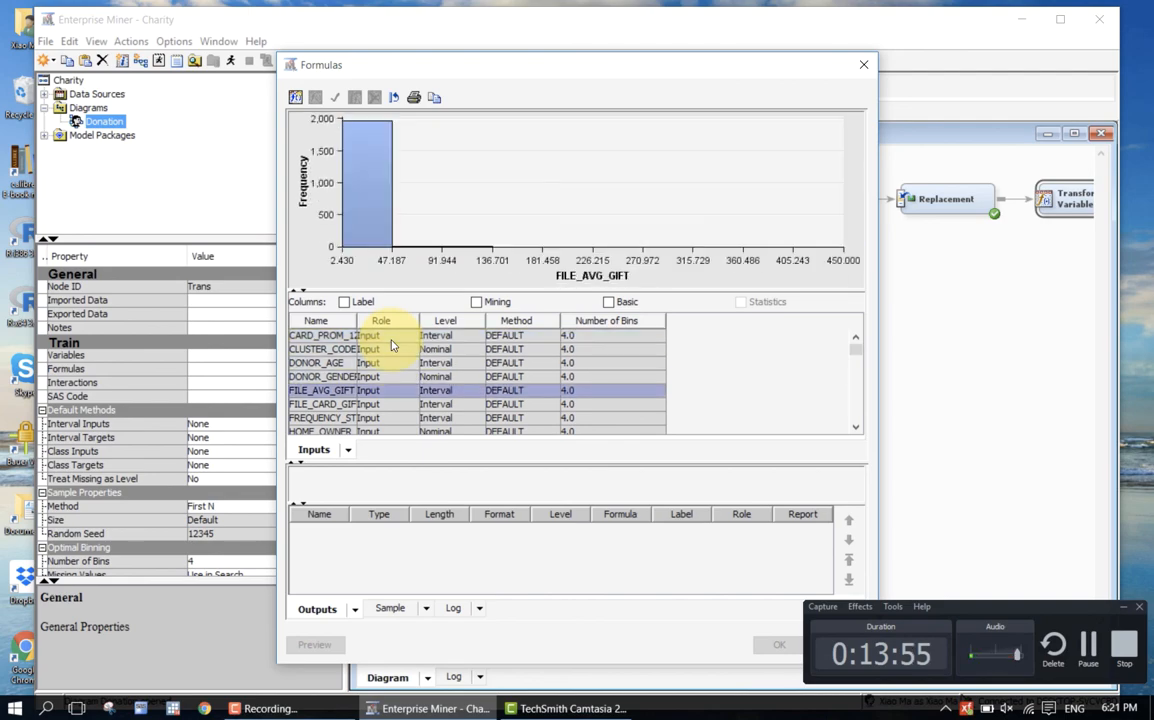
pyautogui.press('Up')
pyautogui.press('Up')
pyautogui.press('Up')
pyautogui.press('Up')
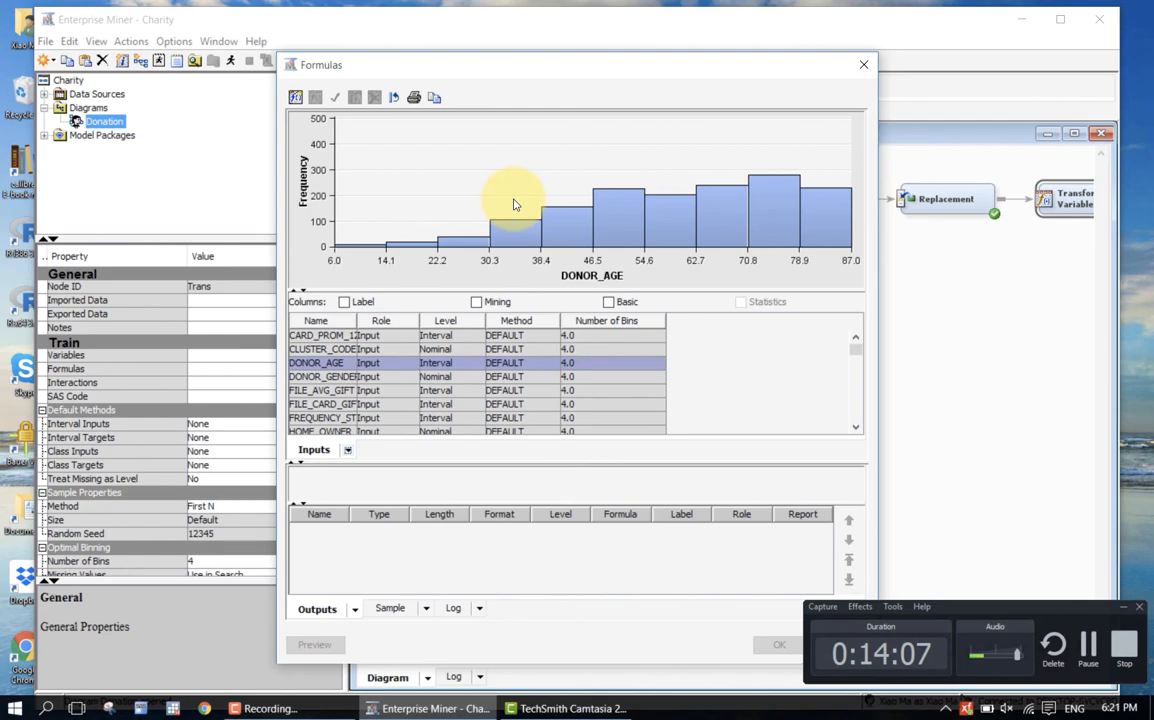
# - Compare the distributions of the interval input CARD_PROM_12 and the nominal input CLUSTER_CODE
pyautogui.click(379, 338)
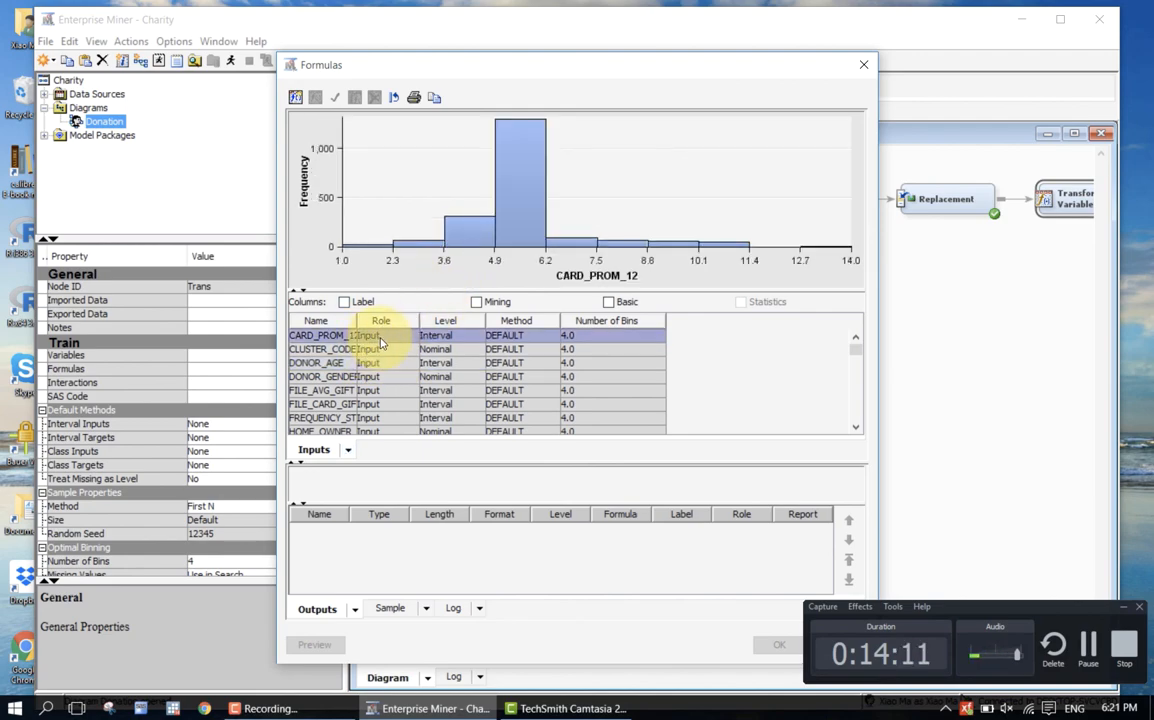
pyautogui.press('Down')
pyautogui.press('Down')
pyautogui.press('Down')
pyautogui.press('Down')
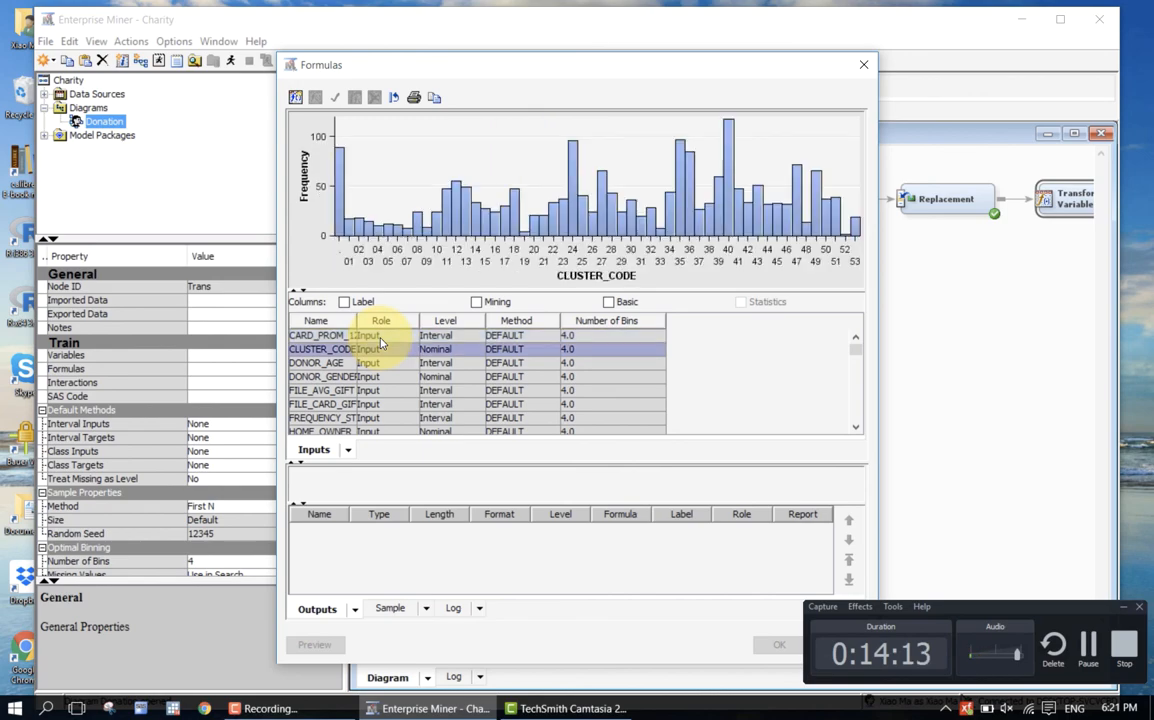
pyautogui.click(380, 340)
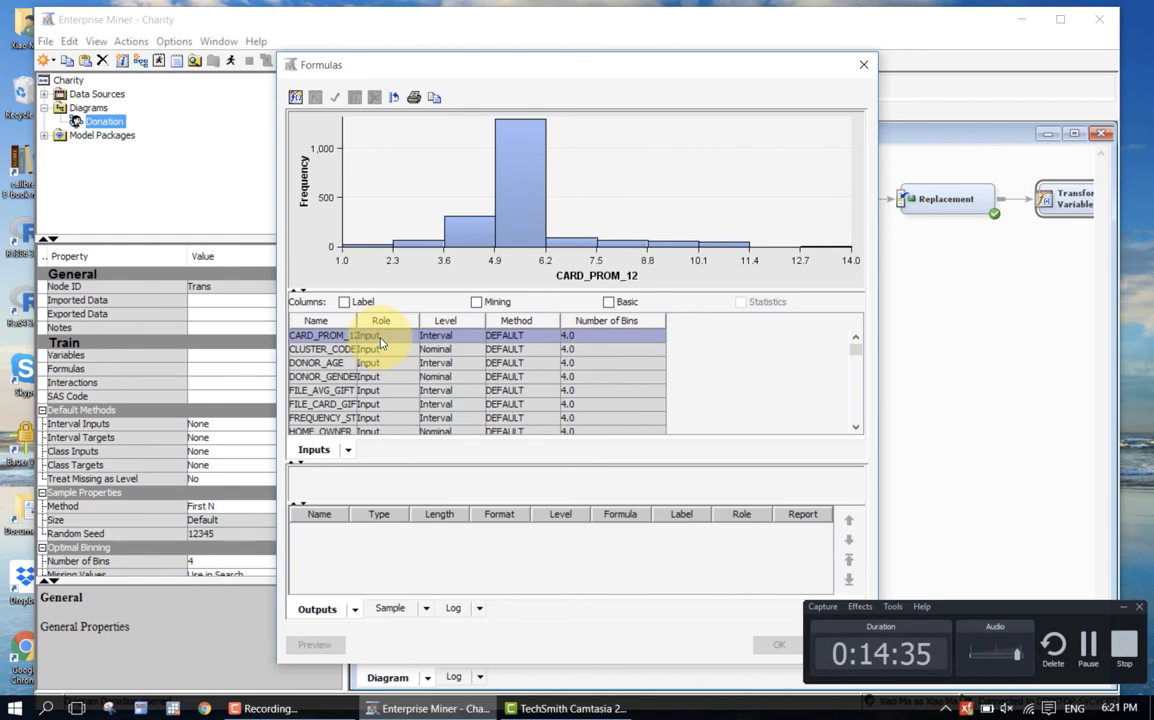
pyautogui.press('Down')
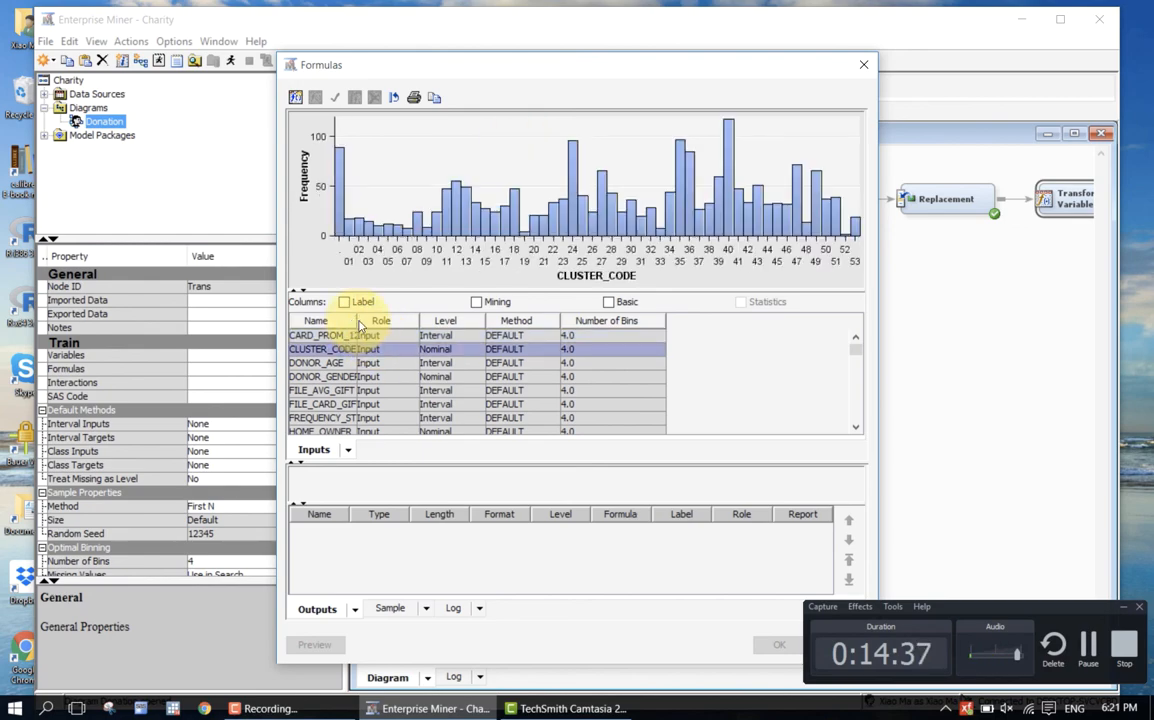
# - Widen the Name column to show full variable names and display the DONOR_AGE histogram
pyautogui.moveTo(358, 325); pyautogui.dragTo(413, 325)
pyautogui.click(395, 337)
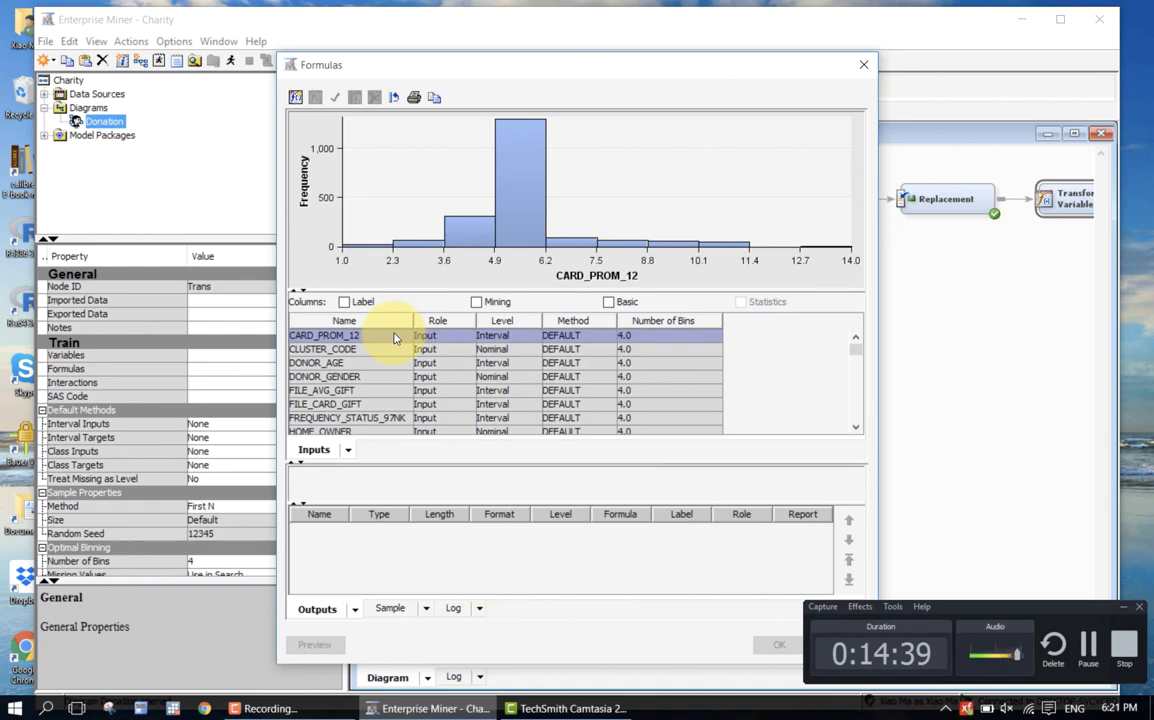
pyautogui.scroll(-3, 395, 376)
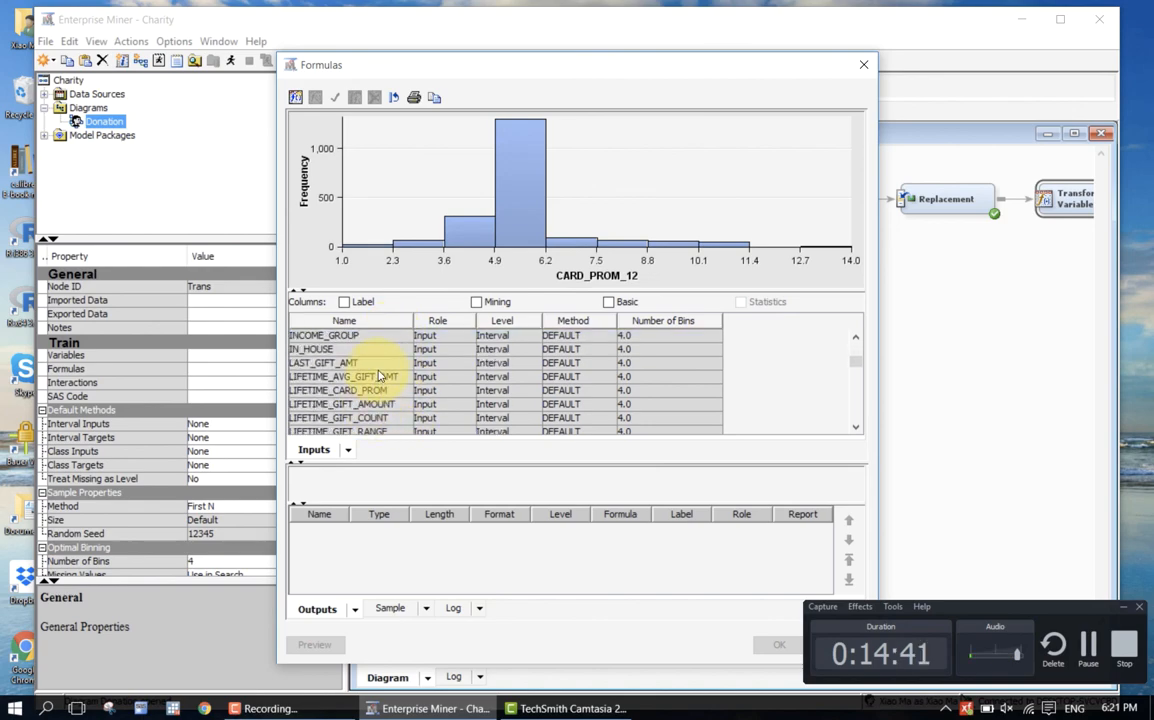
pyautogui.scroll(1, 395, 375)
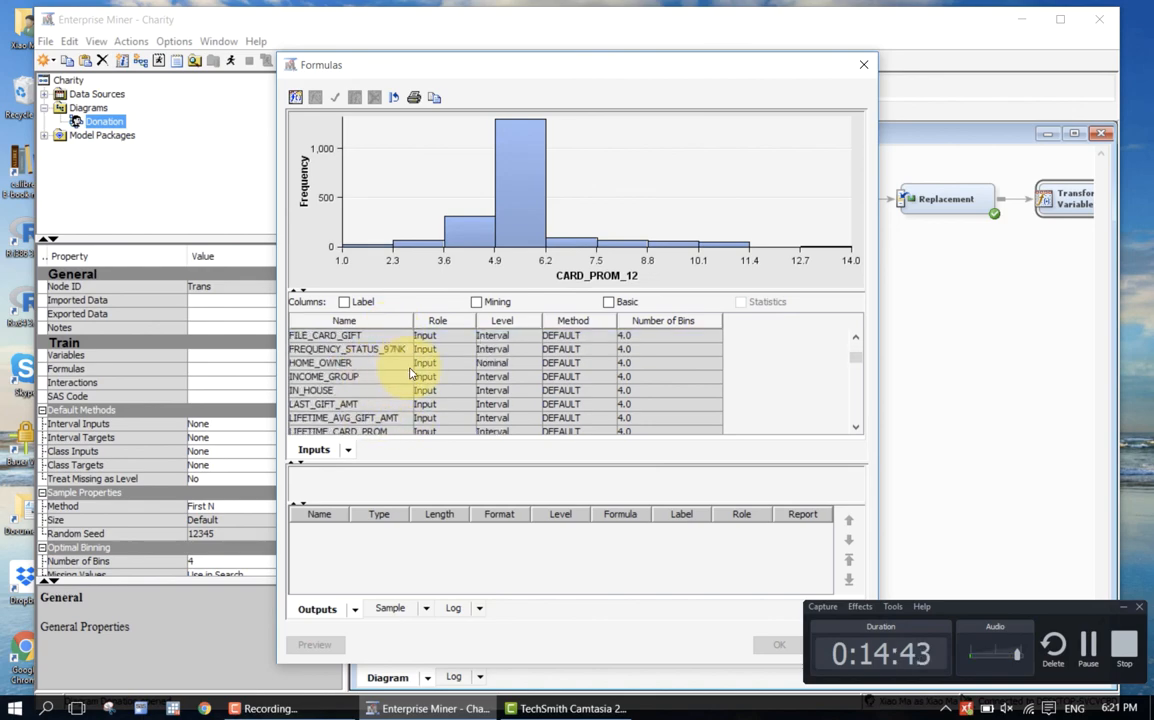
pyautogui.scroll(2, 409, 374)
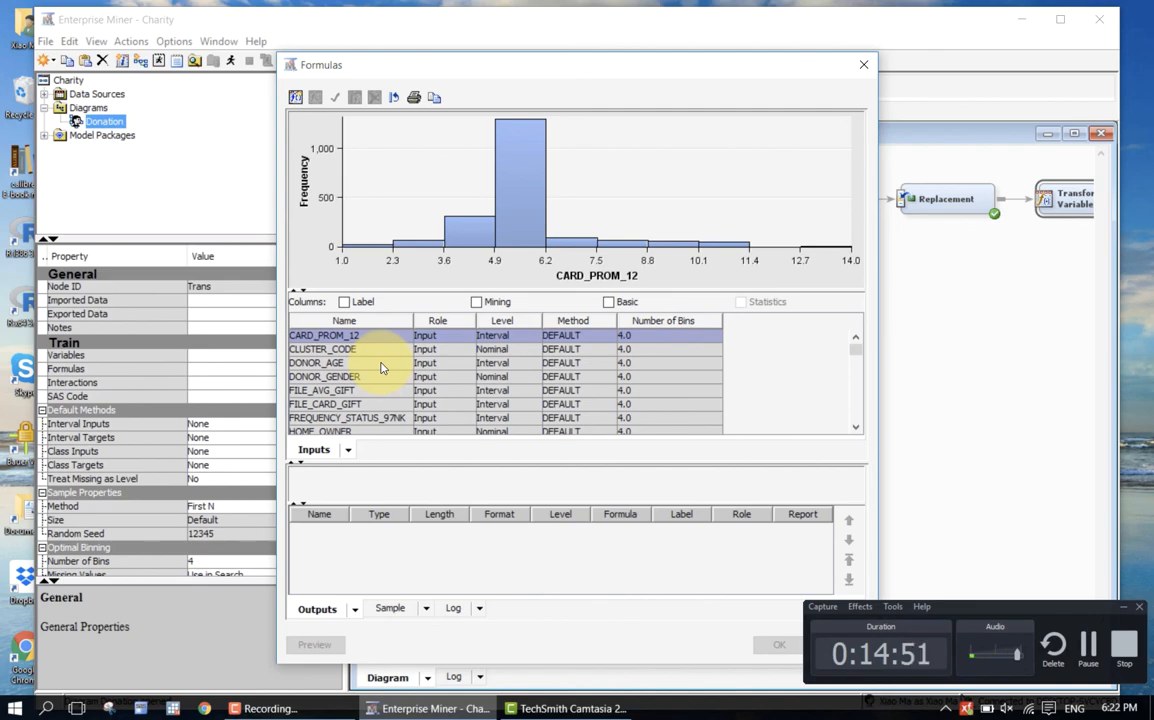
pyautogui.click(380, 364)
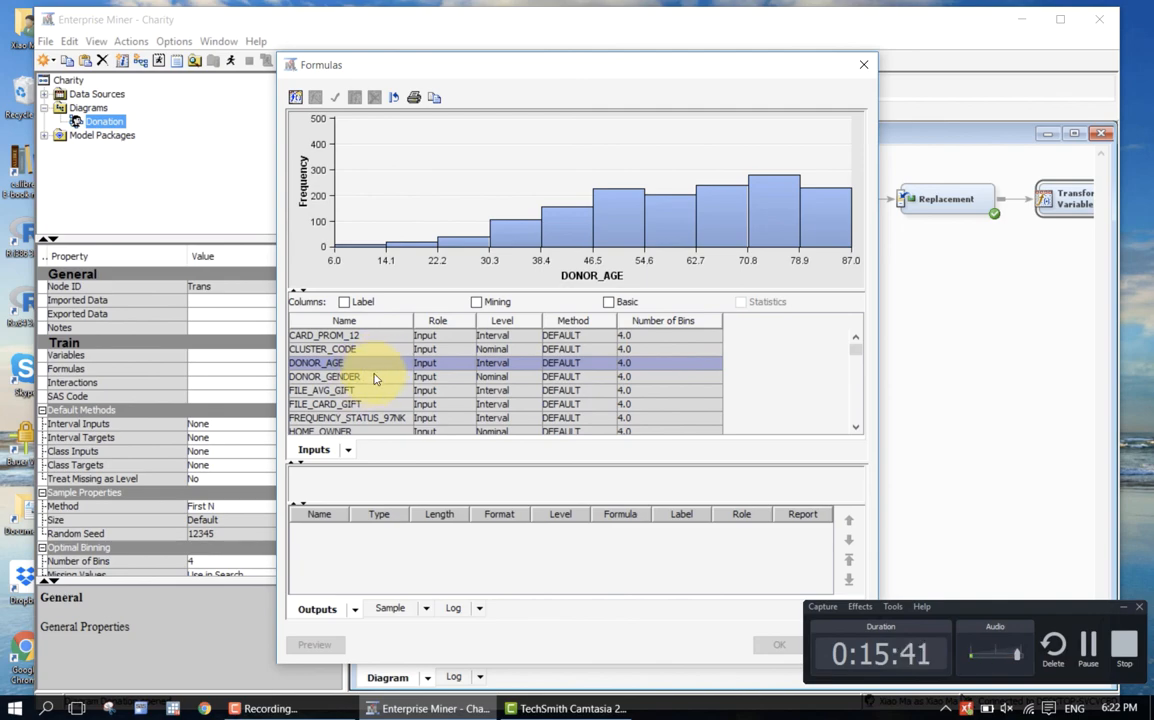
# - Examine the LIFETIME_GIFT_COUNT and LIFETIME_MAX_GIFT_AMT histograms for skewness and close the Formulas editor
pyautogui.scroll(-1, 382, 372)
pyautogui.scroll(-5, 382, 373)
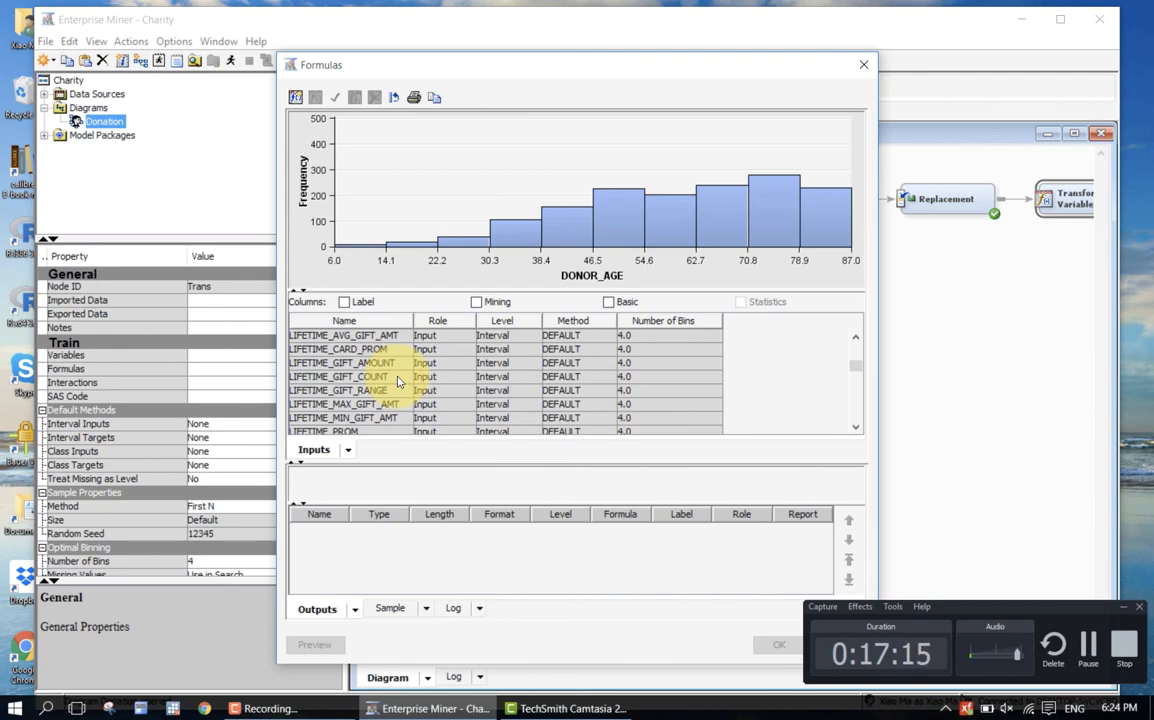
pyautogui.click(397, 380)
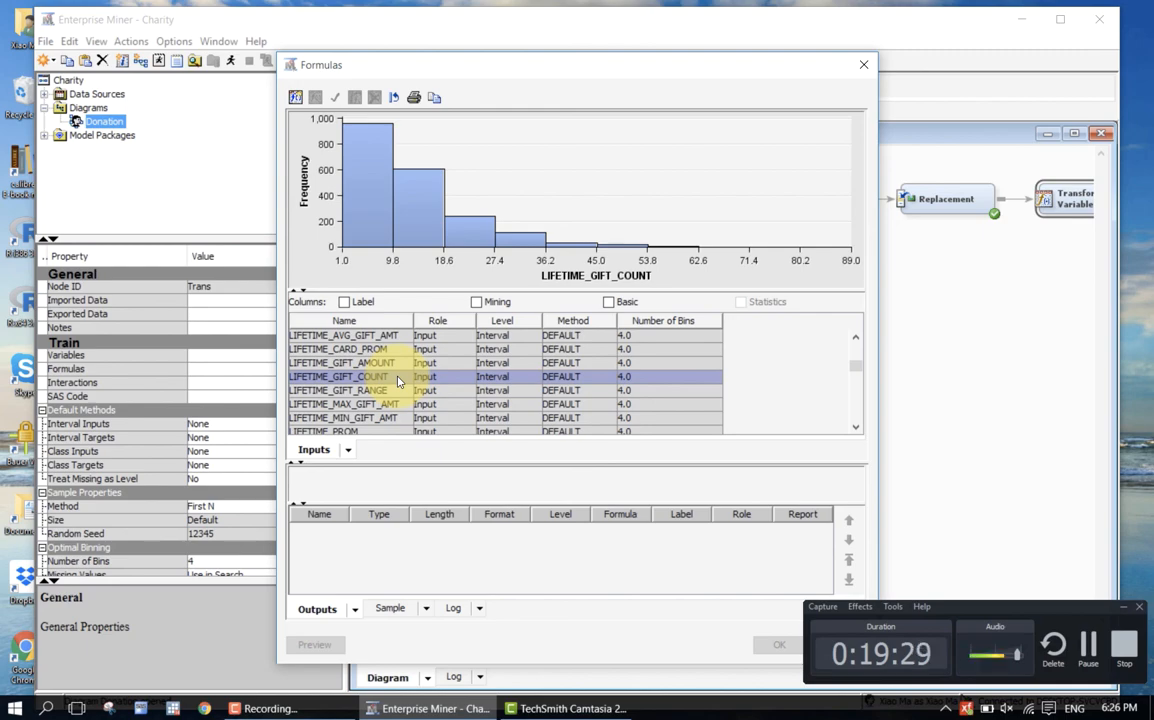
pyautogui.moveTo(371, 216)
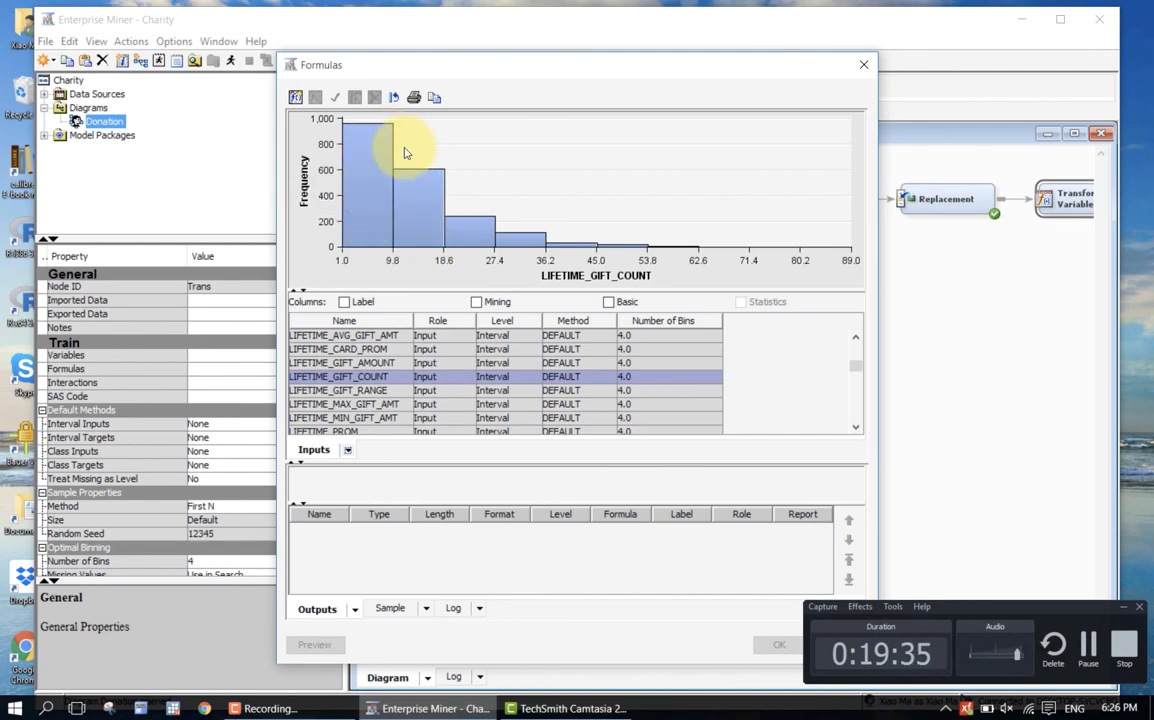
pyautogui.moveTo(366, 149)
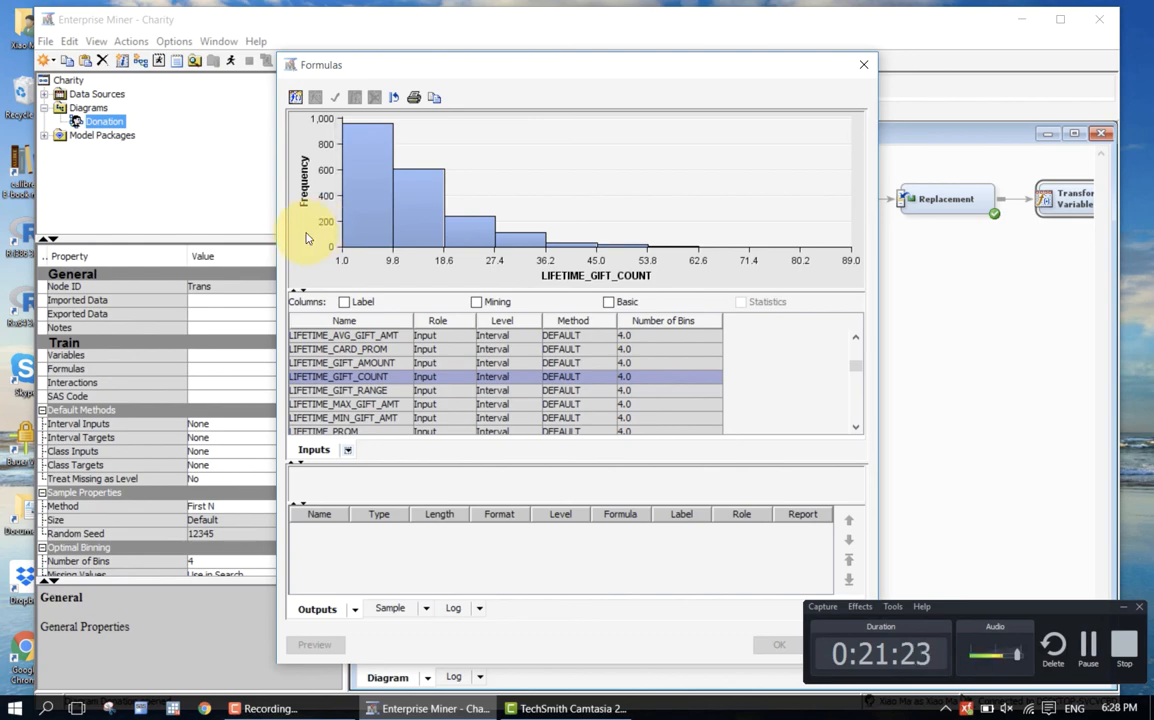
pyautogui.click(366, 404)
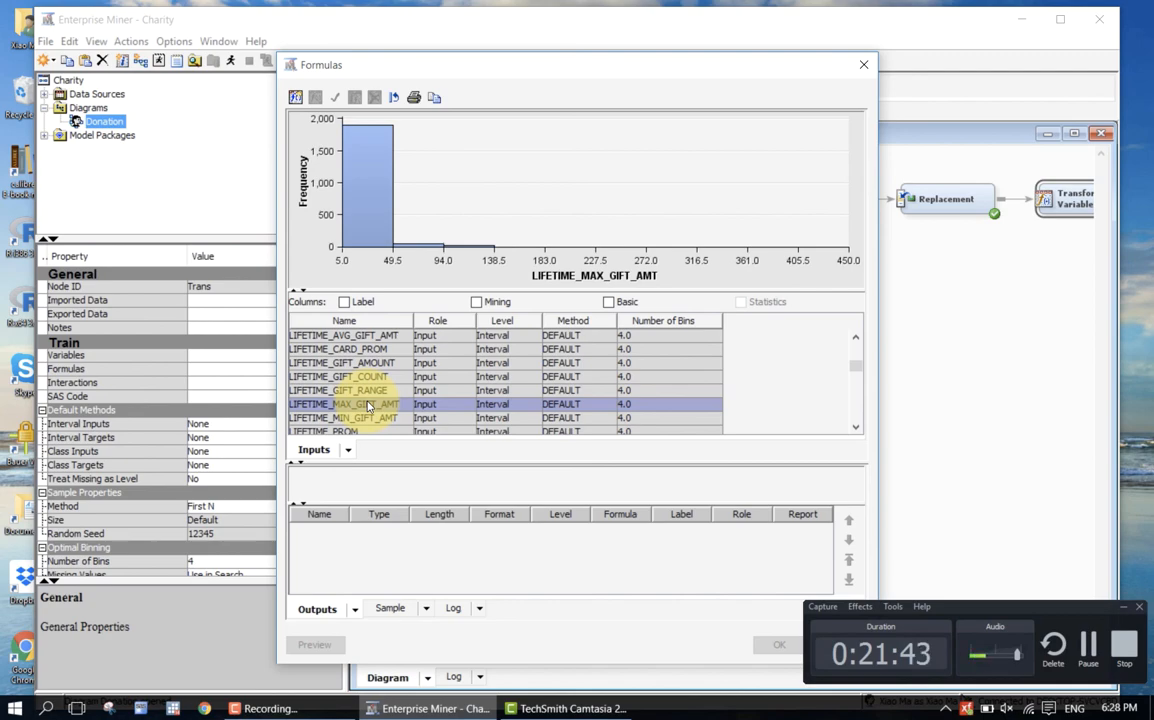
pyautogui.click(865, 65)
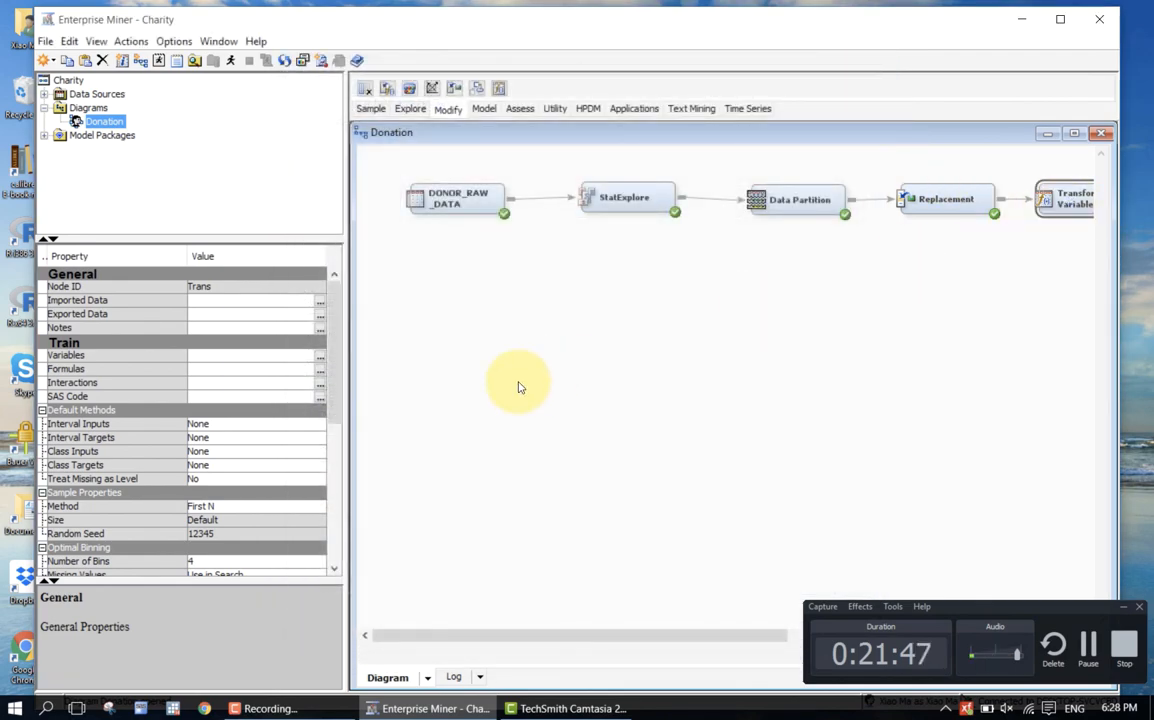
# - Open the Variables table of the Transform Variables node and widen its Name column to show full variable names
pyautogui.scroll(-3, 268, 500)
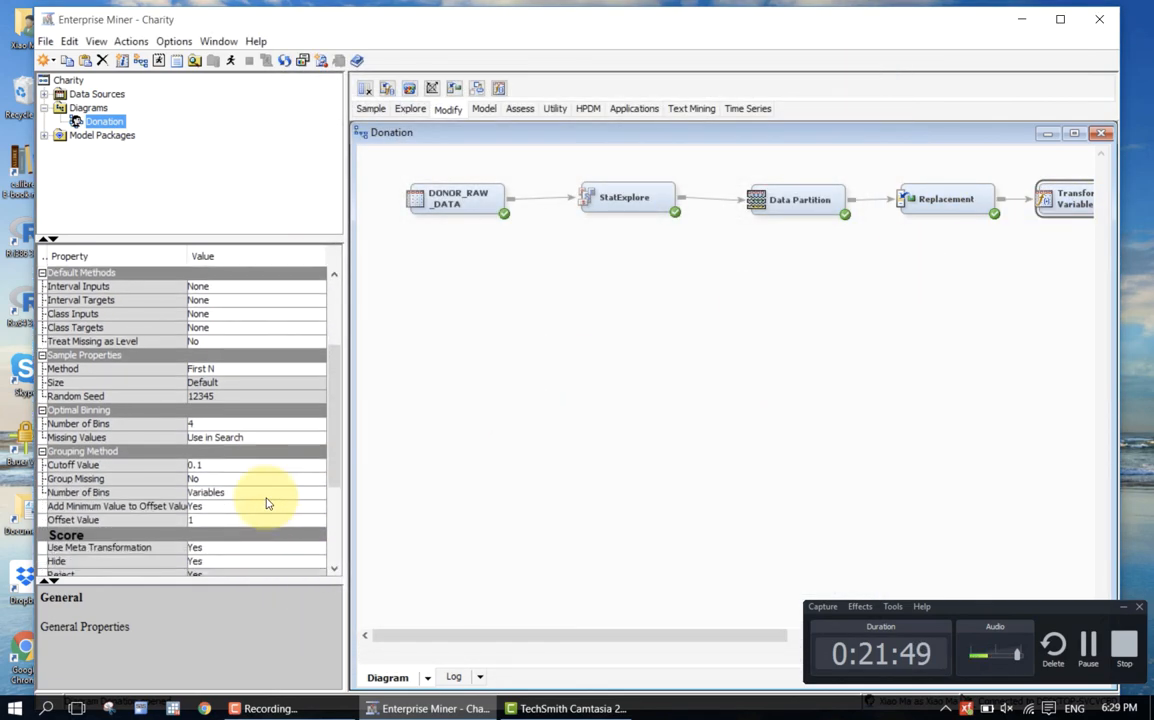
pyautogui.scroll(-1, 268, 500)
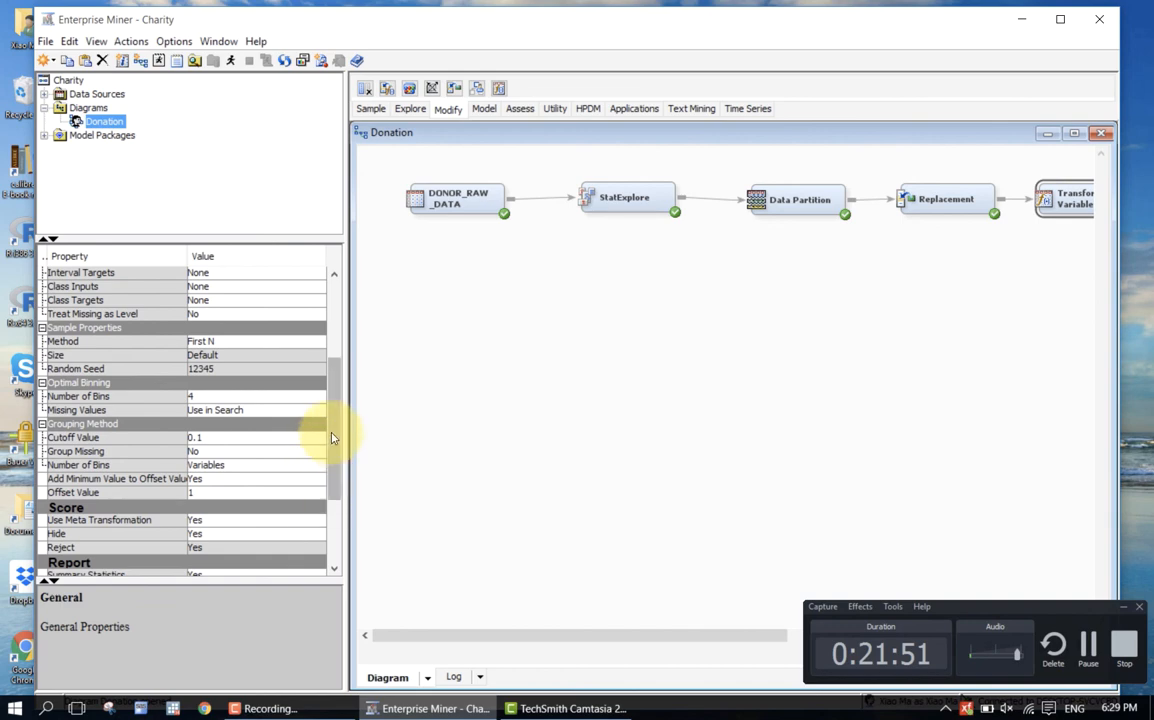
pyautogui.moveTo(333, 438)
pyautogui.mouseDown()
pyautogui.moveTo(335, 455)
pyautogui.moveTo(331, 441)
pyautogui.mouseUp()
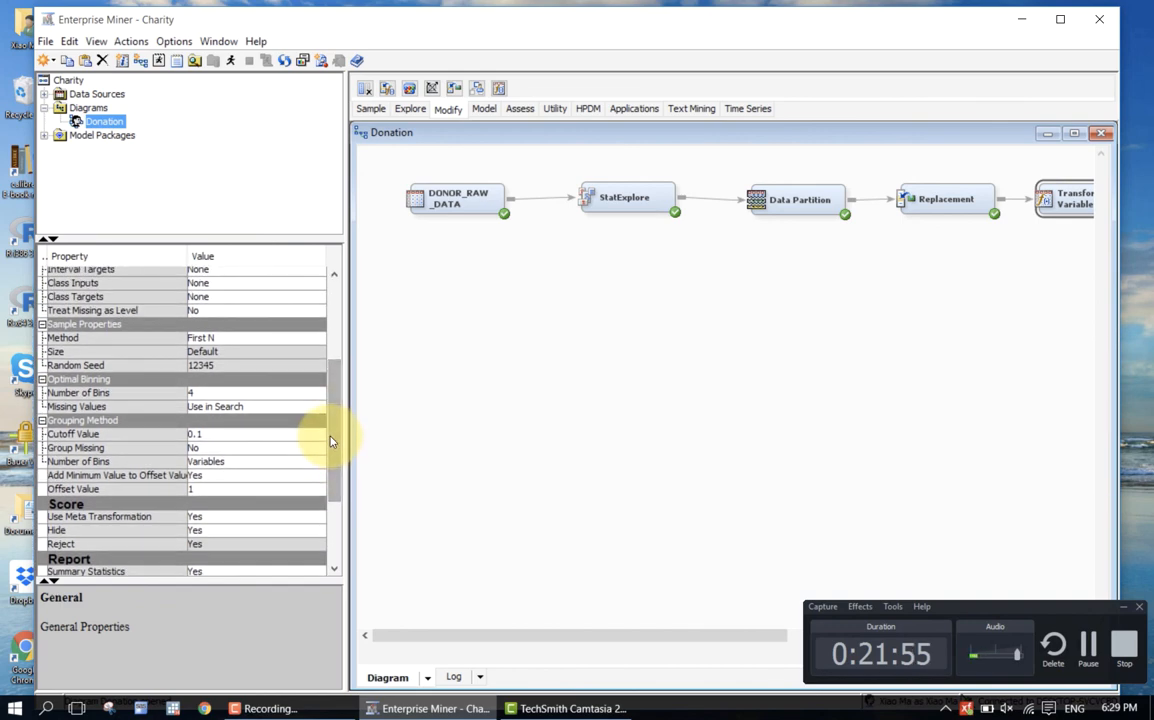
pyautogui.moveTo(331, 441); pyautogui.dragTo(340, 381)
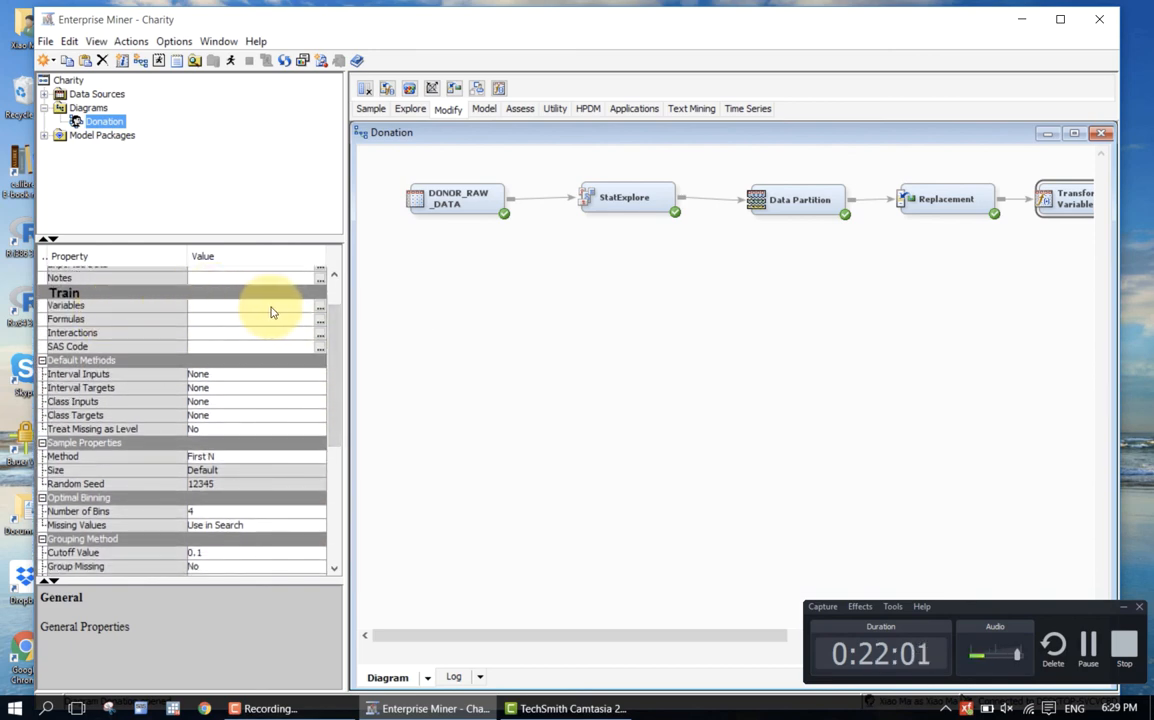
pyautogui.click(318, 310)
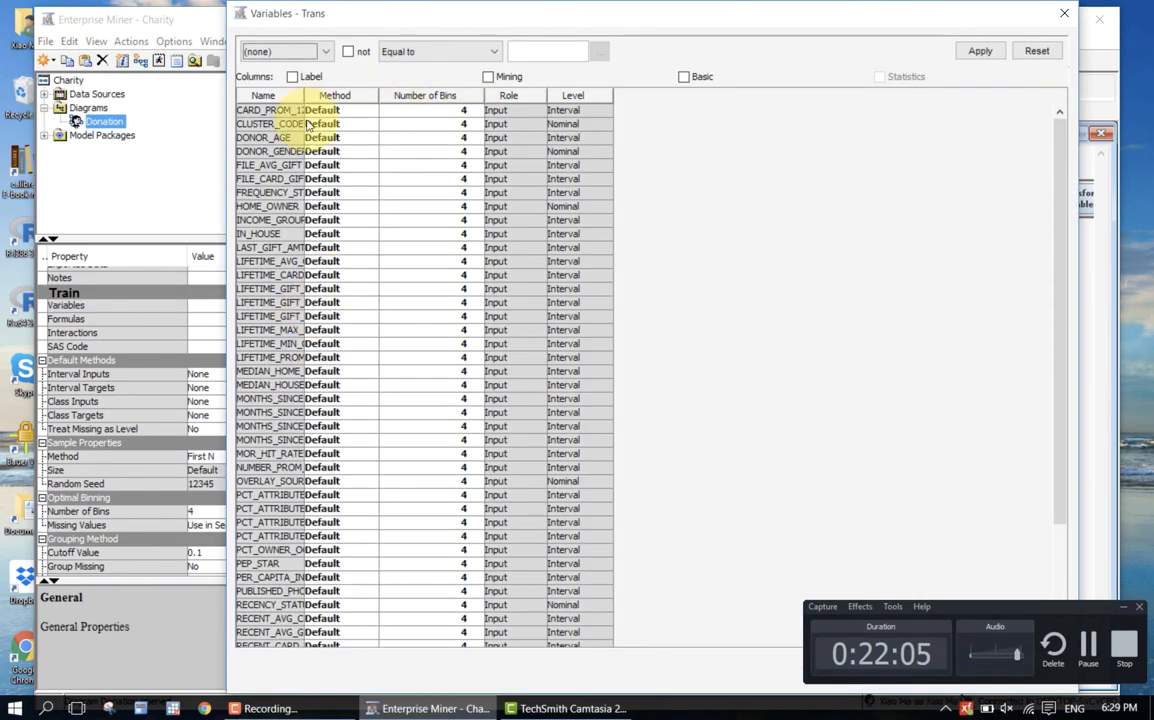
pyautogui.moveTo(304, 95); pyautogui.dragTo(376, 90)
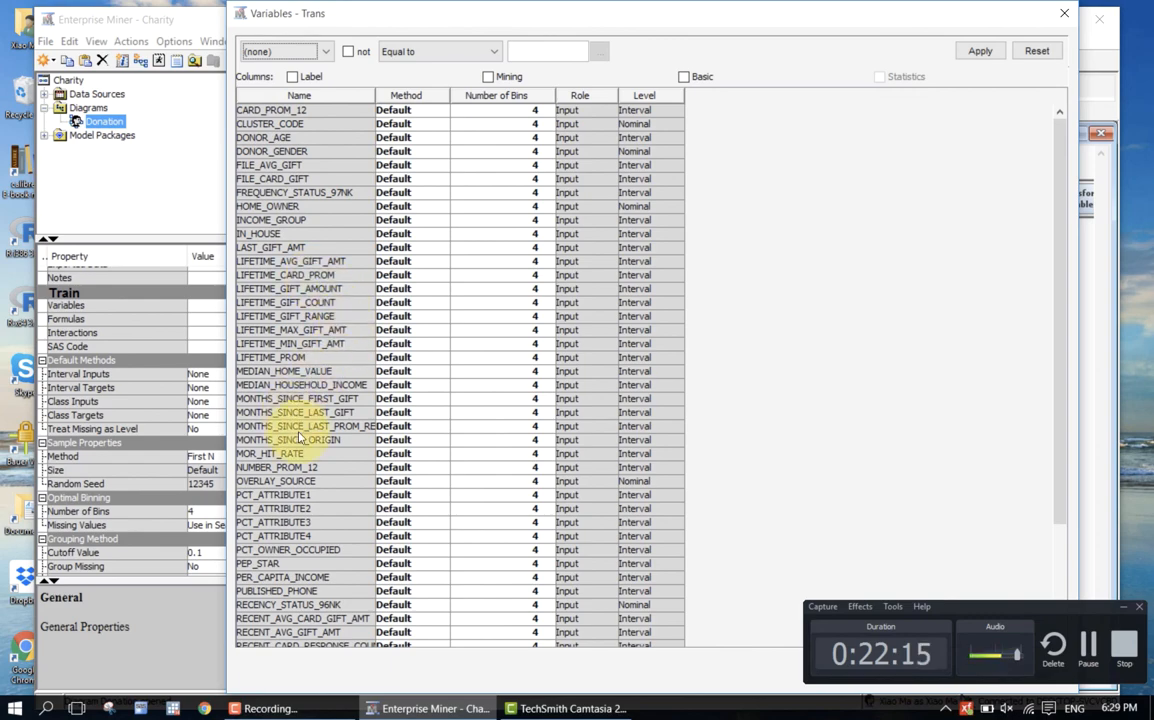
# - Set the transformation method to Log for all variables from LIFETIME_AVG_GIFT_AMT through LIFETIME_MIN_GIFT_AMT
pyautogui.click(333, 304)
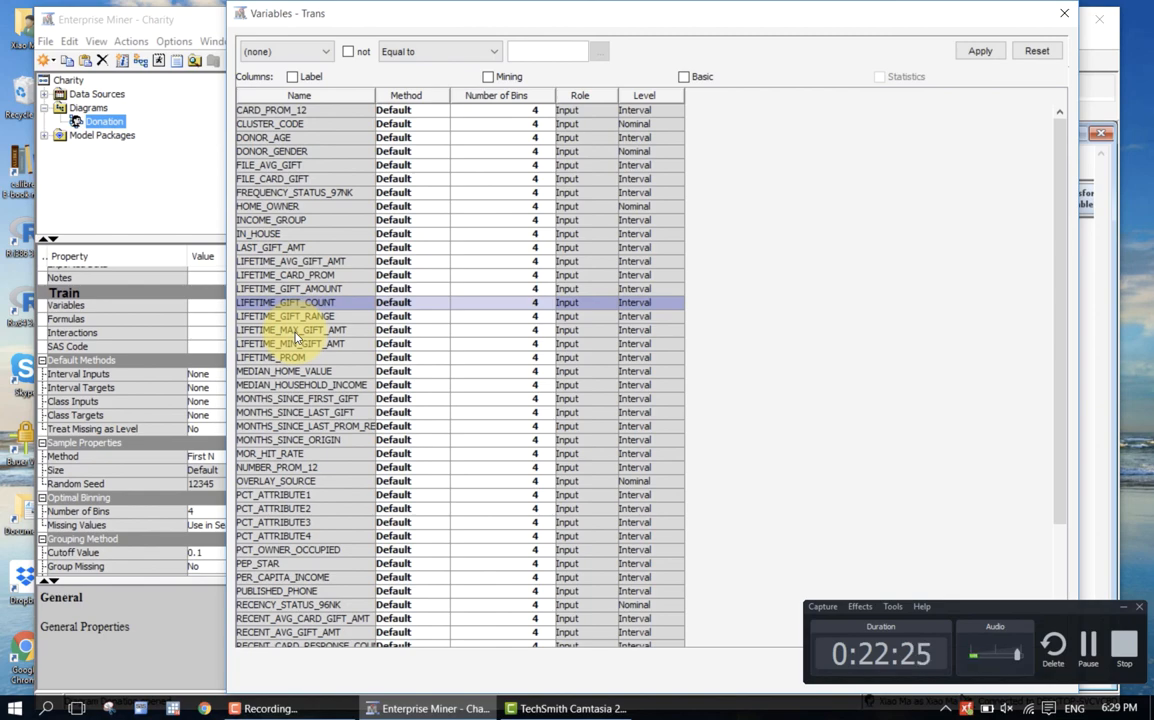
pyautogui.click(318, 261)
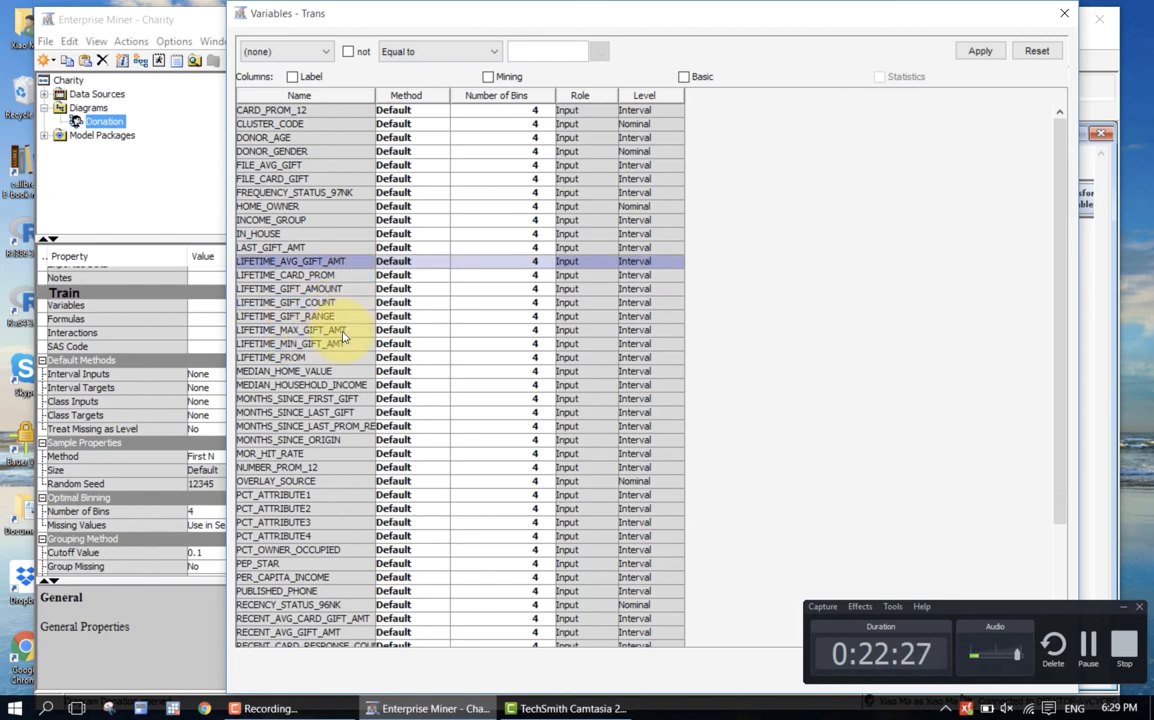
pyautogui.click(343, 343)
pyautogui.keyDown('shift'); pyautogui.click(349, 262); pyautogui.keyUp('shift')
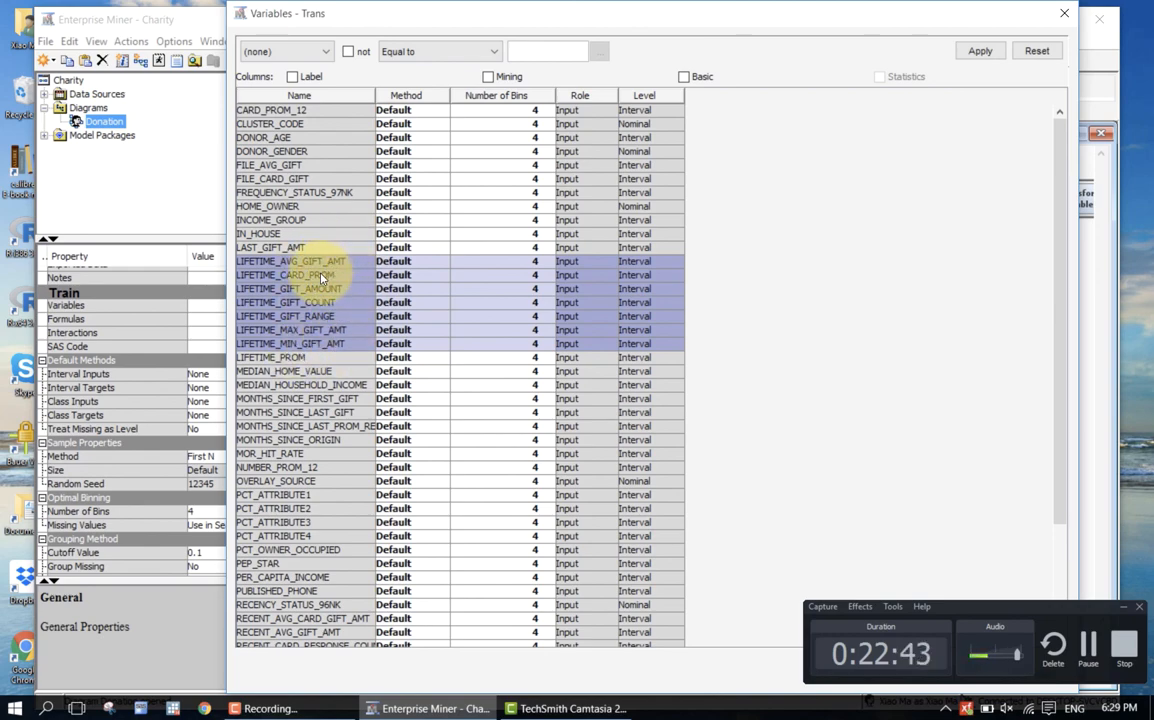
pyautogui.click(444, 263)
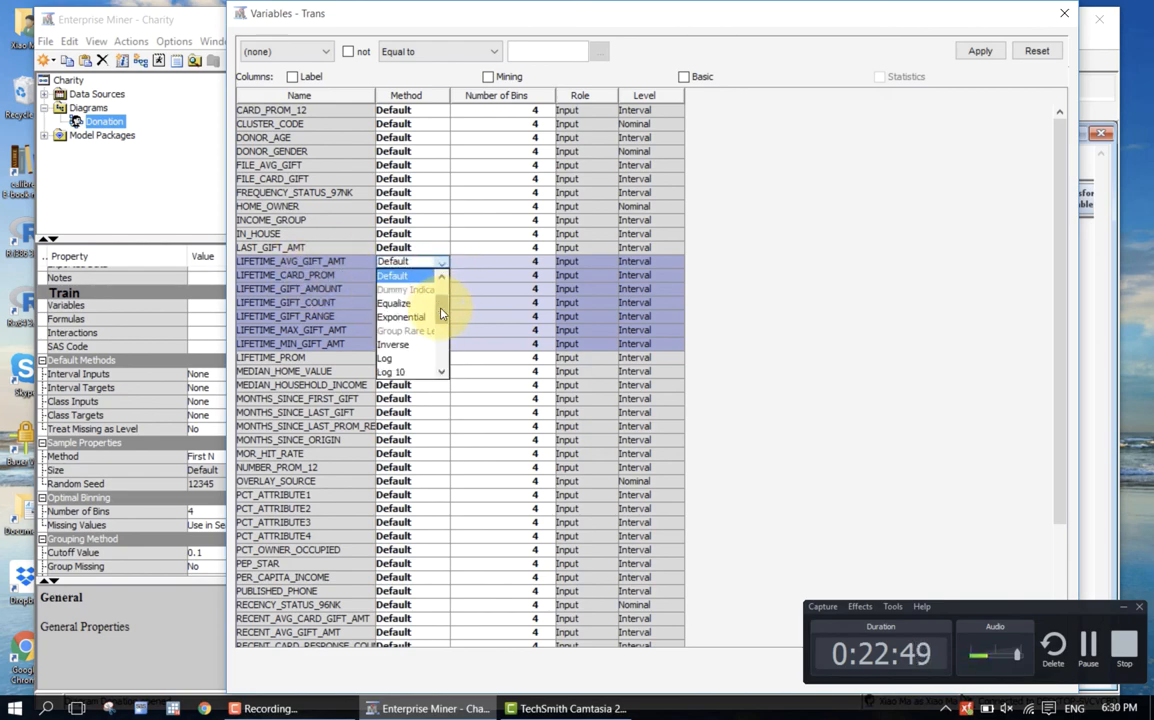
pyautogui.moveTo(443, 314); pyautogui.dragTo(443, 327)
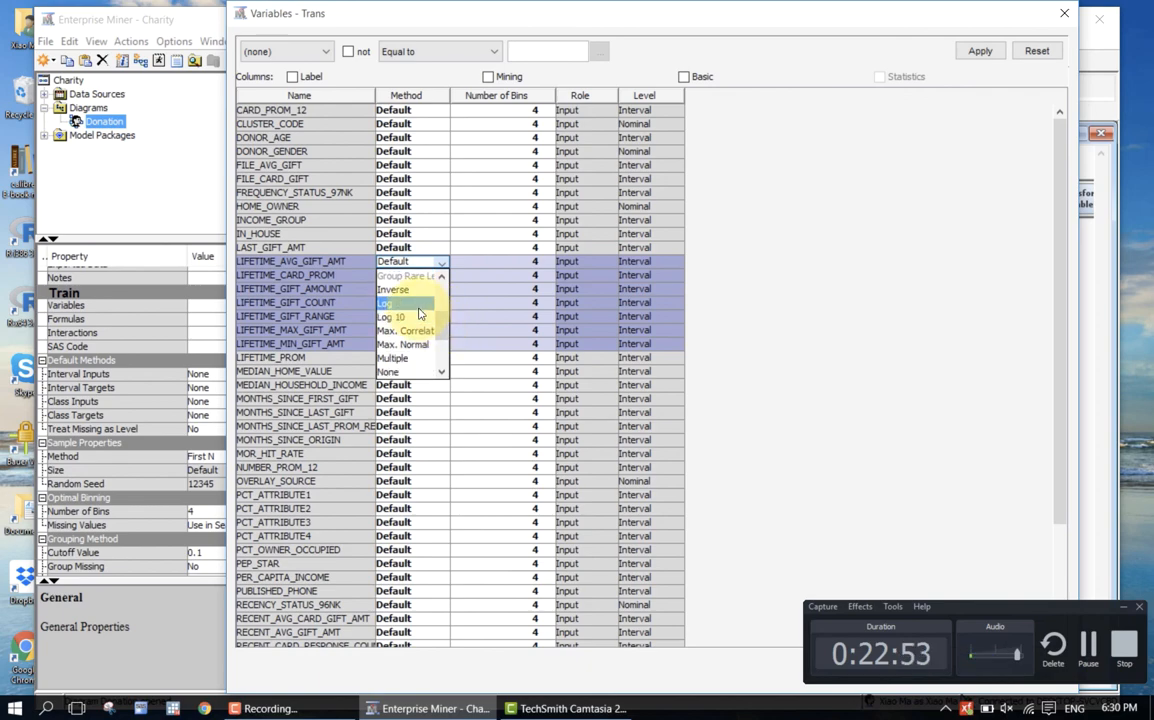
pyautogui.click(420, 314)
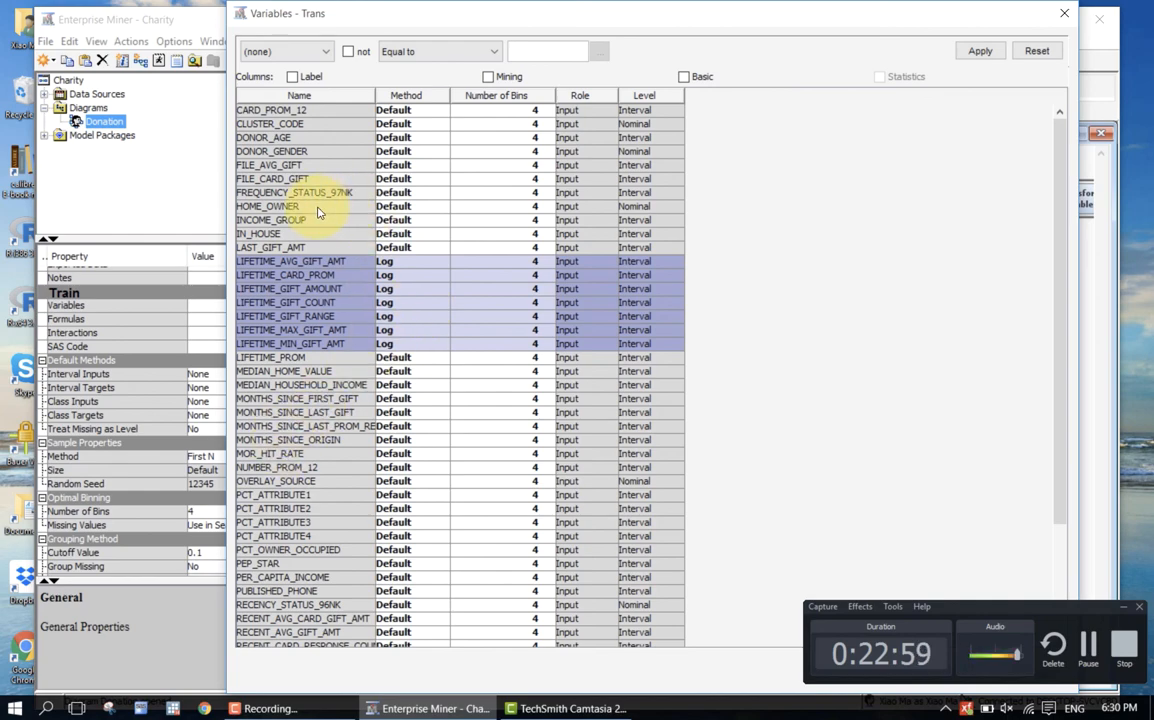
# - Set the transformation method of DONOR_AGE to Standardize and accept the variable settings
pyautogui.click(334, 138)
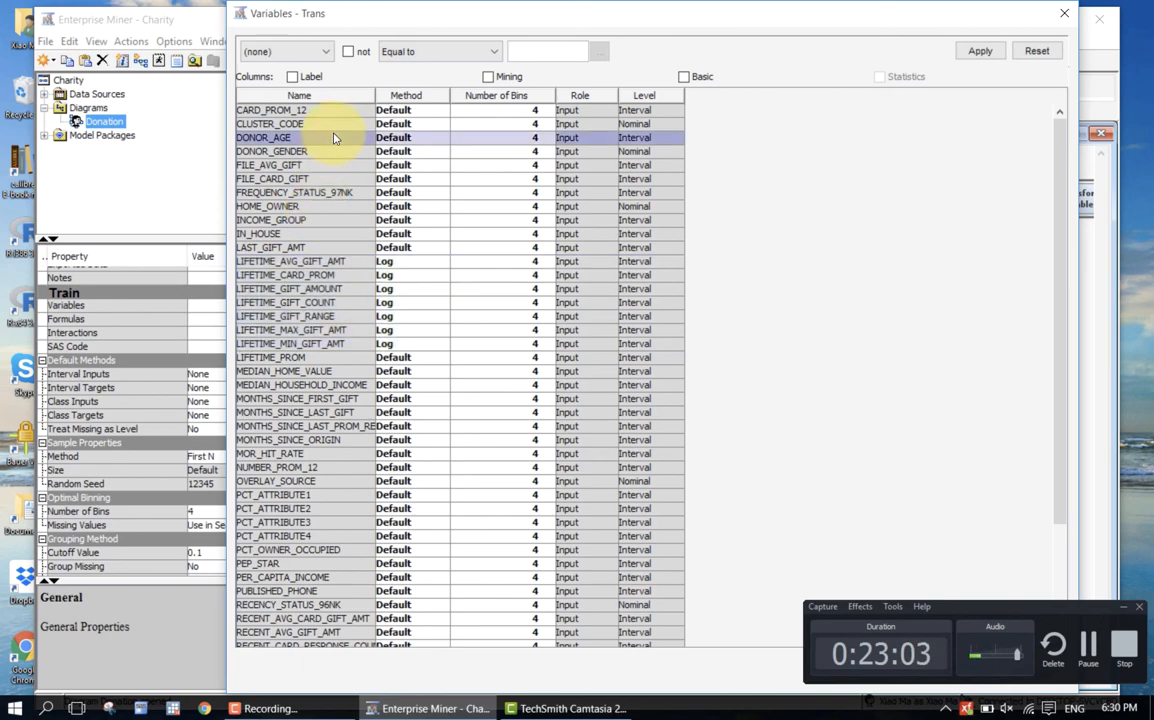
pyautogui.click(437, 142)
pyautogui.click(438, 142)
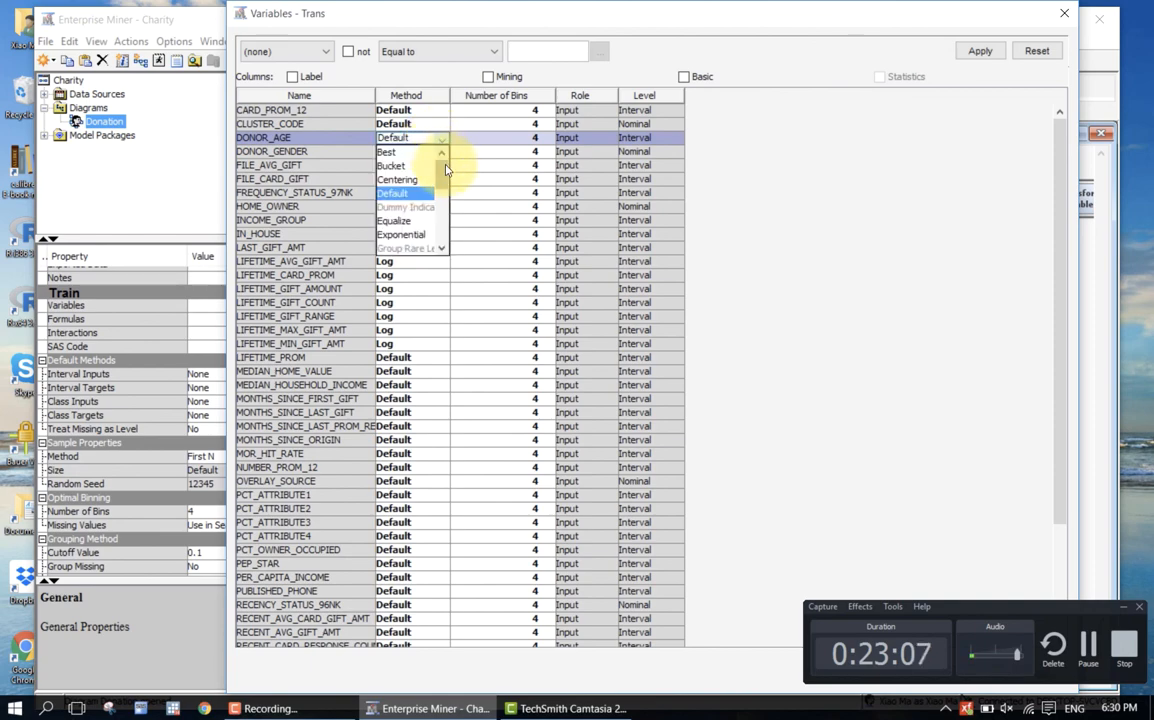
pyautogui.moveTo(443, 170); pyautogui.dragTo(451, 240)
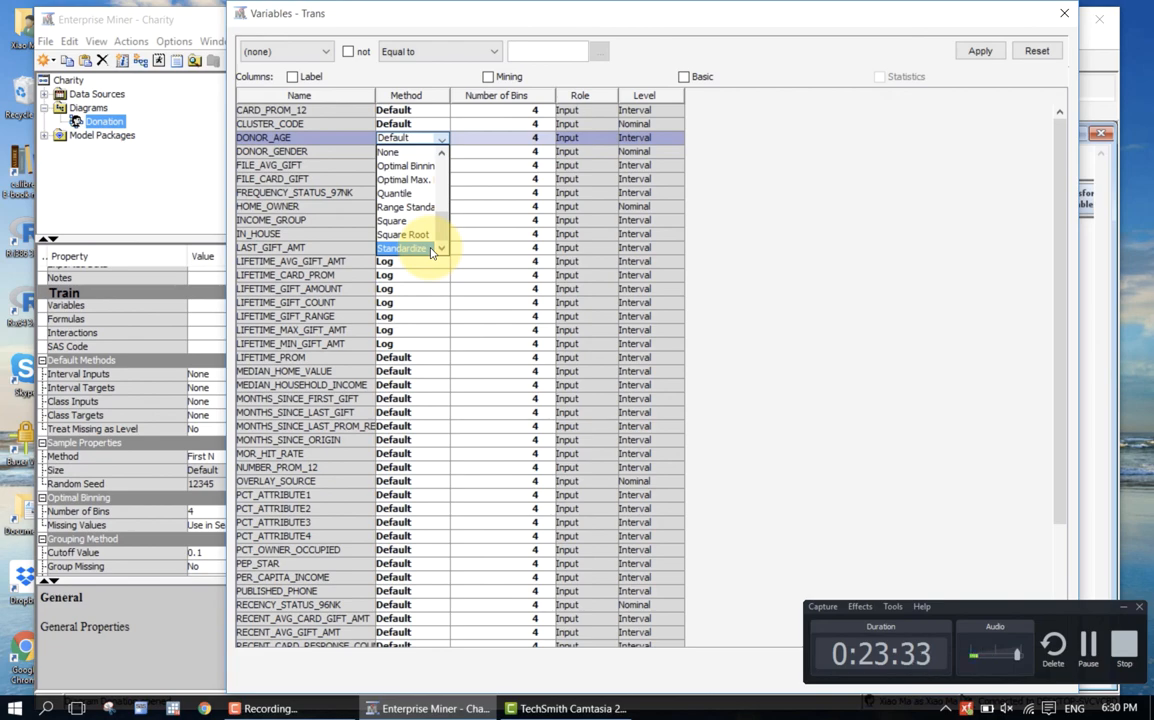
pyautogui.click(431, 249)
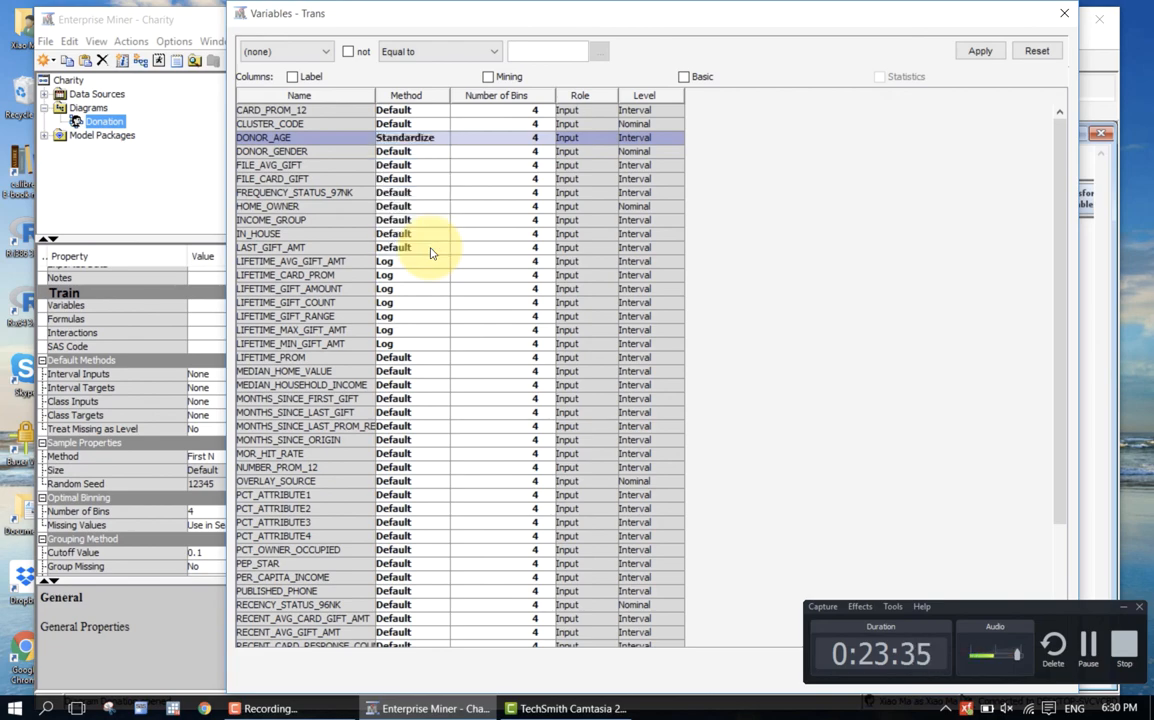
pyautogui.scroll(-4, 940, 380)
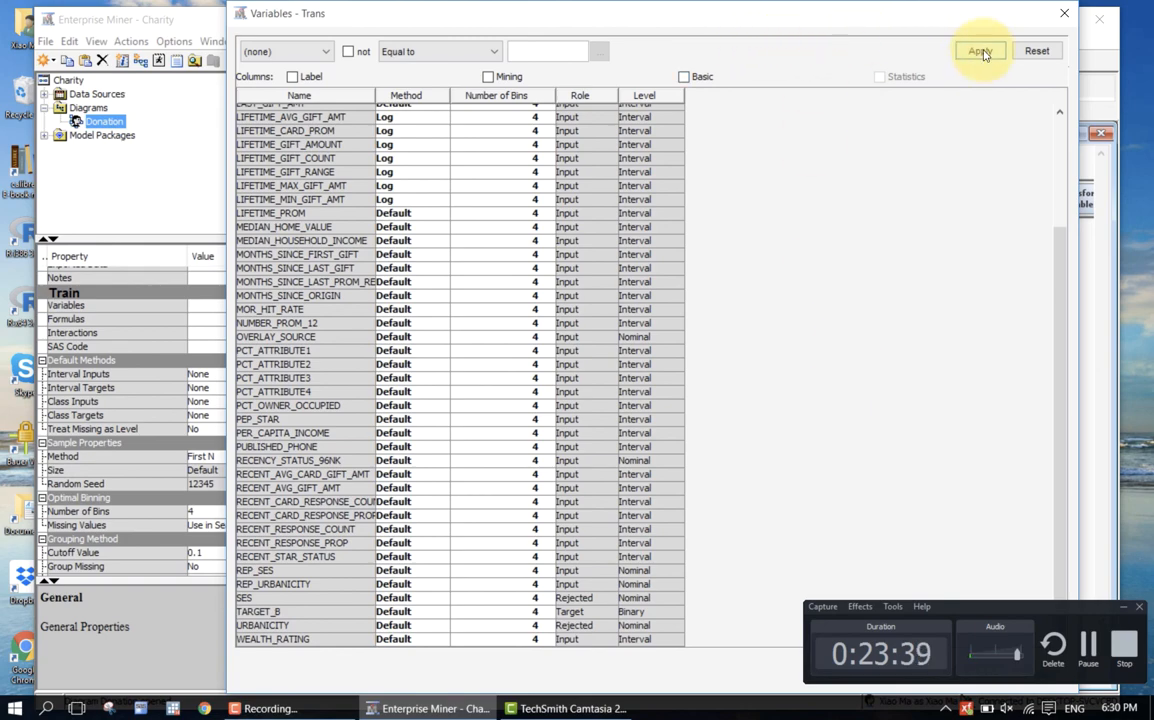
pyautogui.moveTo(997, 12); pyautogui.dragTo(773, 26)
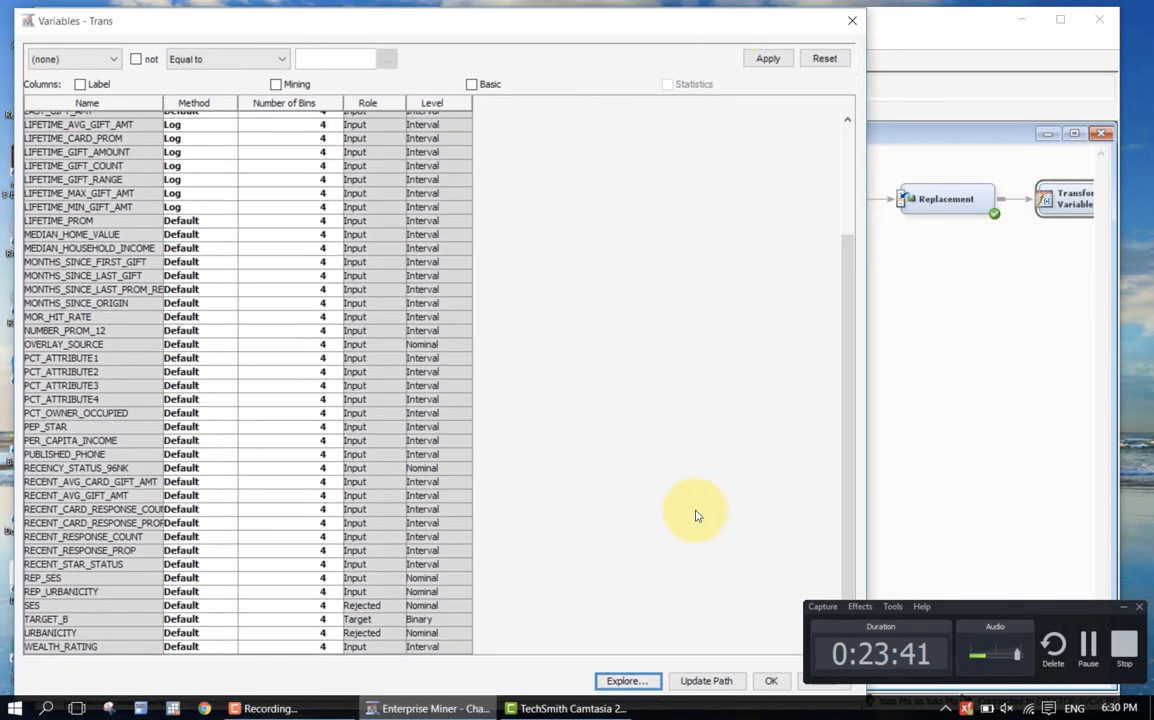
pyautogui.click(769, 681)
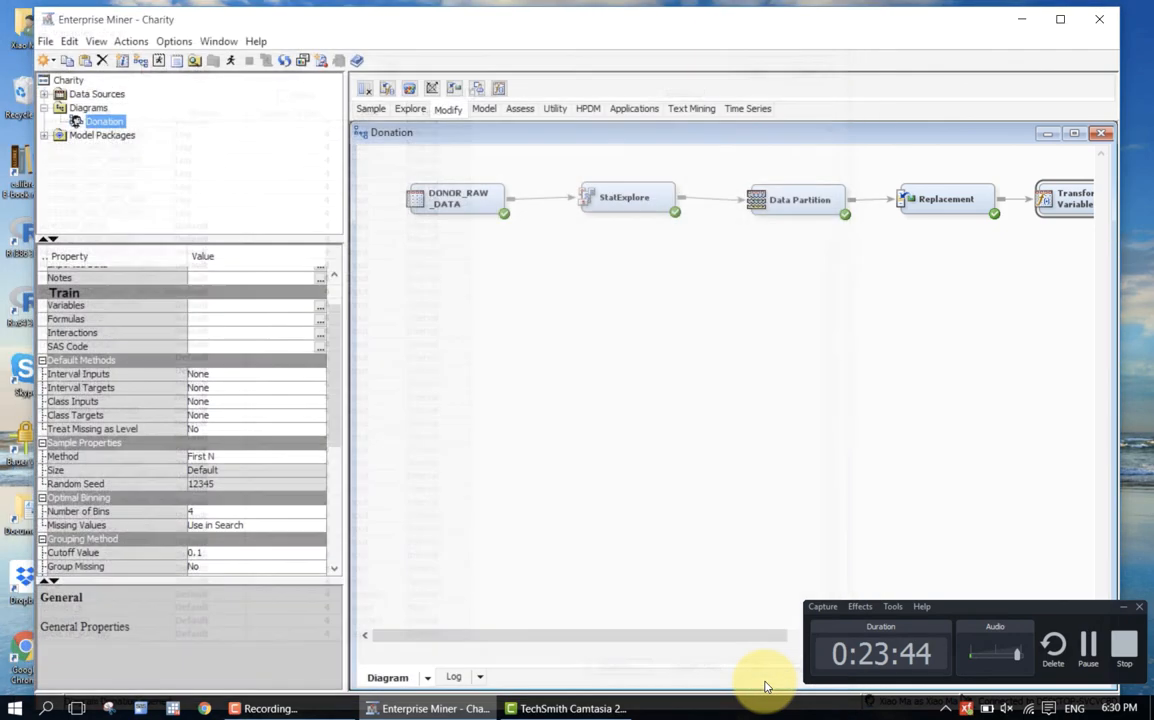
# - Run the Transform Variables node in the Donation diagram and open its results
pyautogui.rightClick(1062, 202)
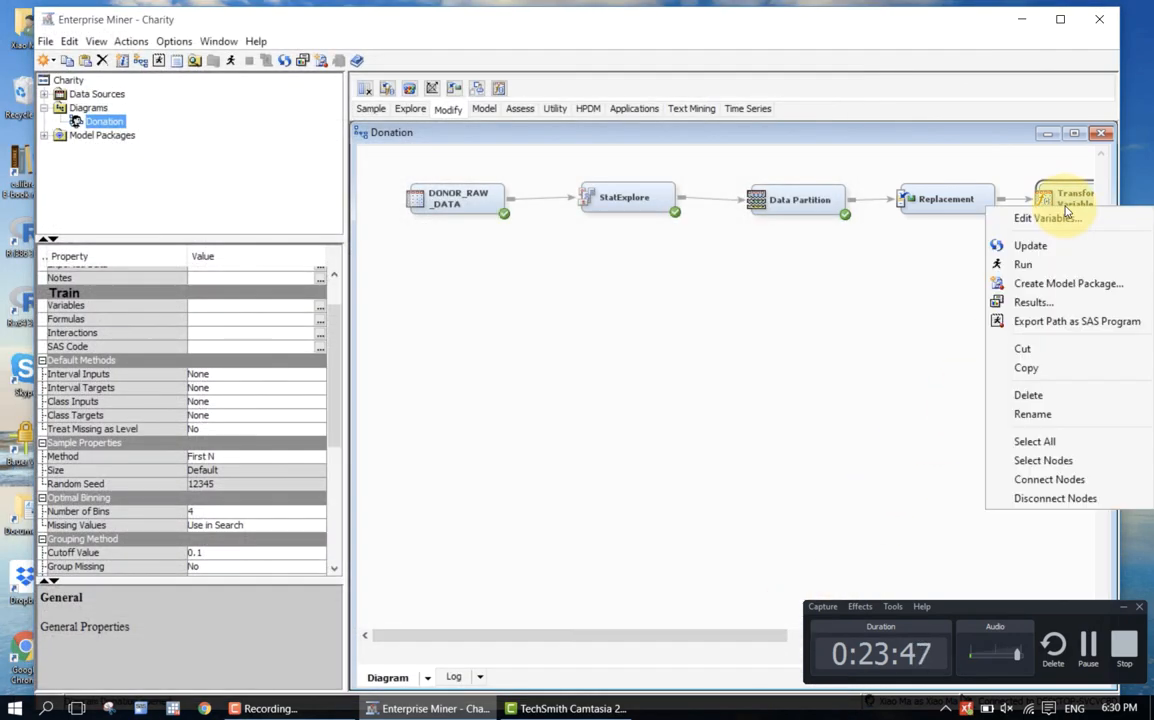
pyautogui.click(940, 238)
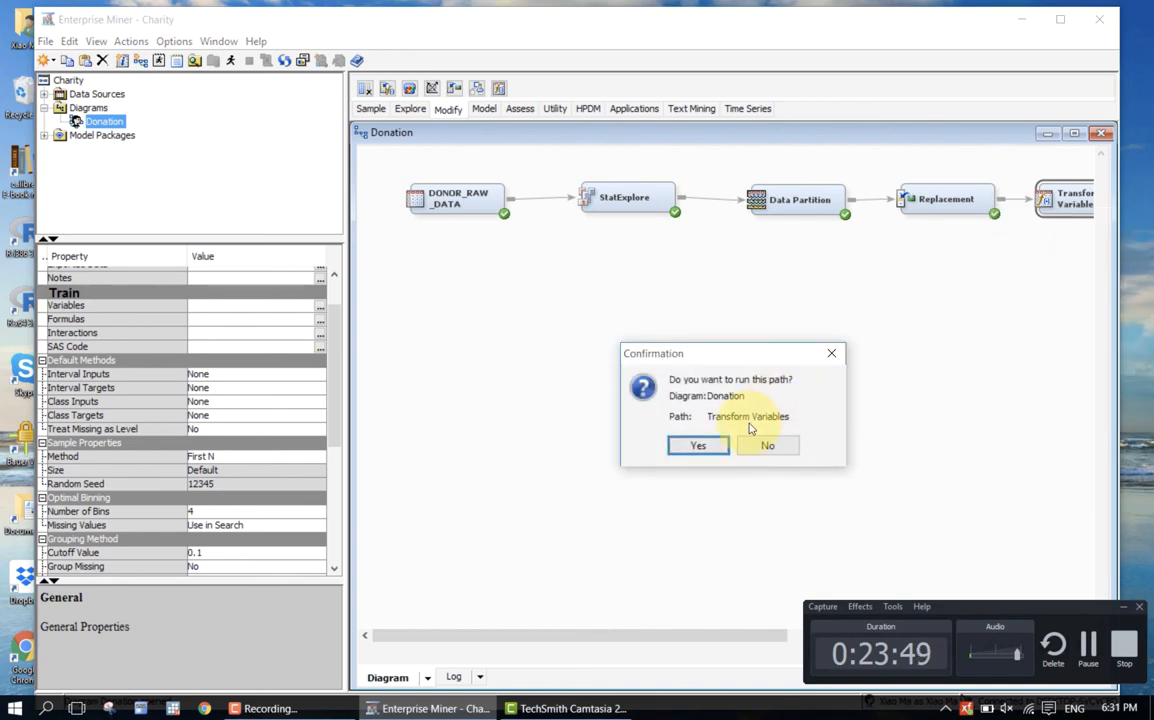
pyautogui.click(699, 446)
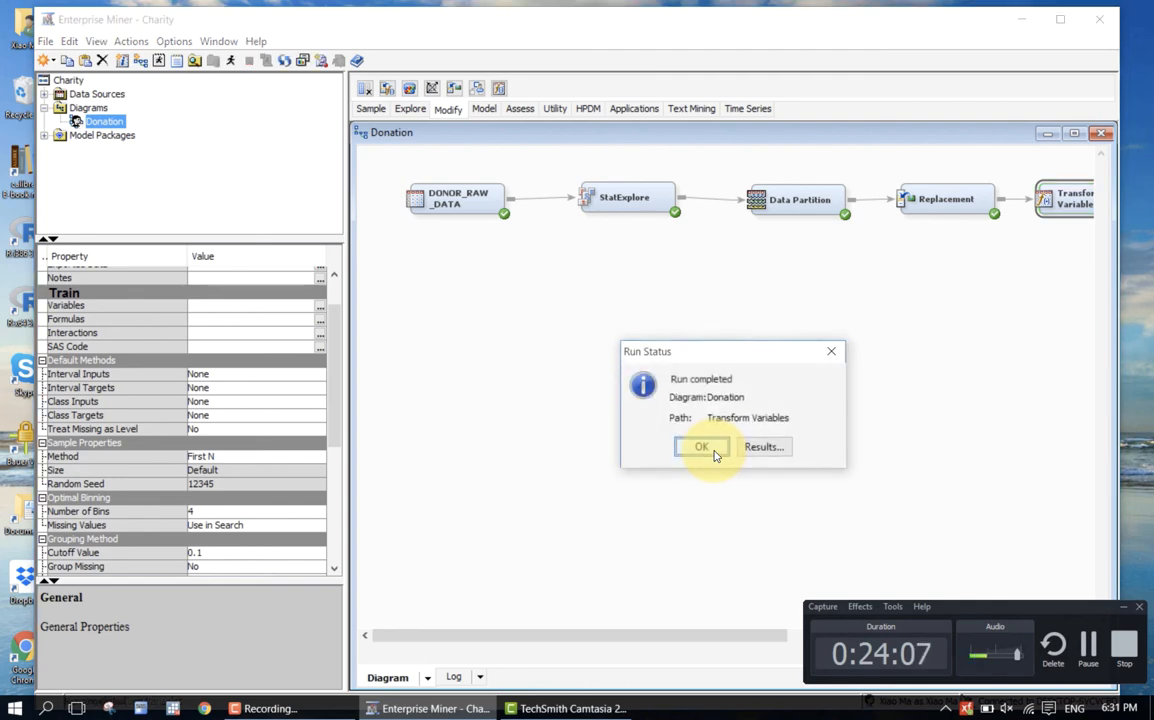
pyautogui.click(745, 450)
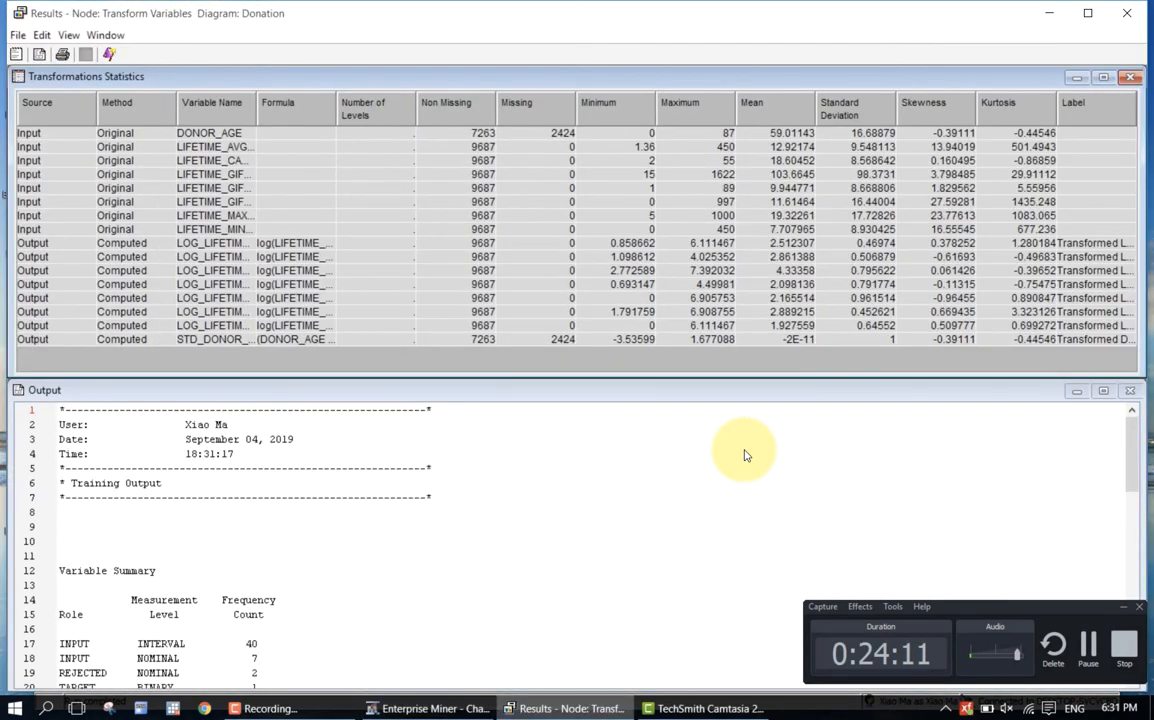
# - Review the computed transformation formulas and compare the statistics of original and transformed variables, then close the results
pyautogui.moveTo(1133, 458); pyautogui.dragTo(1131, 540)
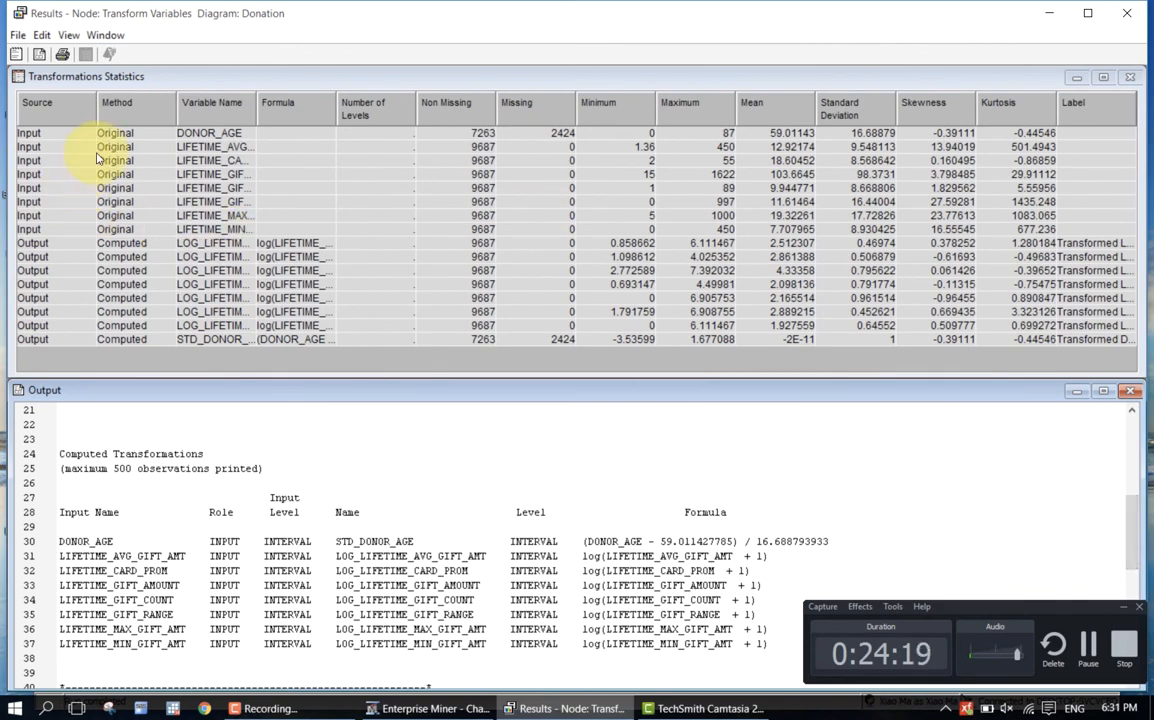
pyautogui.click(195, 137)
pyautogui.keyDown('shift'); pyautogui.click(199, 229); pyautogui.keyUp('shift')
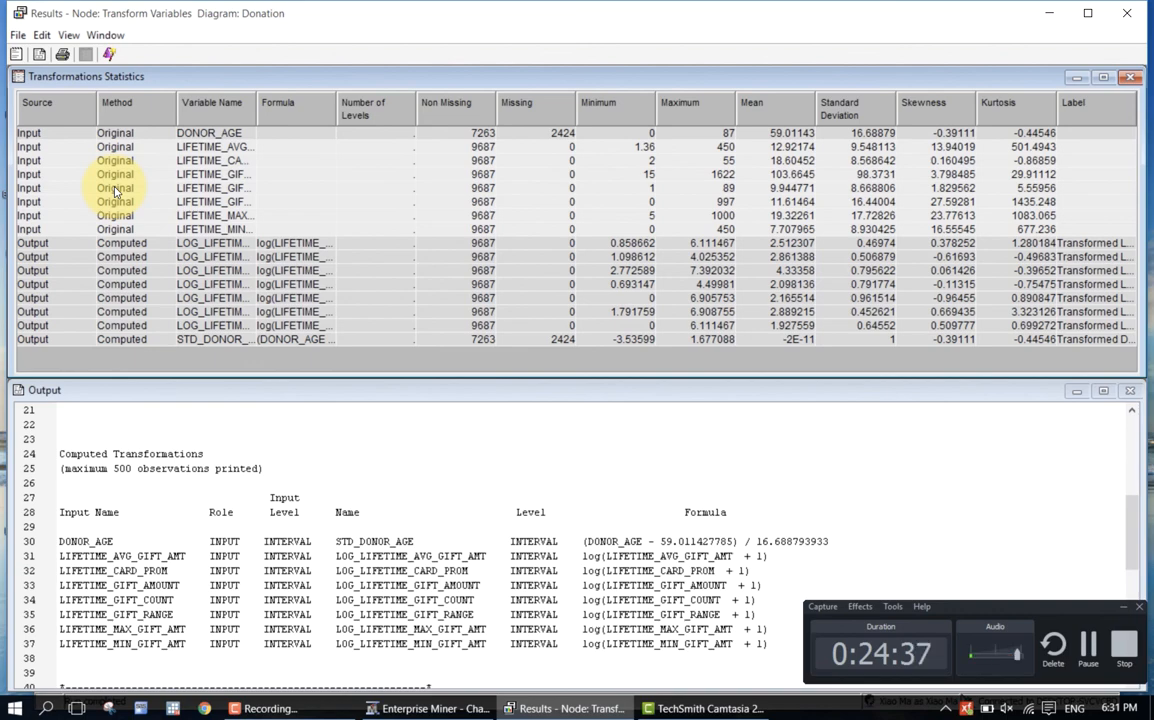
pyautogui.click(119, 245)
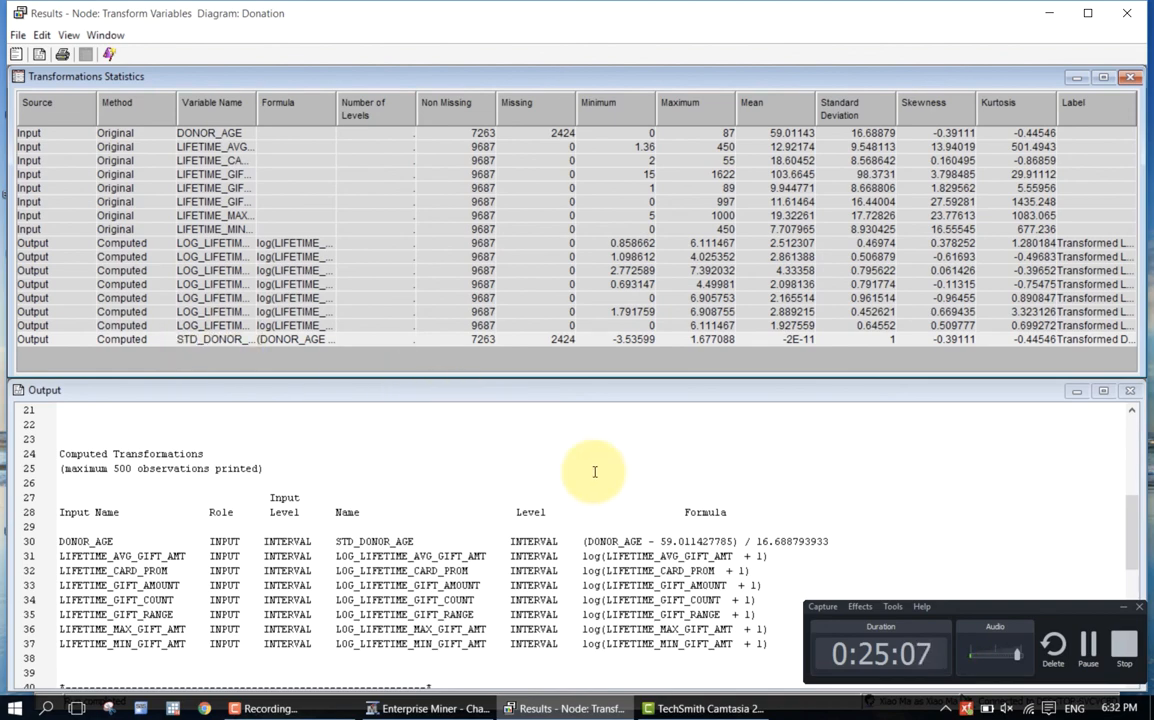
pyautogui.scroll(-4, 1012, 495)
pyautogui.scroll(-4, 1015, 494)
pyautogui.scroll(6, 1015, 494)
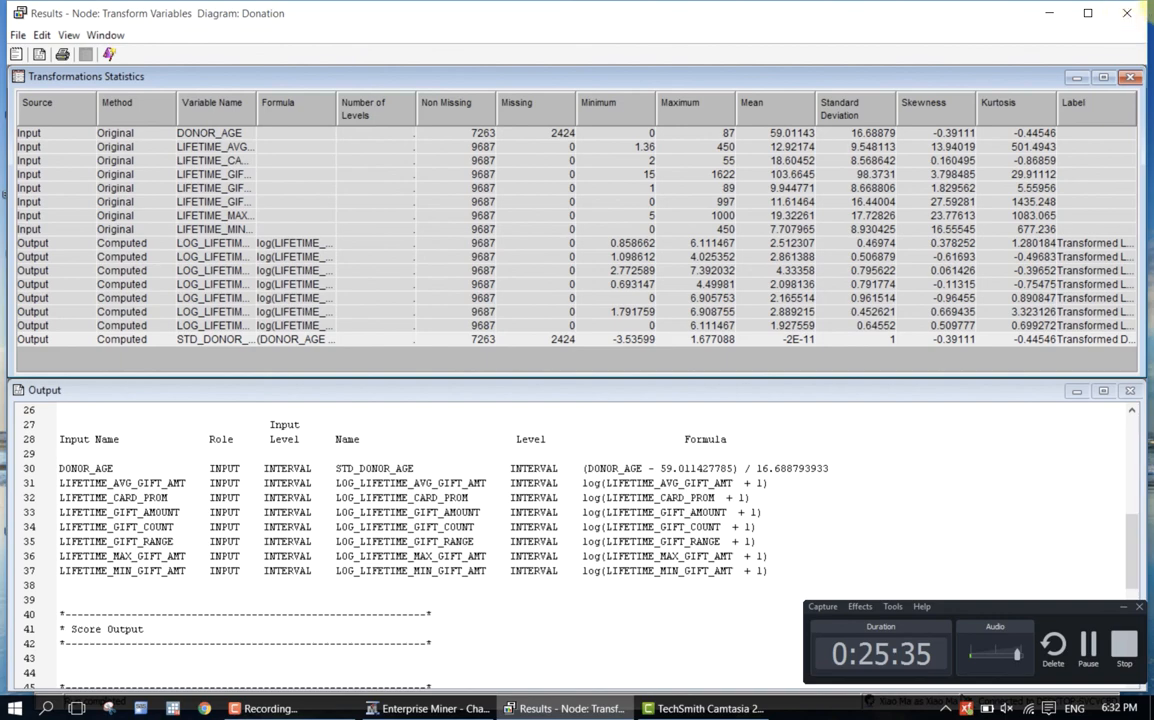
pyautogui.click(1127, 18)
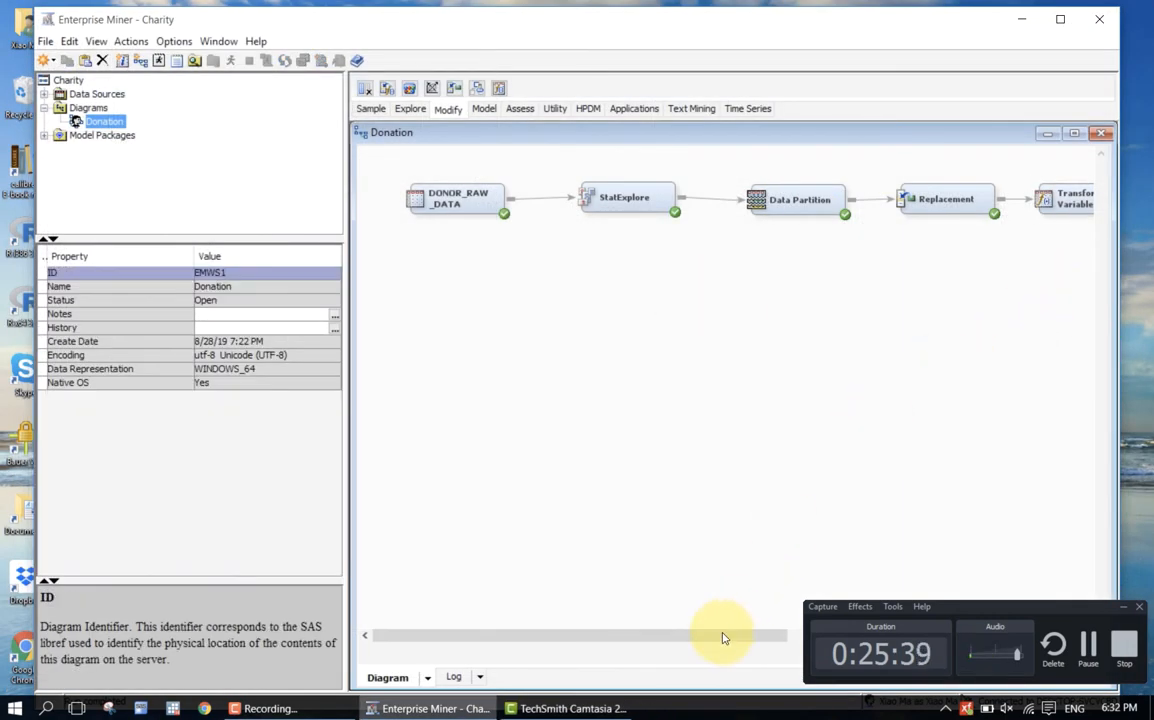
pyautogui.moveTo(726, 636); pyautogui.dragTo(997, 622)
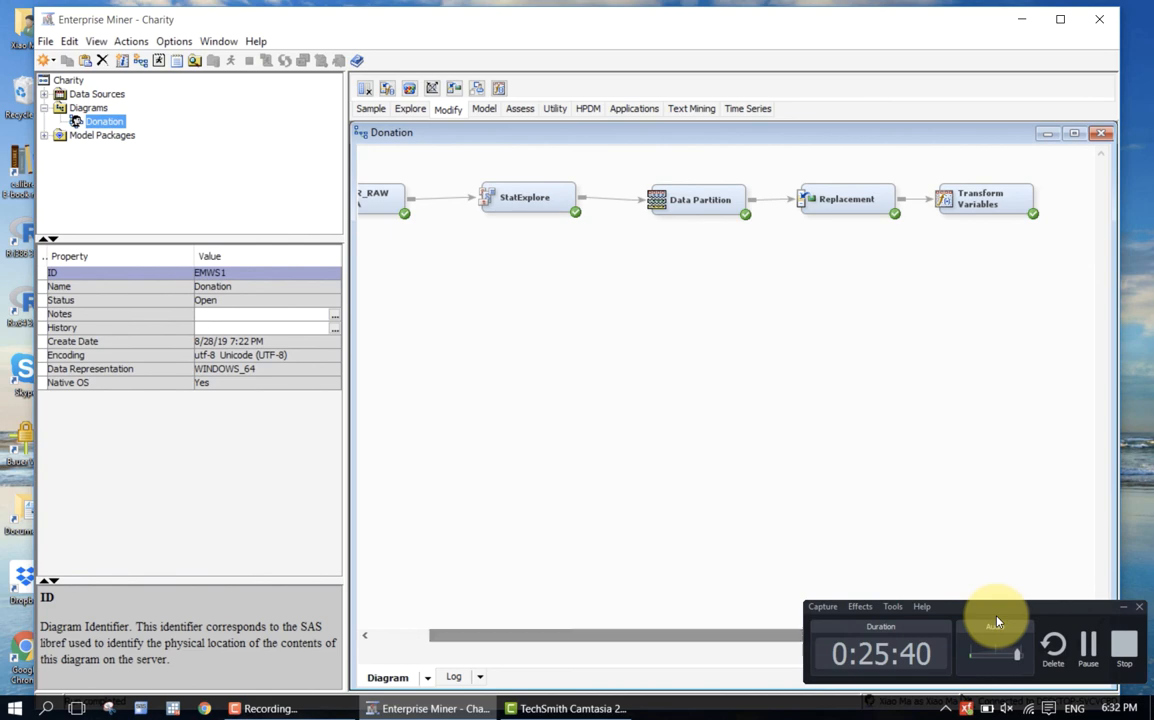
pyautogui.click(1000, 201)
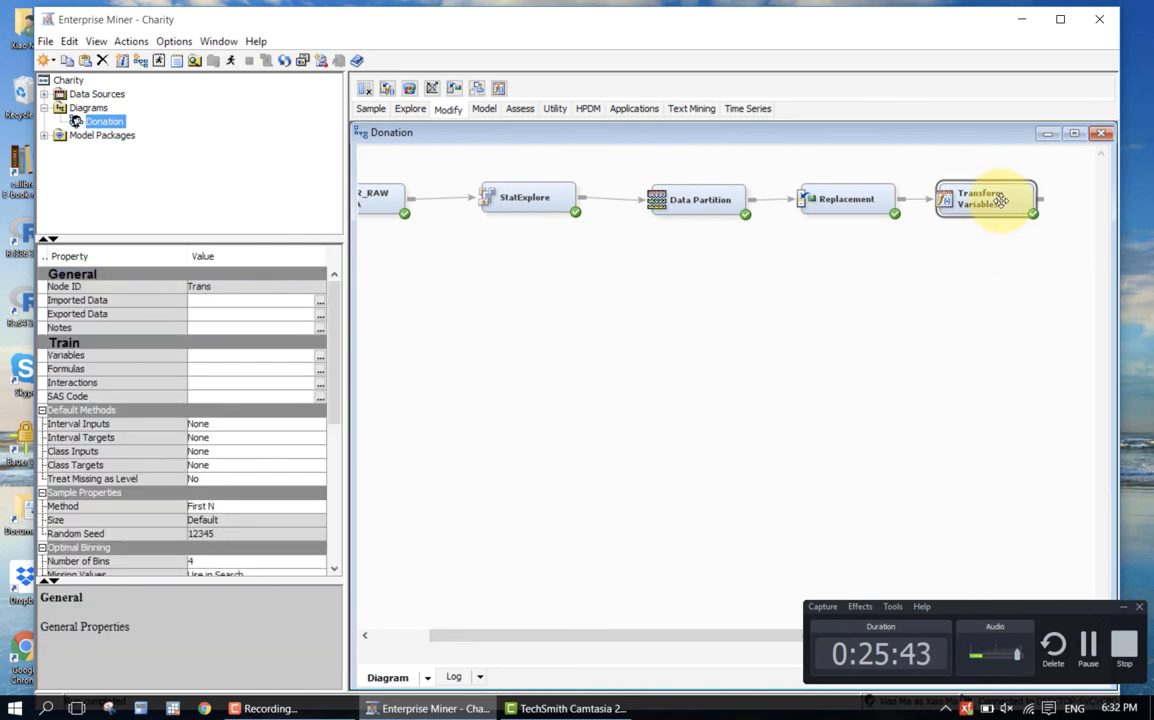
pyautogui.click(990, 261)
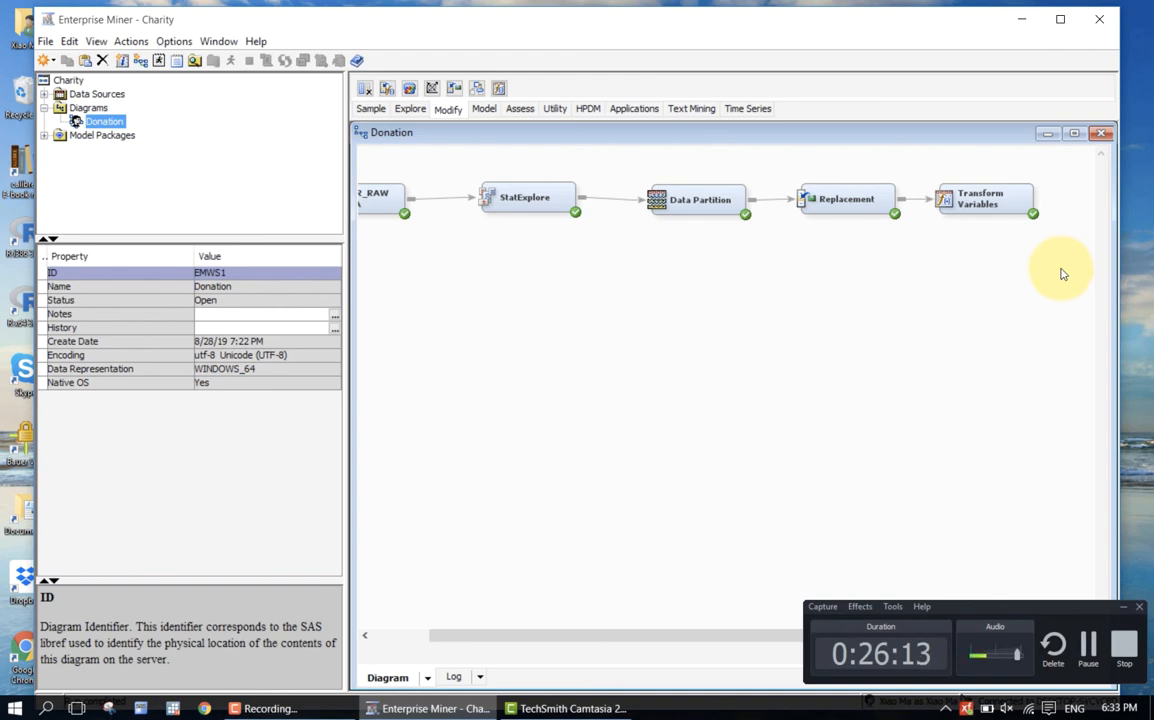
pyautogui.click(982, 204)
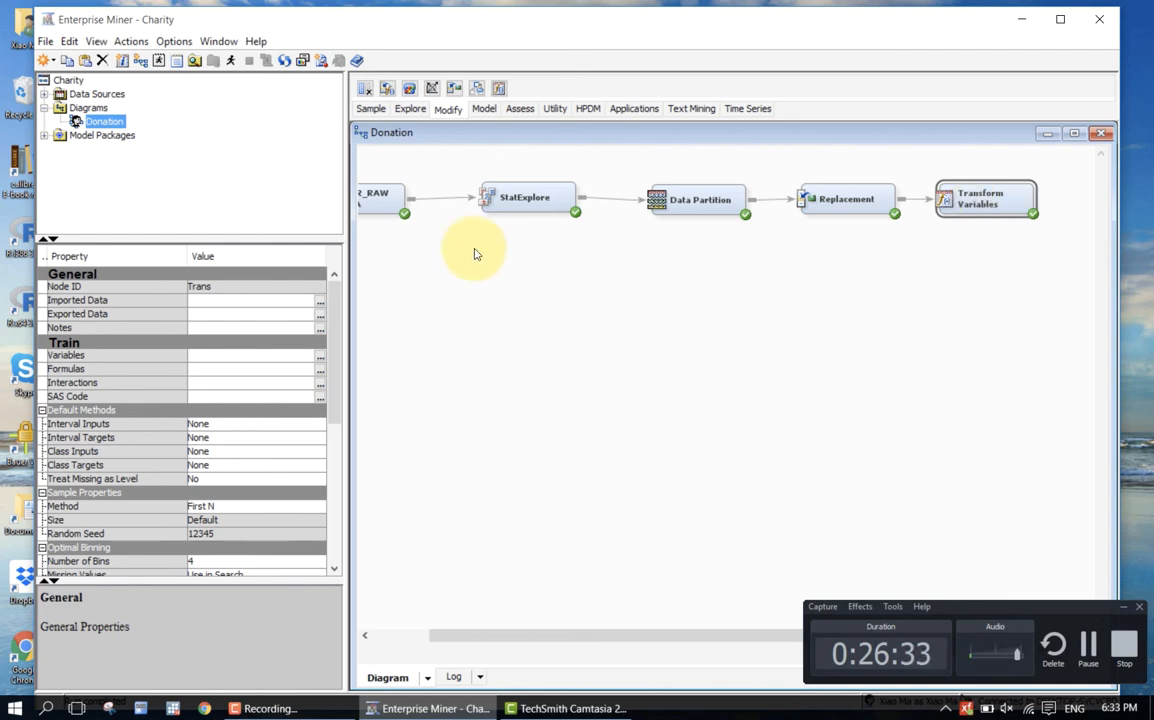
pyautogui.click(374, 207)
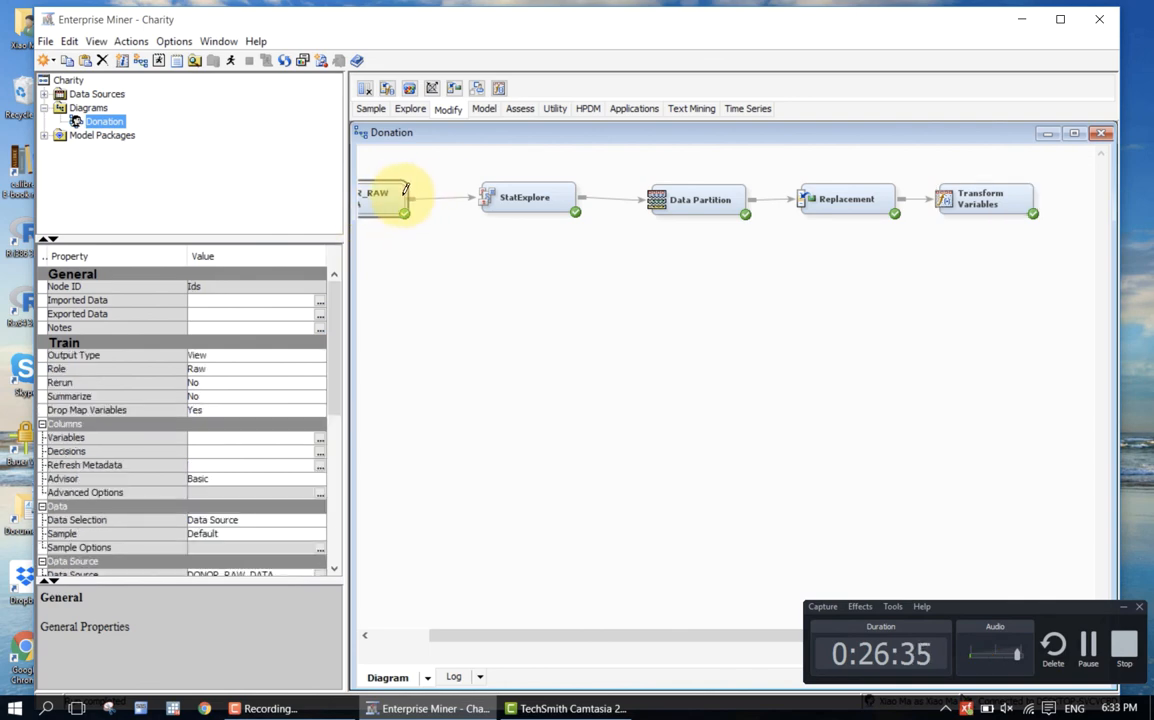
pyautogui.click(502, 195)
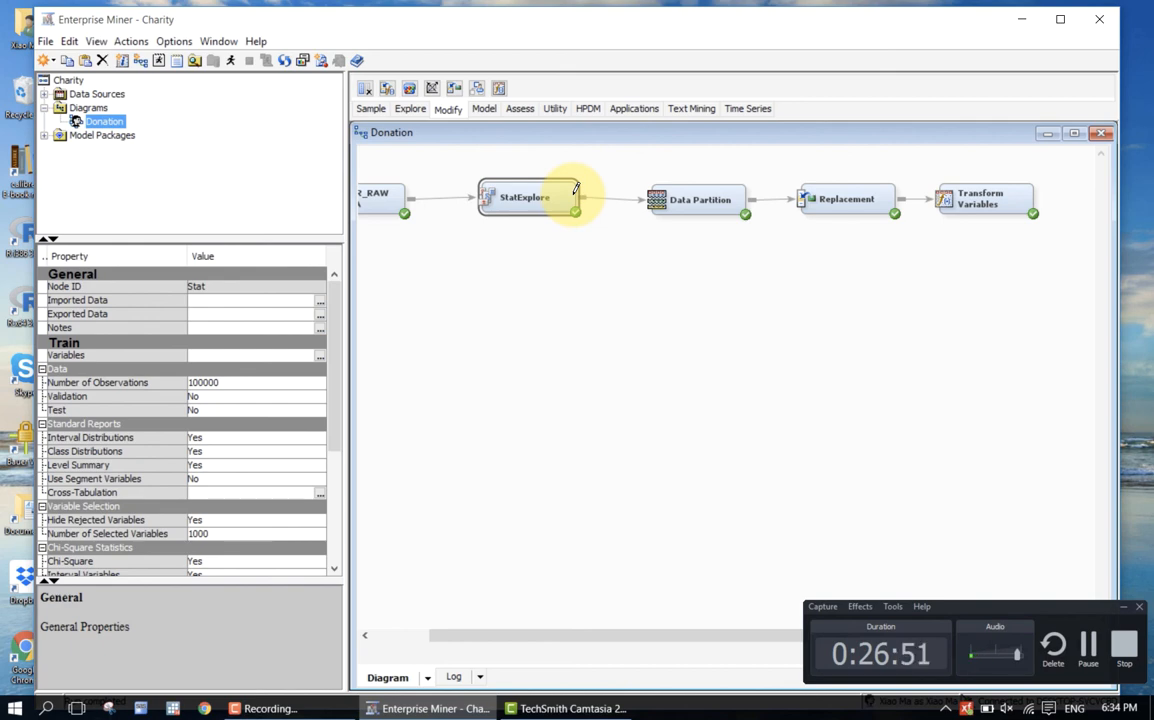
# - Open the Exported Data of the Transform Variables node and explore its TRAIN table
pyautogui.click(942, 202)
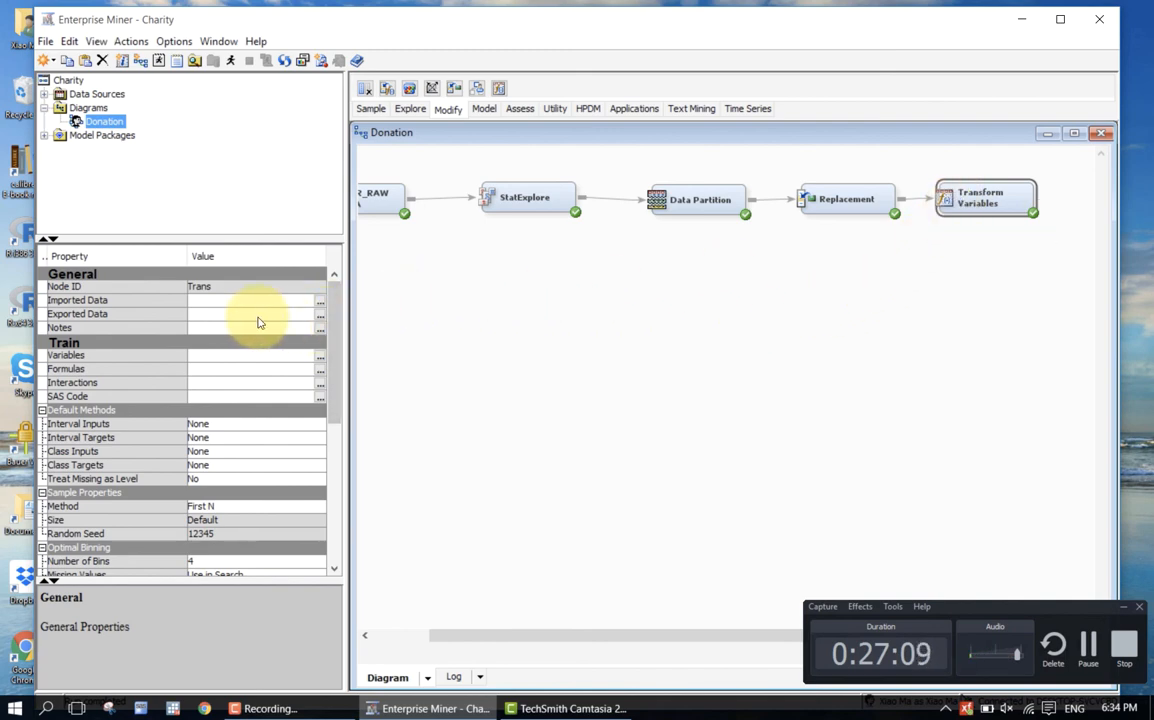
pyautogui.click(114, 315)
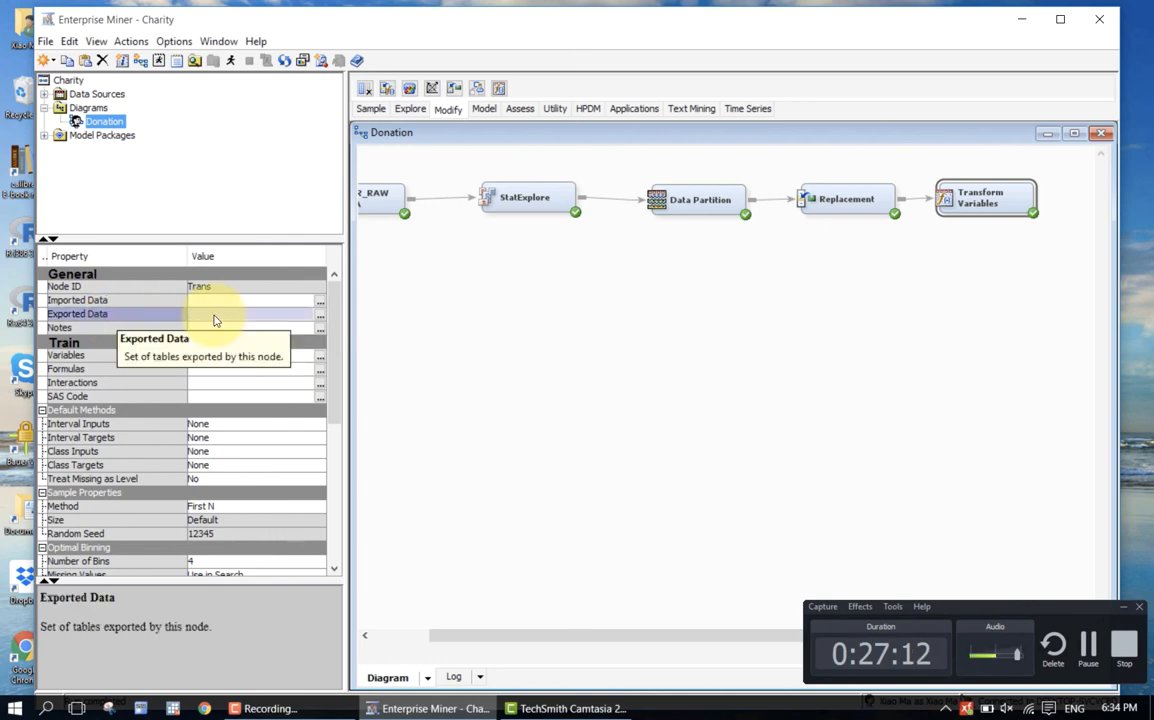
pyautogui.click(320, 317)
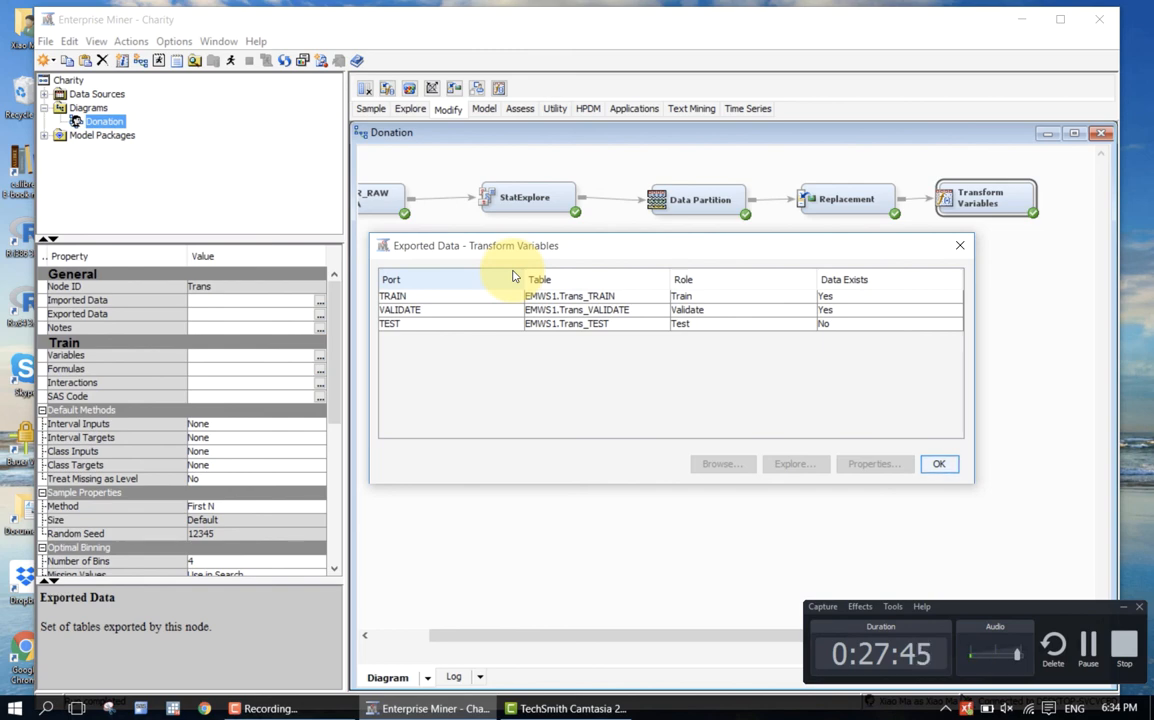
pyautogui.click(861, 318)
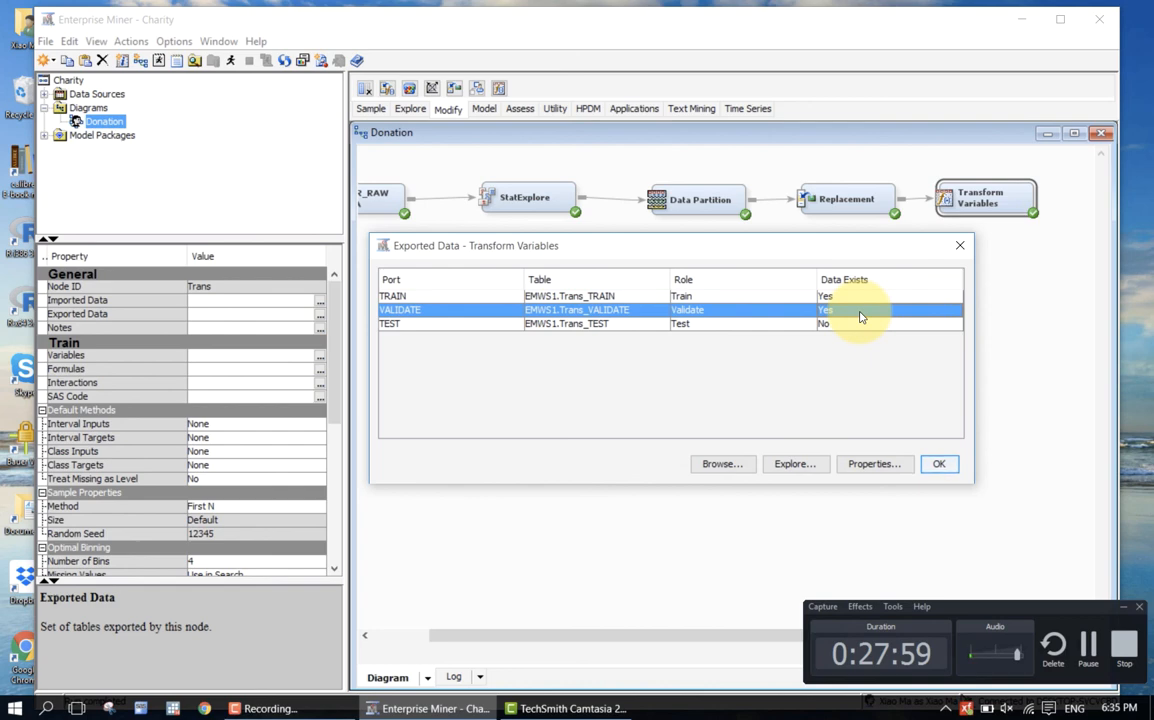
pyautogui.click(850, 300)
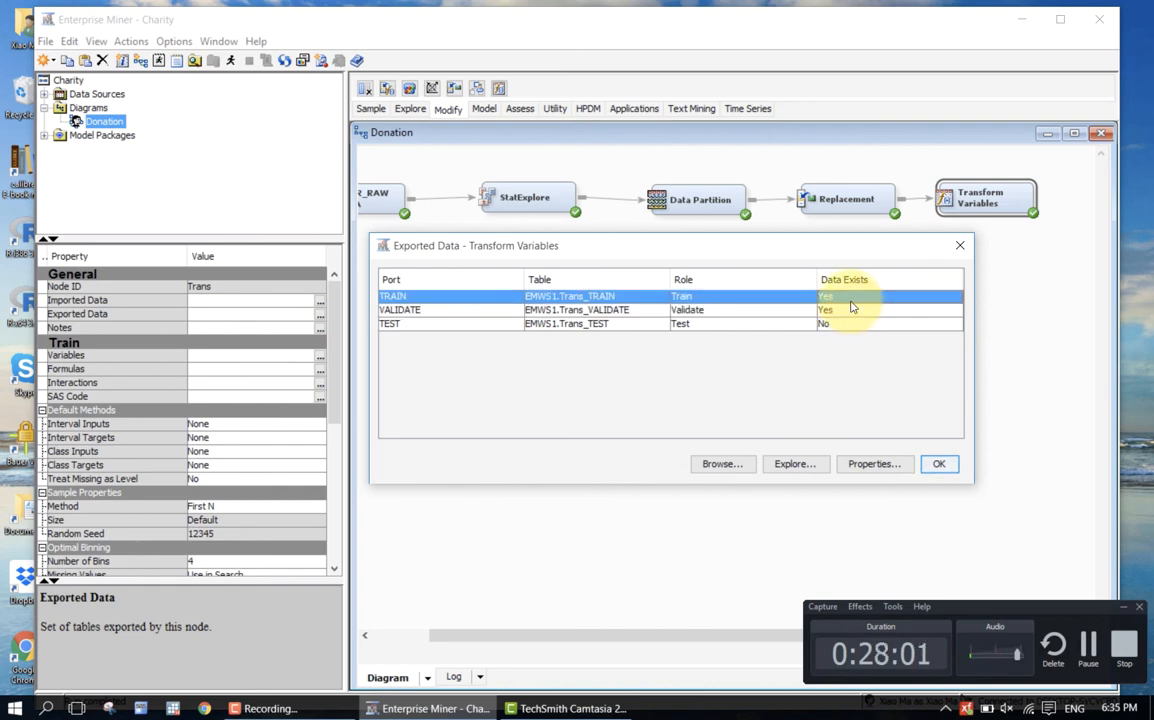
pyautogui.click(778, 466)
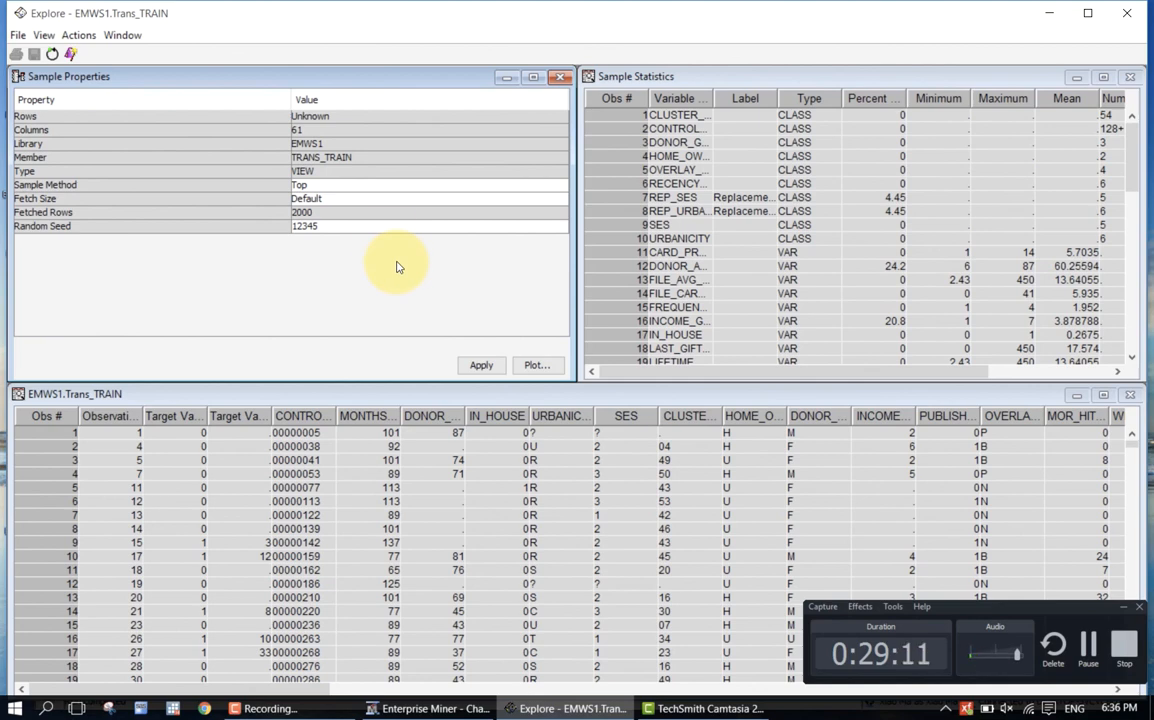
# - Set the sample's fetch size to Max and apply it to the explored training table
pyautogui.click(379, 205)
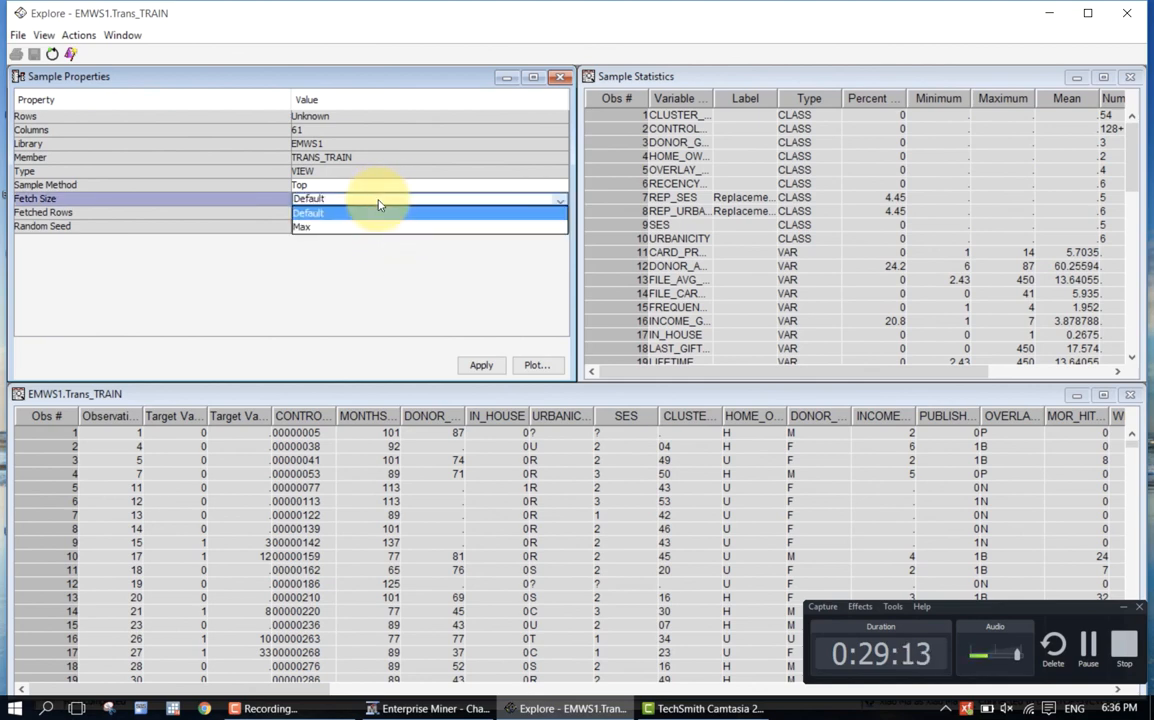
pyautogui.click(348, 227)
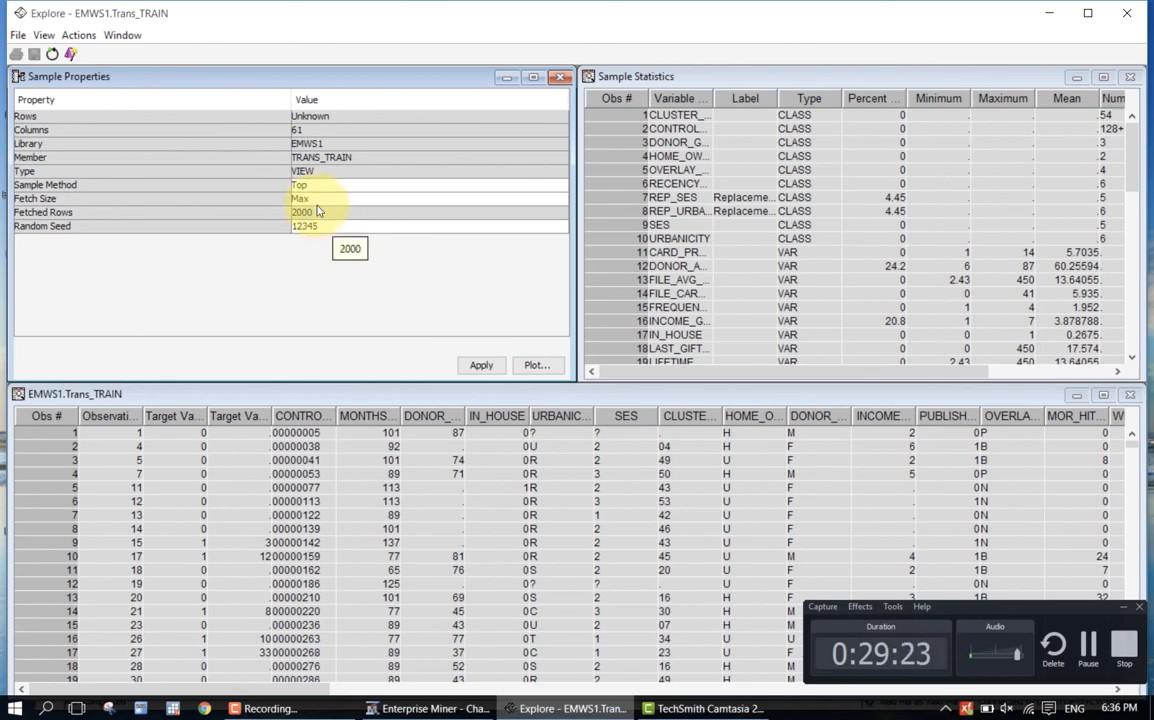
pyautogui.click(313, 200)
pyautogui.click(305, 226)
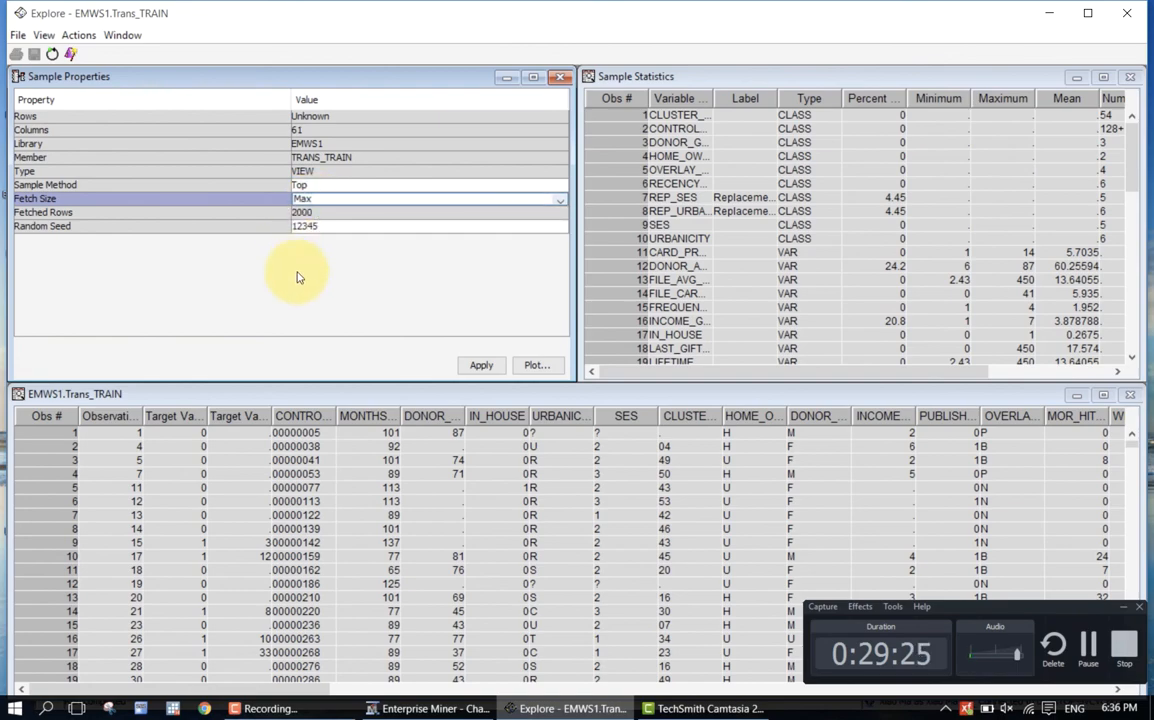
pyautogui.click(480, 366)
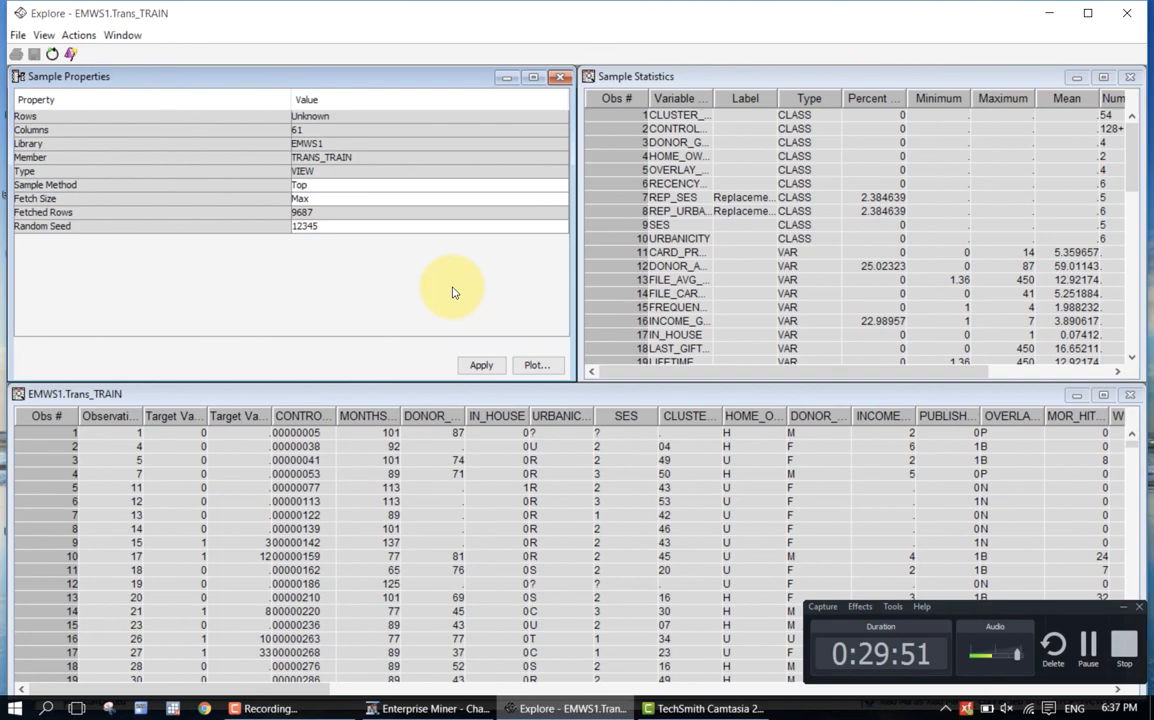
pyautogui.click(77, 37)
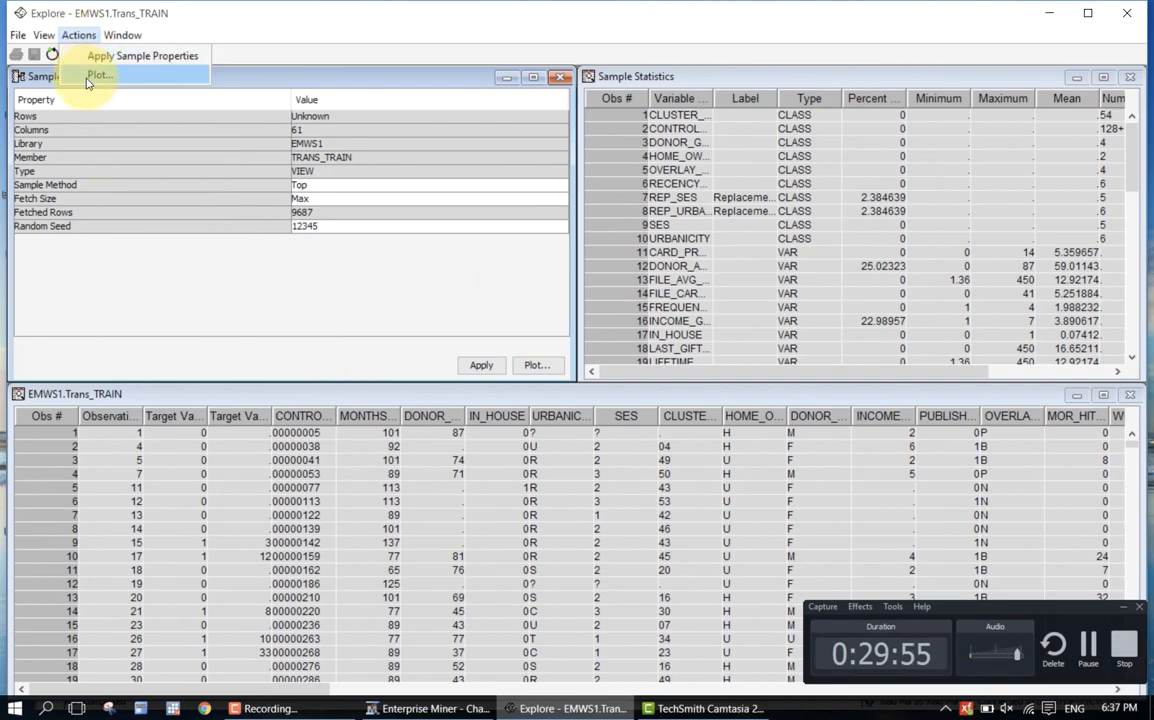
pyautogui.click(87, 79)
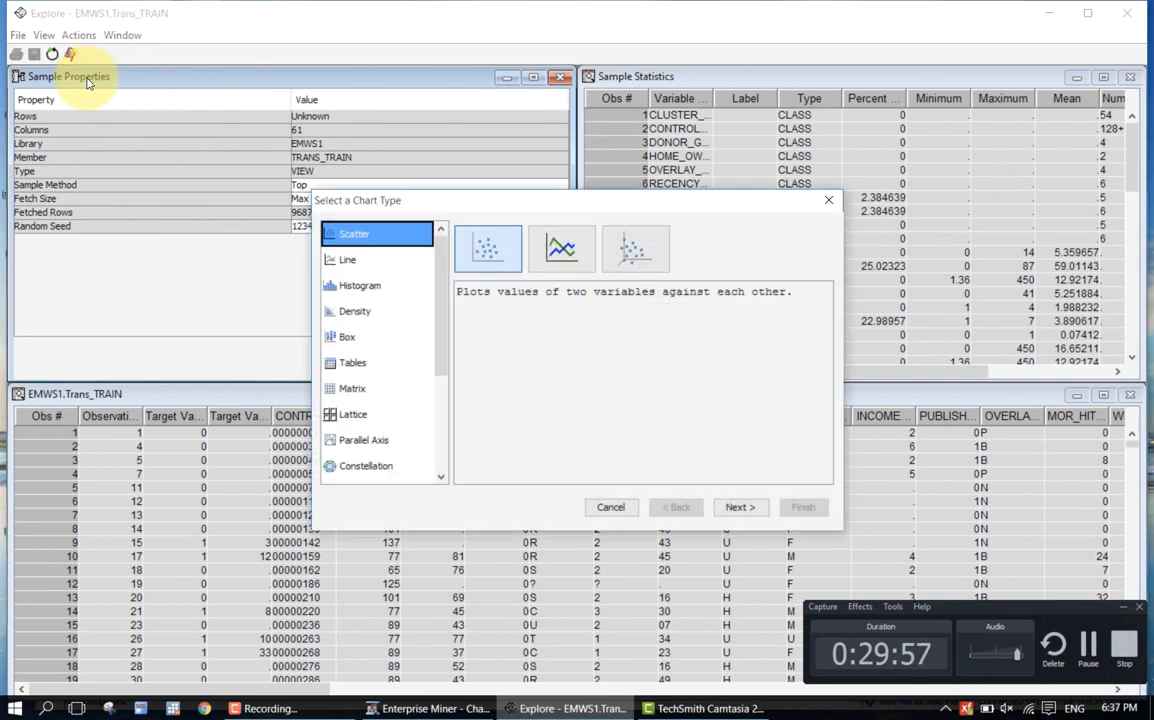
pyautogui.scroll(-3, 445, 390)
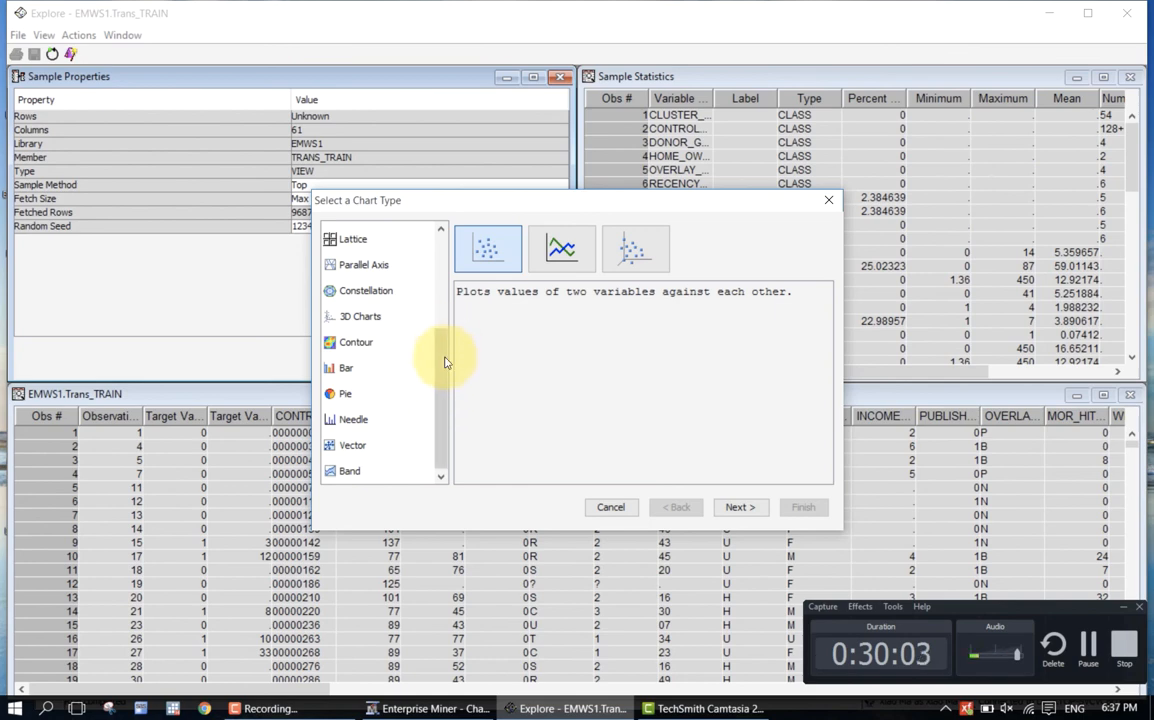
pyautogui.moveTo(445, 362); pyautogui.dragTo(445, 309)
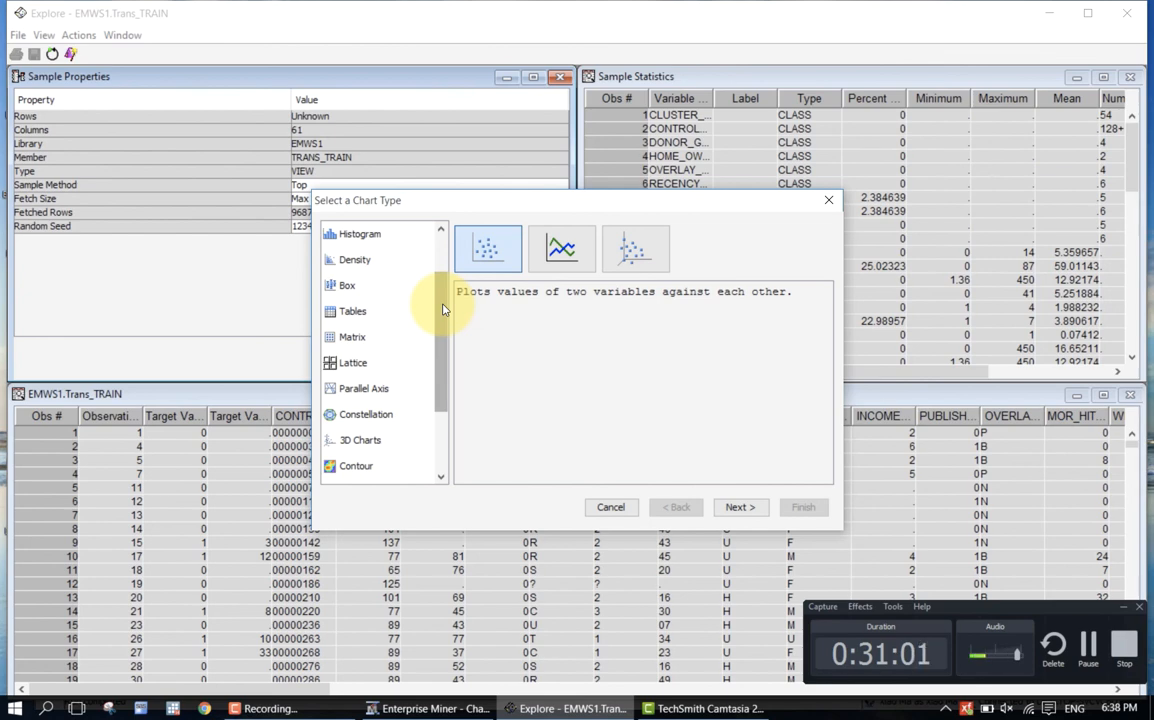
pyautogui.click(400, 236)
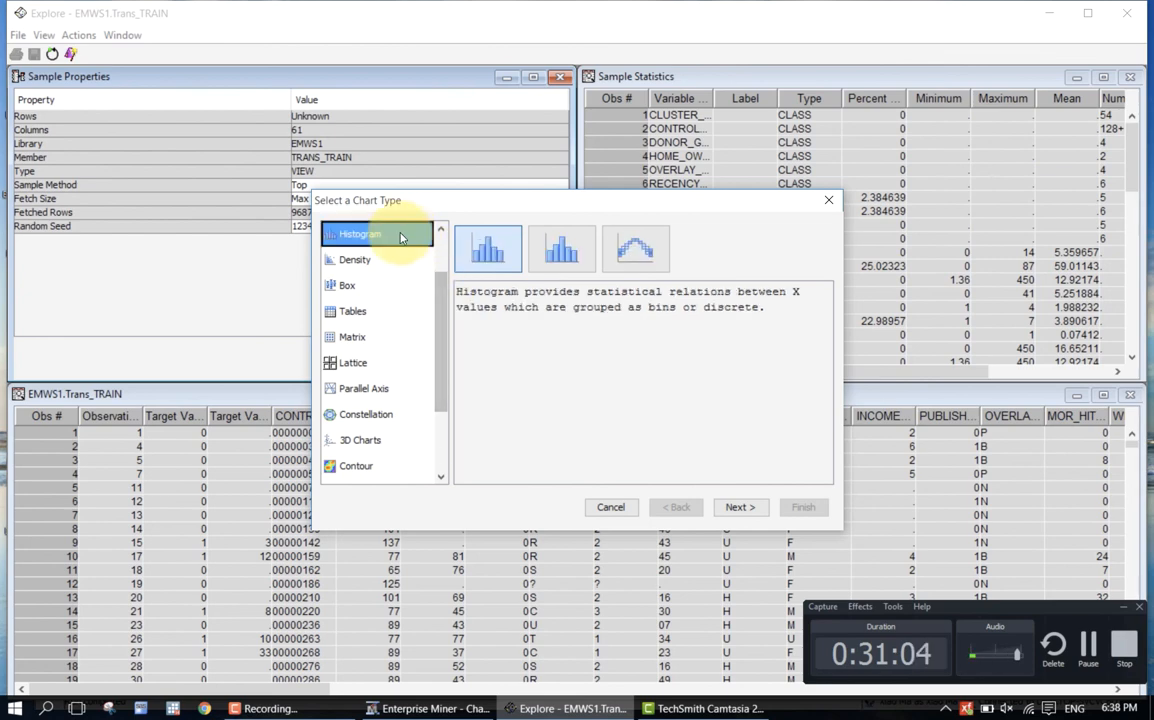
pyautogui.click(490, 257)
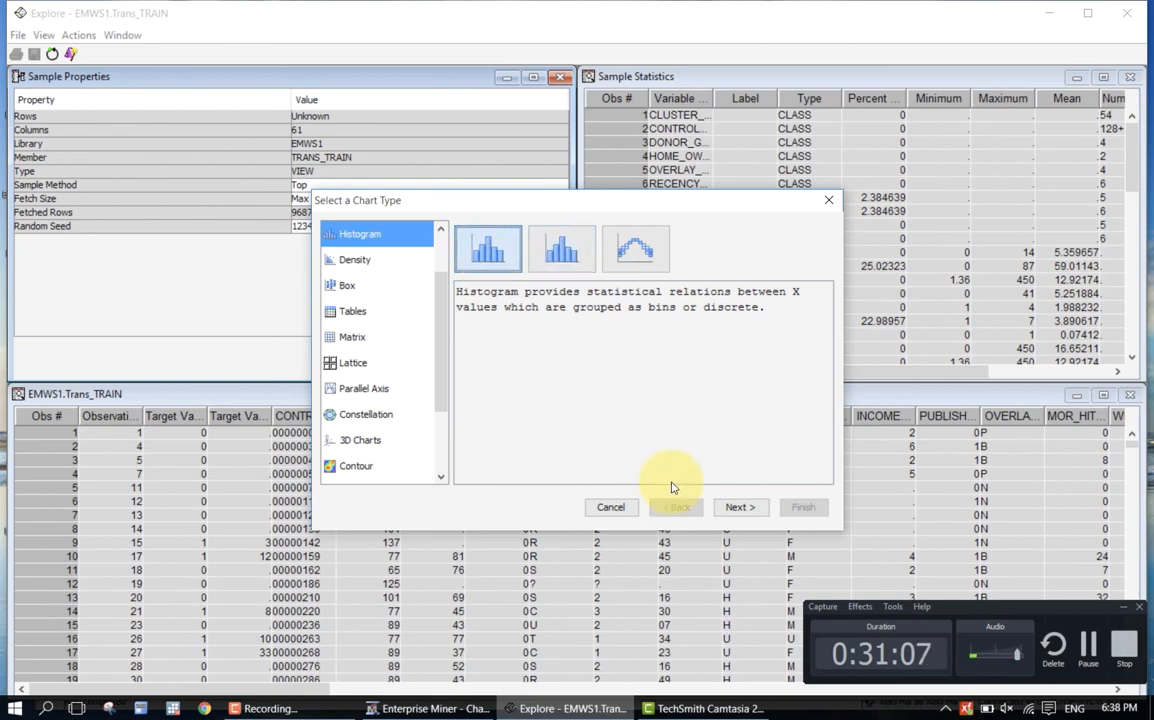
pyautogui.click(736, 508)
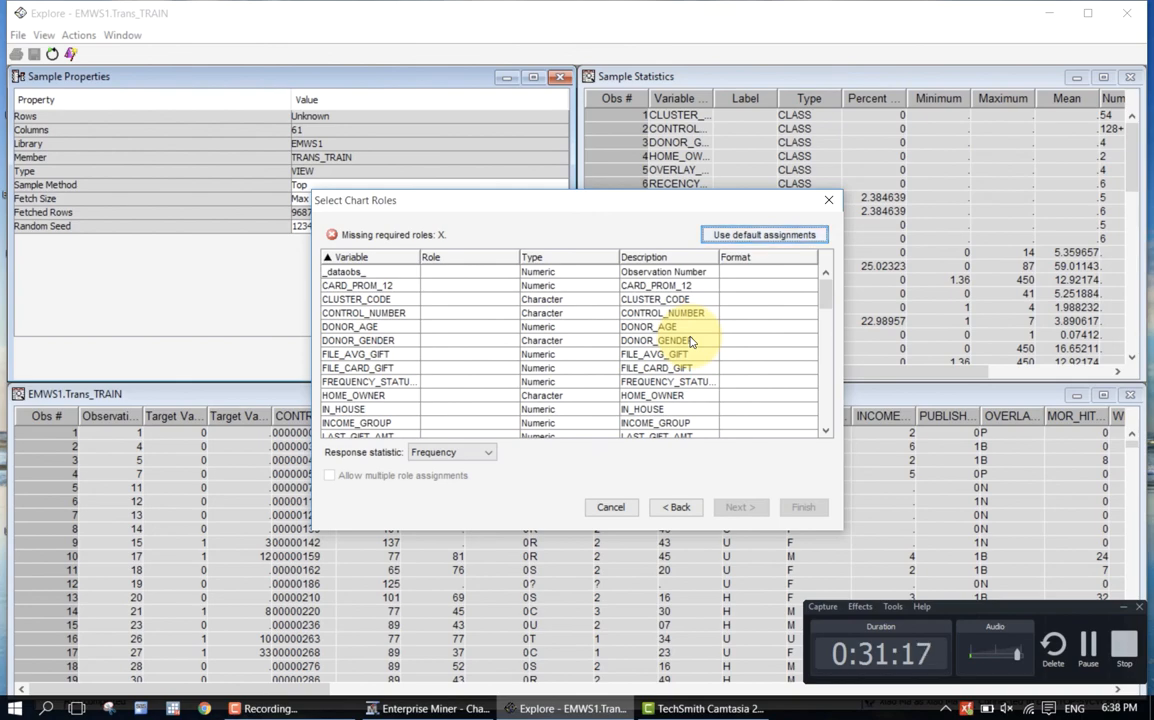
pyautogui.click(611, 507)
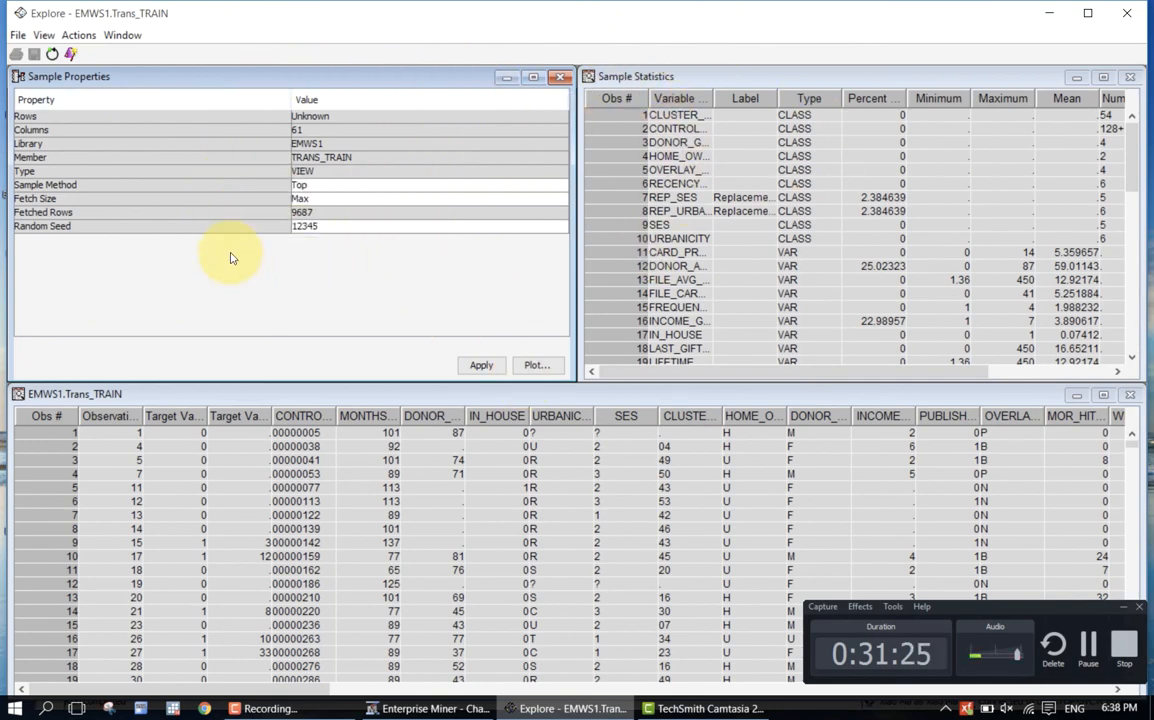
# - Reselect Max as the sample's fetch size and reapply the sample properties
pyautogui.click(315, 199)
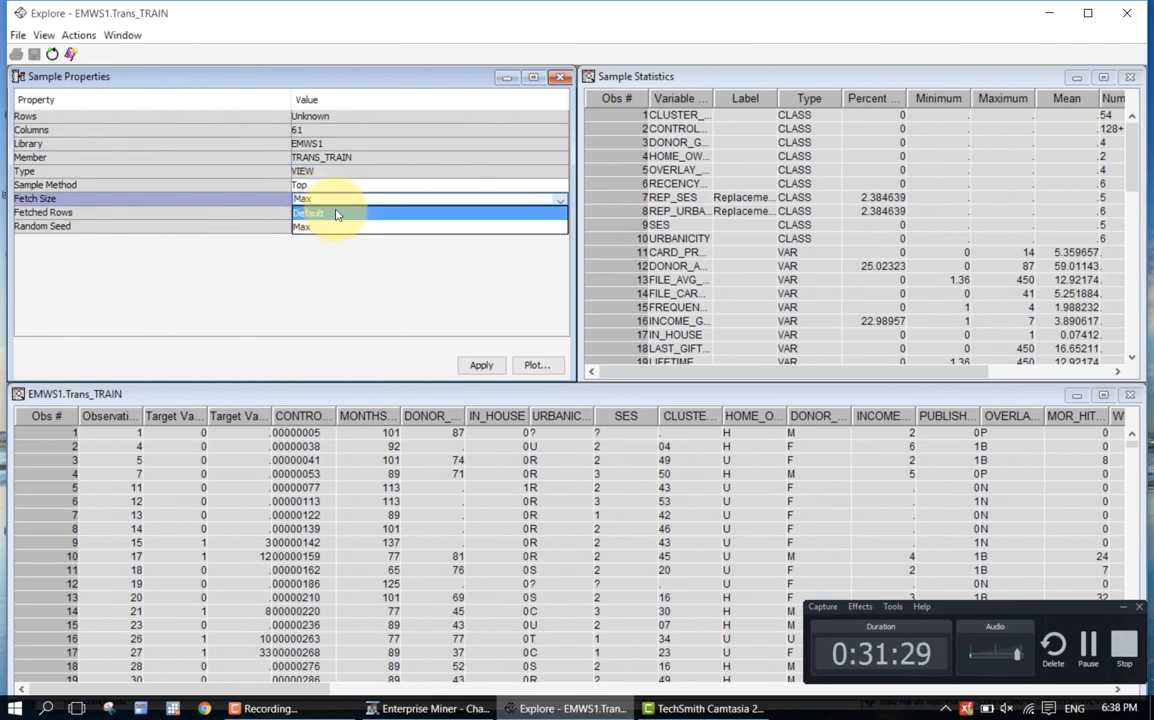
pyautogui.click(333, 227)
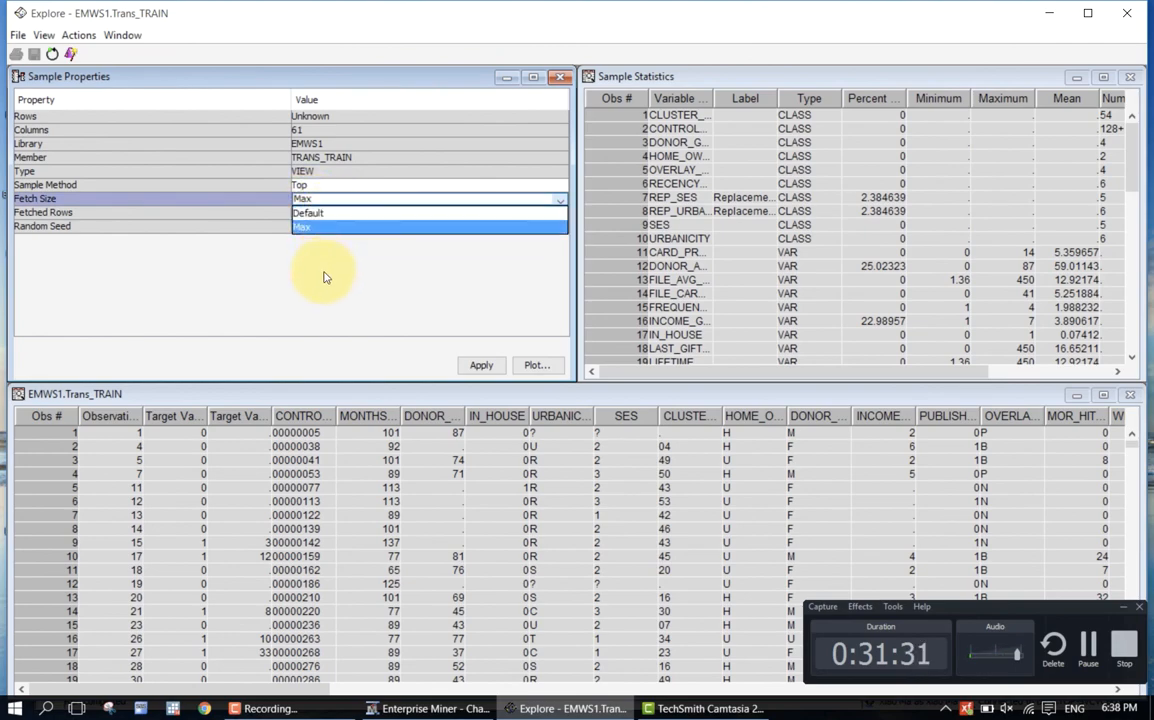
pyautogui.click(477, 366)
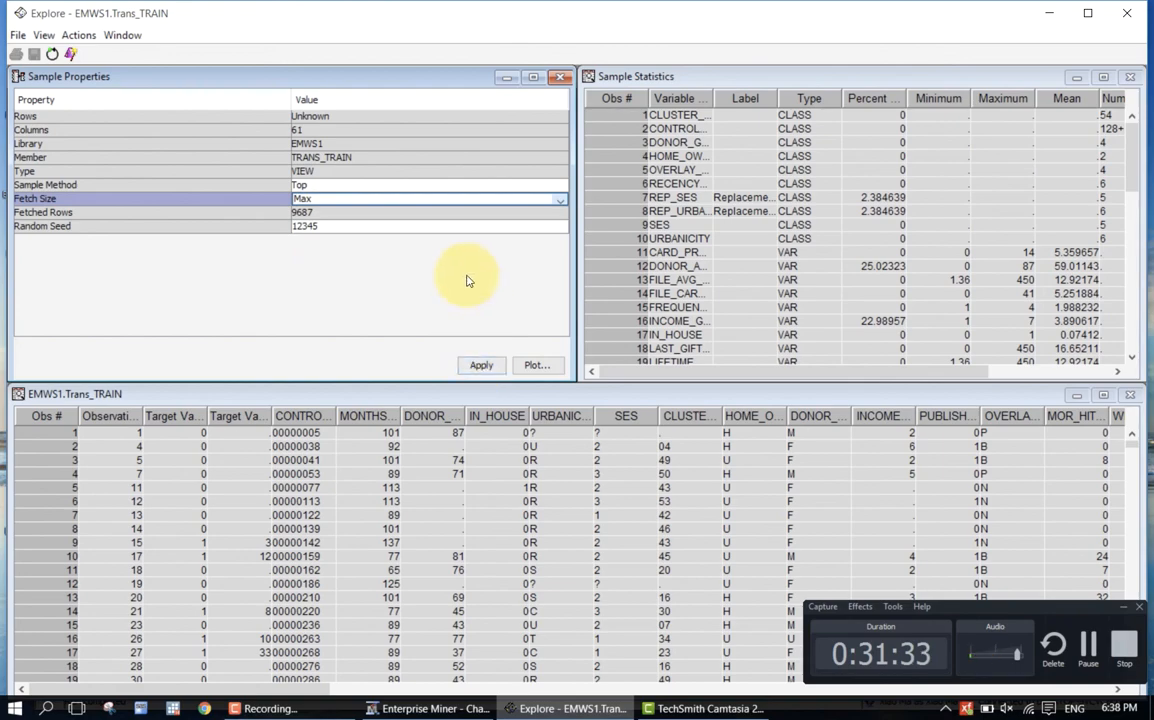
pyautogui.click(349, 216)
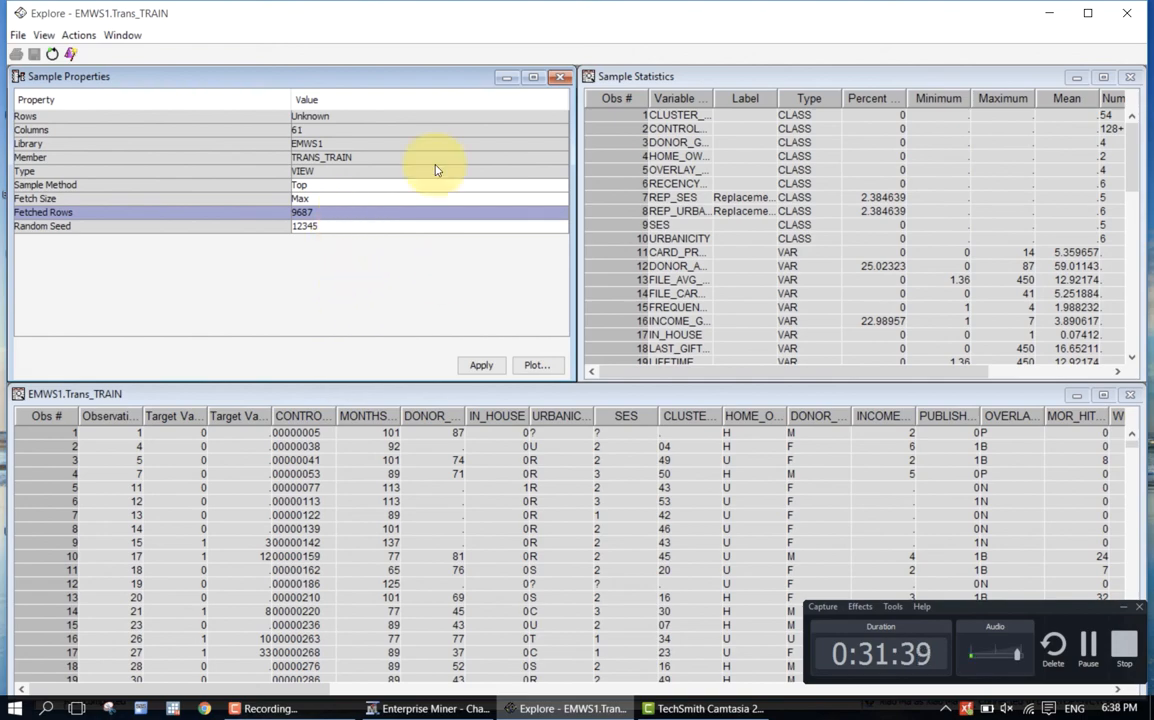
# - Start a new plot of the training data with the basic Histogram chart type and proceed to its role assignments
pyautogui.click(74, 37)
pyautogui.click(90, 74)
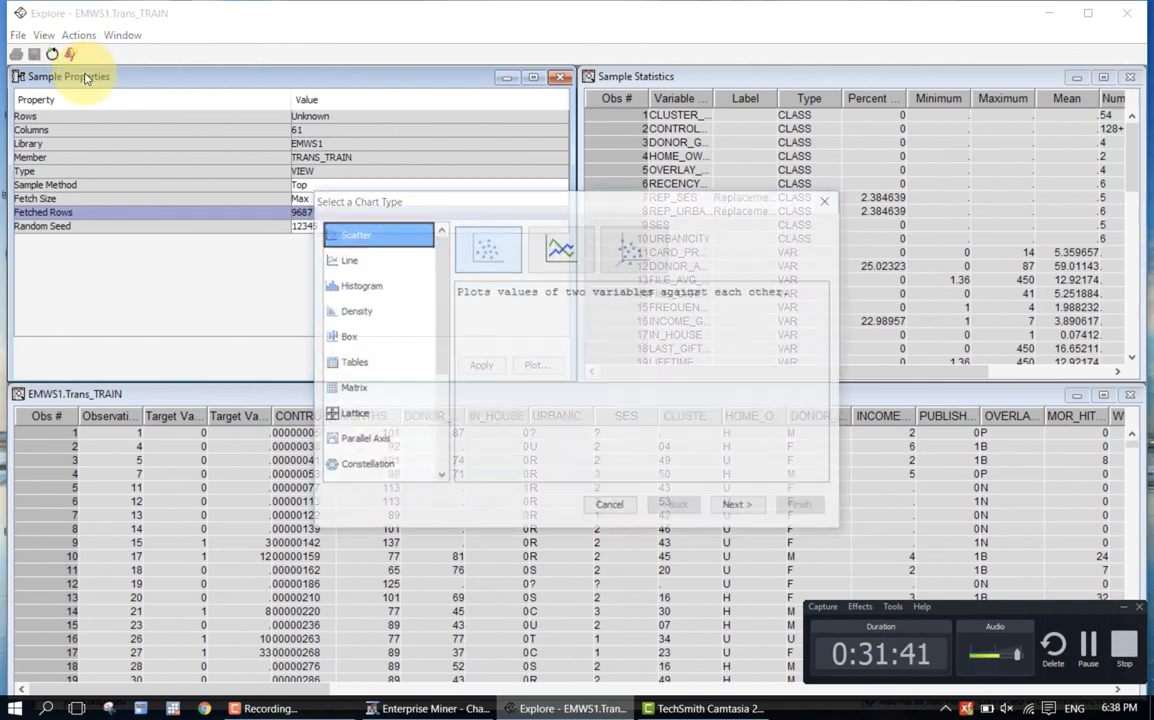
pyautogui.click(370, 285)
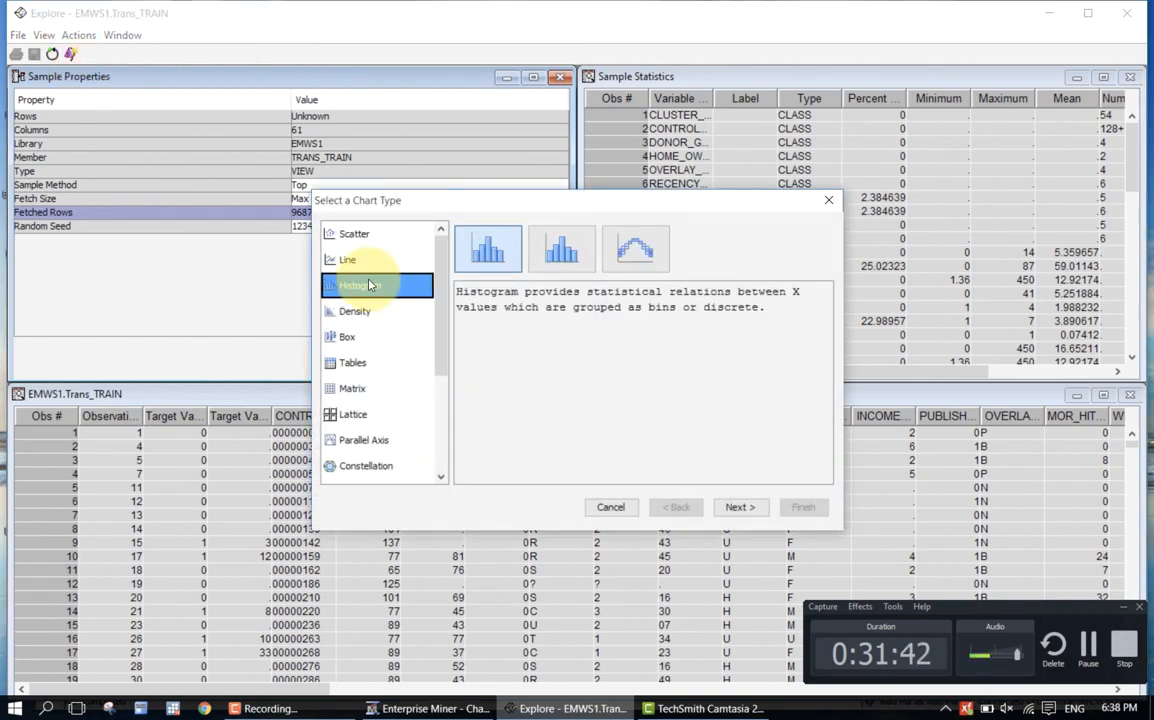
pyautogui.click(740, 507)
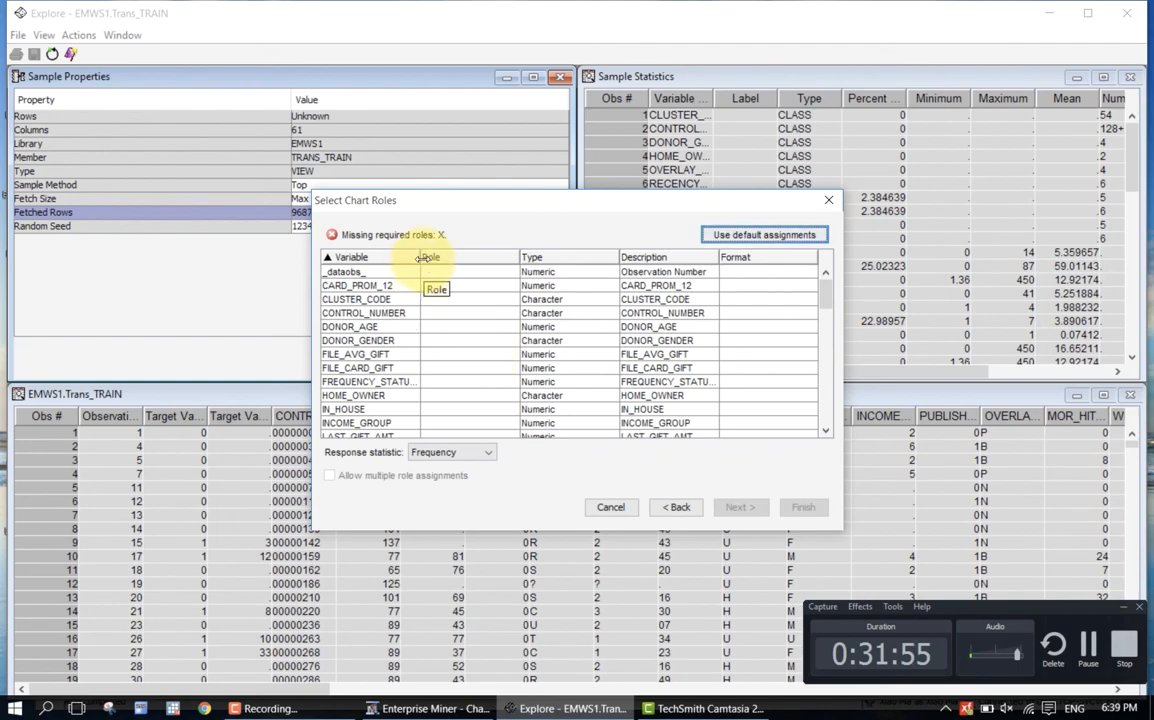
# - Assign the X role to LOG_LIFETIME_GIFT_COUNT and set the response statistic to Percent
pyautogui.moveTo(420, 258); pyautogui.dragTo(461, 258)
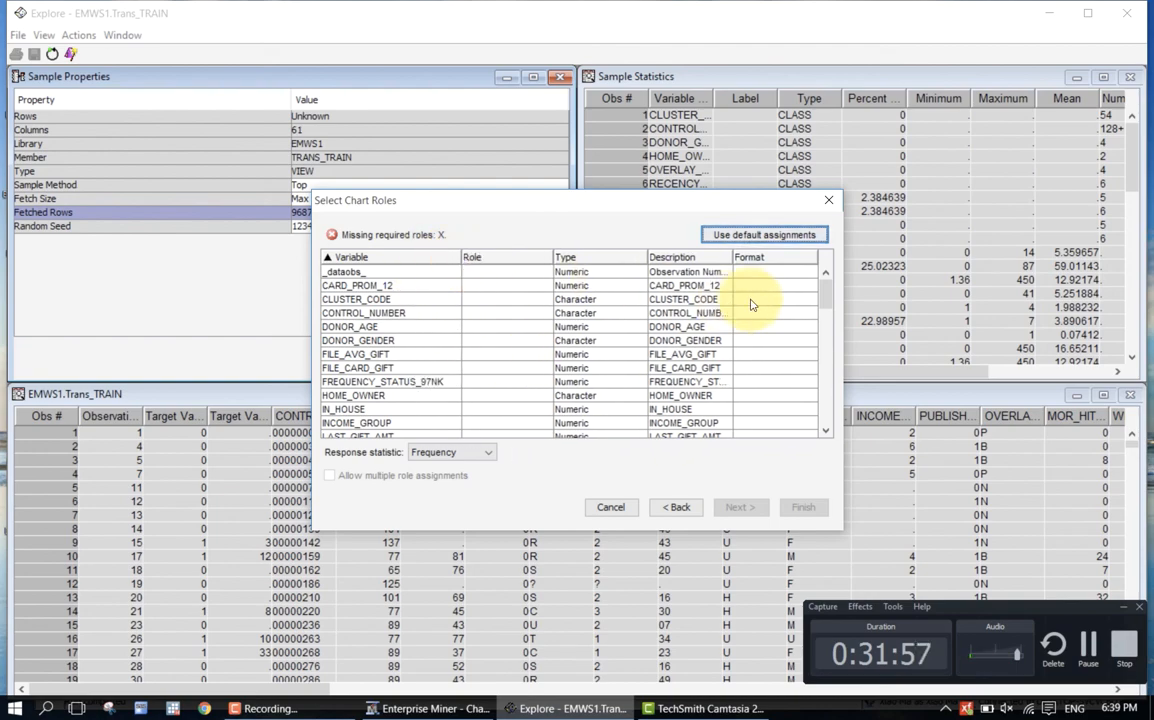
pyautogui.moveTo(824, 291); pyautogui.dragTo(825, 346)
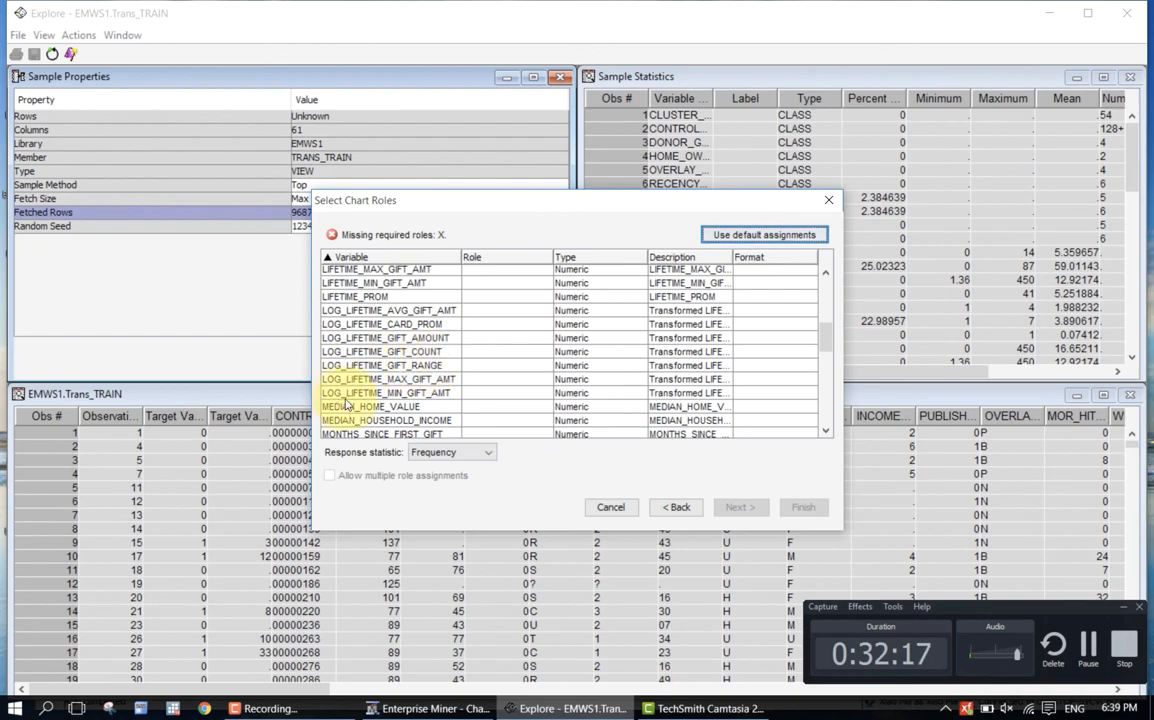
pyautogui.click(380, 352)
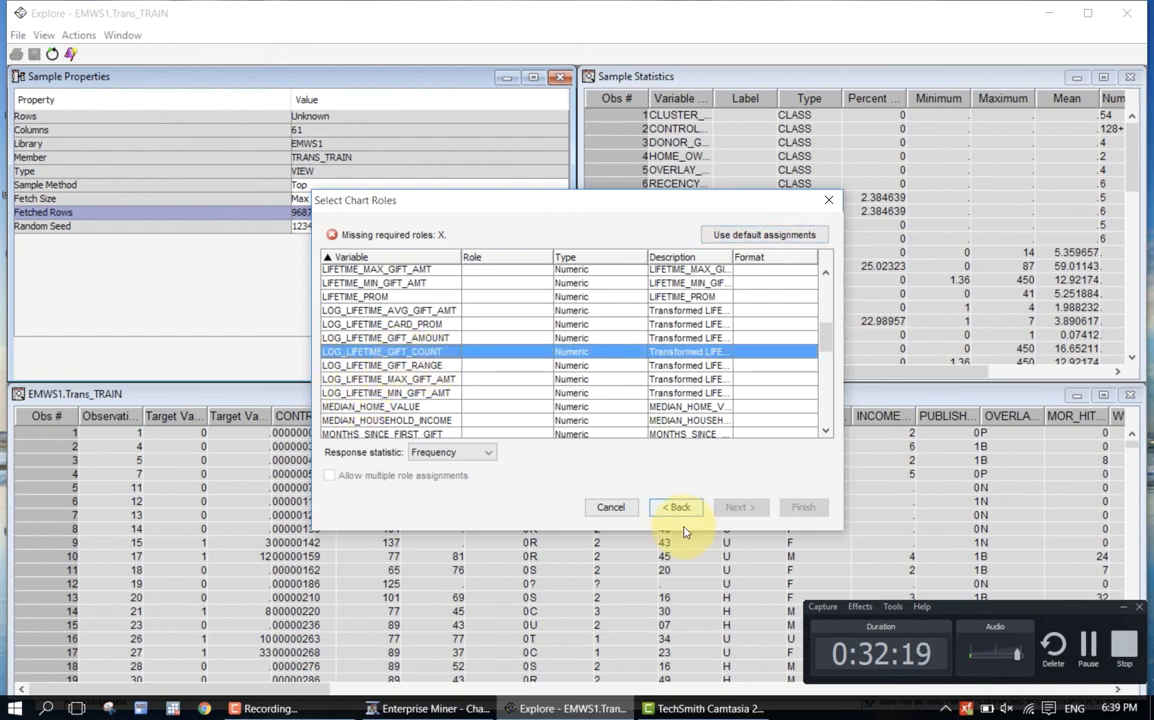
pyautogui.click(546, 356)
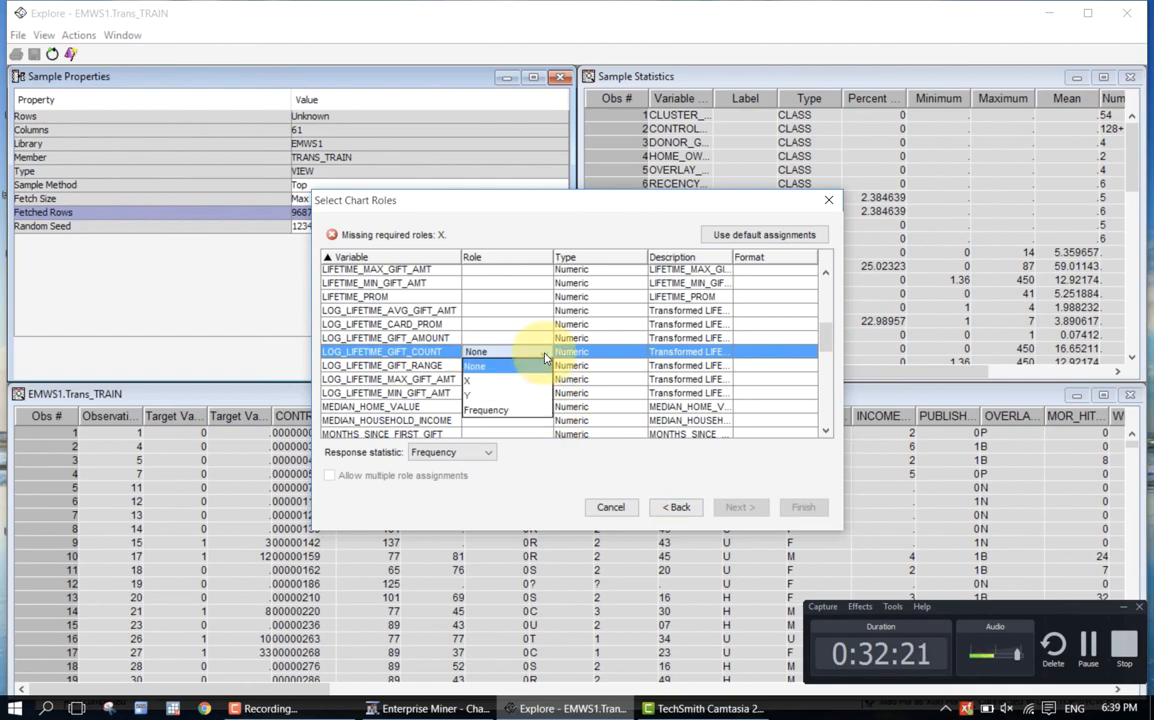
pyautogui.click(526, 380)
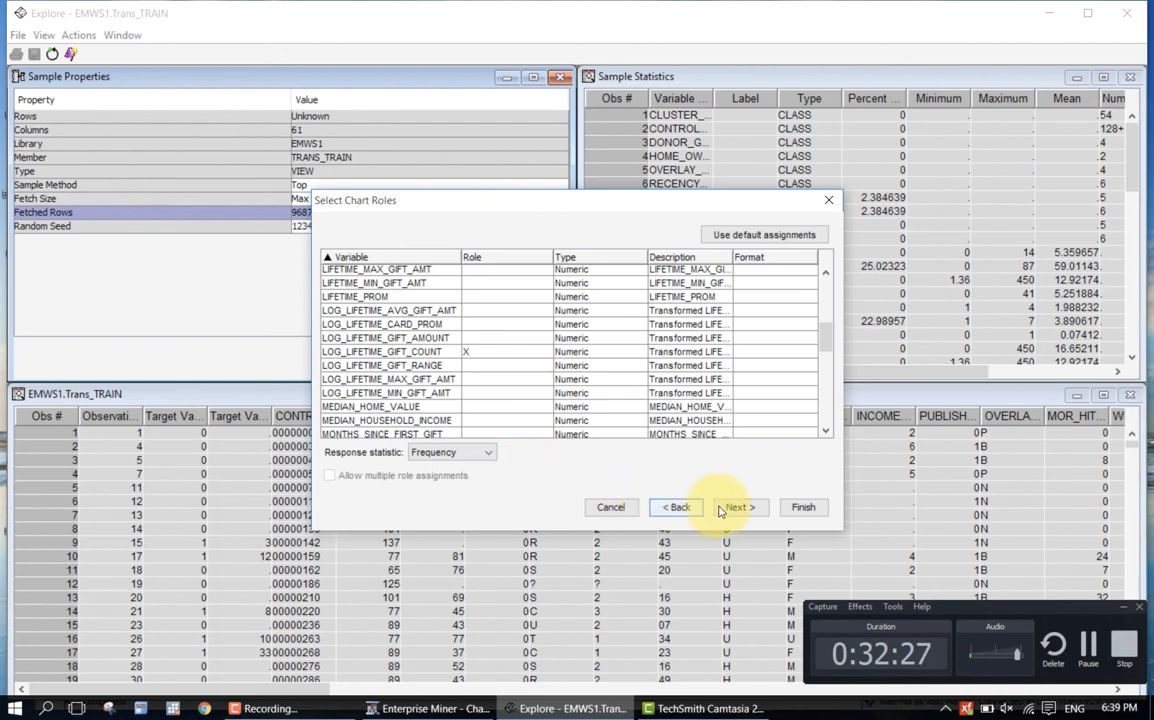
pyautogui.click(490, 453)
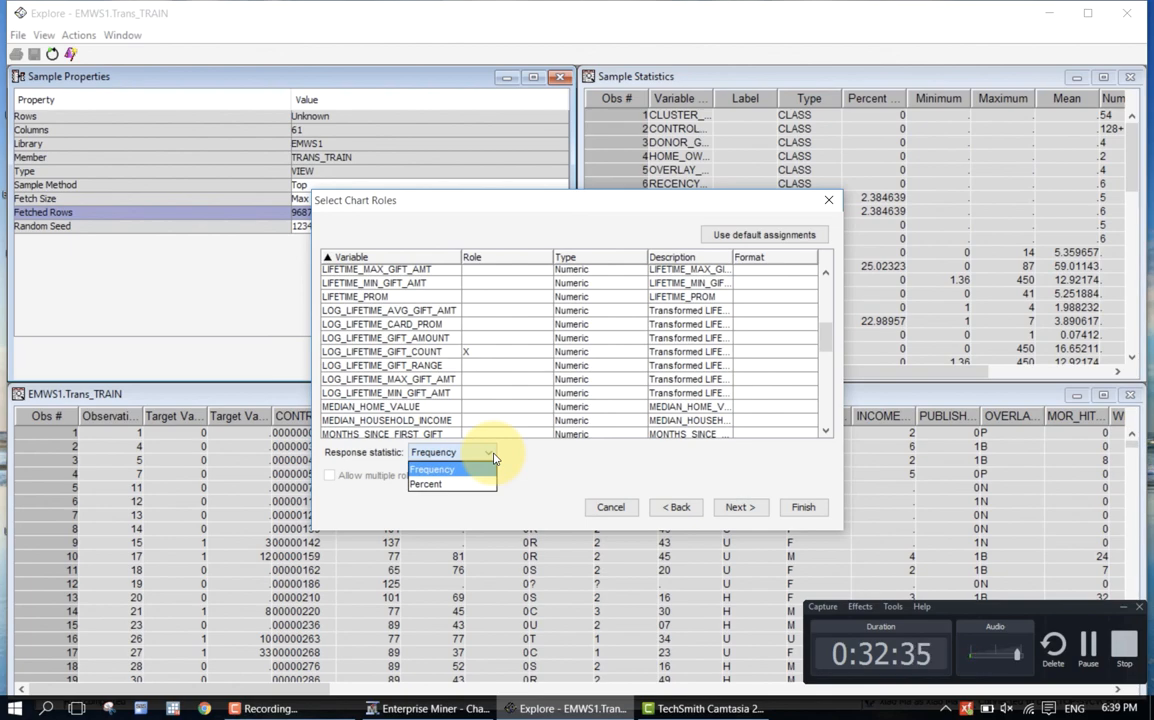
pyautogui.click(452, 484)
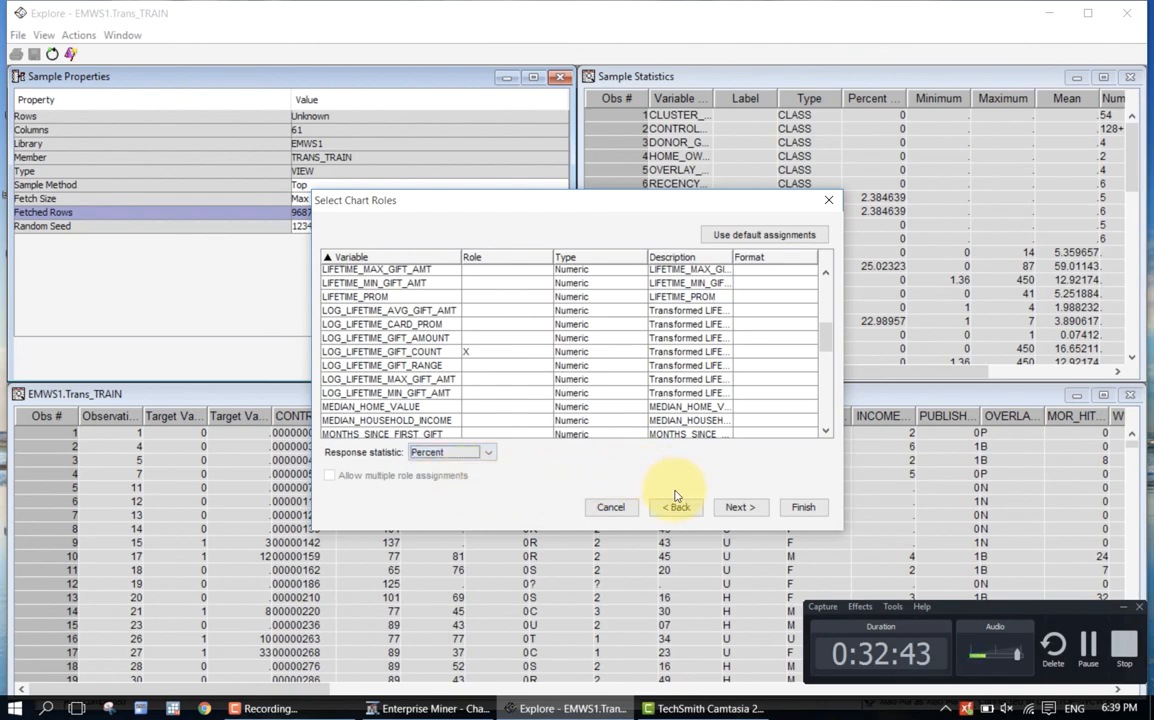
# - Leave the data WHERE clause without a filter column and proceed to the chart titles
pyautogui.click(735, 508)
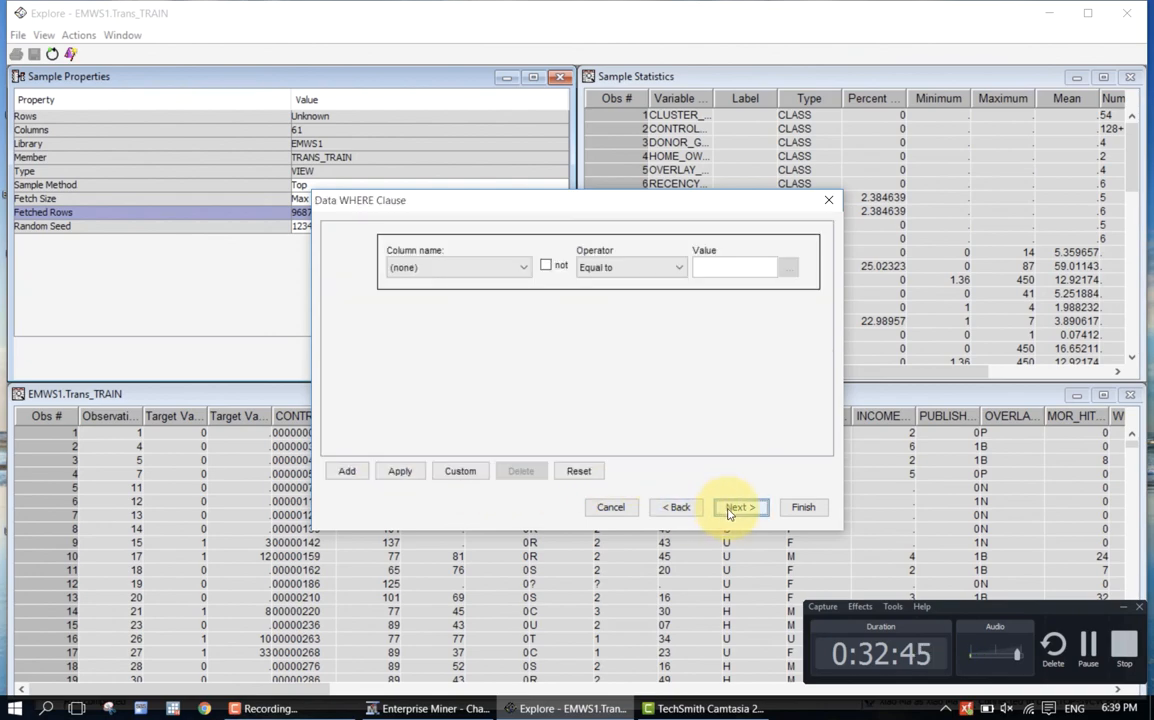
pyautogui.click(524, 267)
pyautogui.click(592, 348)
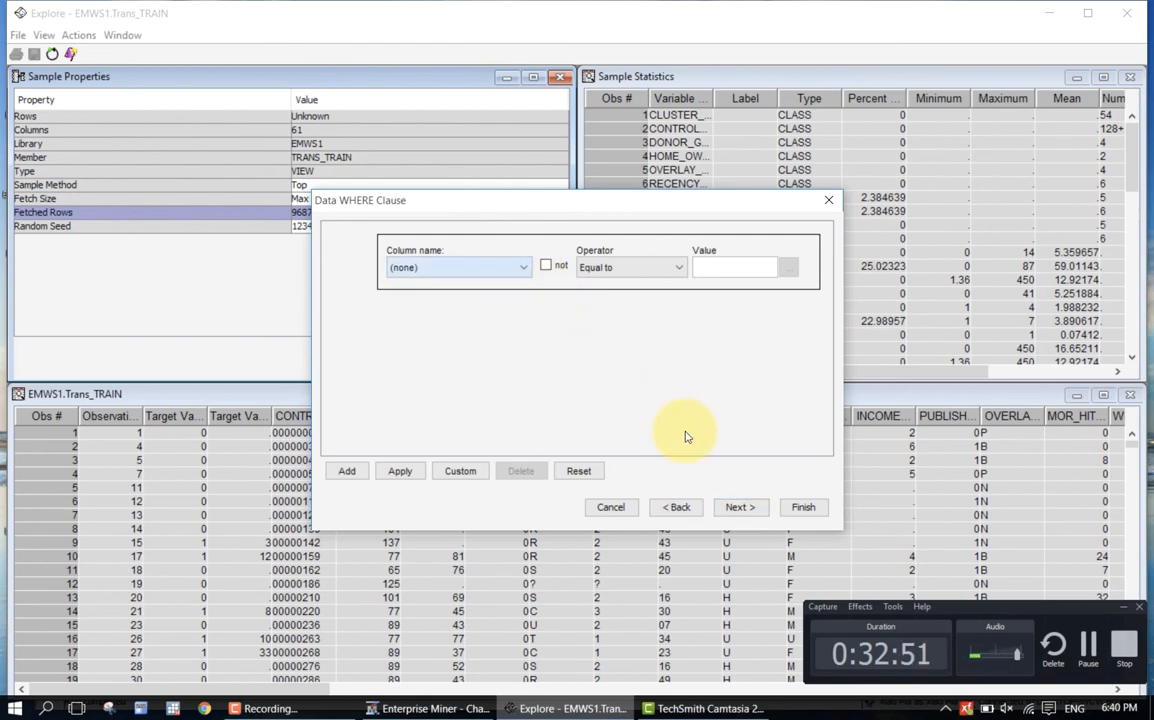
pyautogui.click(738, 510)
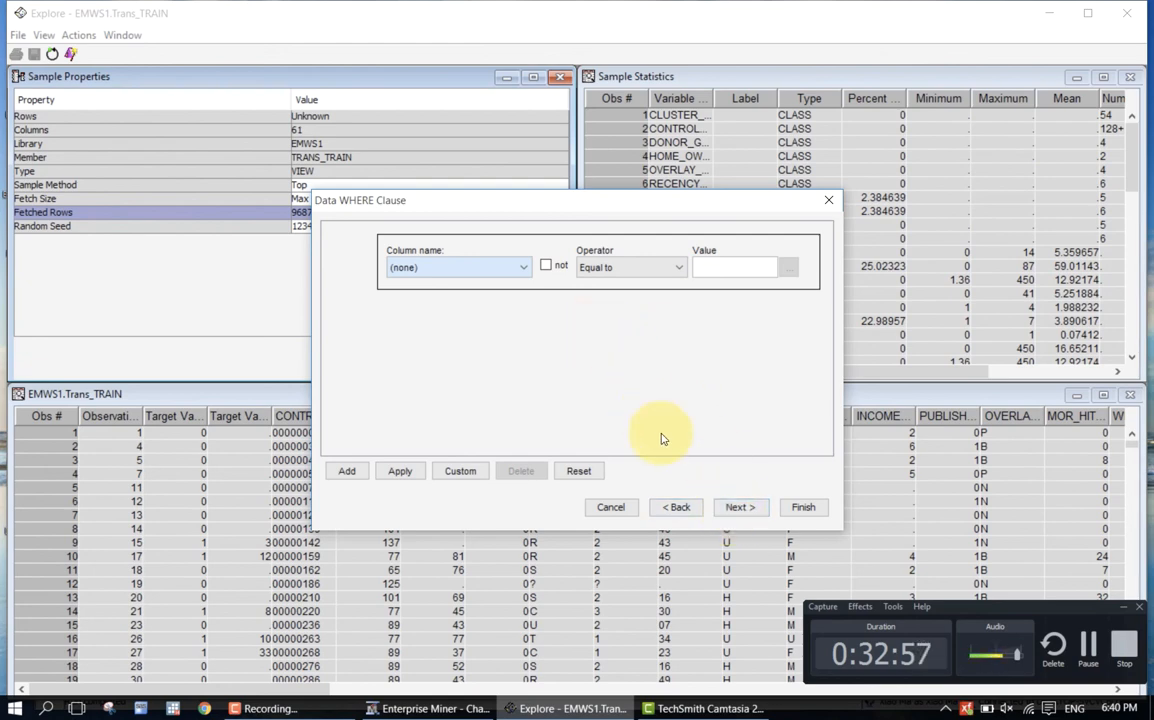
pyautogui.click(729, 512)
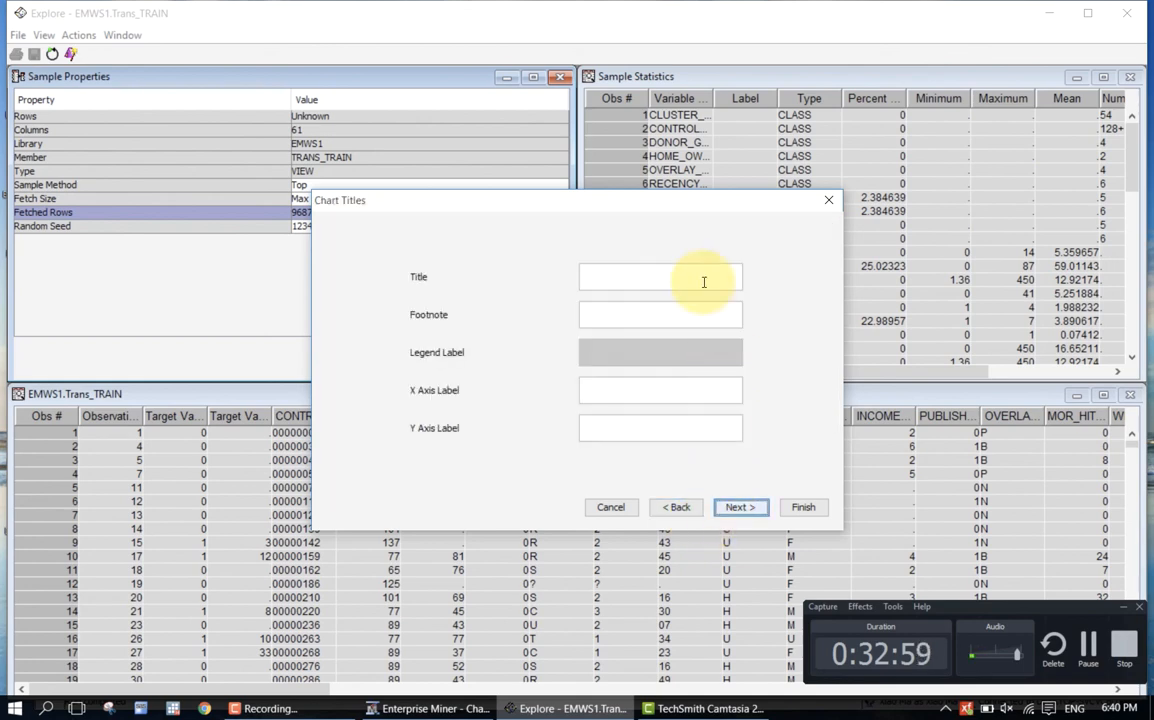
# - Title the chart "Histogram of Log_lifetime_gift_count" and label the X axis "log_count_gift"
pyautogui.click(682, 272)
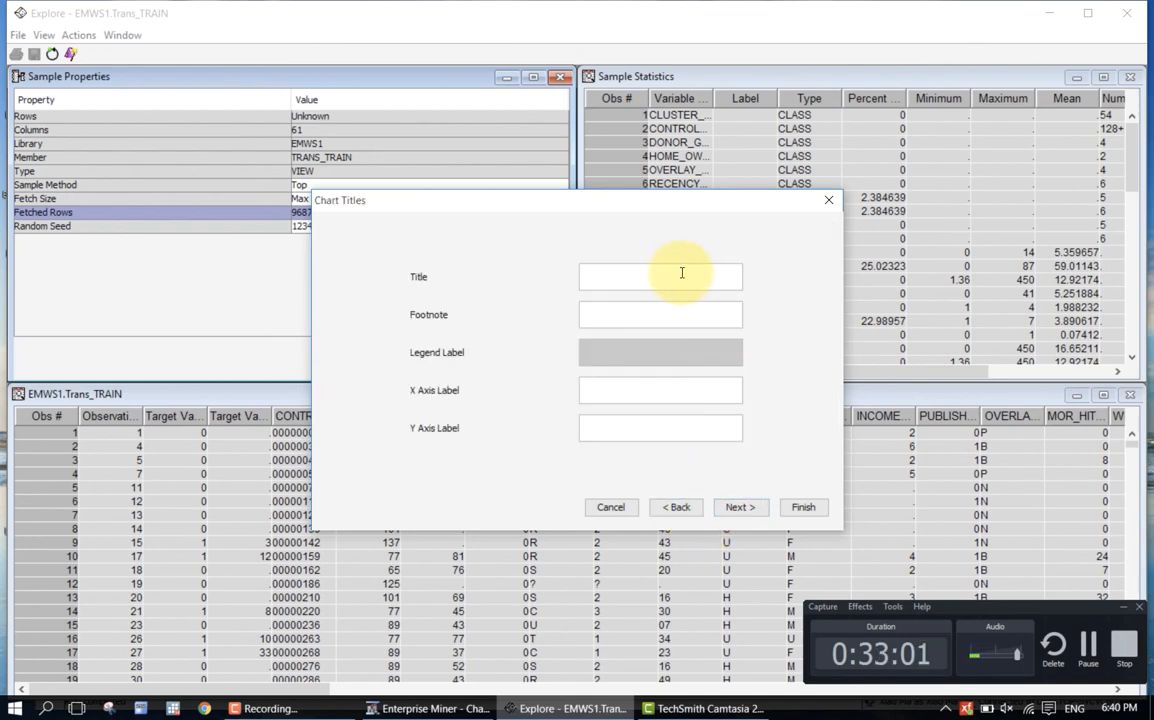
pyautogui.write('Histogram of Log ')
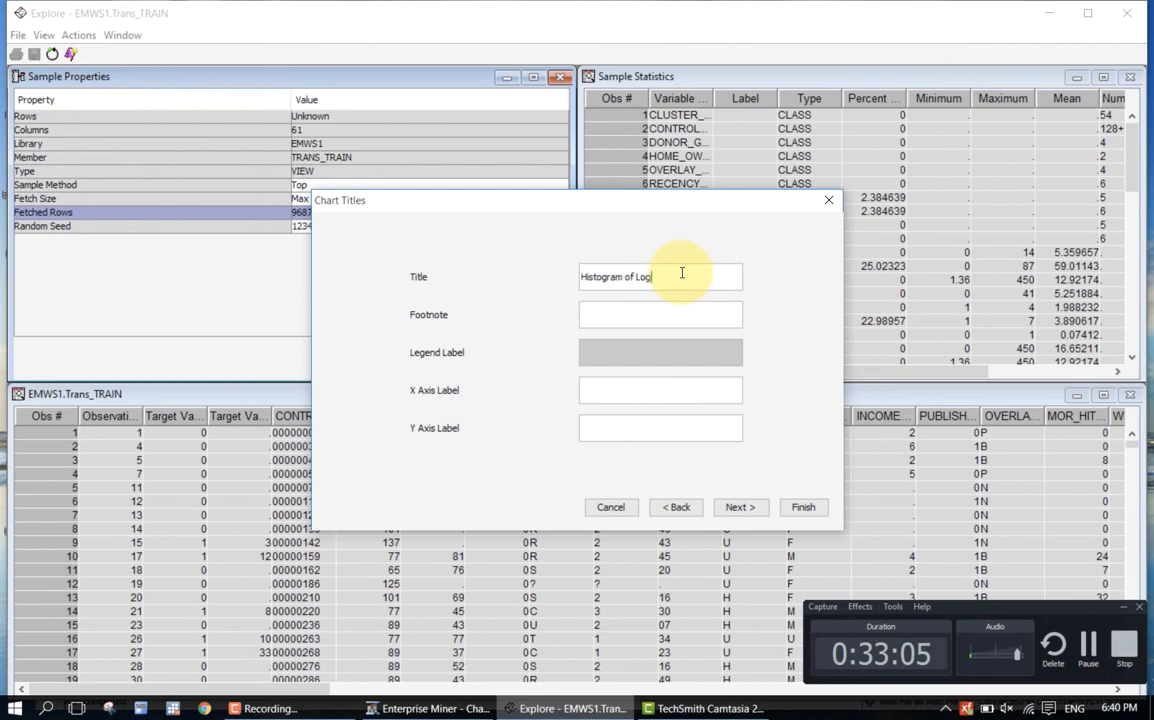
pyautogui.write('lifetime_gift_cou')
pyautogui.press('Tab')
pyautogui.write('log_co')
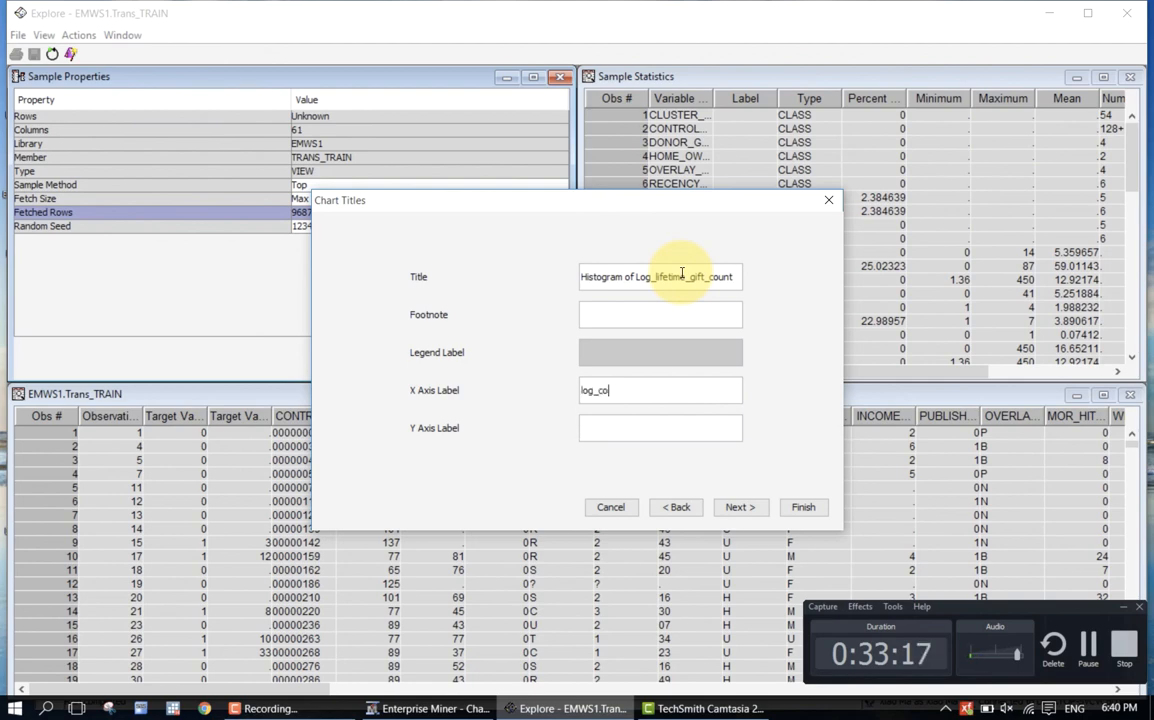
pyautogui.write('unt_f')
pyautogui.write('ift')
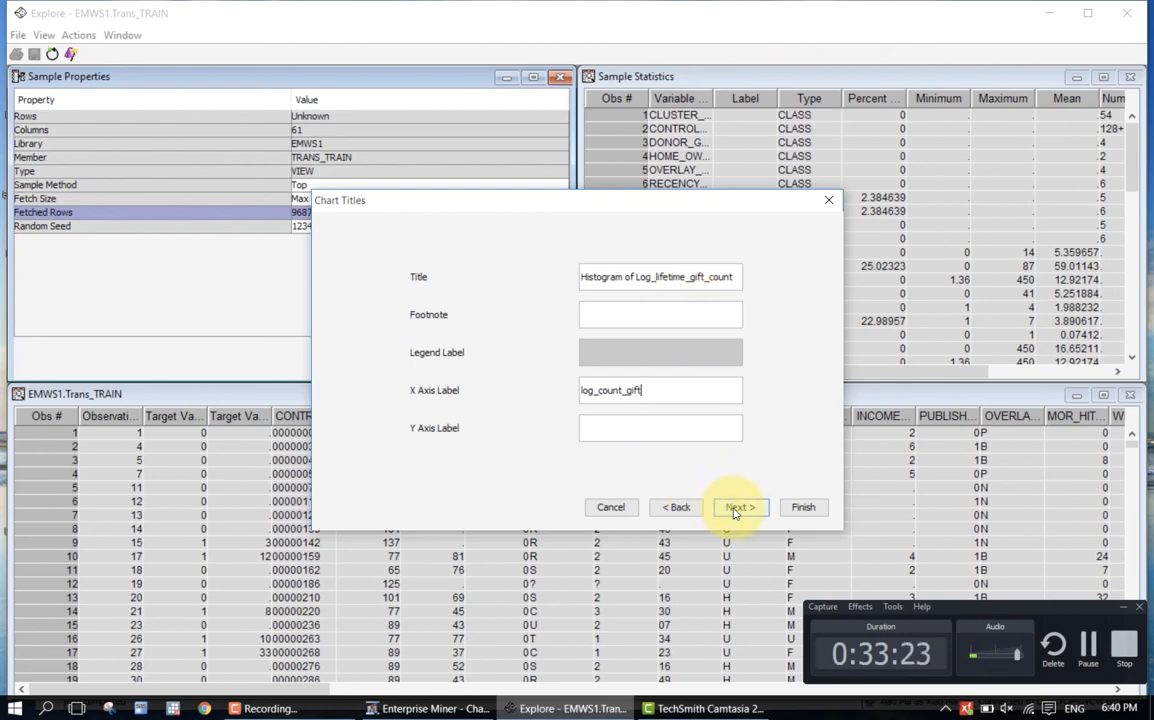
# - Label the Y axis "%", keep both the horizontal and vertical axes, and generate the histogram
pyautogui.click(695, 420)
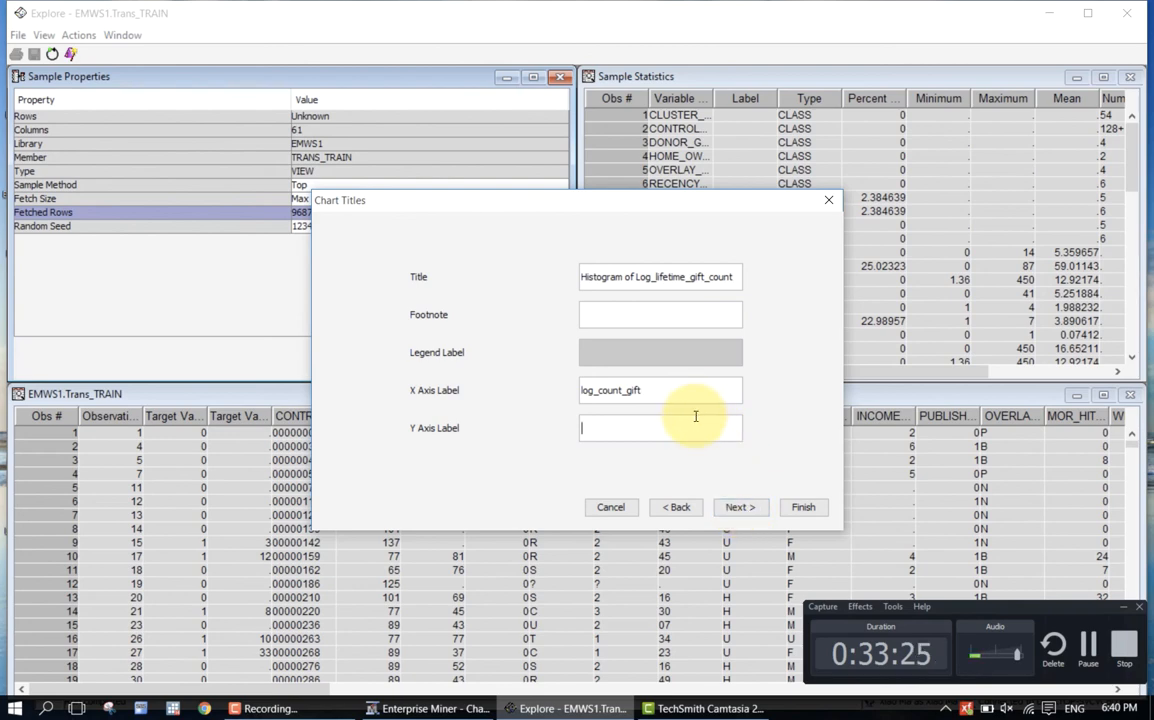
pyautogui.write('percent')
pyautogui.press('BackSpace')
pyautogui.press('BackSpace')
pyautogui.press('BackSpace')
pyautogui.press('BackSpace')
pyautogui.press('BackSpace')
pyautogui.press('BackSpace')
pyautogui.press('BackSpace')
pyautogui.write('%')
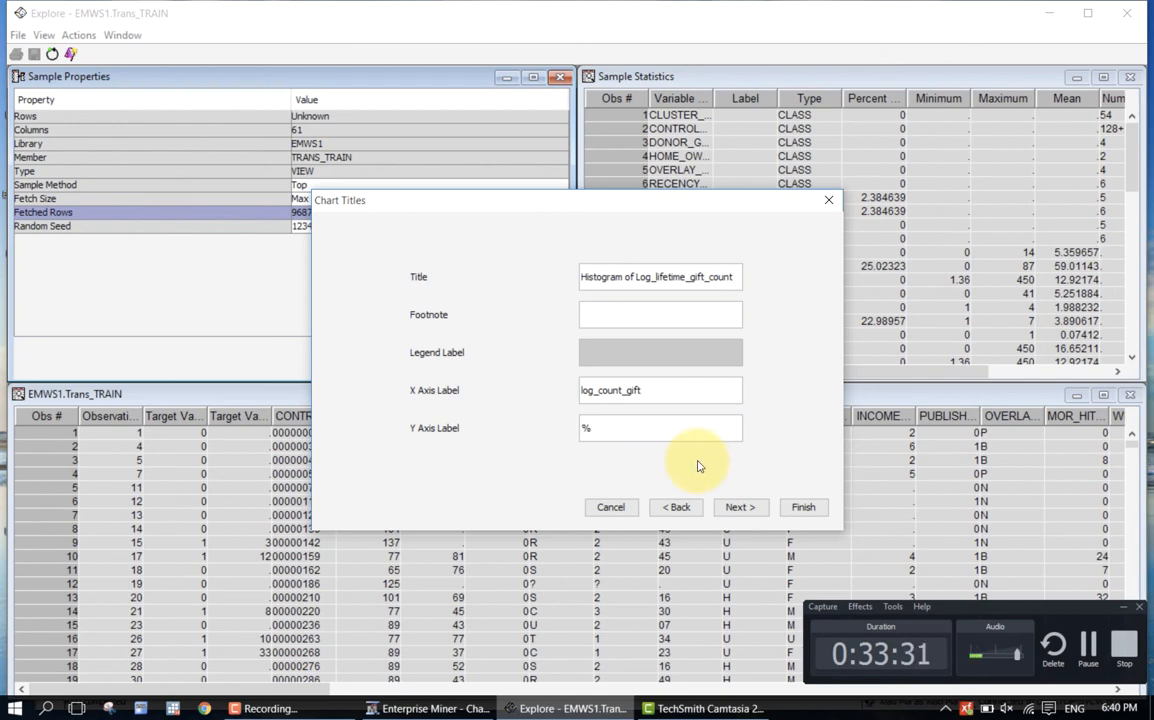
pyautogui.click(733, 507)
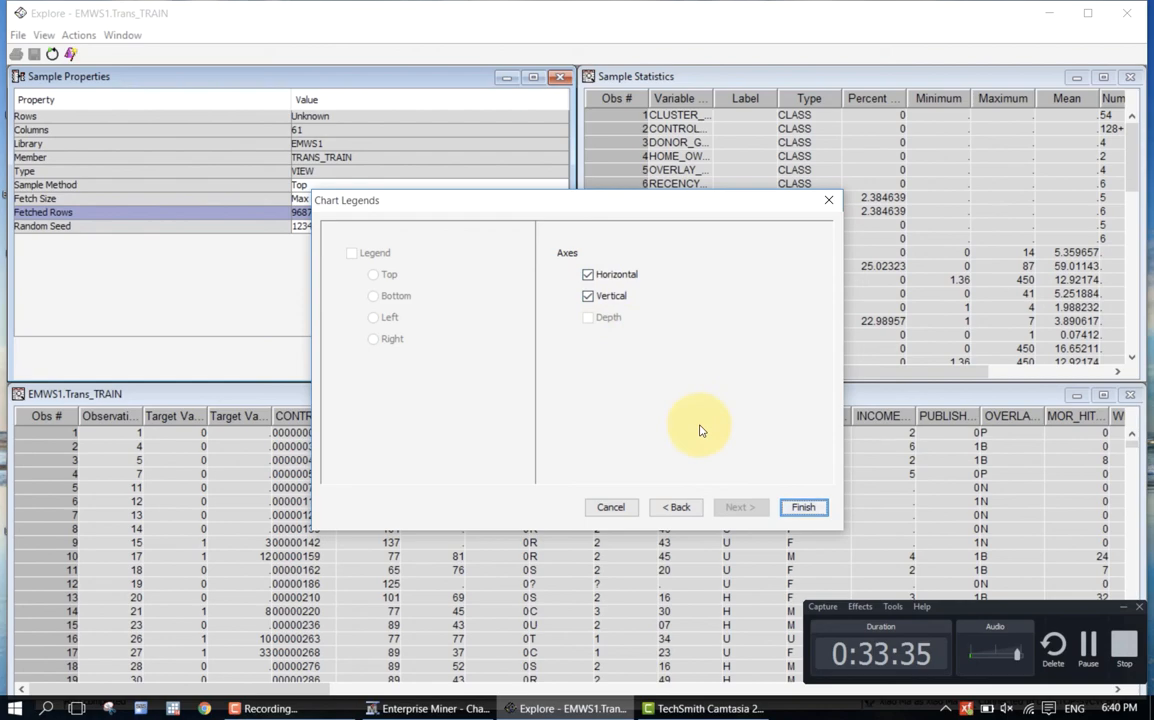
pyautogui.click(797, 512)
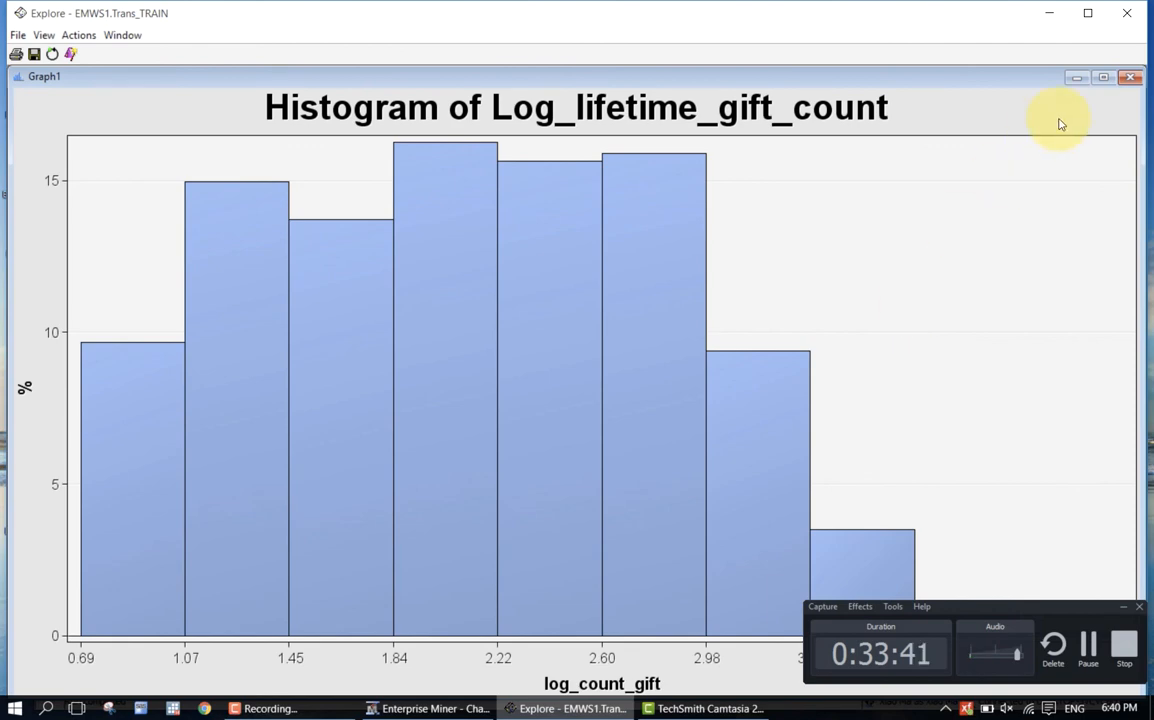
pyautogui.moveTo(1100, 367); pyautogui.dragTo(1132, 339)
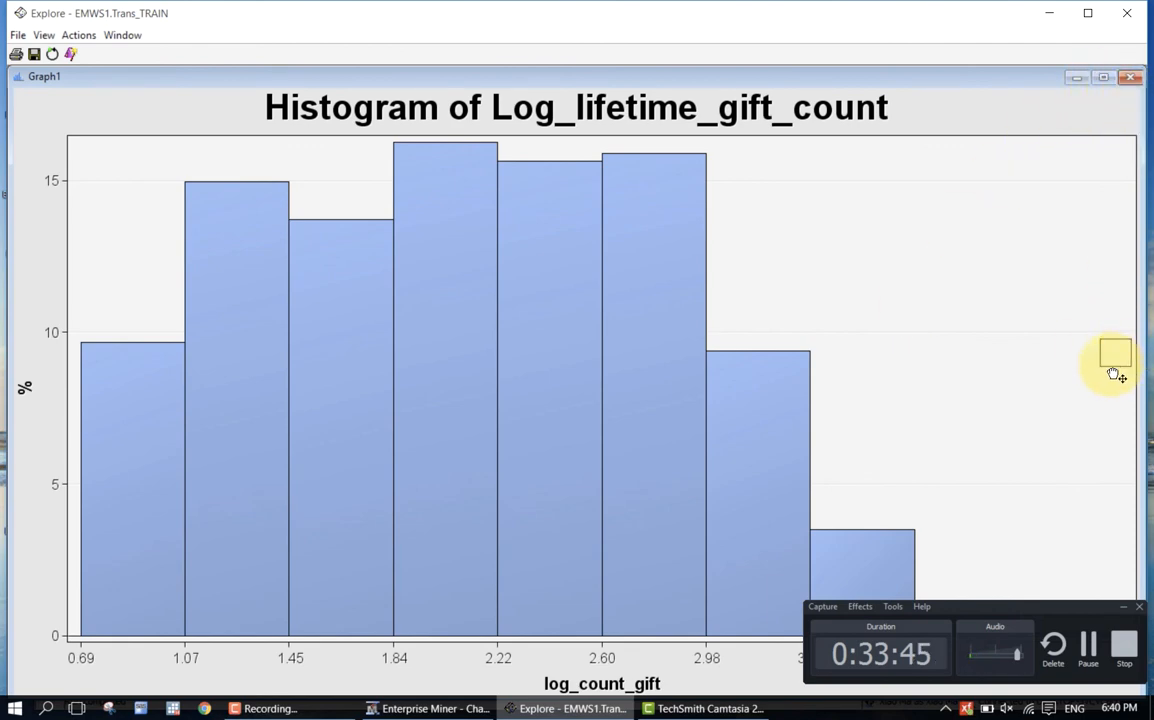
# - Maximize the Explore window, minimize the training data table, and shrink the Log_lifetime_gift_count histogram to fit below Sample Properties
pyautogui.click(1022, 399)
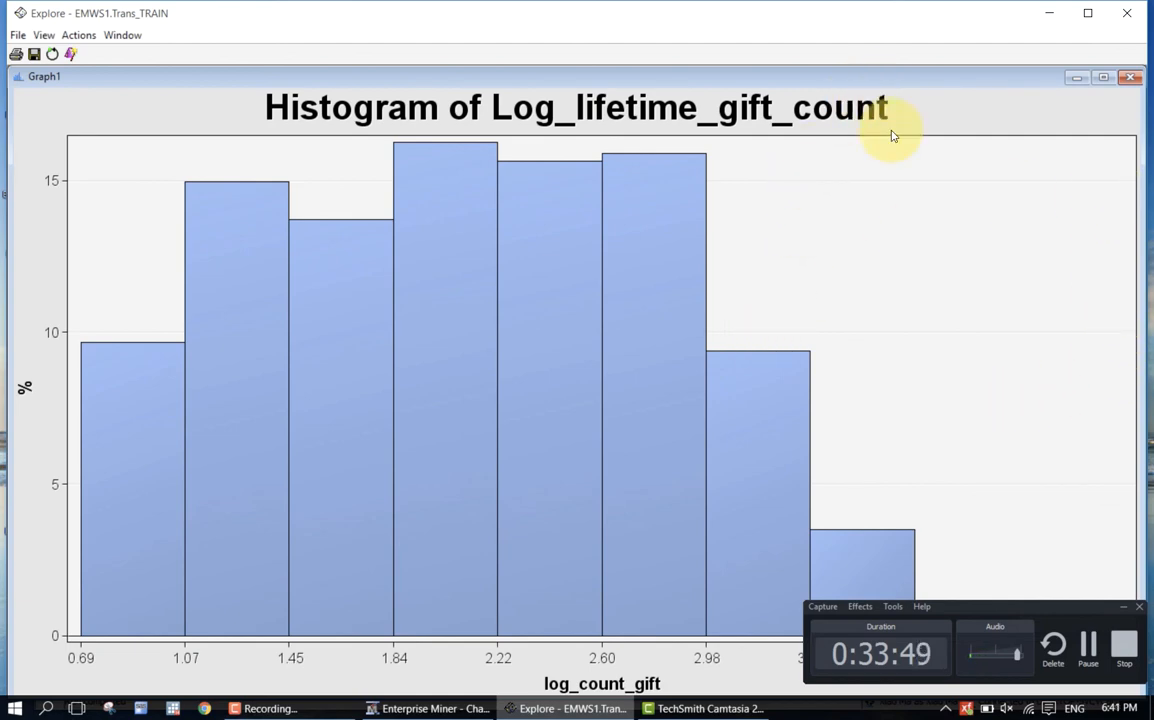
pyautogui.click(1123, 609)
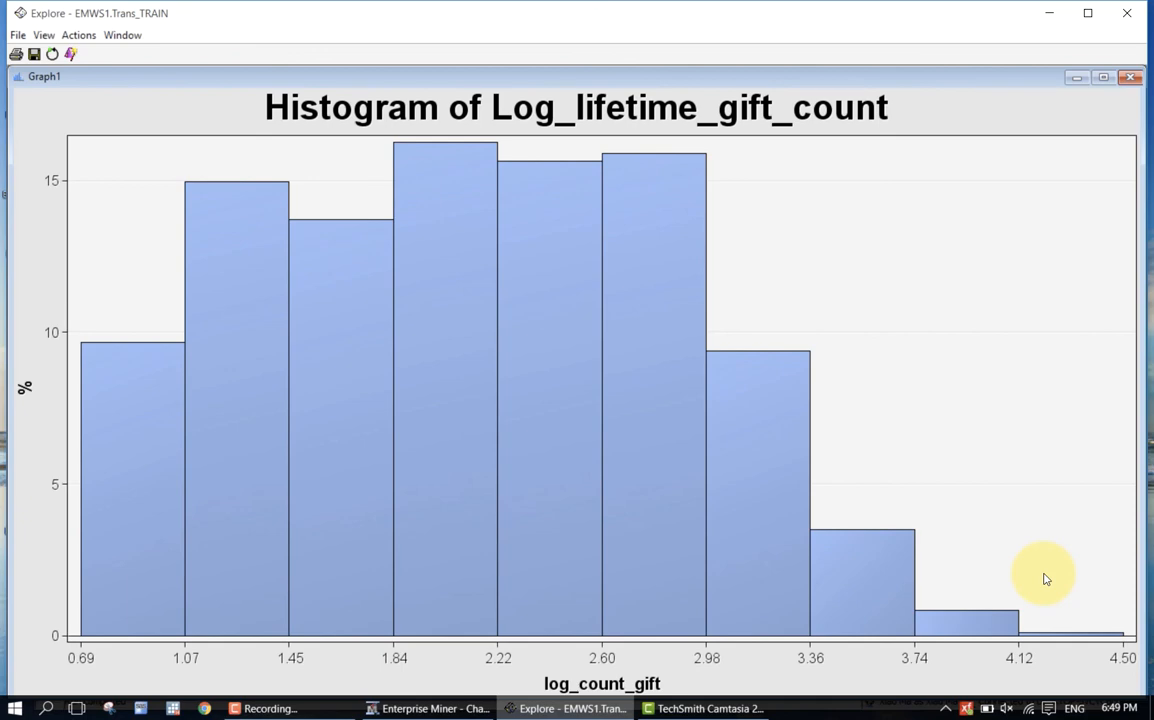
pyautogui.click(1077, 77)
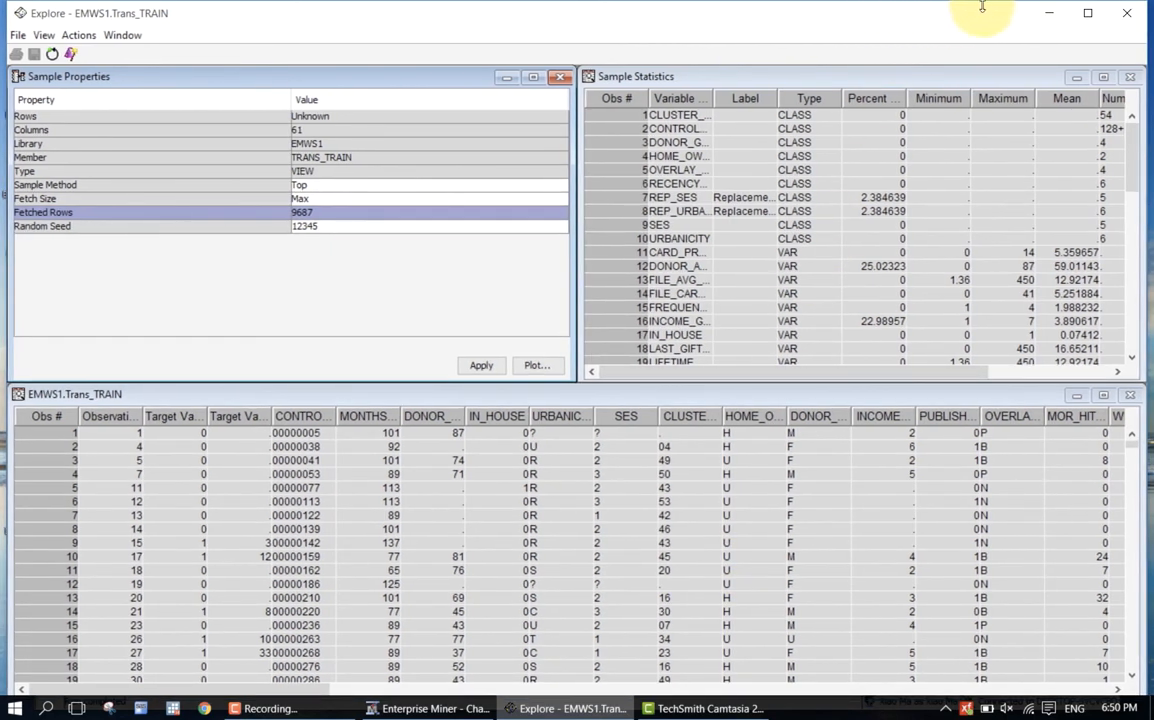
pyautogui.click(1087, 13)
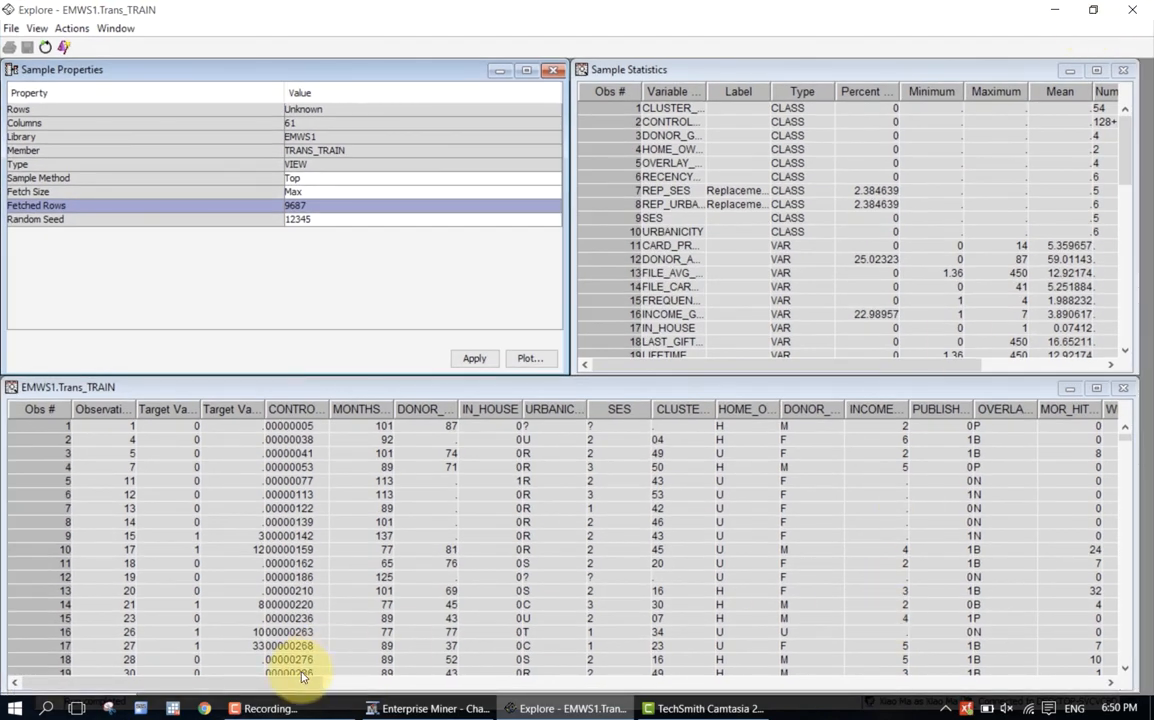
pyautogui.click(1070, 389)
pyautogui.click(73, 684)
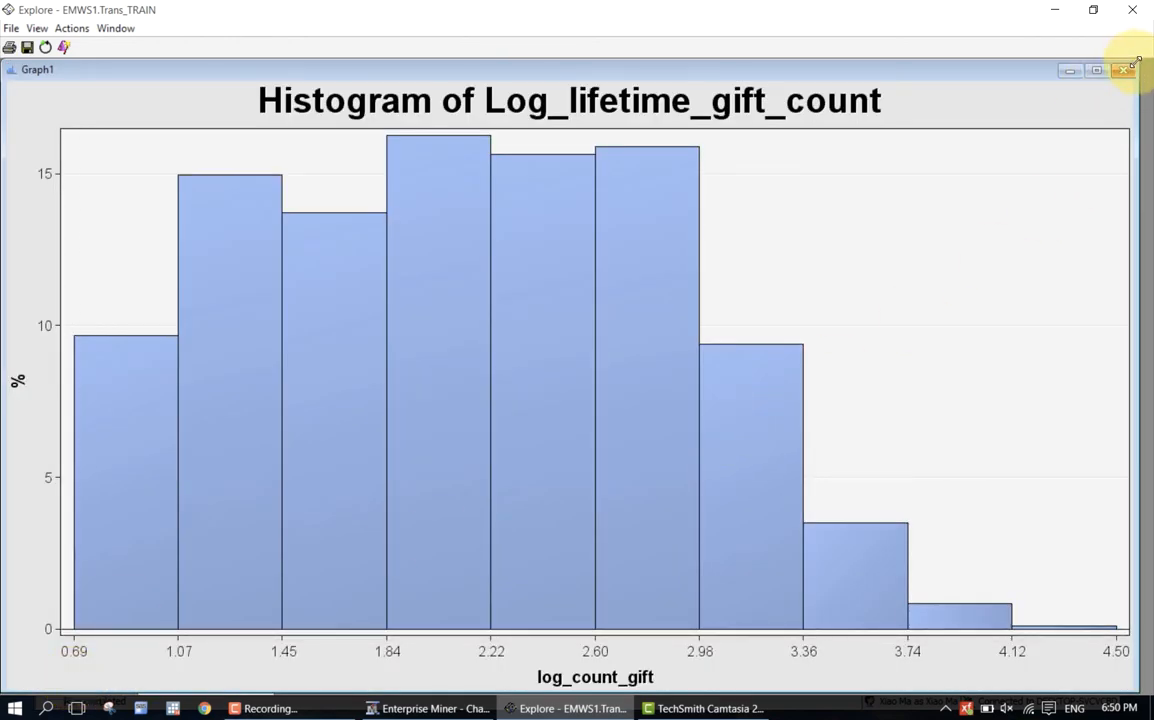
pyautogui.moveTo(1137, 60); pyautogui.dragTo(511, 380)
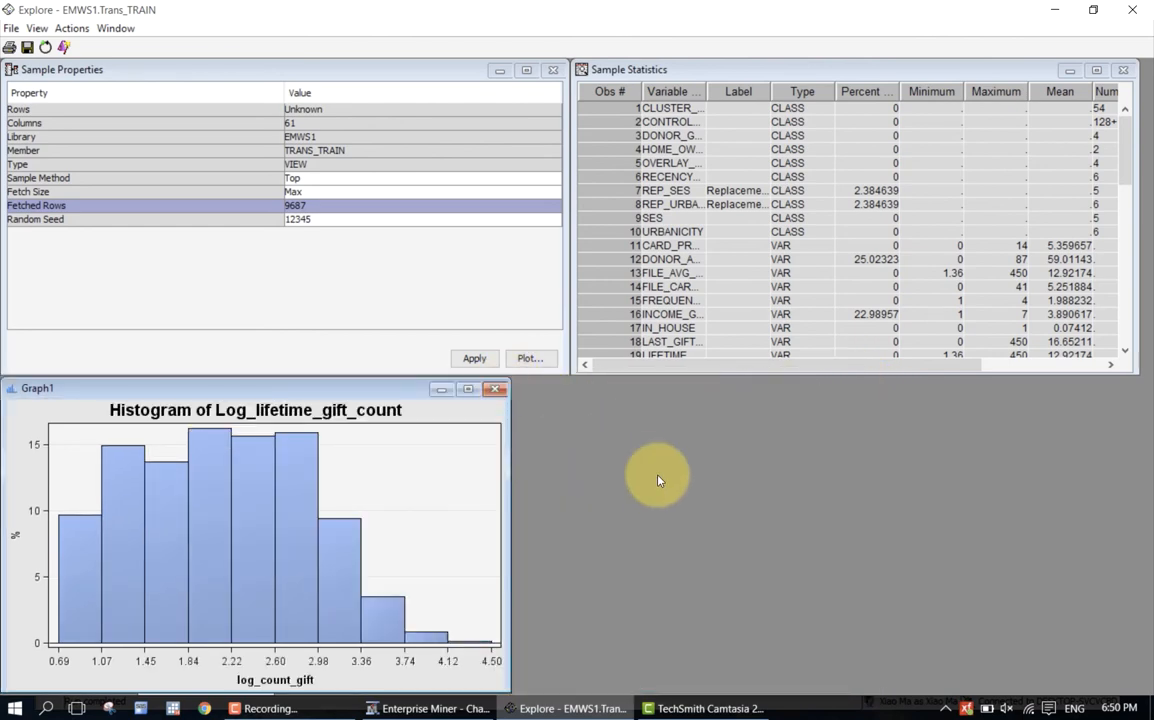
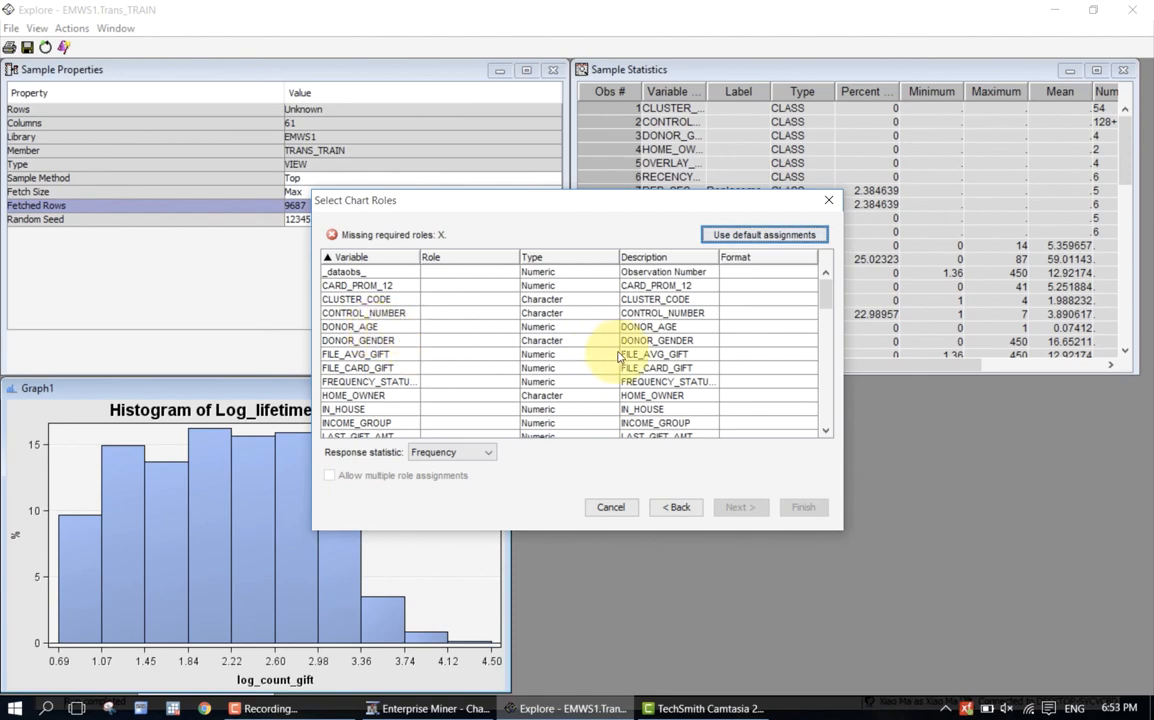
pyautogui.click(825, 343)
pyautogui.moveTo(824, 339); pyautogui.dragTo(822, 430)
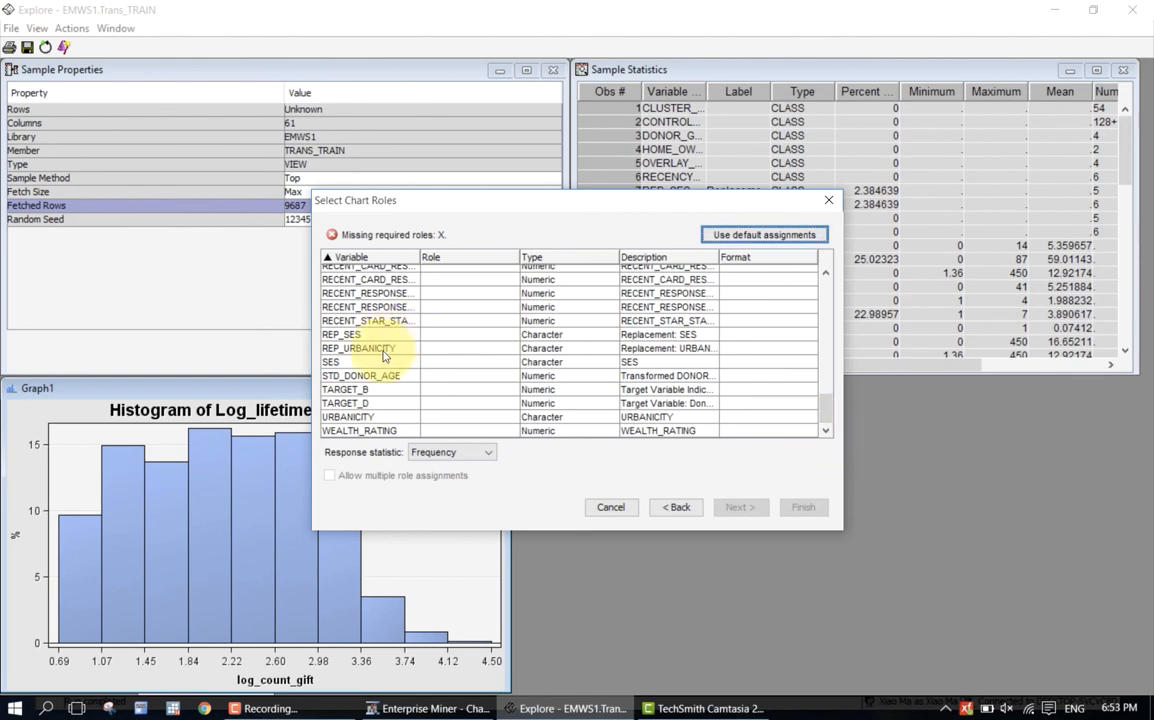
pyautogui.click(429, 377)
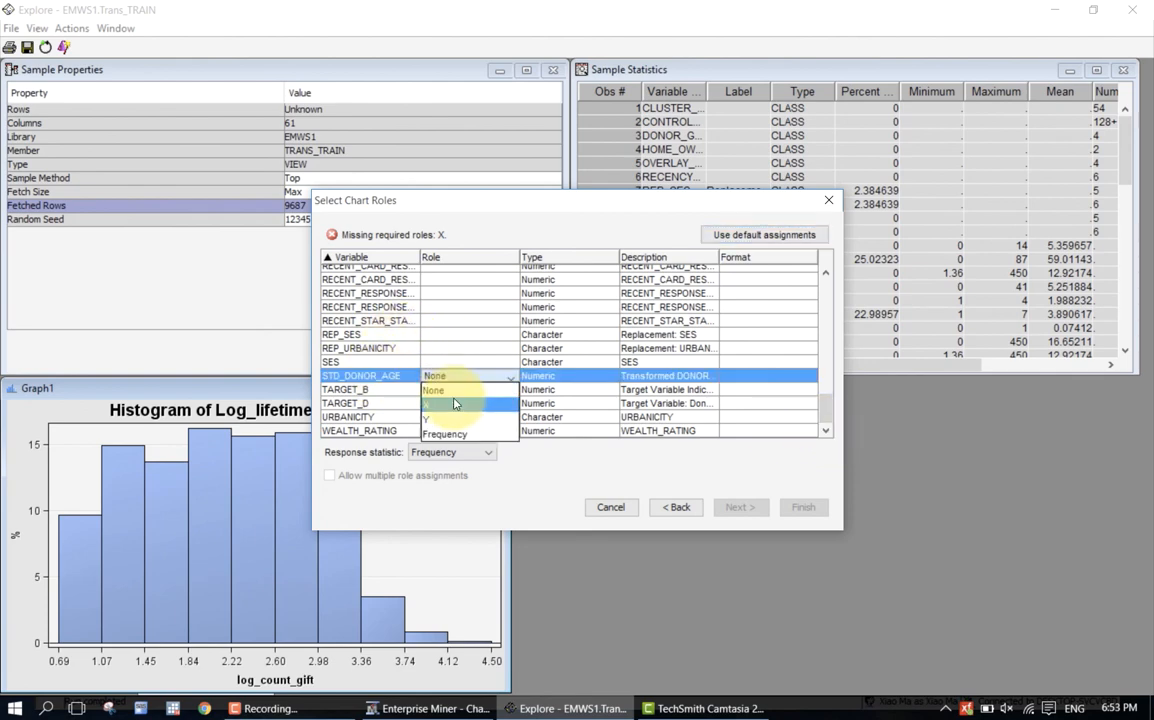
pyautogui.click(511, 379)
pyautogui.moveTo(822, 411); pyautogui.dragTo(813, 307)
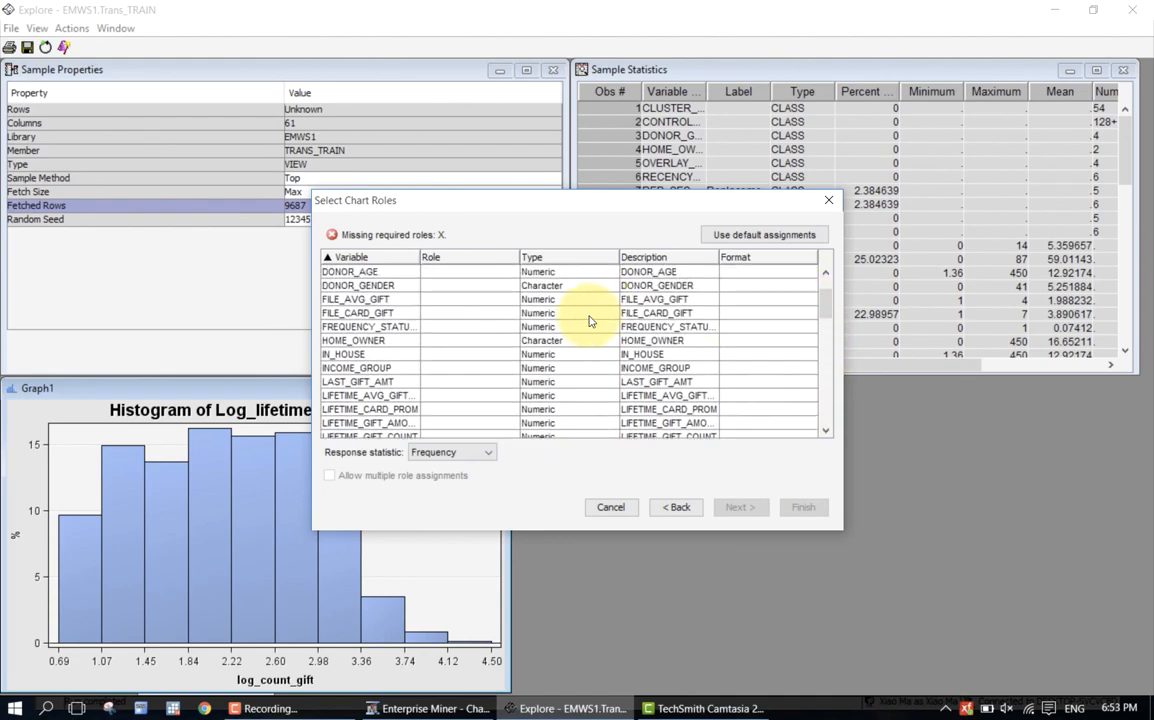
pyautogui.click(424, 272)
pyautogui.click(385, 262)
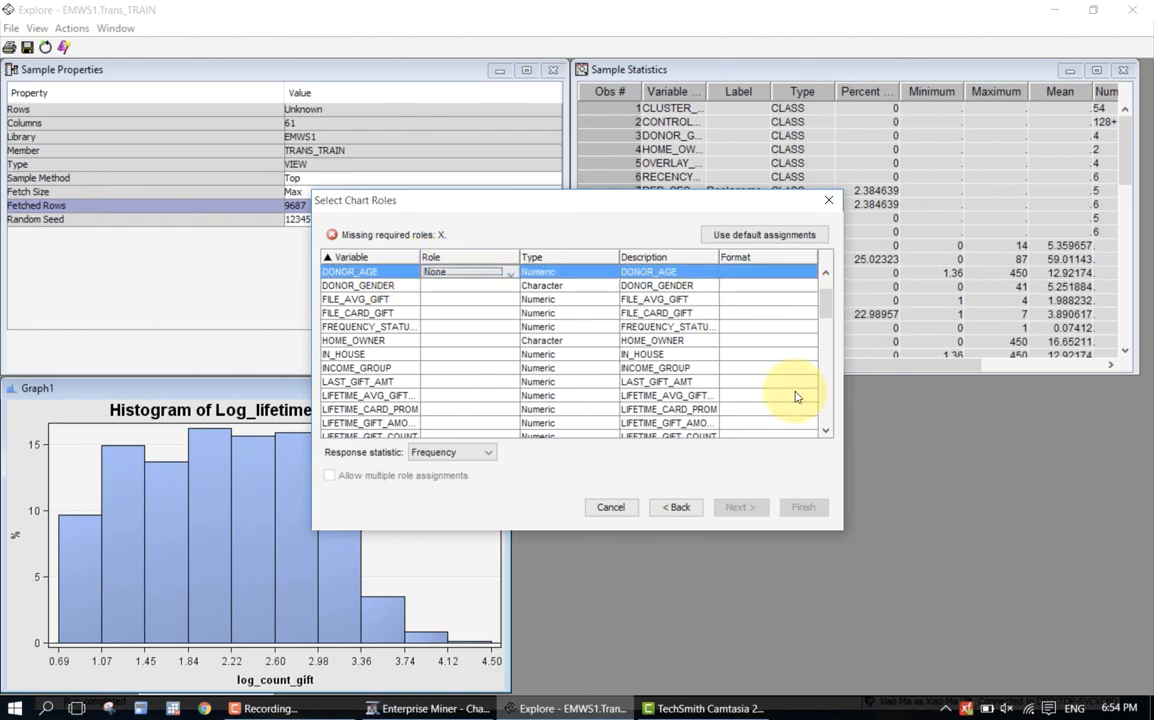
# - Assign the X role to STD_DONOR_AGE with the Frequency response statistic and proceed to the chart titles without a WHERE filter
pyautogui.moveTo(826, 303); pyautogui.dragTo(825, 414)
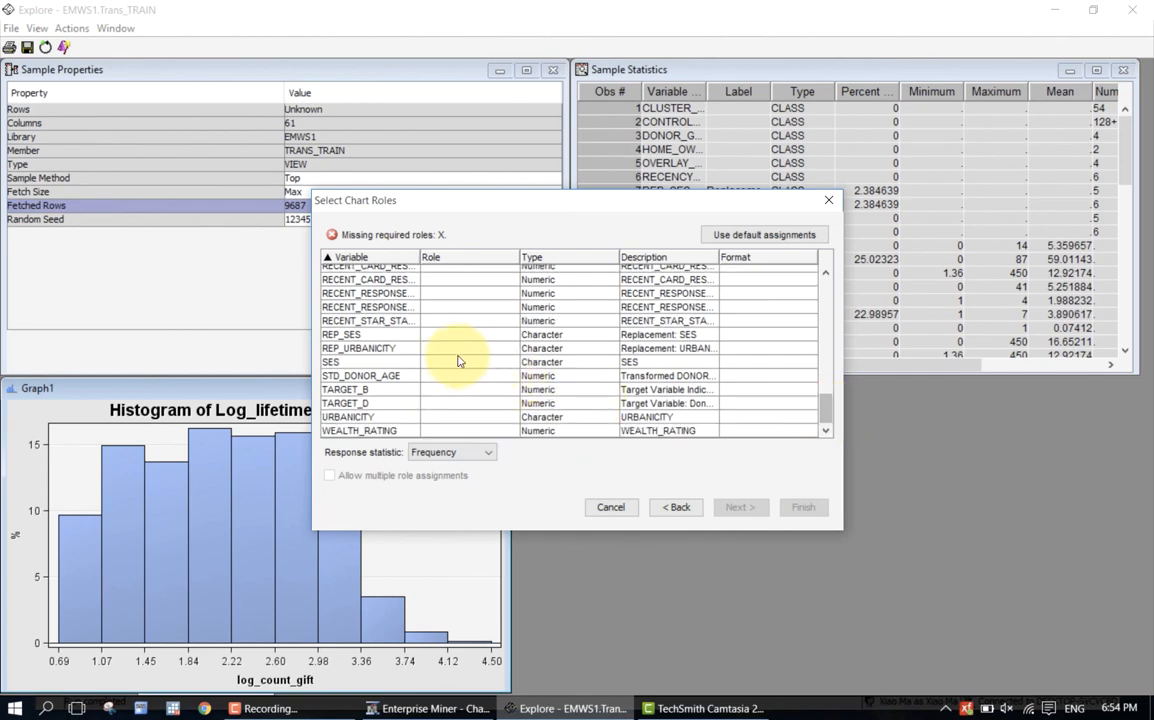
pyautogui.click(443, 377)
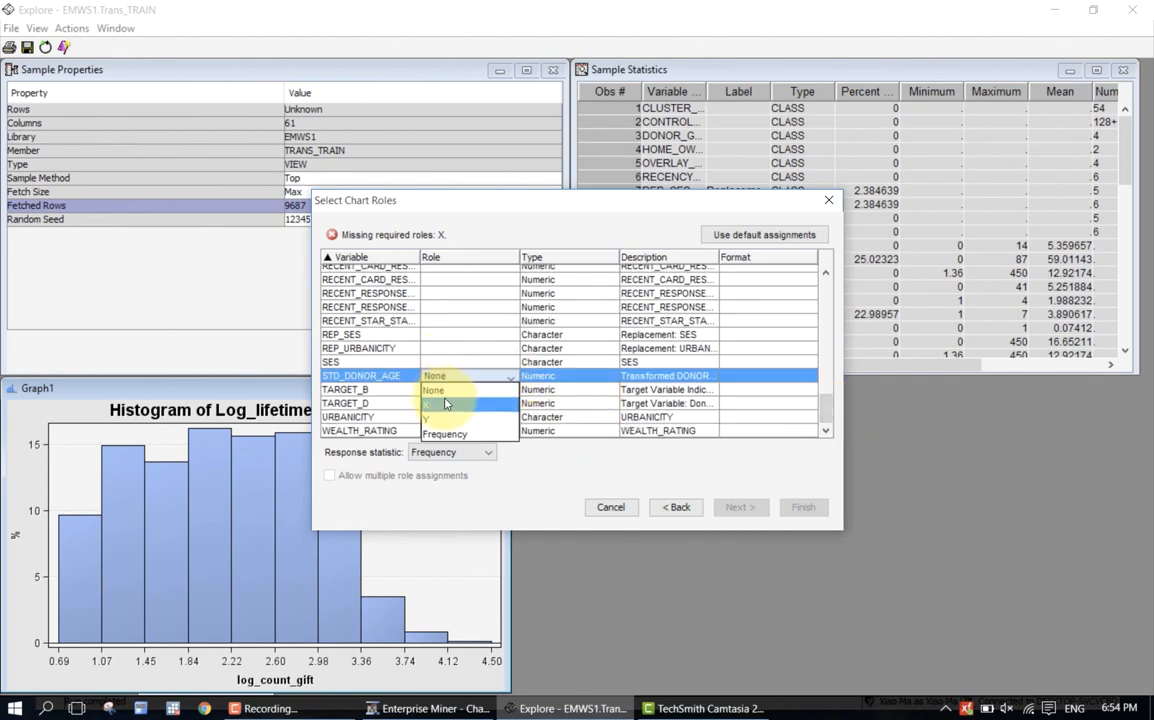
pyautogui.click(446, 404)
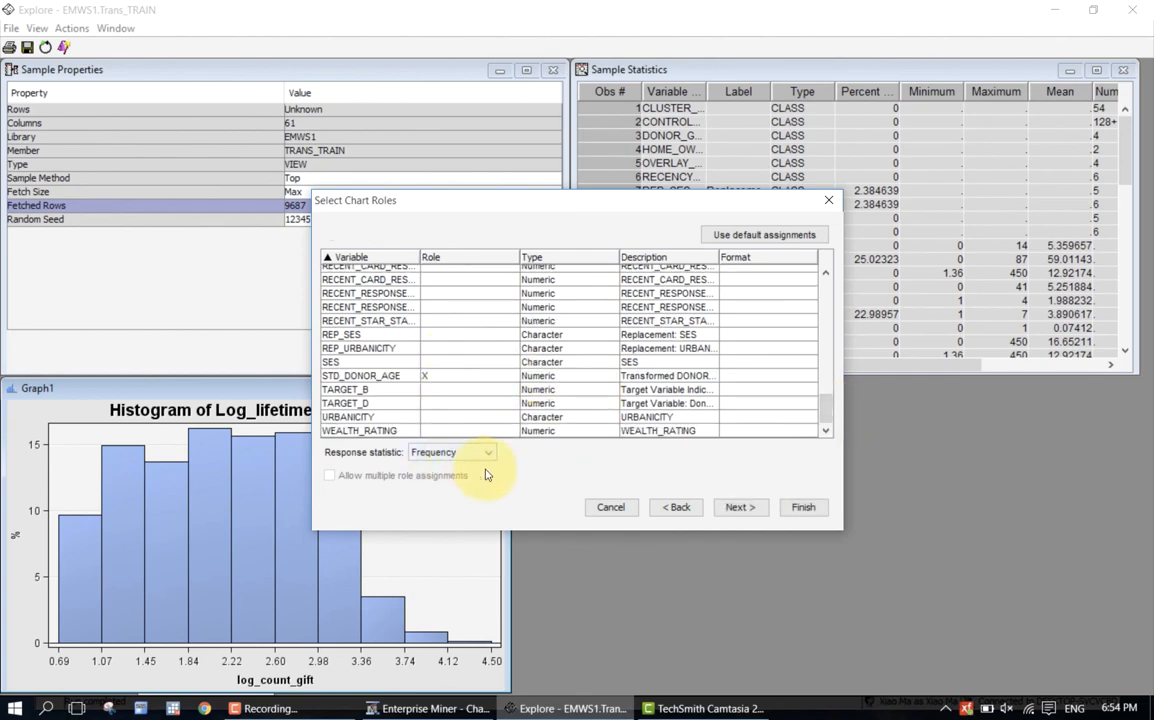
pyautogui.click(729, 512)
pyautogui.click(730, 510)
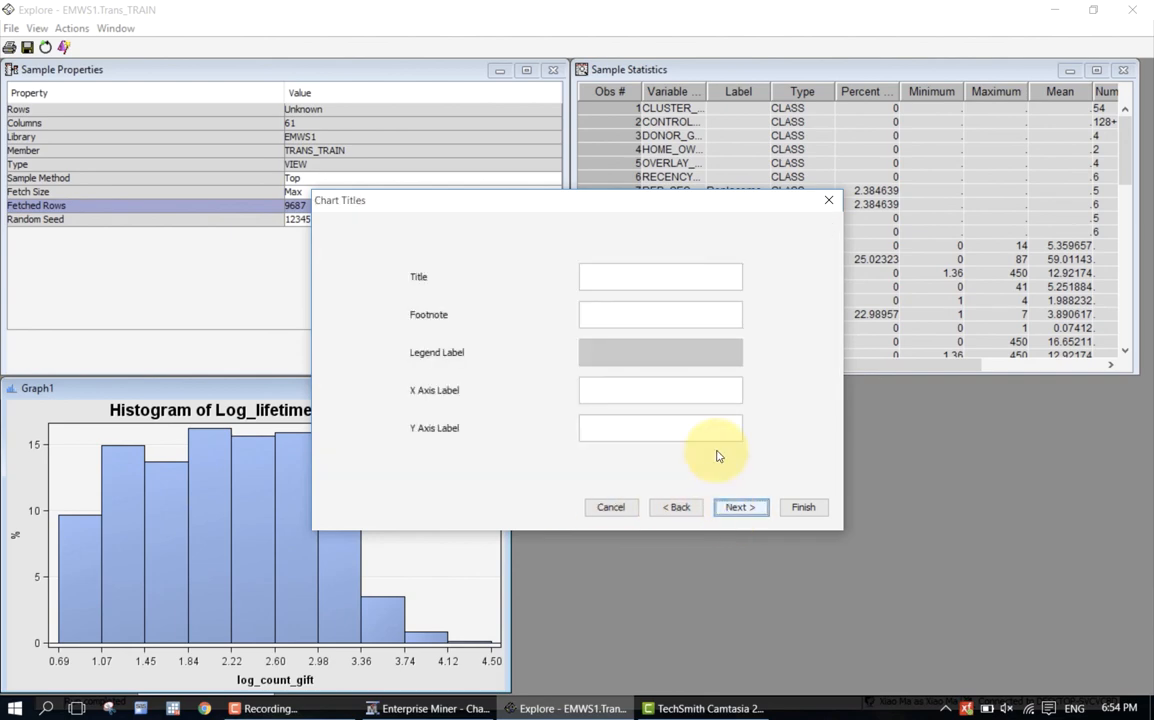
# - Title the chart "Histogram of std_age", label the X axis "std_age" and the Y axis "Frequency", and generate the histogram
pyautogui.click(672, 288)
pyautogui.write('His')
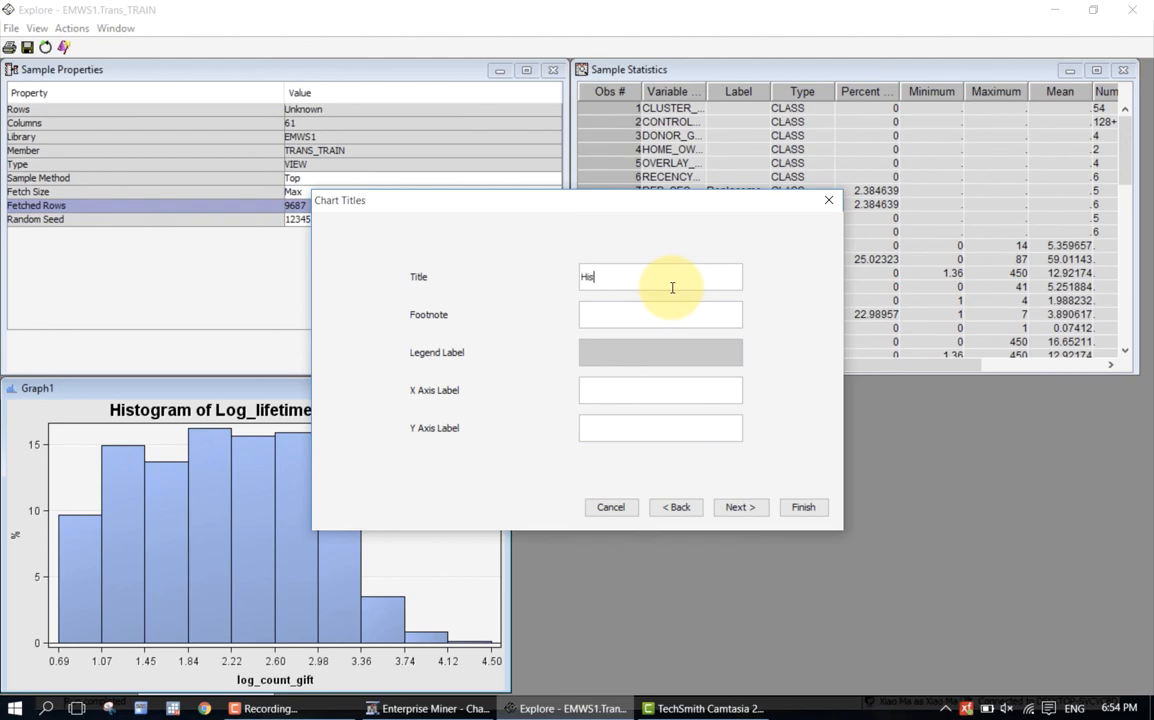
pyautogui.write('togram of std_age')
pyautogui.click(615, 396)
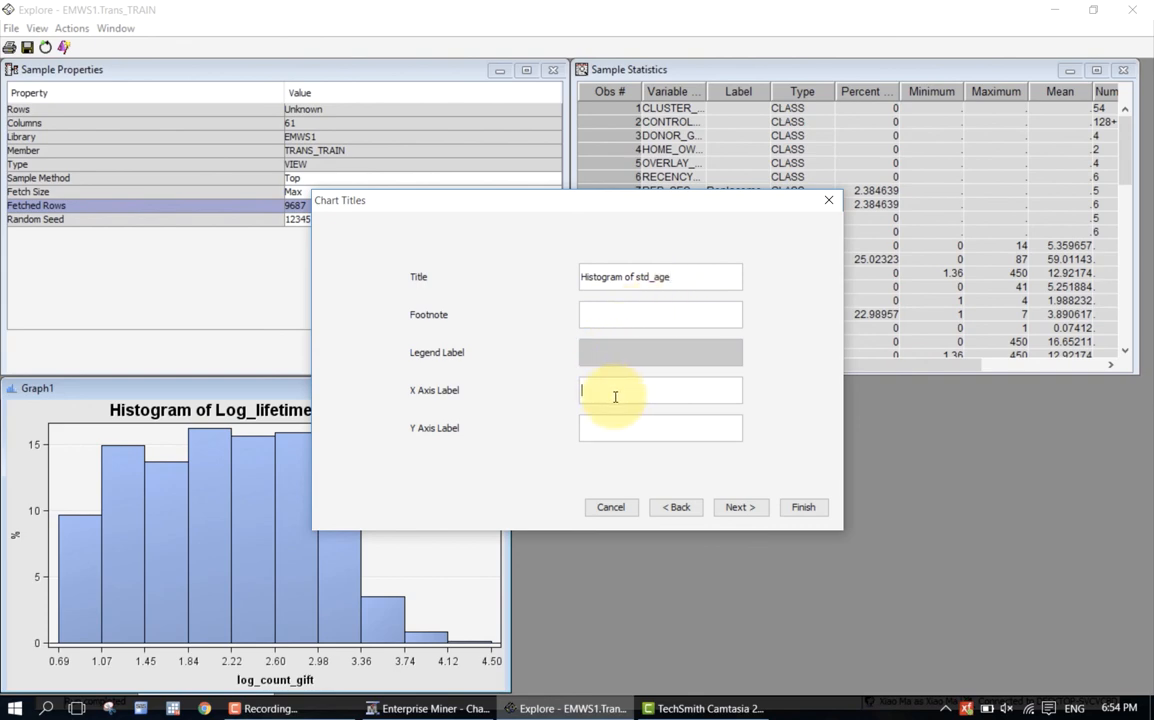
pyautogui.write('std_age')
pyautogui.press('Tab')
pyautogui.write('Frequency')
pyautogui.click(740, 509)
pyautogui.click(803, 507)
pyautogui.moveTo(789, 497)
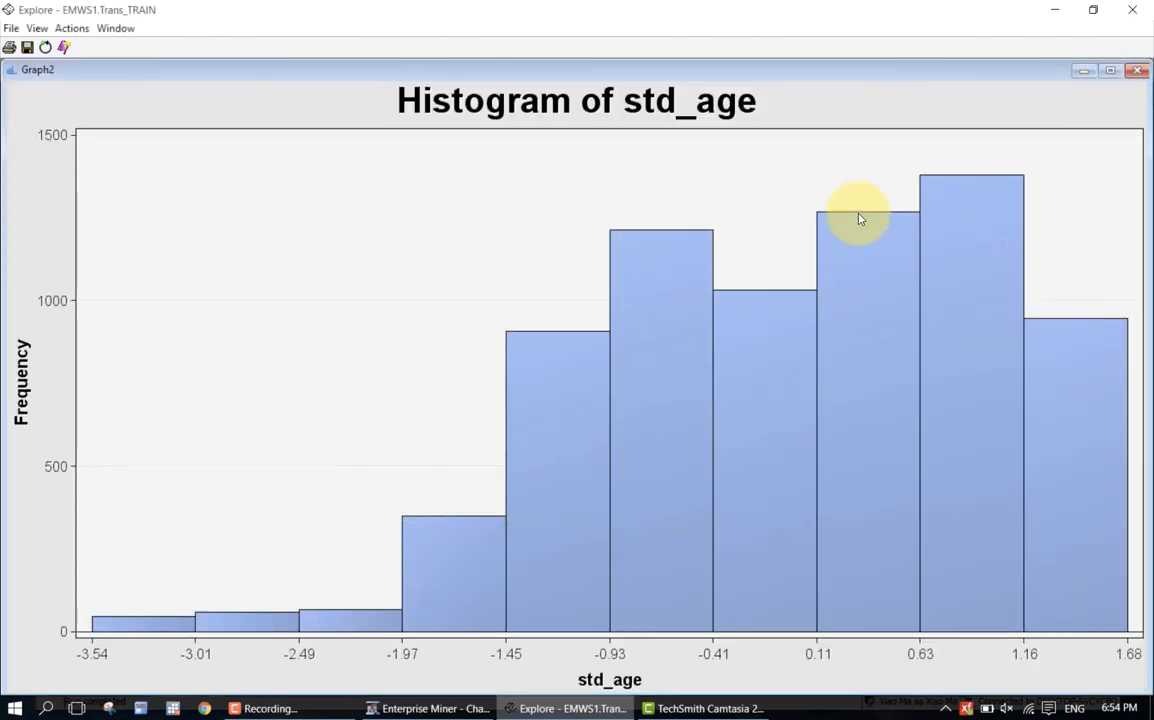
# - Resize the std_age histogram to a smaller, narrower window and bring the Log_lifetime_gift_count histogram to the front
pyautogui.moveTo(859, 219)
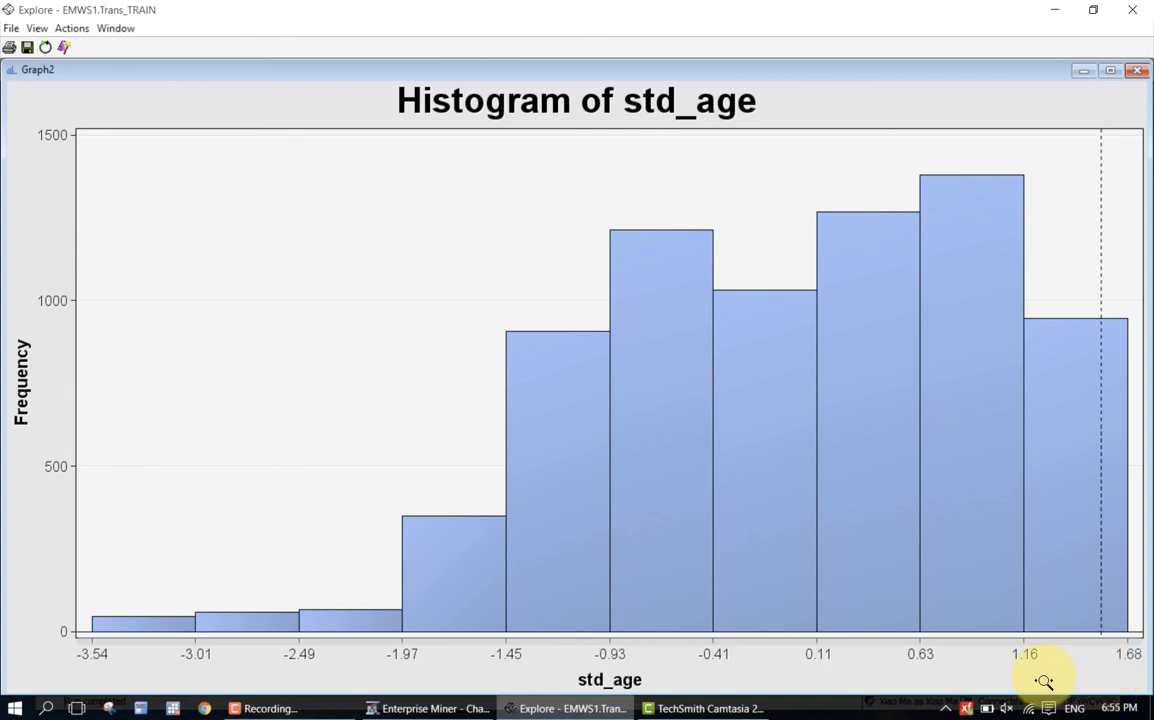
pyautogui.moveTo(1124, 497)
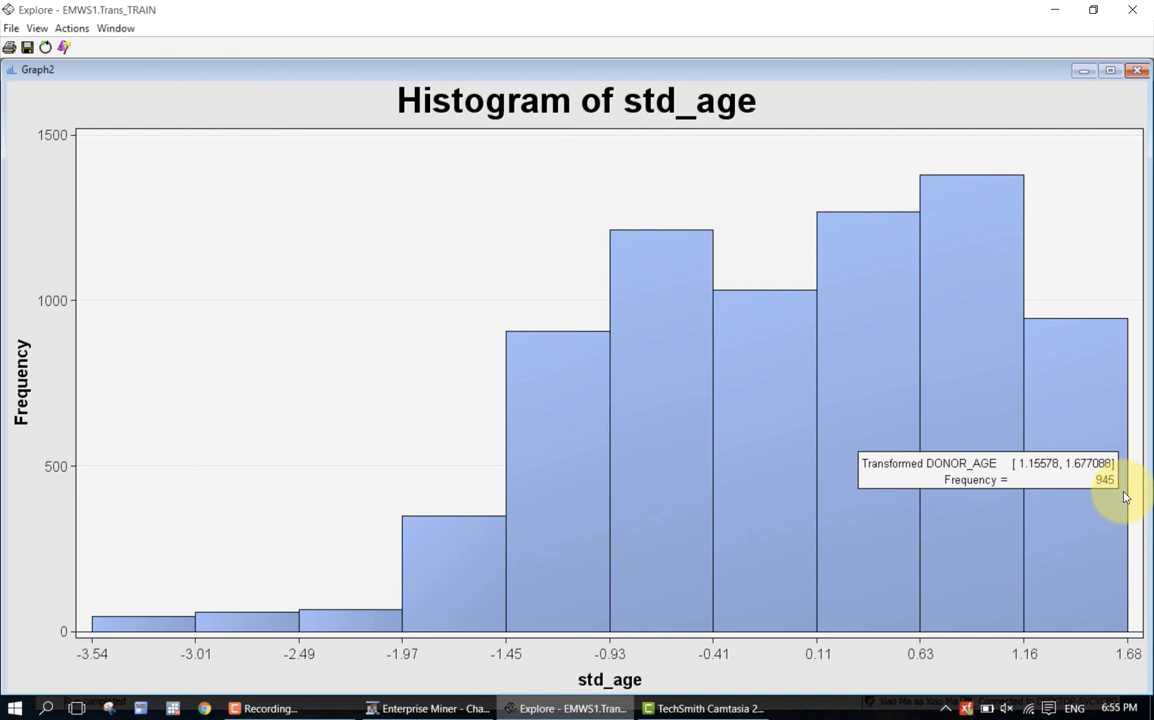
pyautogui.click(1110, 72)
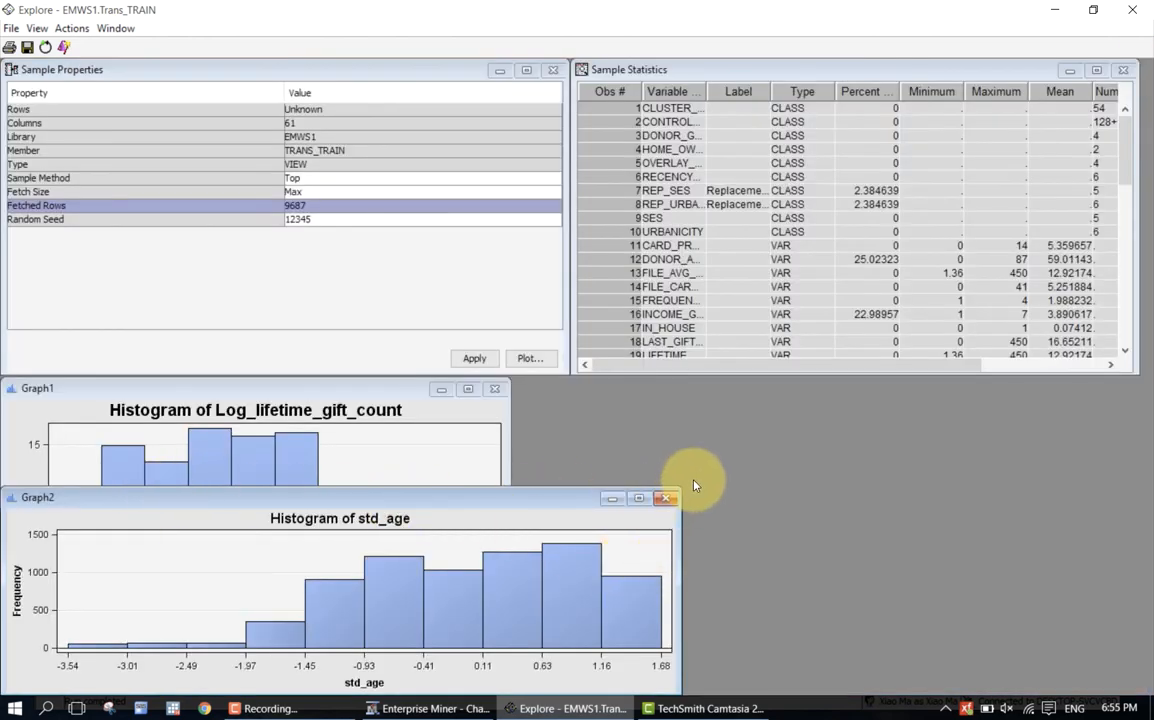
pyautogui.moveTo(679, 489); pyautogui.dragTo(446, 270)
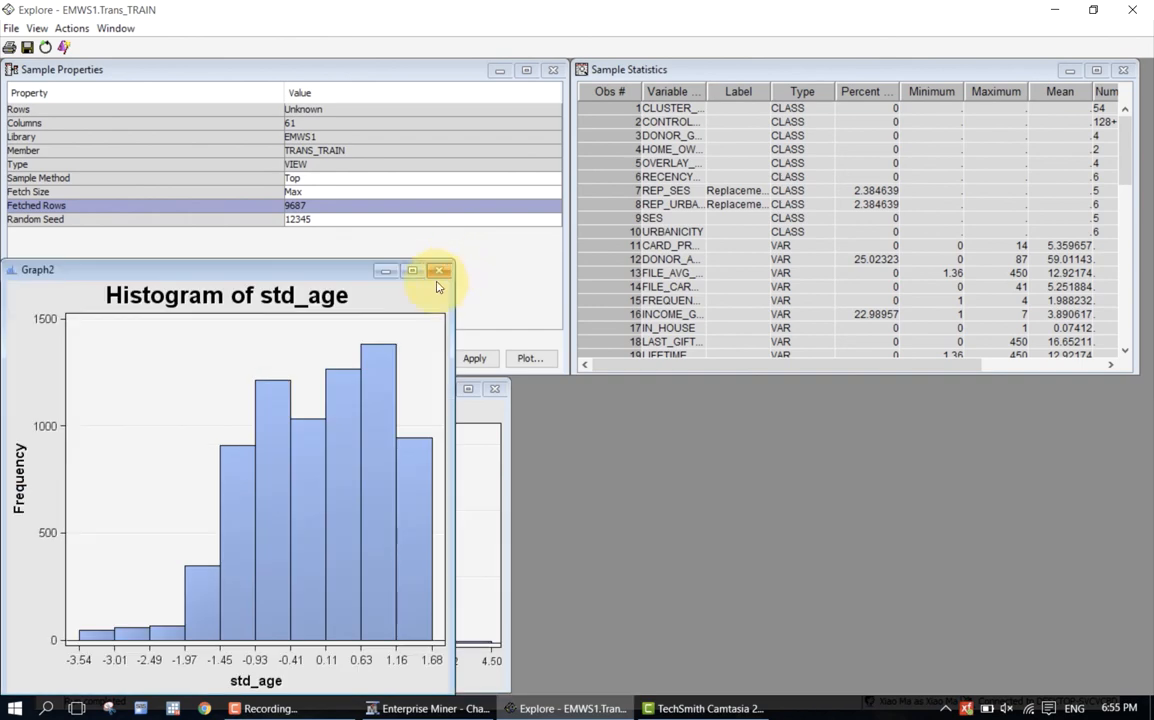
pyautogui.click(477, 450)
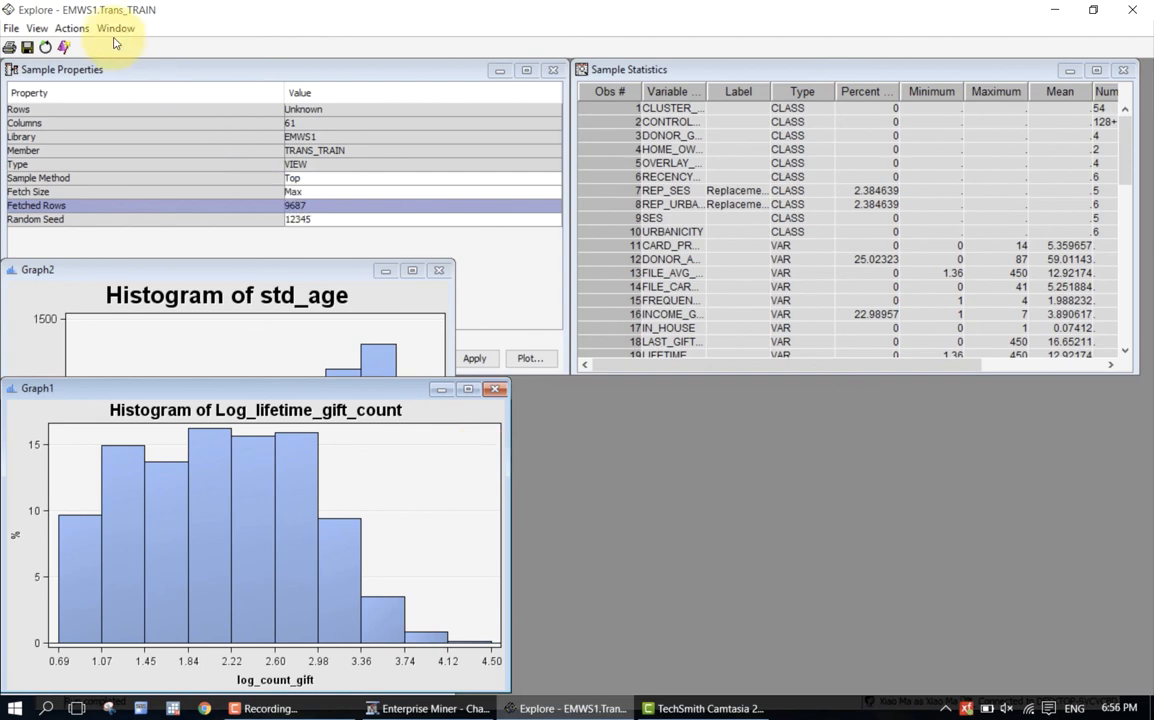
# - Start a new plot of the training data with the basic Histogram chart type and proceed to the chart roles
pyautogui.click(72, 28)
pyautogui.click(96, 67)
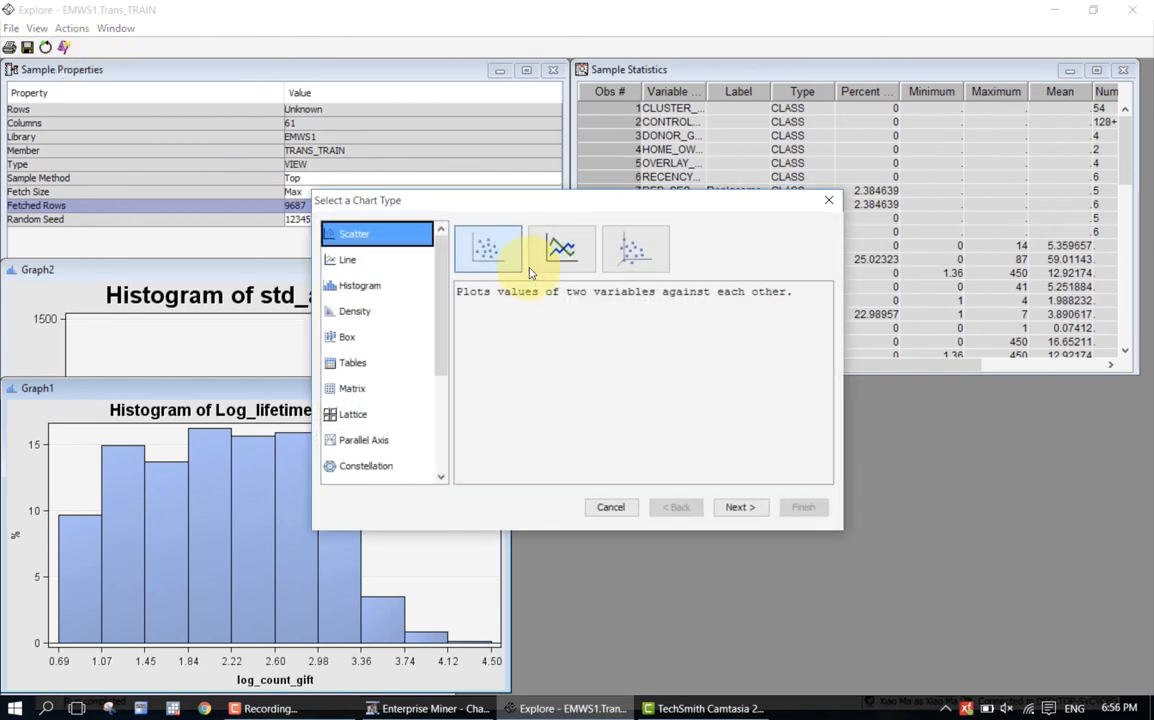
pyautogui.click(395, 286)
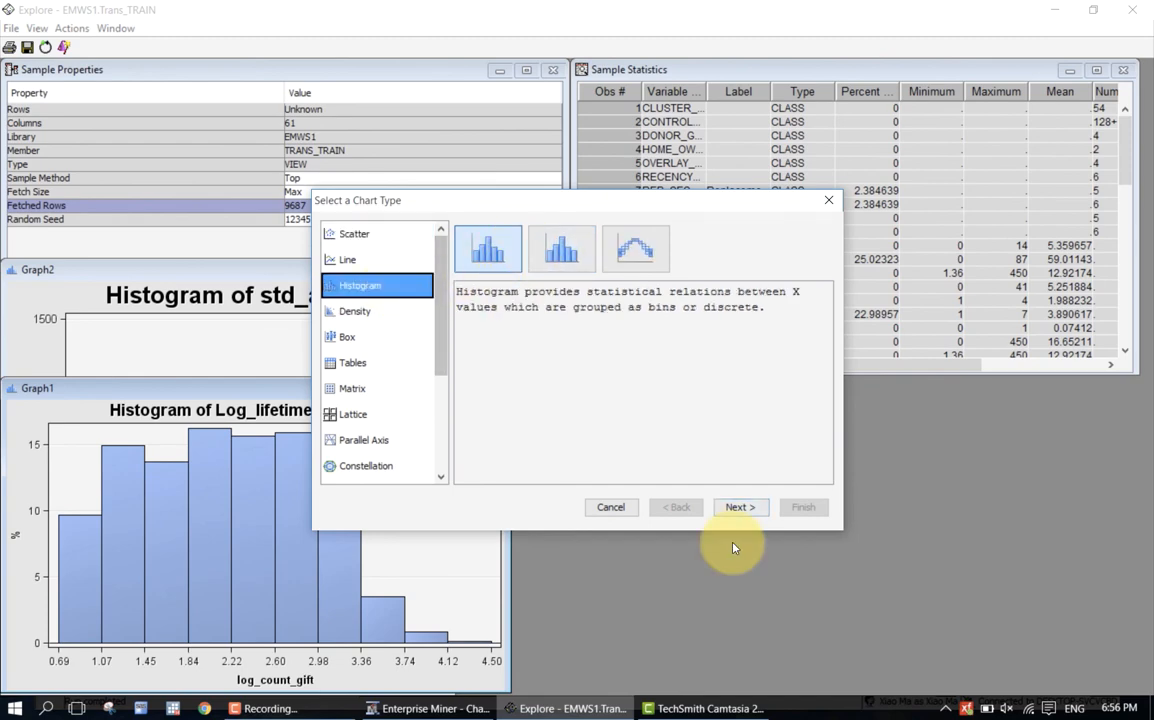
pyautogui.click(740, 507)
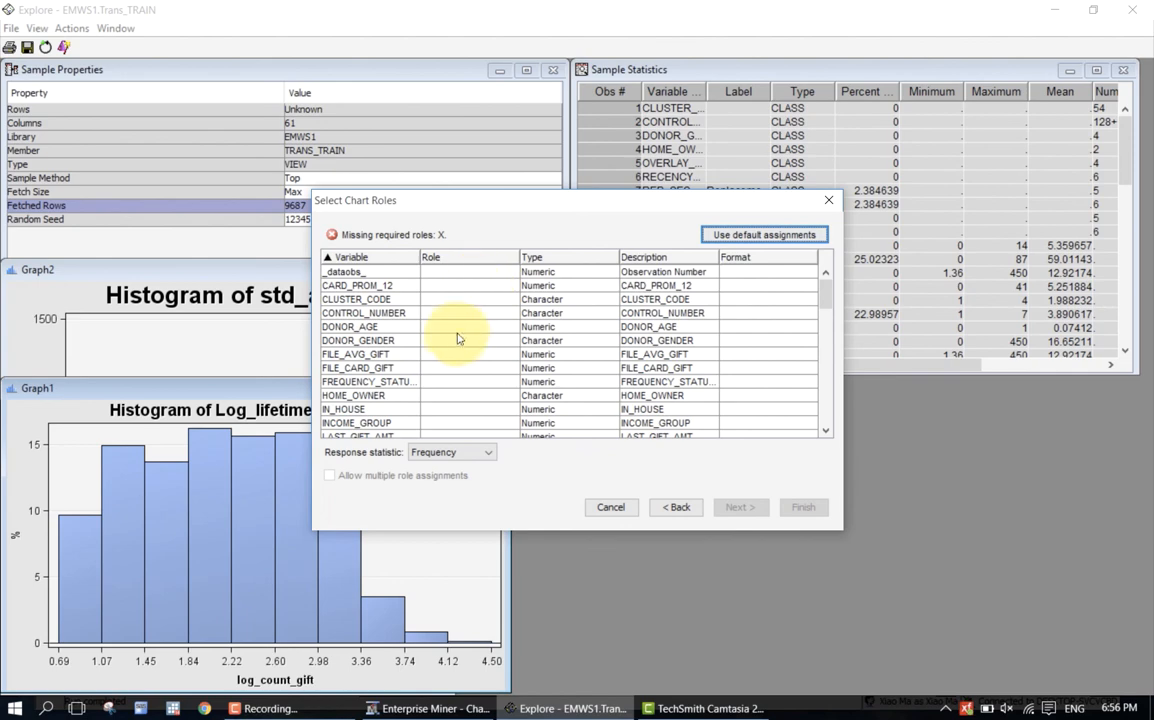
# - Widen the Variable column, assign the X role to LIFETIME_GIFT_COUNT, and set the response statistic to Percent
pyautogui.moveTo(825, 297); pyautogui.dragTo(829, 326)
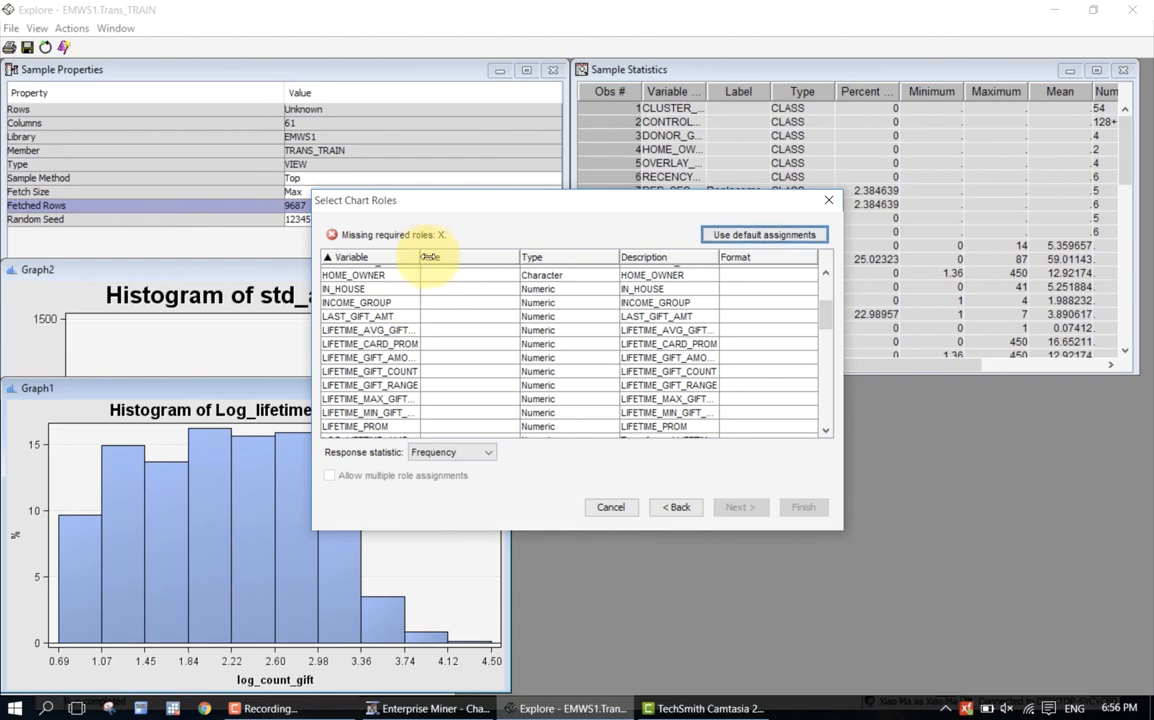
pyautogui.moveTo(422, 255); pyautogui.dragTo(455, 232)
pyautogui.click(470, 372)
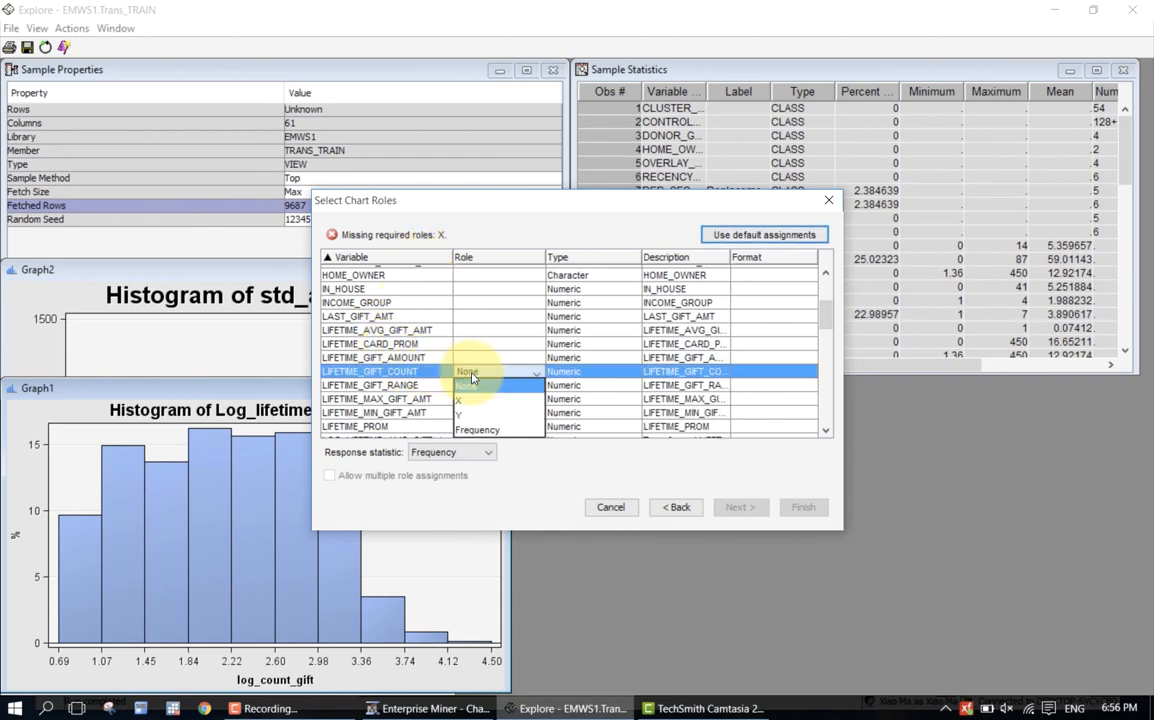
pyautogui.click(475, 404)
pyautogui.click(445, 453)
pyautogui.click(437, 484)
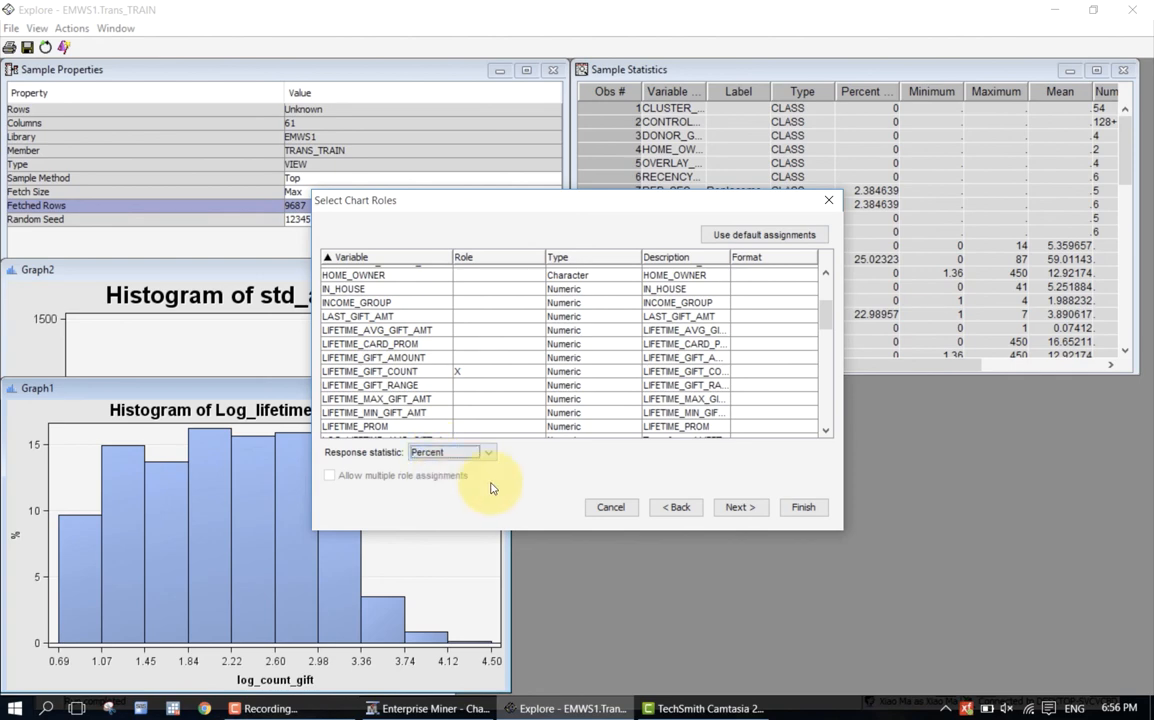
# - Leave the WHERE clause and chart title empty, label the X axis "Give_count (orig)", and generate the histogram
pyautogui.click(727, 510)
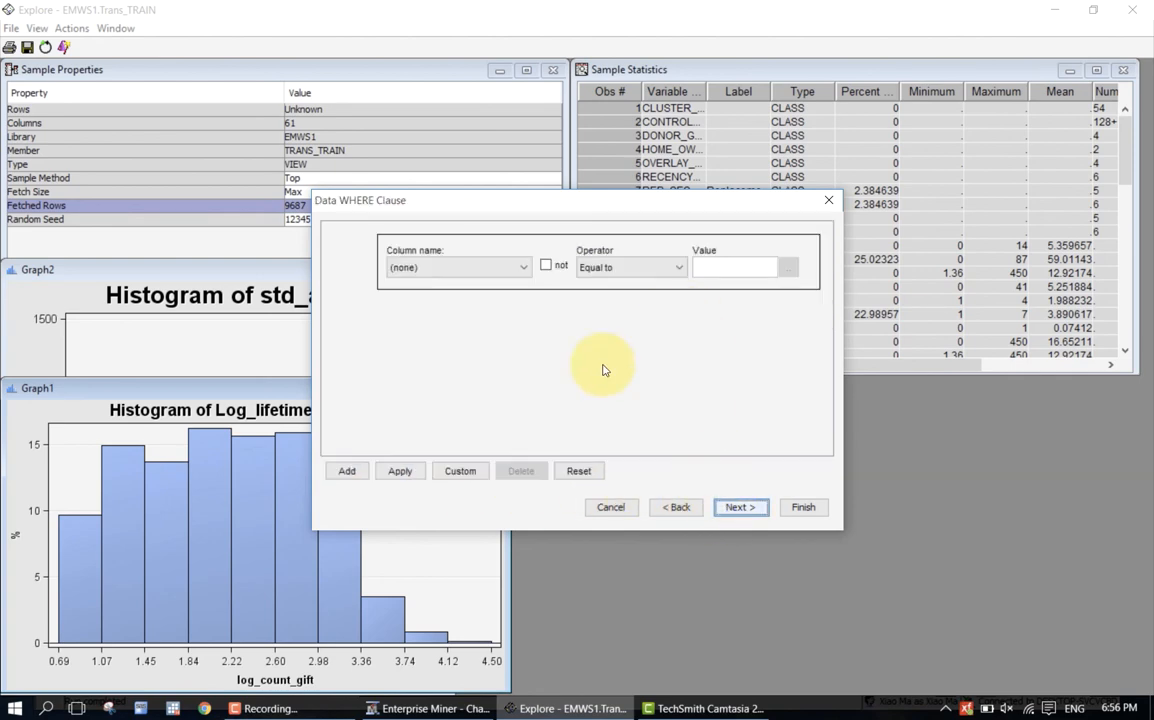
pyautogui.click(739, 507)
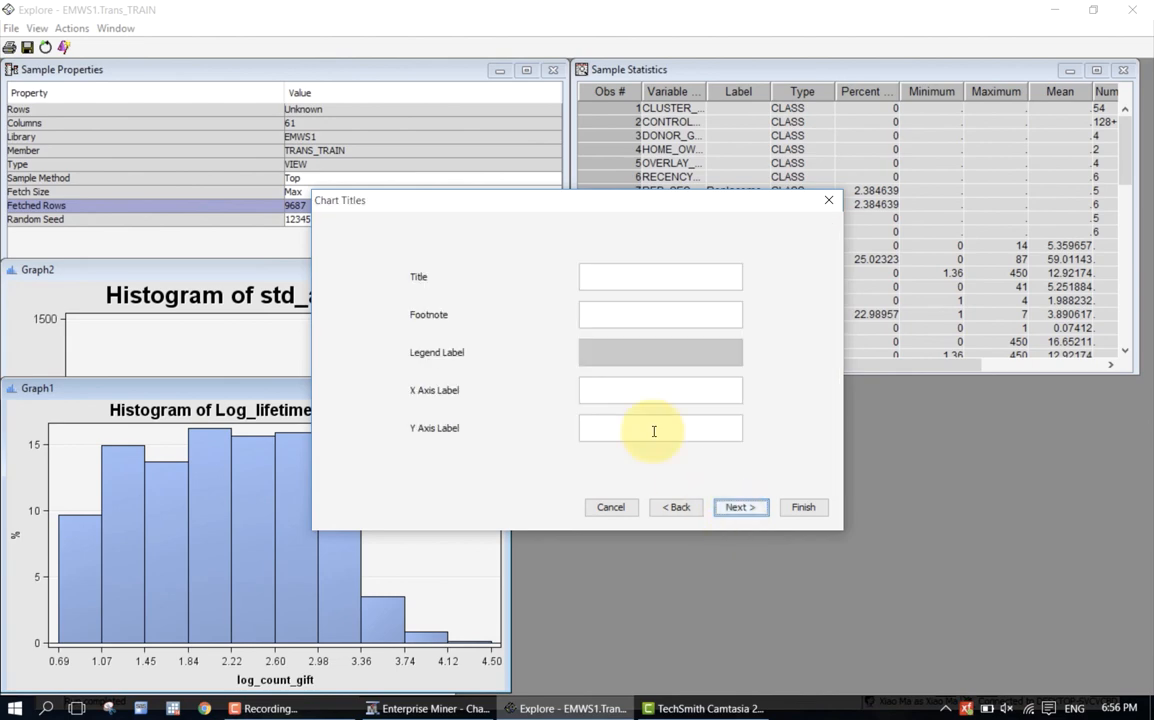
pyautogui.click(628, 279)
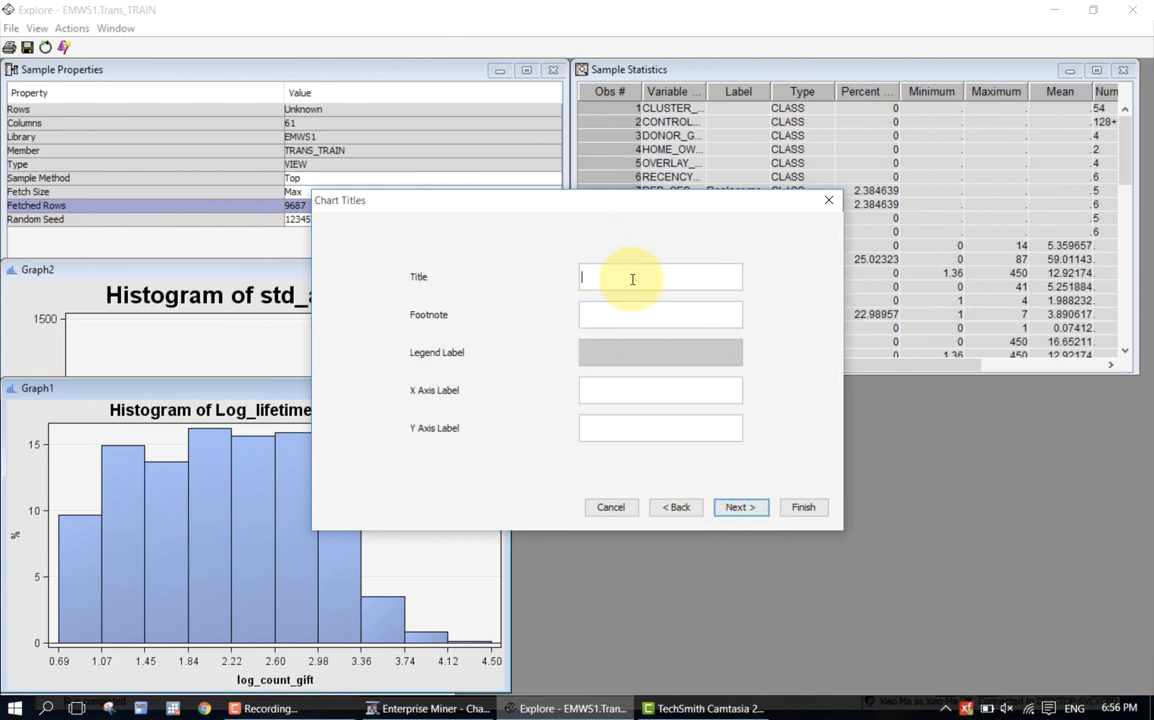
pyautogui.click(650, 398)
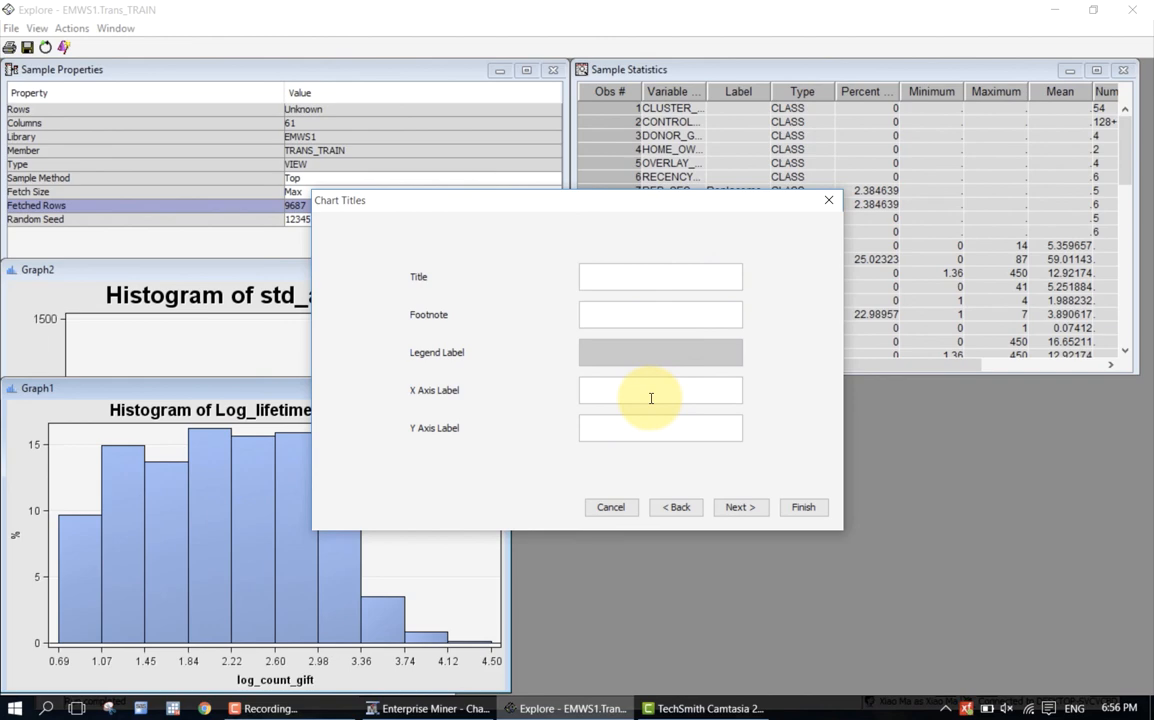
pyautogui.write('Give_count (orig)')
pyautogui.click(736, 508)
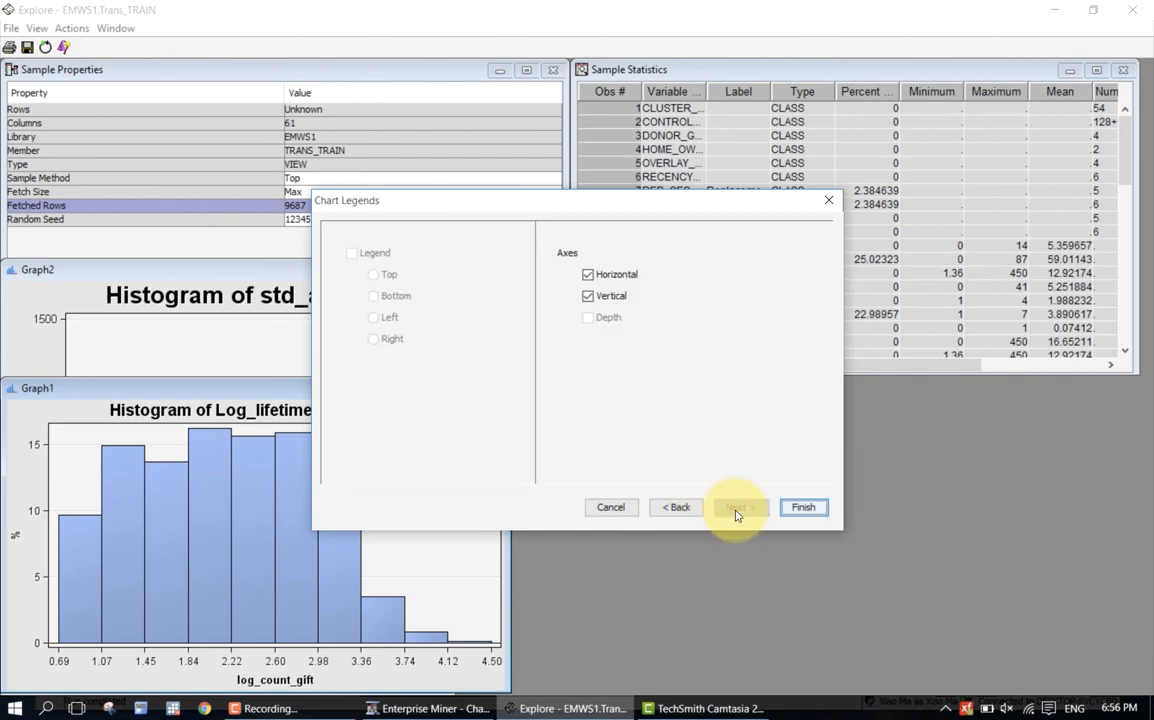
pyautogui.click(802, 507)
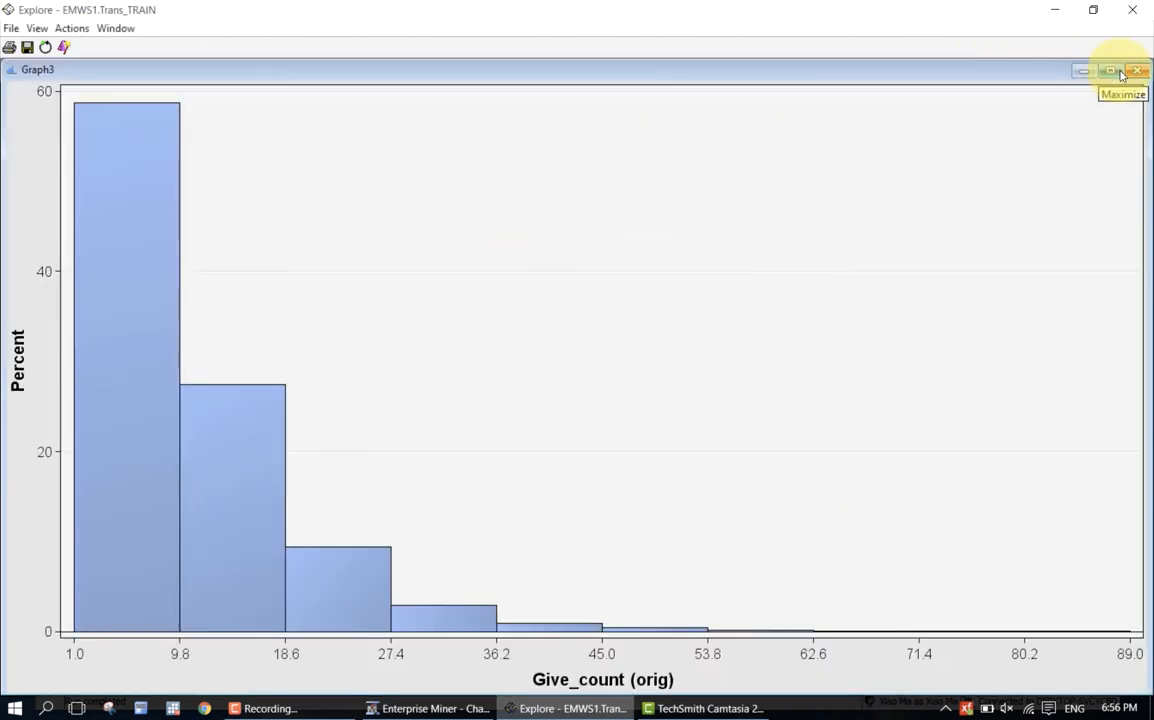
# - Shrink the Give_count (orig) histogram window and arrange it side by side with the Log_lifetime_gift_count histogram
pyautogui.moveTo(1149, 63); pyautogui.dragTo(636, 272)
pyautogui.moveTo(449, 289); pyautogui.dragTo(833, 231)
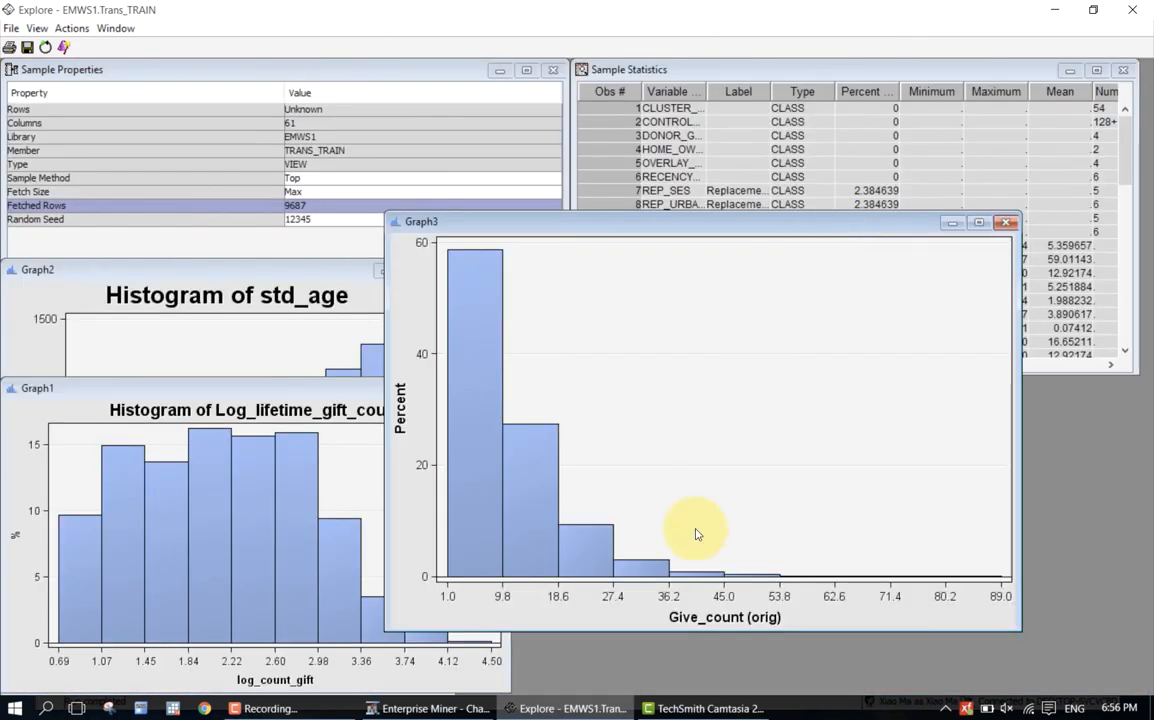
pyautogui.moveTo(672, 229); pyautogui.dragTo(806, 257)
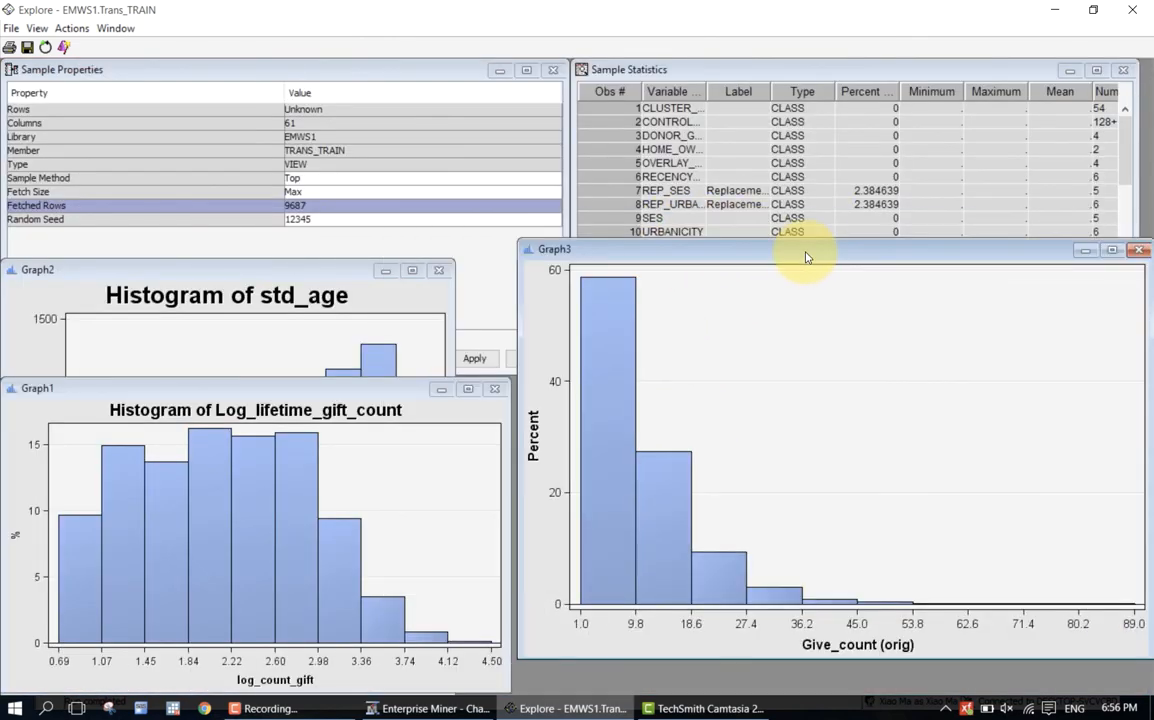
pyautogui.moveTo(359, 378); pyautogui.dragTo(350, 241)
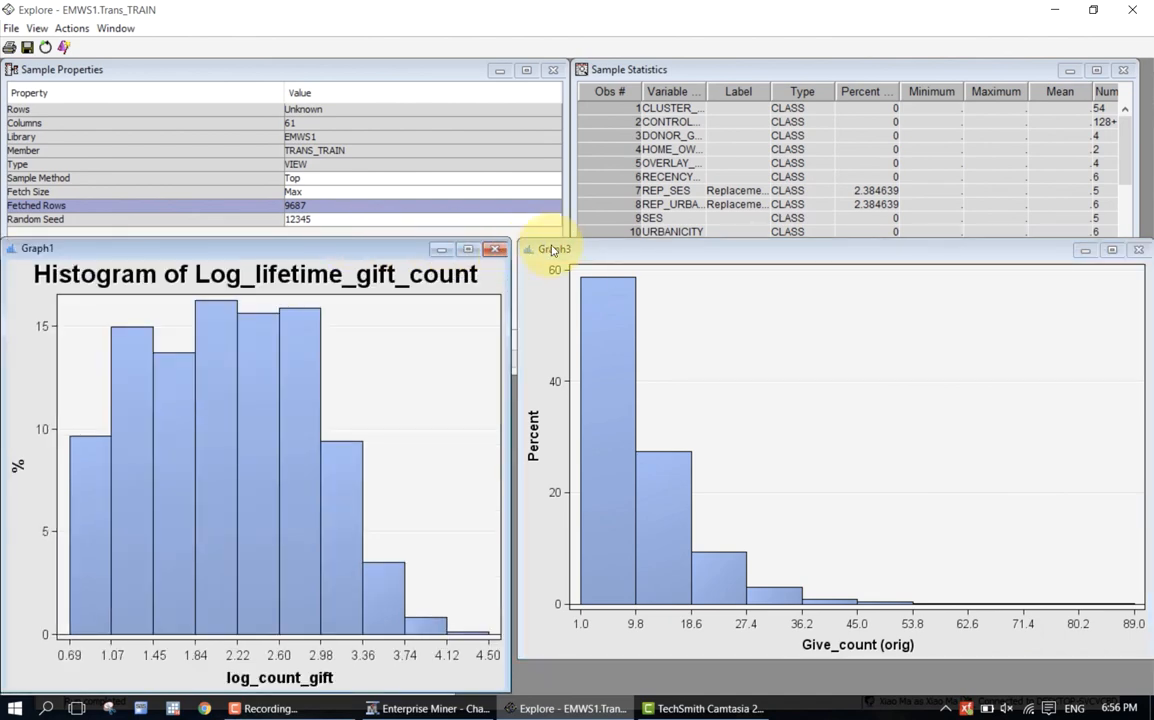
pyautogui.moveTo(592, 240)
pyautogui.mouseDown()
pyautogui.moveTo(592, 219)
pyautogui.moveTo(591, 256)
pyautogui.mouseUp()
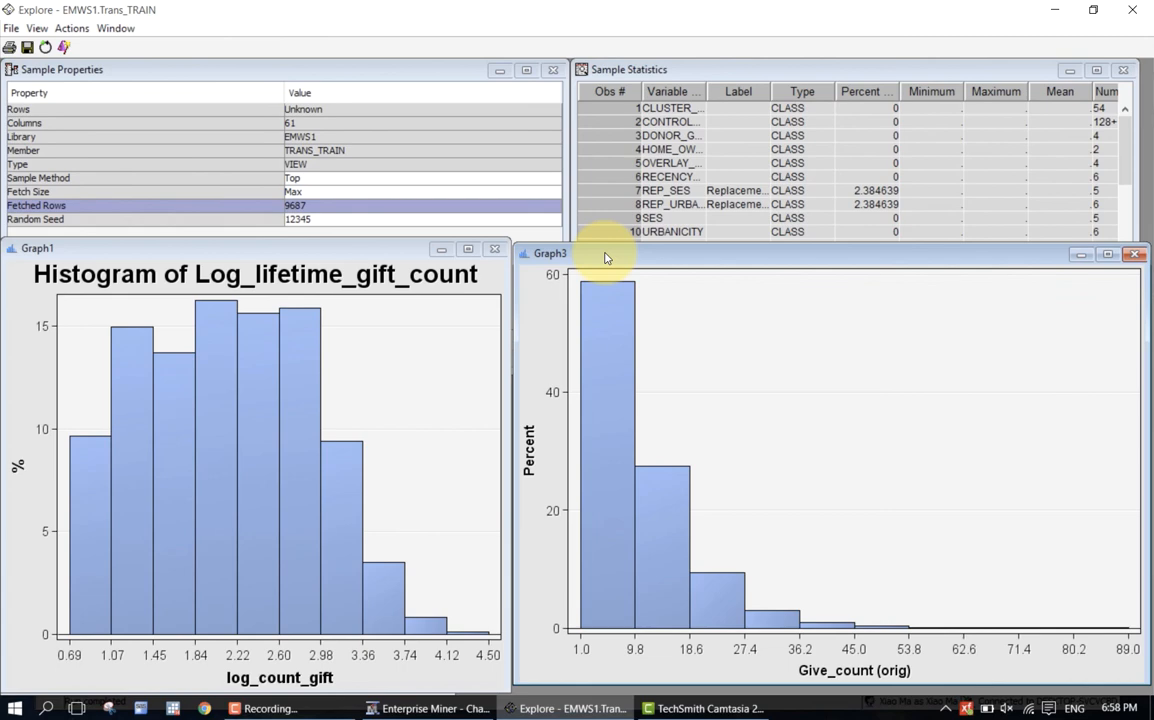
# - Select the first bar of the Log_lifetime_gift_count histogram, and that of the Give_count (orig) histogram, to compare how their observations are distributed
pyautogui.click(86, 478)
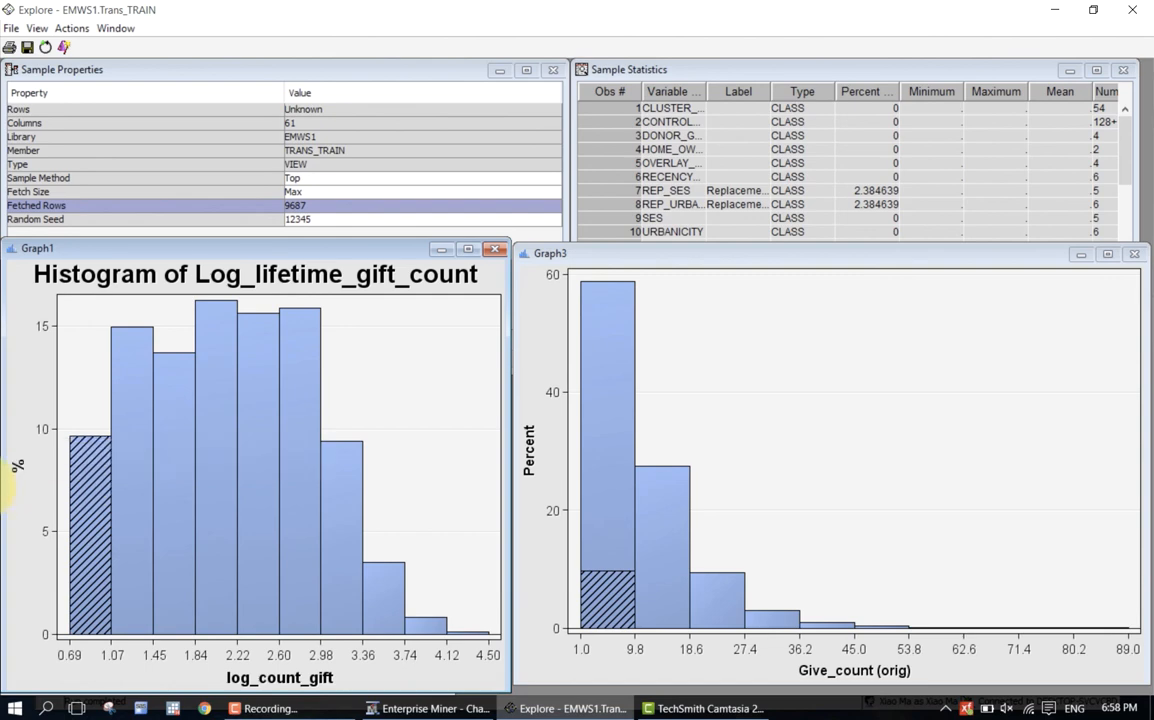
pyautogui.moveTo(607, 411)
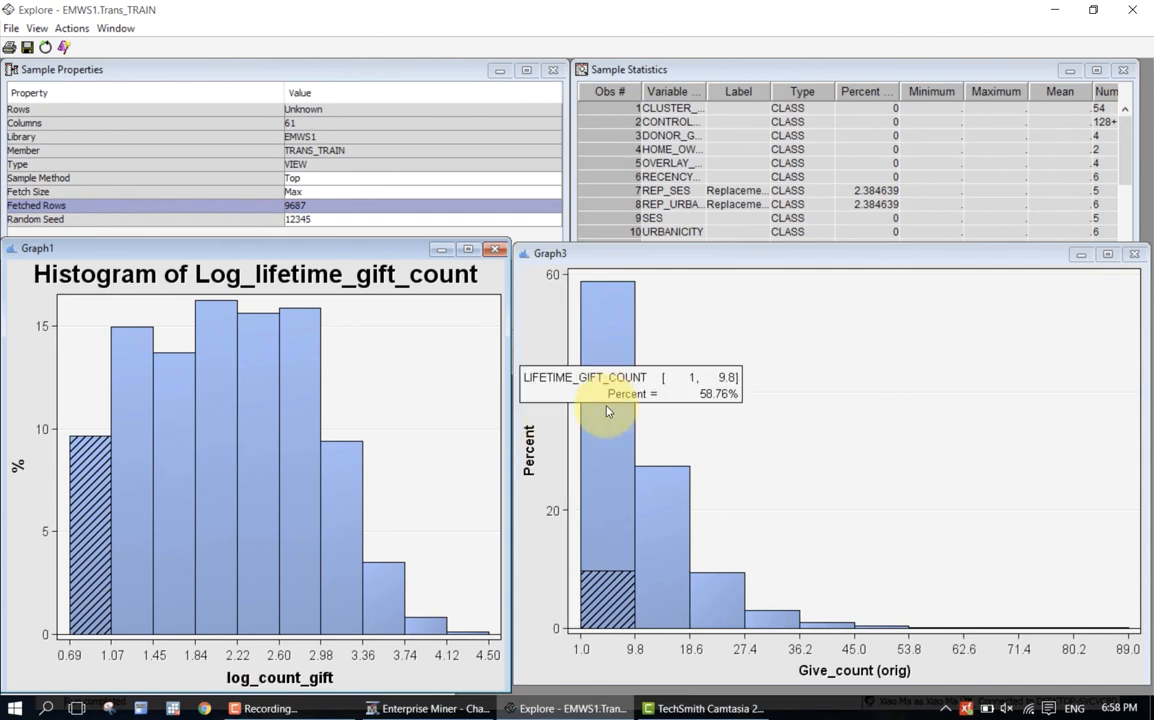
pyautogui.click(607, 411)
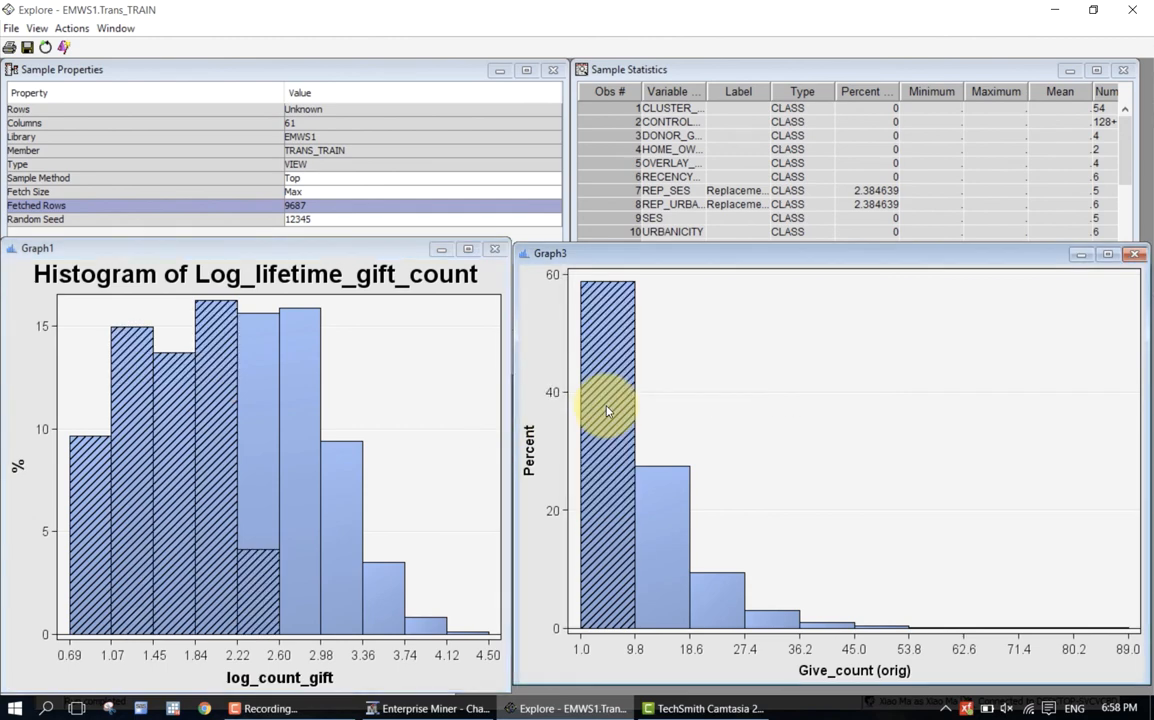
pyautogui.moveTo(607, 411)
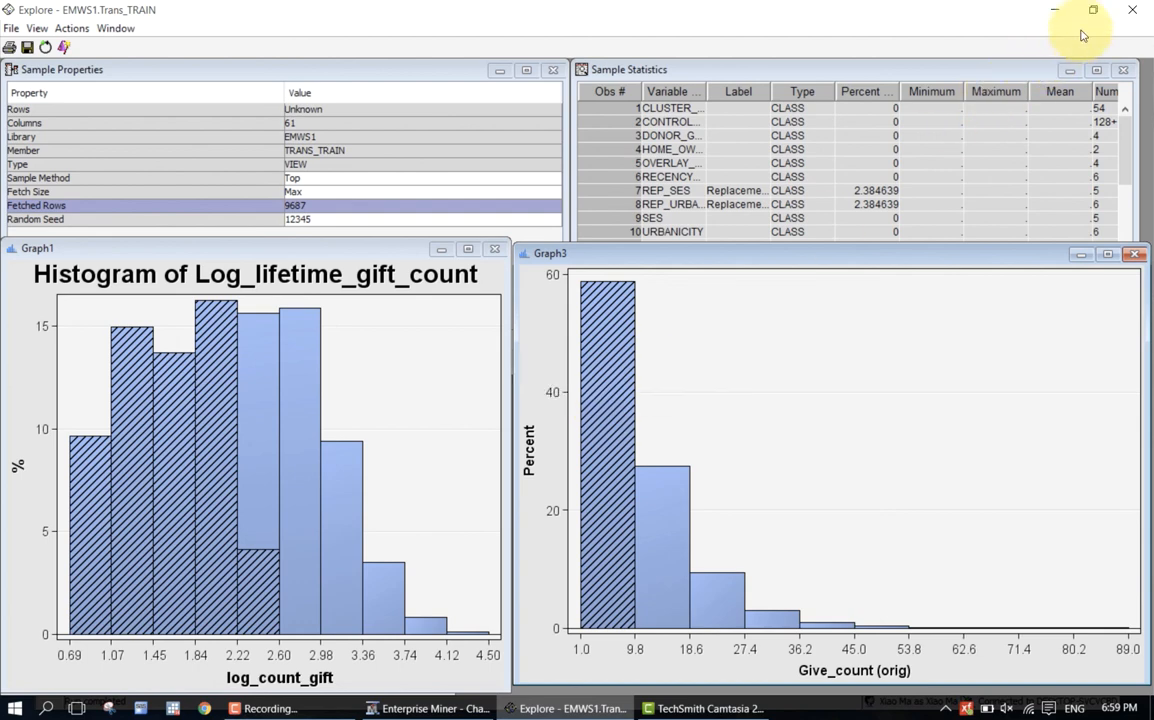
# - Close the training data exploration and the exported data list, deselect the Transform Variables node, and minimize the Charity project window
pyautogui.click(1133, 14)
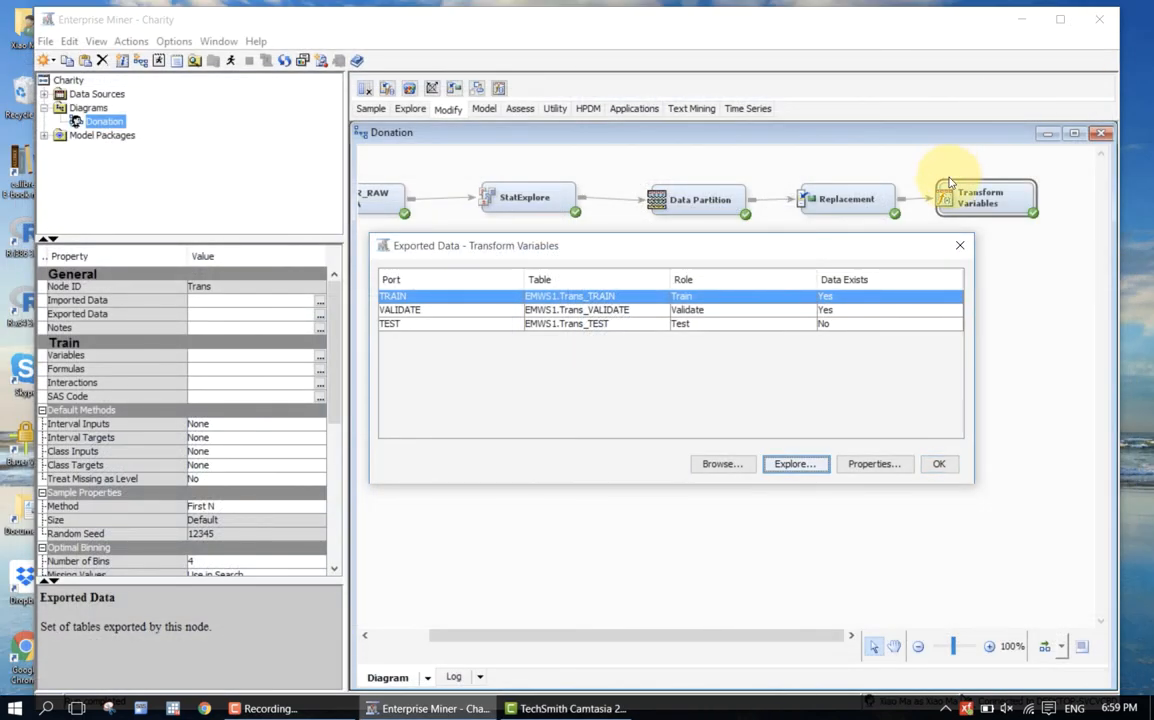
pyautogui.click(957, 244)
pyautogui.click(897, 292)
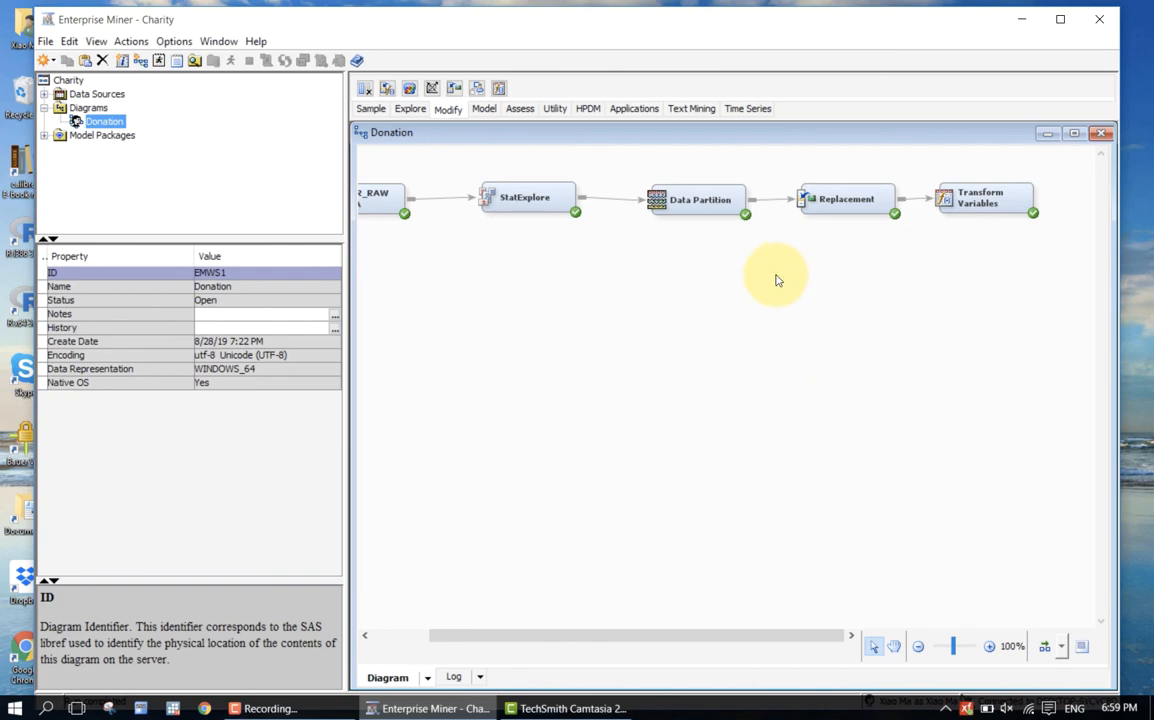
pyautogui.click(1021, 19)
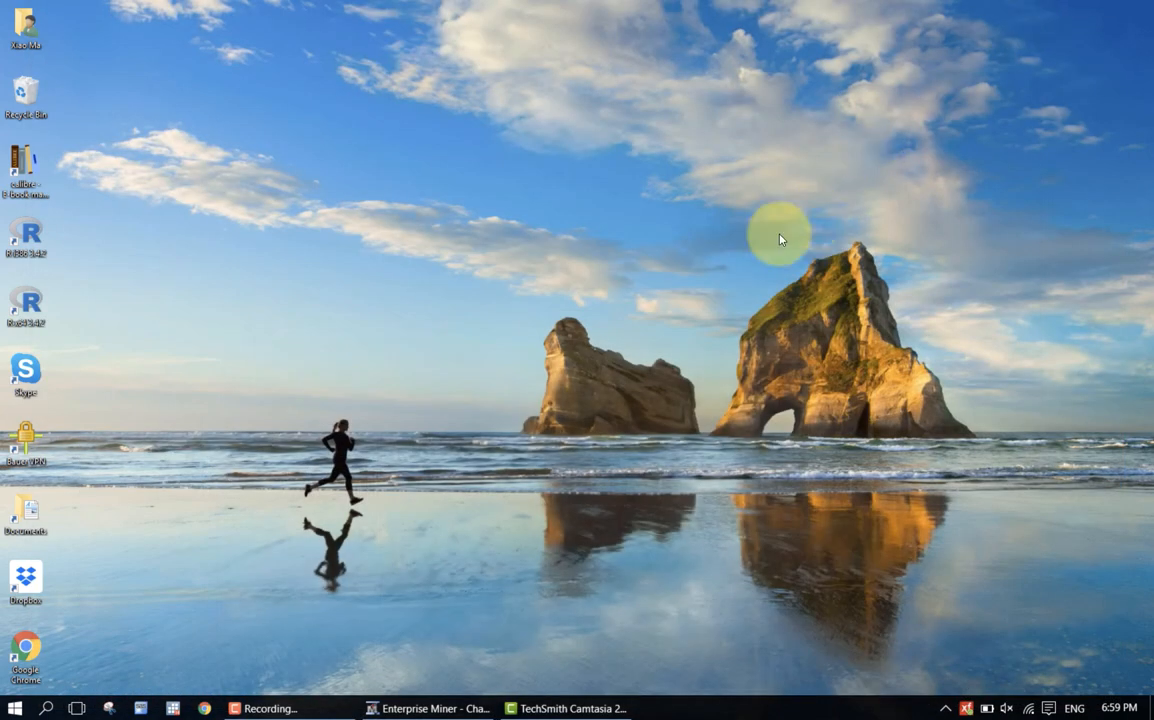